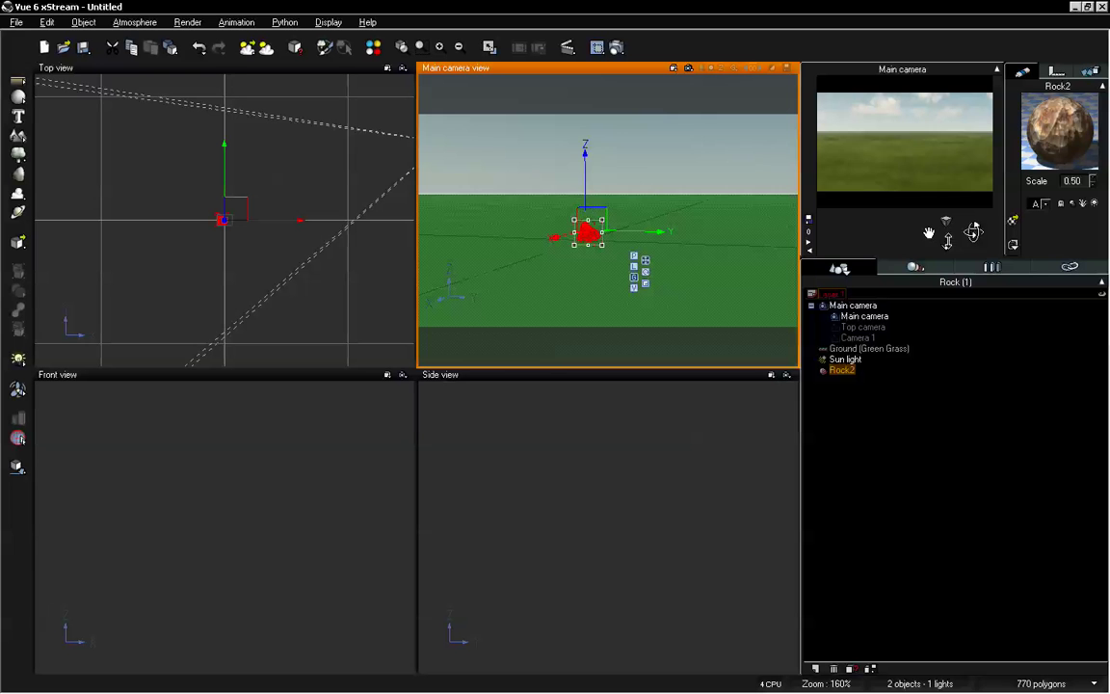
- Add a second rock to the scene and move it beside the first one, closer to the main camera
mouse_move(947, 239)
left_mouse_down()
mouse_move(947, 218)
mouse_move(946, 227)
left_mouse_up()
key("ctrl+z")
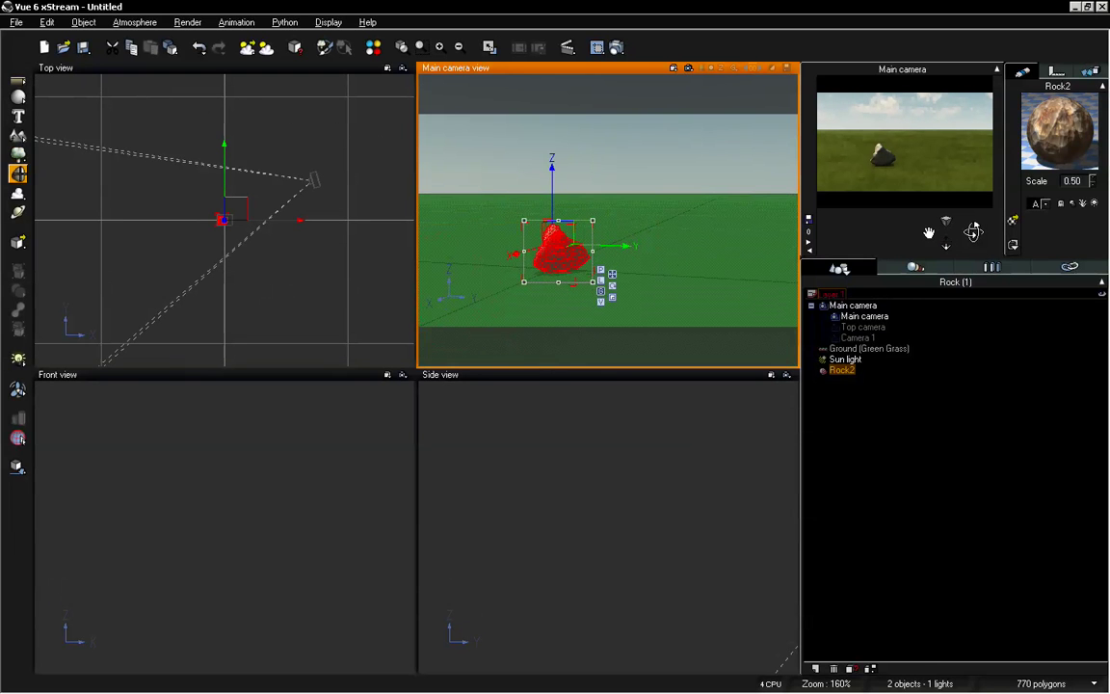
left_click(17, 174)
left_click(246, 203)
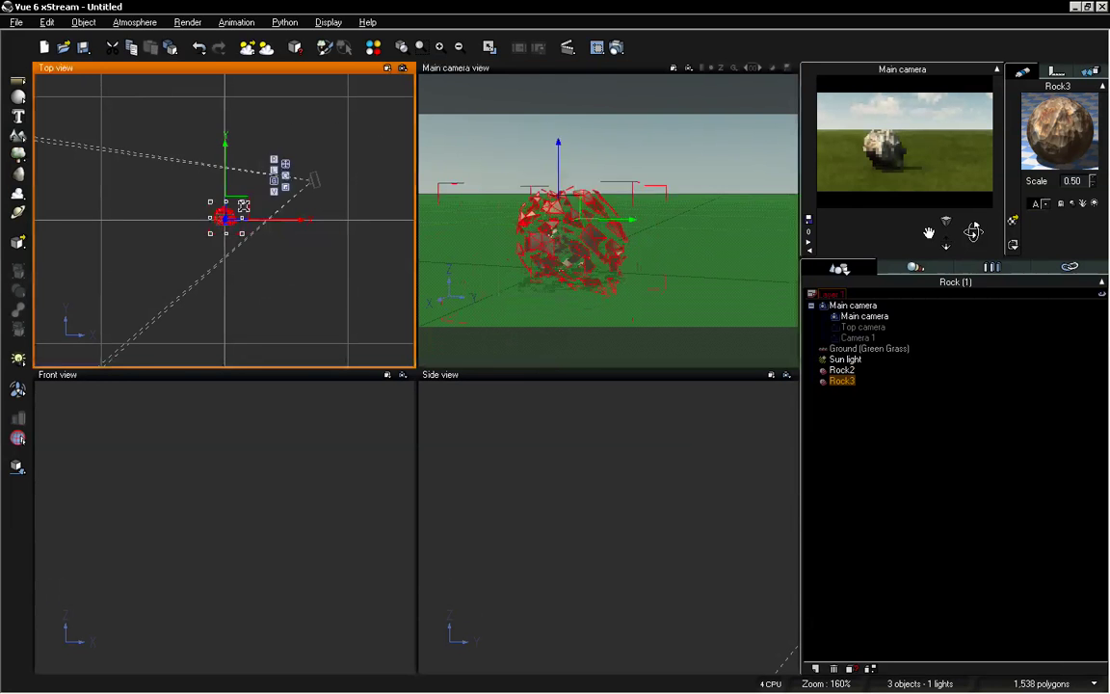
left_click_drag(246, 204, 260, 179)
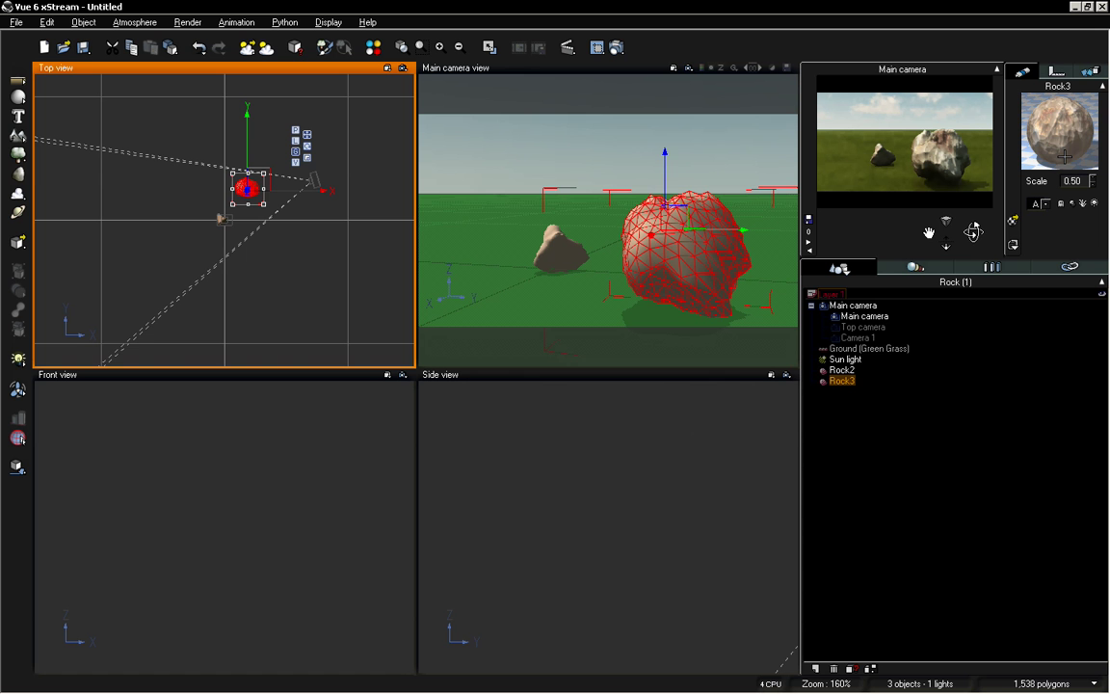
- Inspect the material of each rock and view the Rocks material collection for the larger rock
left_click(841, 370)
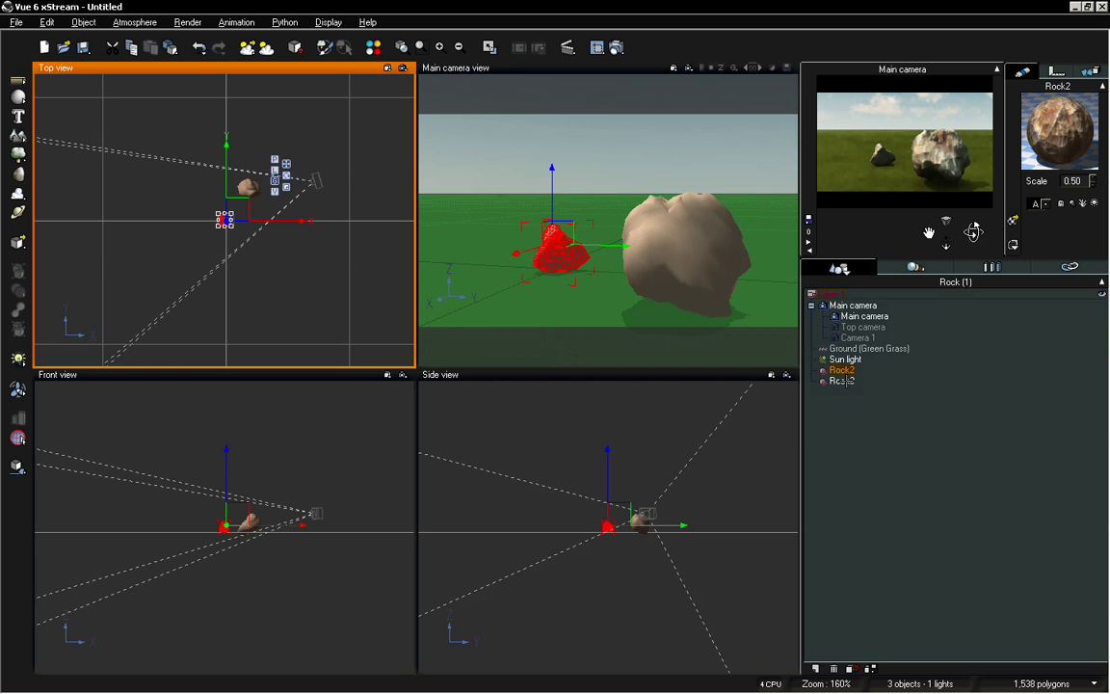
left_click(847, 382)
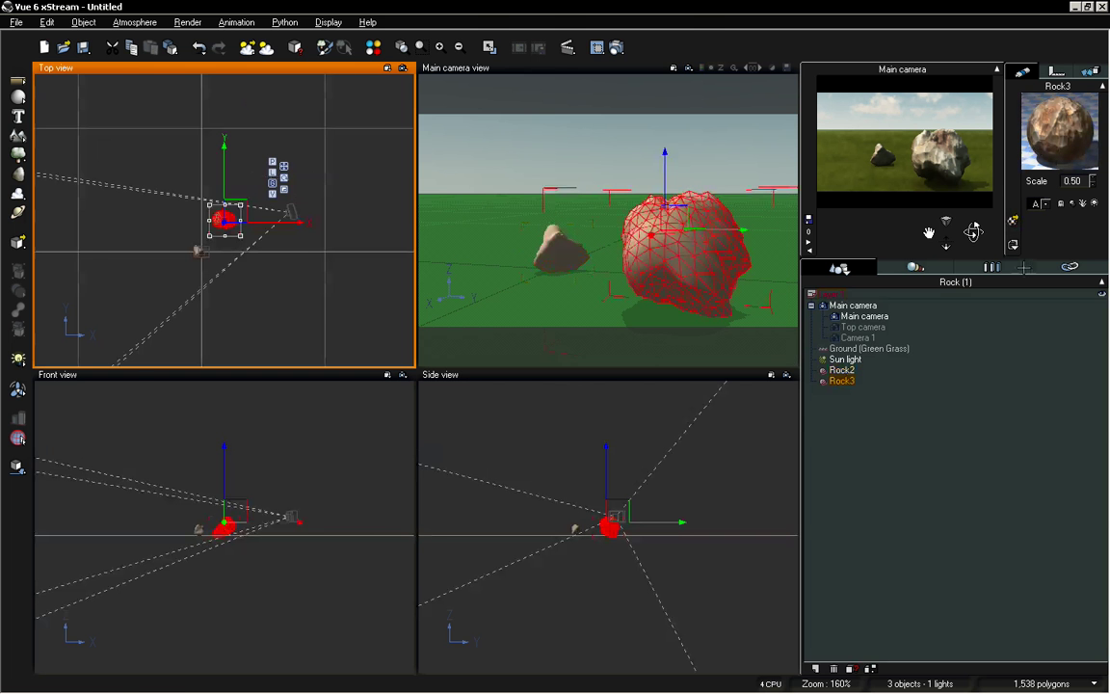
left_click(1013, 221)
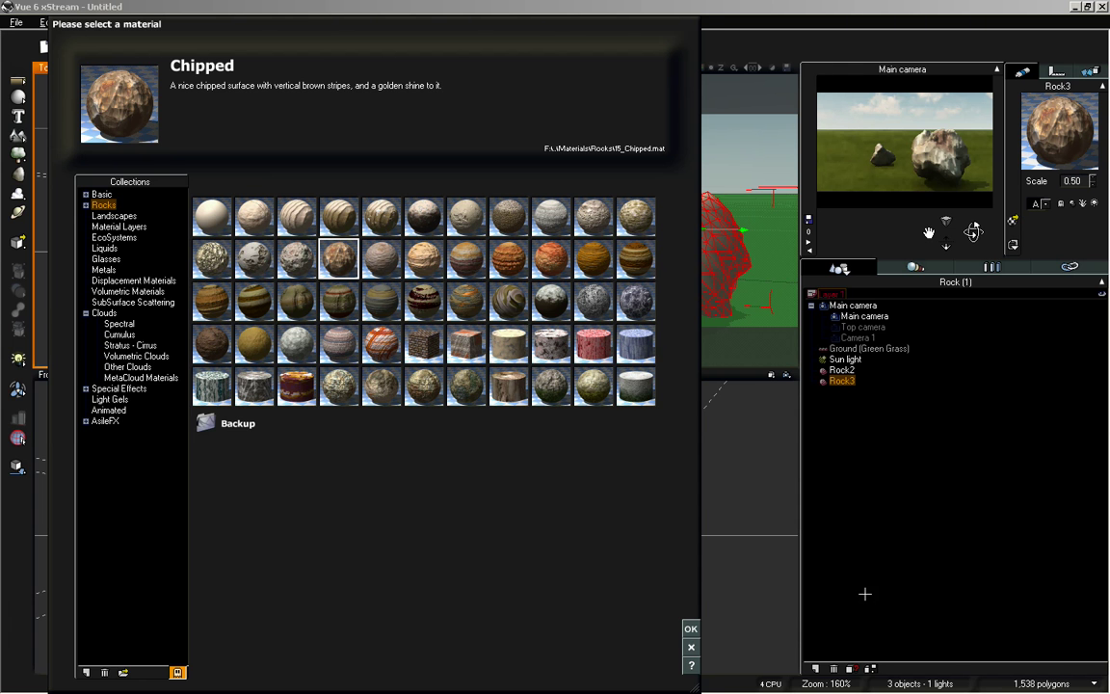
key("Return")
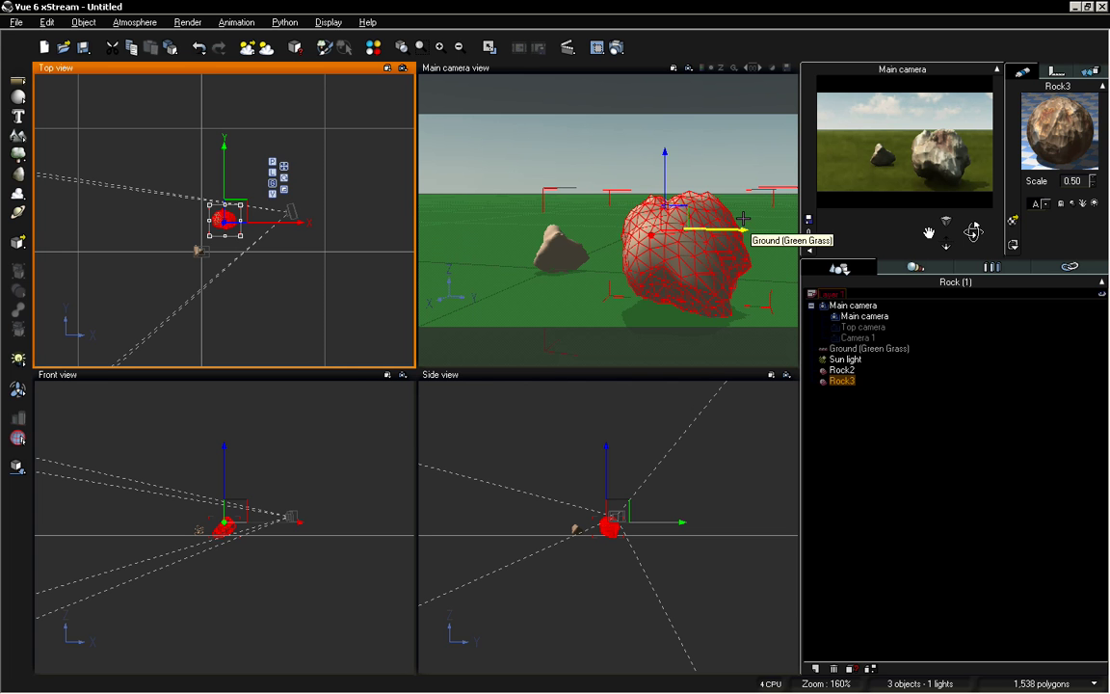
left_click(895, 405)
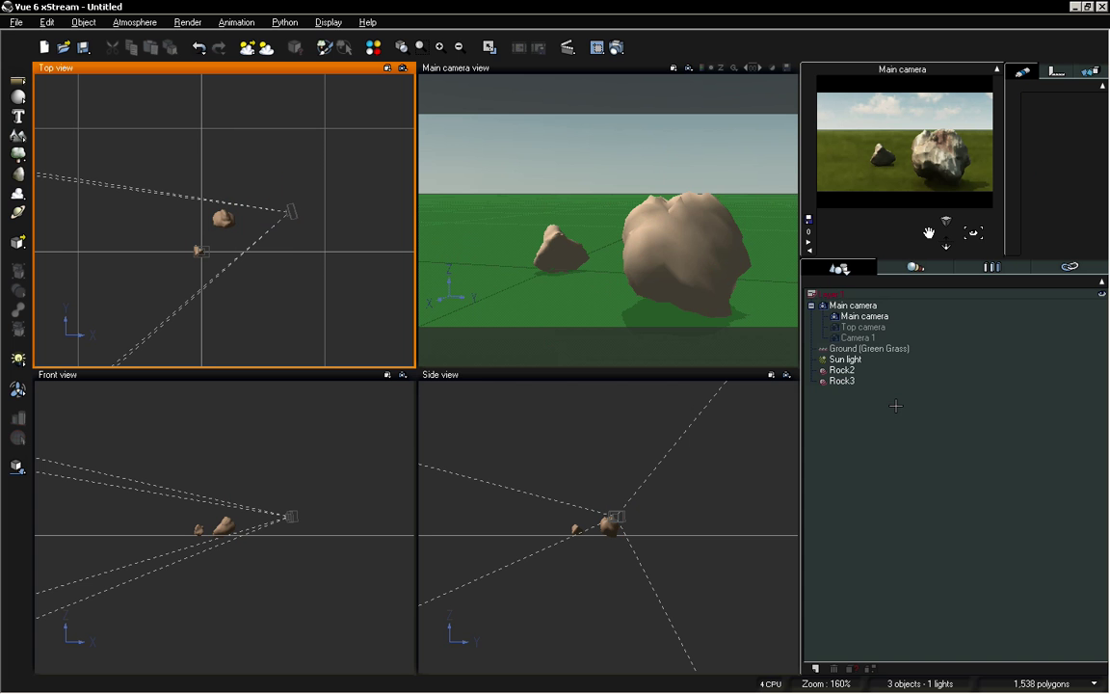
- Delete both rocks from the scene, leaving only the camera, ground and sun light
left_click_drag(928, 232, 965, 228)
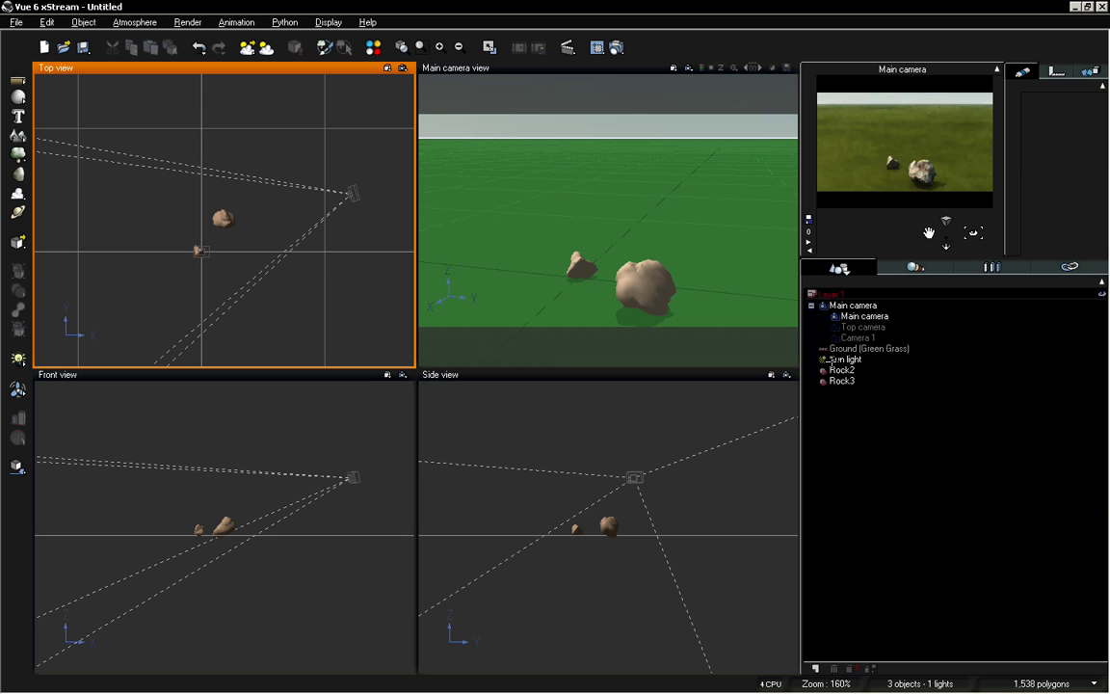
left_click(843, 381)
key("Delete")
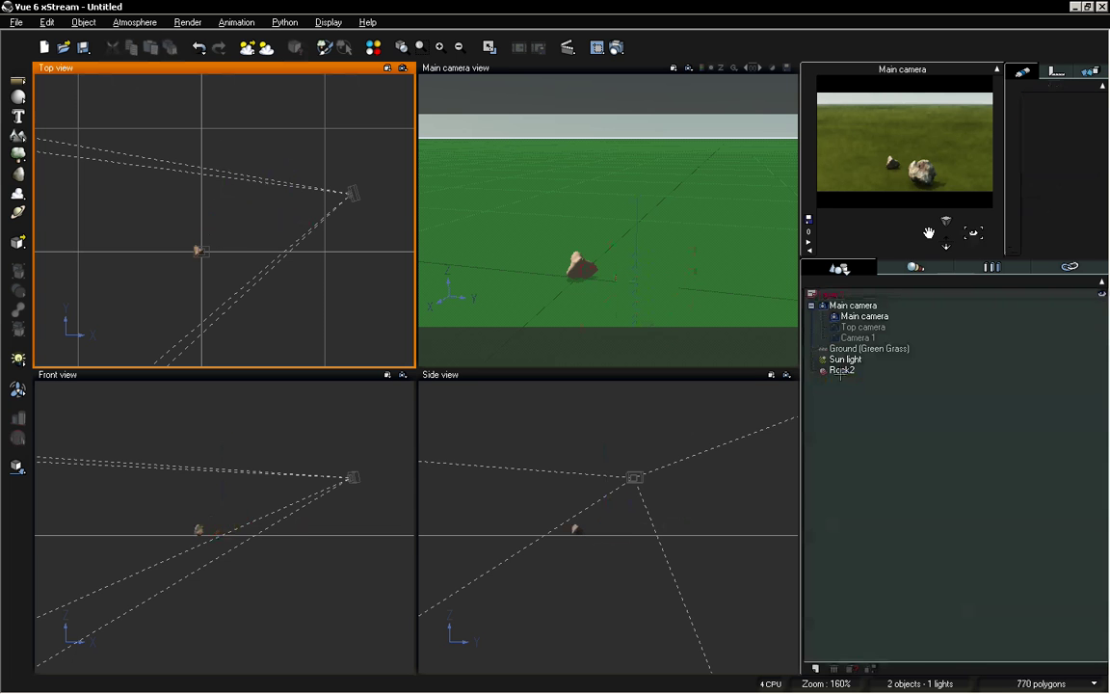
left_click(576, 265)
key("Delete")
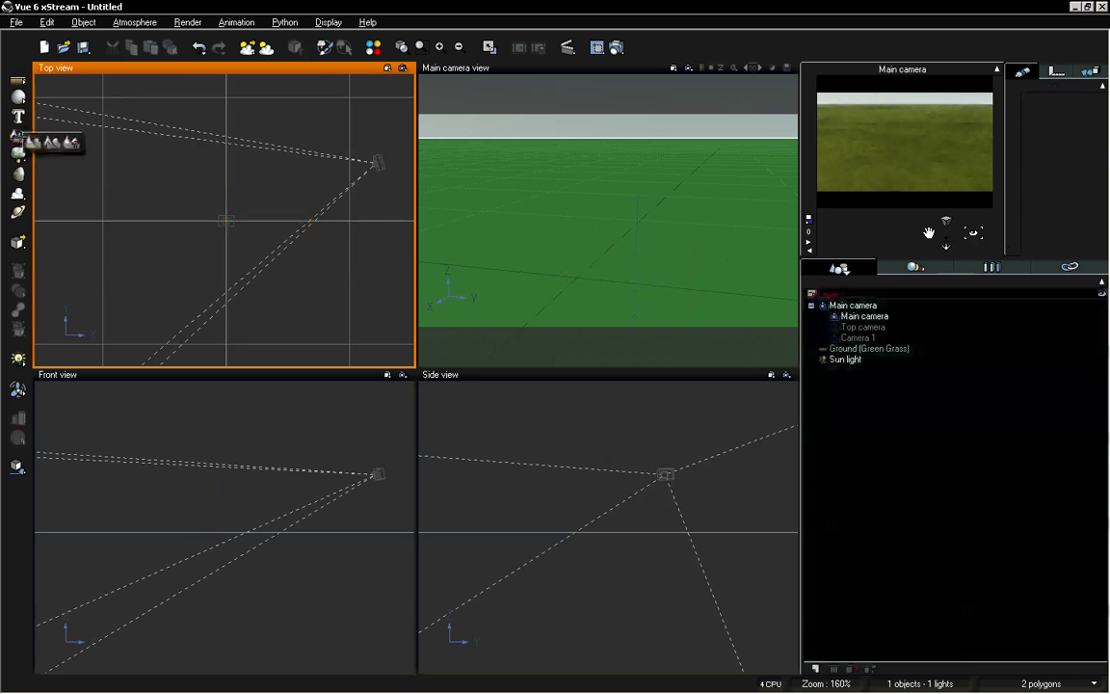
- Add a terrain and reposition the main camera so that its mountain peak is framed against the sky
left_click(17, 135)
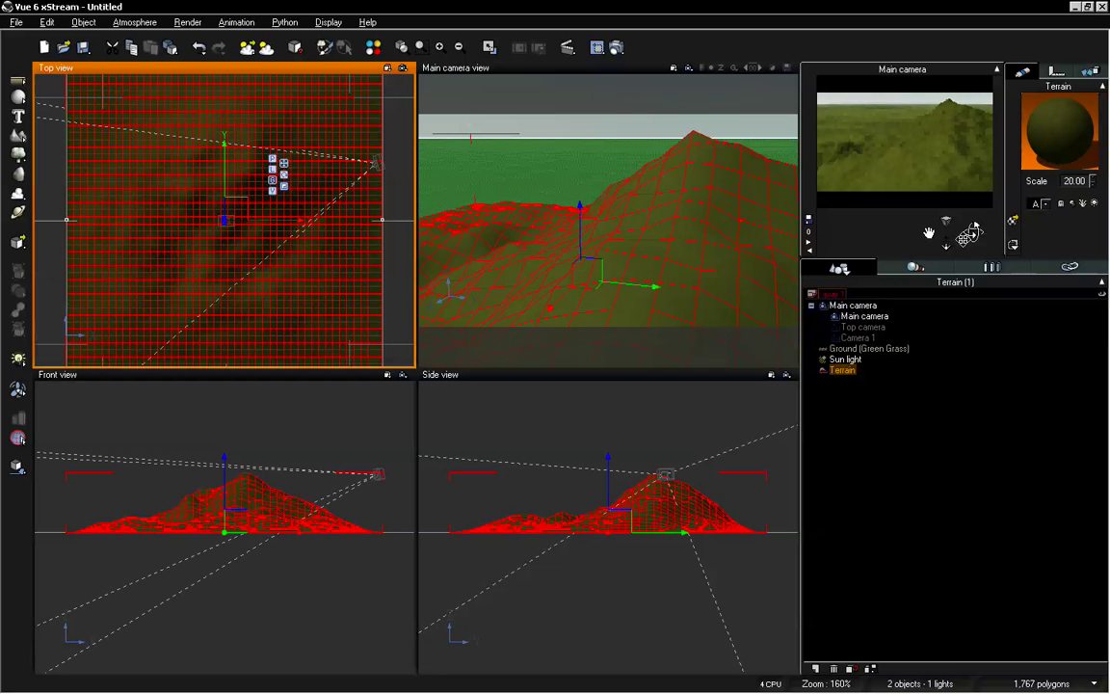
left_click_drag(973, 231, 950, 243)
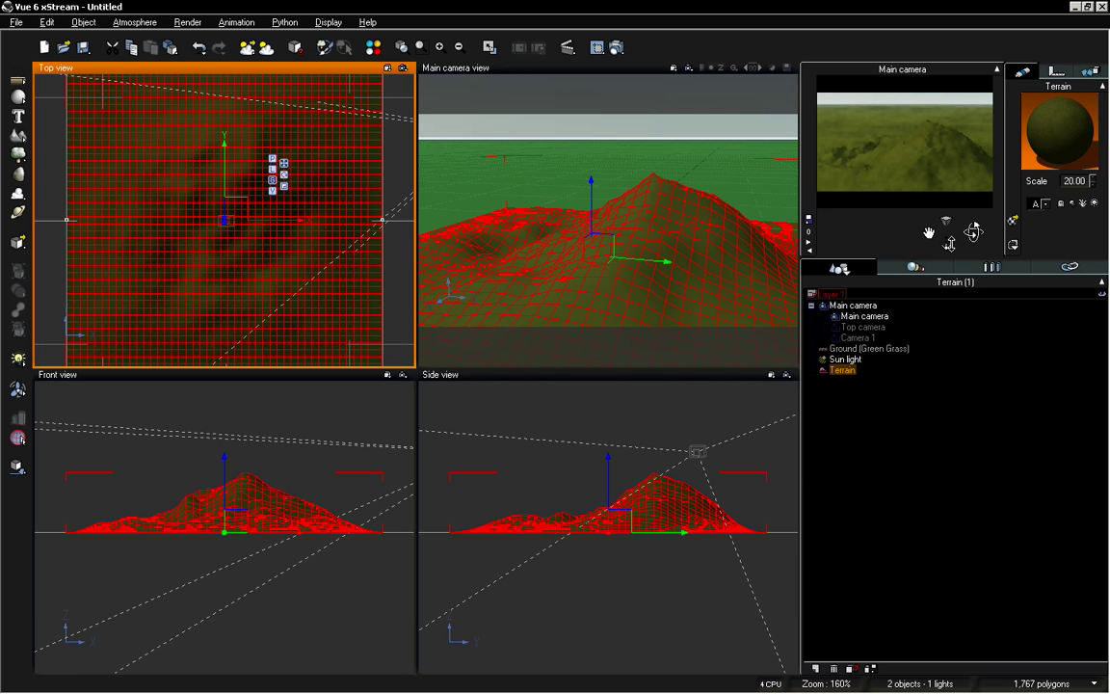
left_click_drag(973, 233, 974, 214)
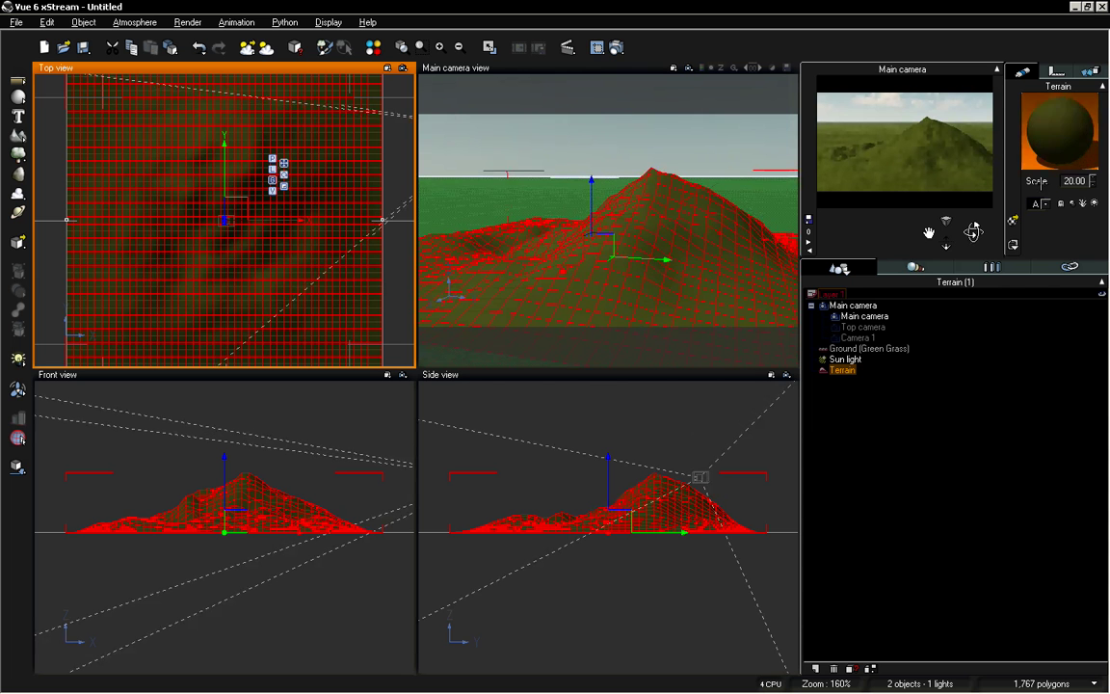
- Change the terrain's Grass Patches (Dark) material to the EcoSystem type
left_click(848, 347)
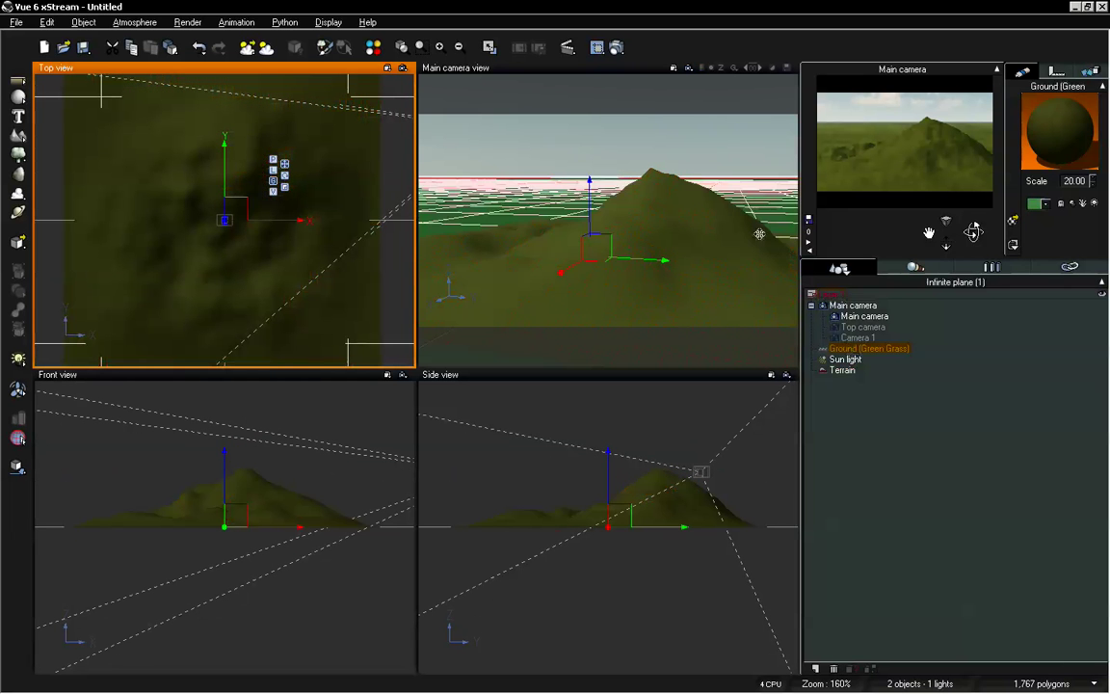
left_click(906, 396)
left_click(851, 369)
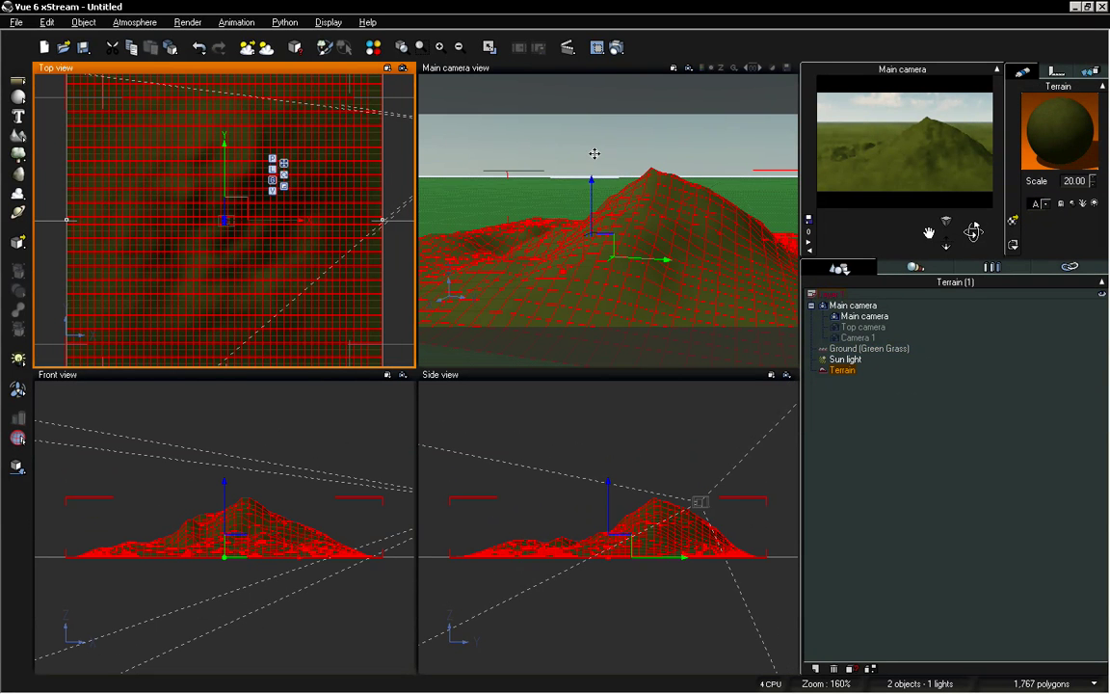
double_click(1044, 133)
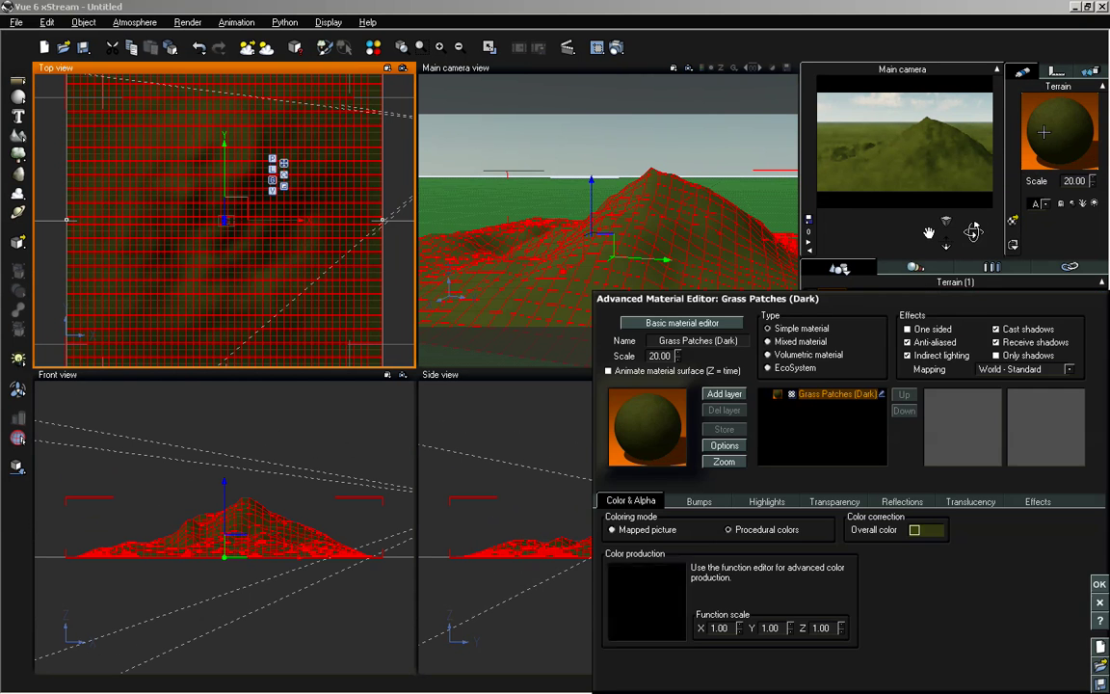
left_click_drag(732, 298, 656, 218)
left_click(704, 289)
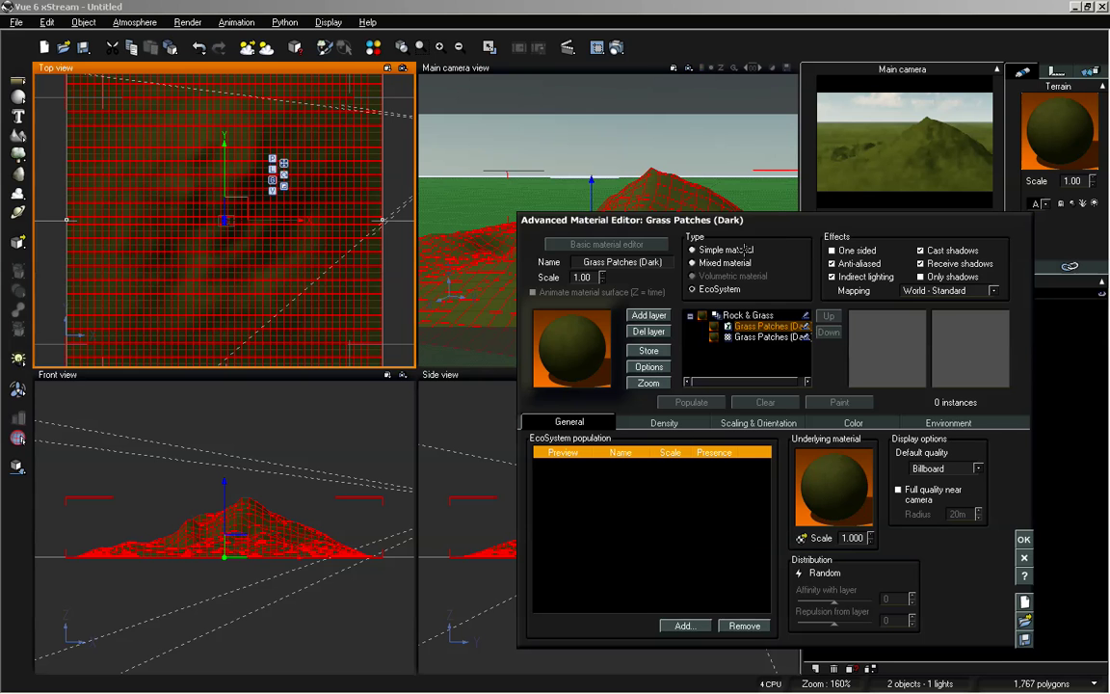
- Add a rock with color variations to the EcoSystem population and populate the terrain with it
left_click(684, 625)
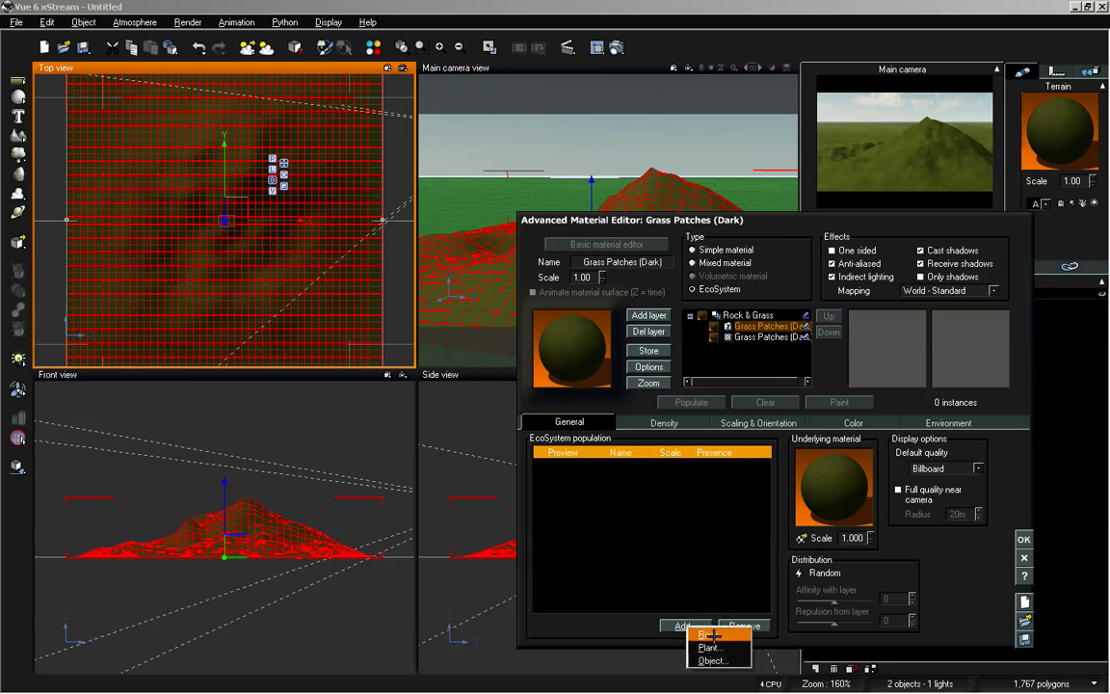
left_click(711, 632)
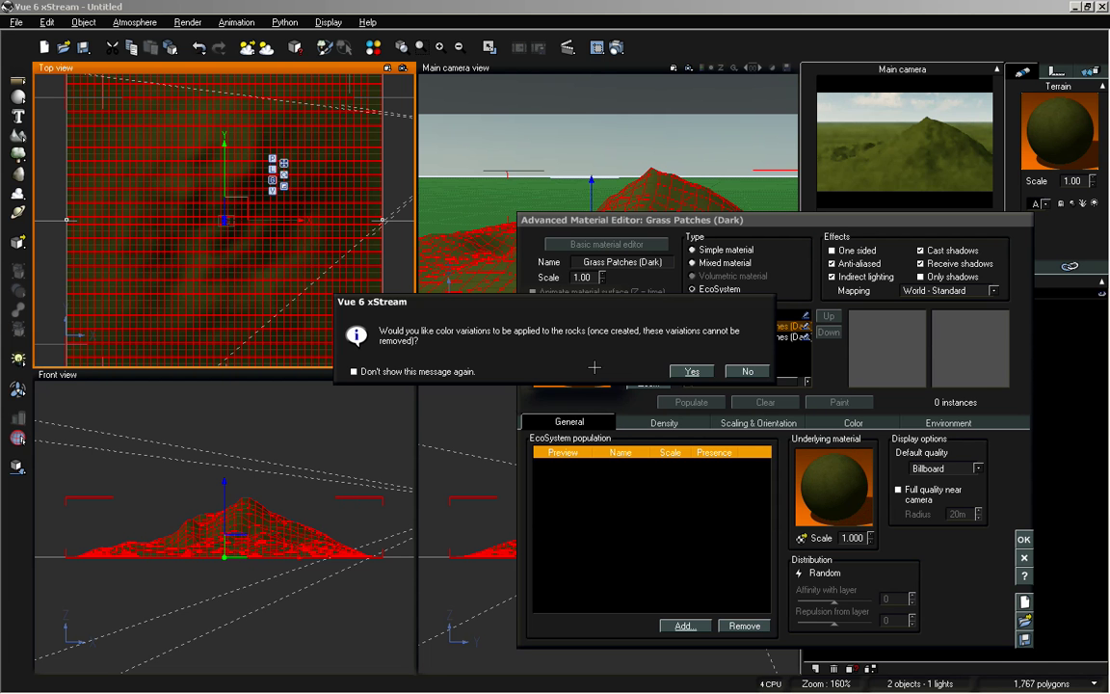
left_click(692, 371)
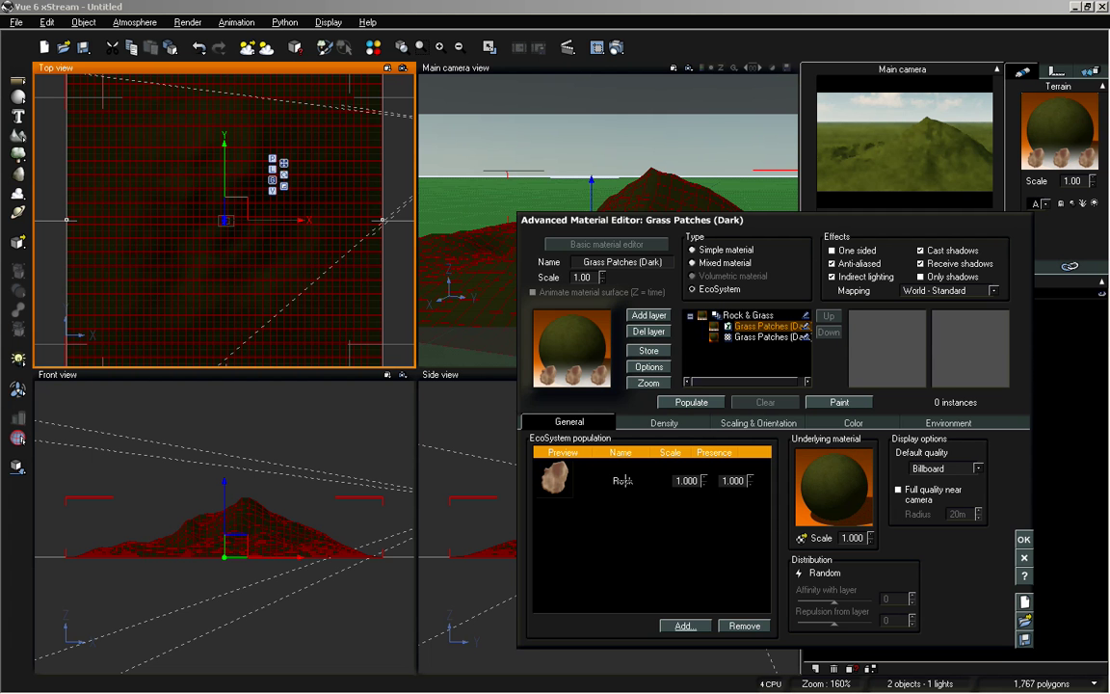
left_click_drag(670, 219, 162, 219)
left_click(167, 401)
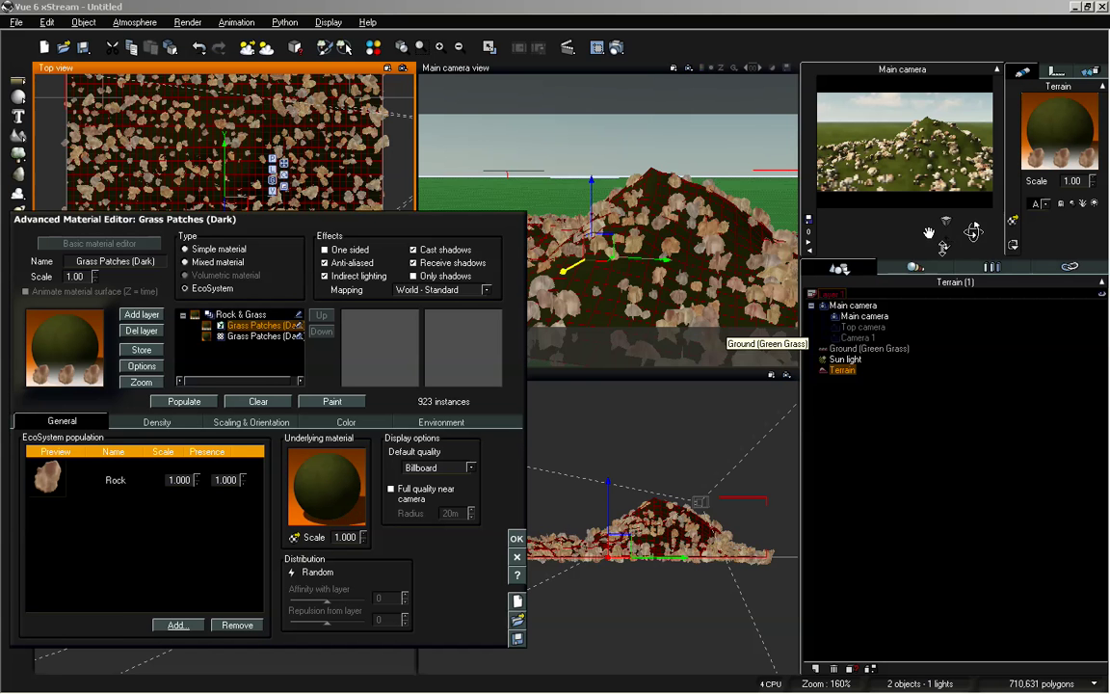
- Move the main camera closer to the rock-covered slope of the terrain
right_click_drag(714, 324, 715, 275, "ctrl")
left_click_drag(946, 207, 946, 193)
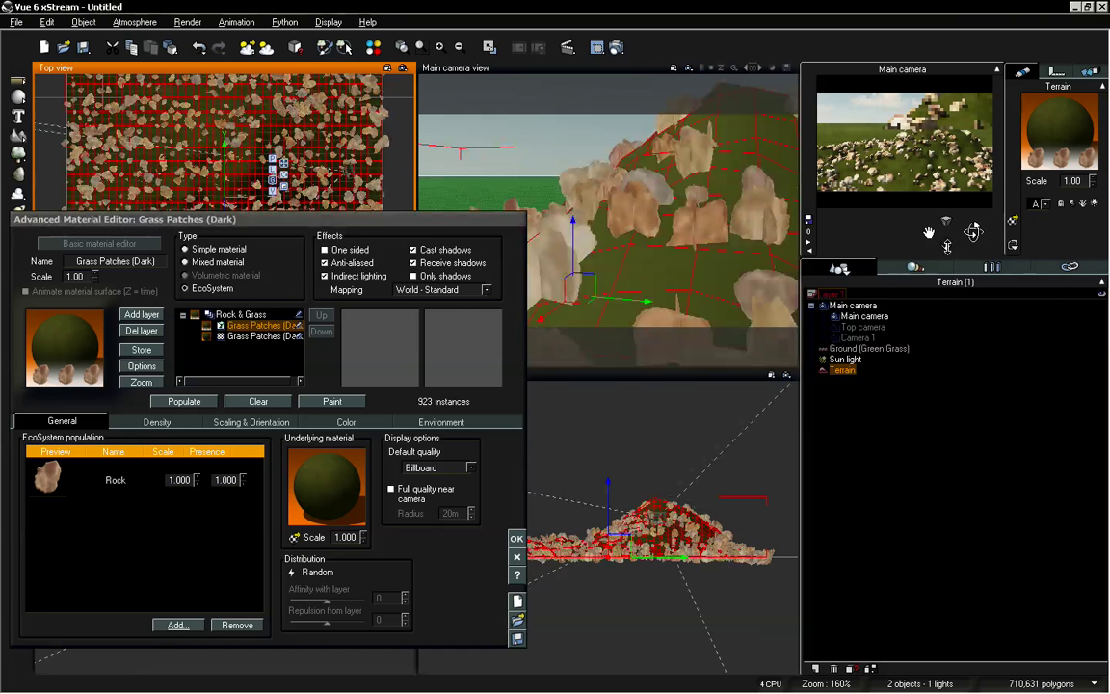
left_click_drag(947, 241, 950, 242)
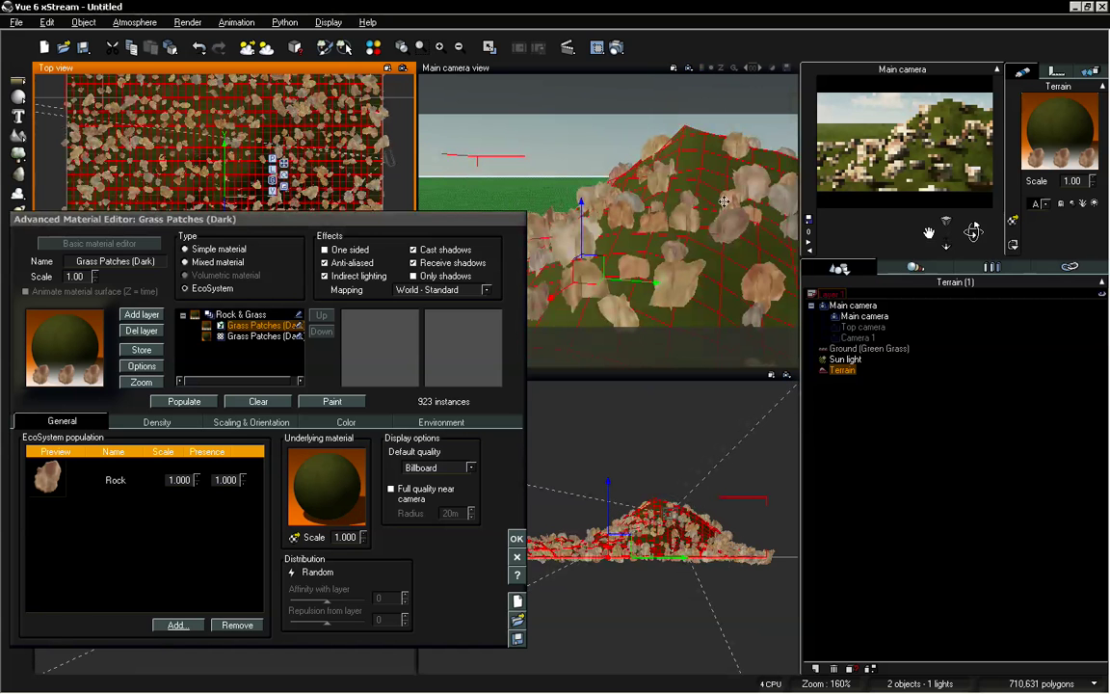
- Set the EcoSystem's overall density to 68% and repopulate the terrain
left_click(338, 422)
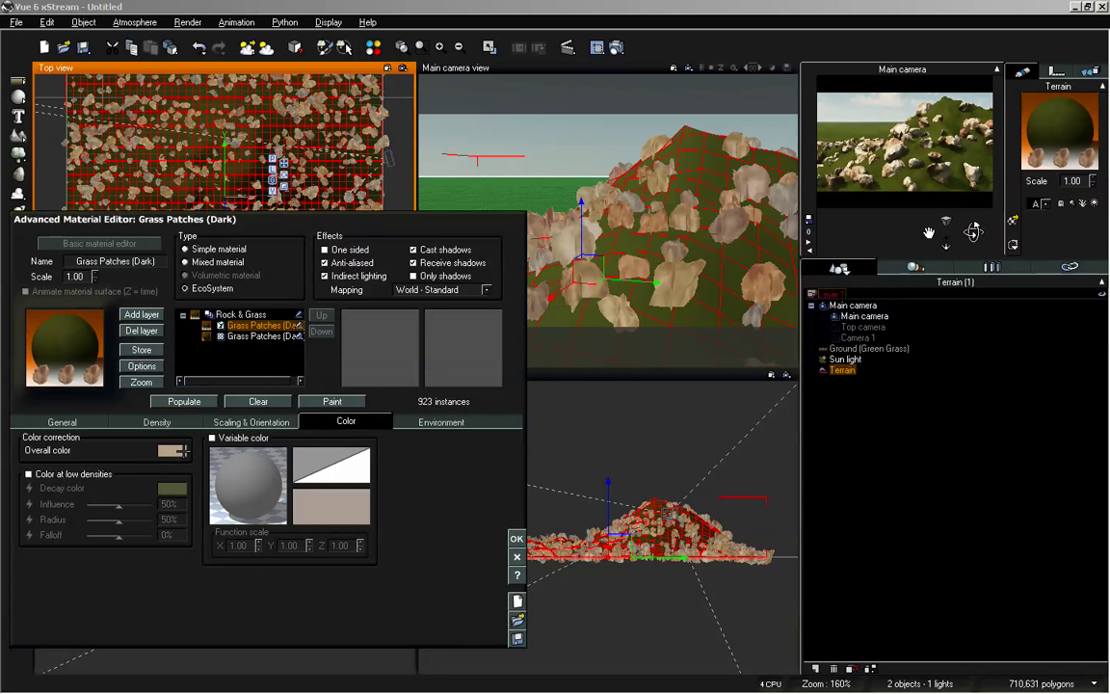
left_click(101, 423)
left_click(173, 422)
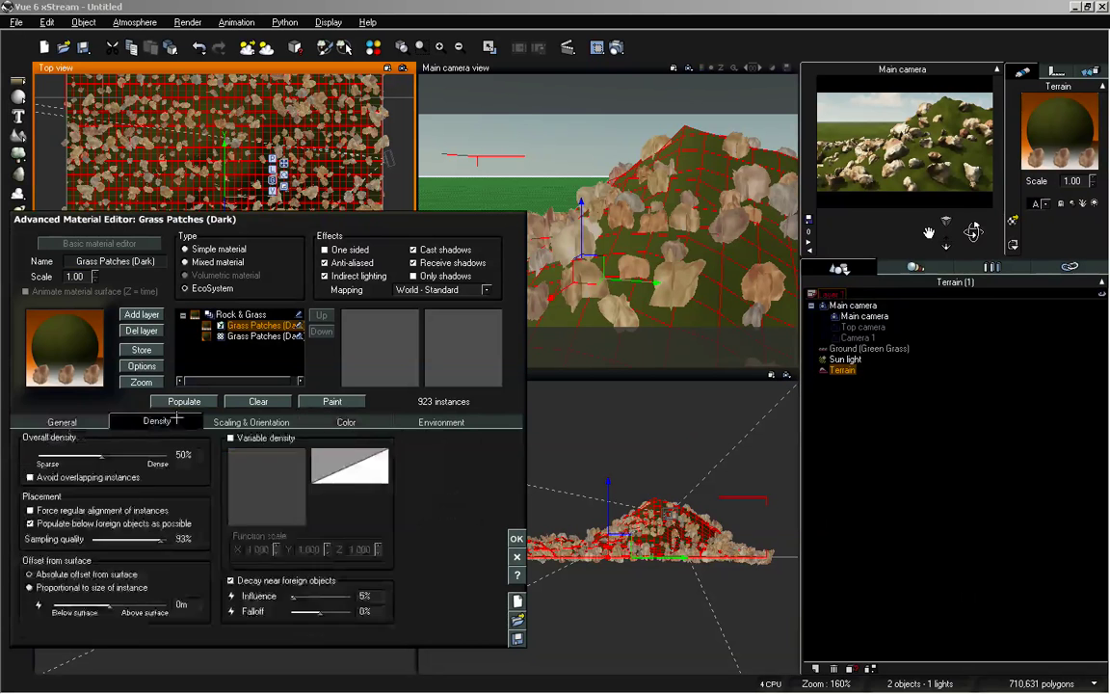
left_click(205, 422)
left_click(185, 421)
left_click_drag(101, 455, 123, 455)
left_click(184, 401)
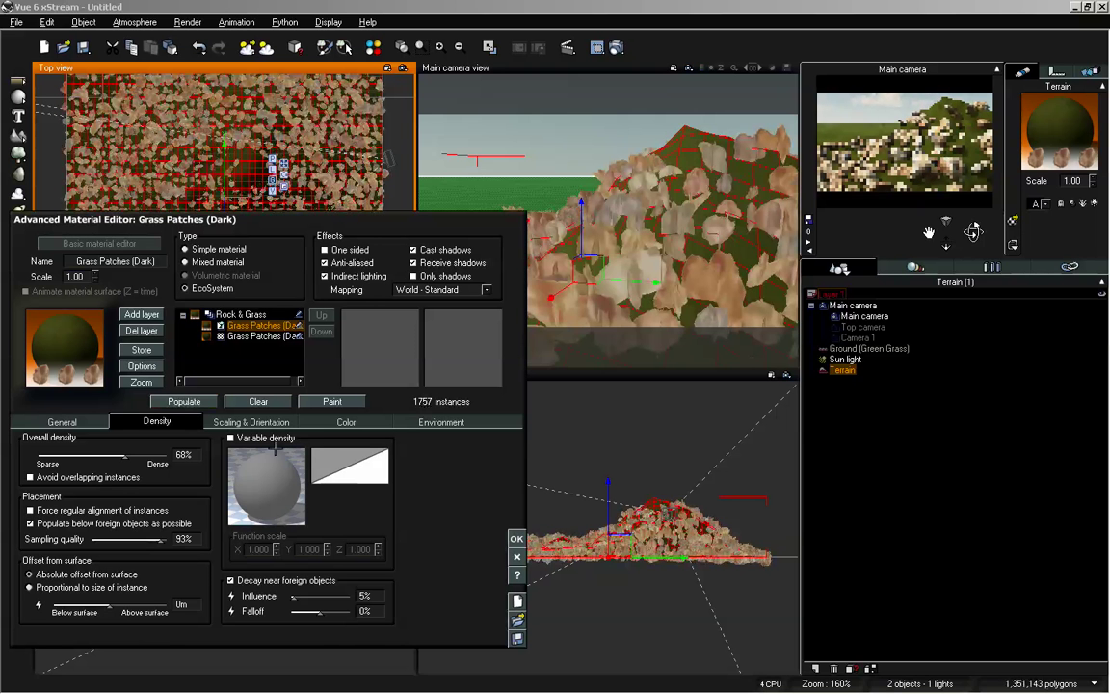
- Darken the rocks' overall color to red 66, green 61, blue 52 and repopulate the terrain
left_click(251, 422)
left_click(359, 420)
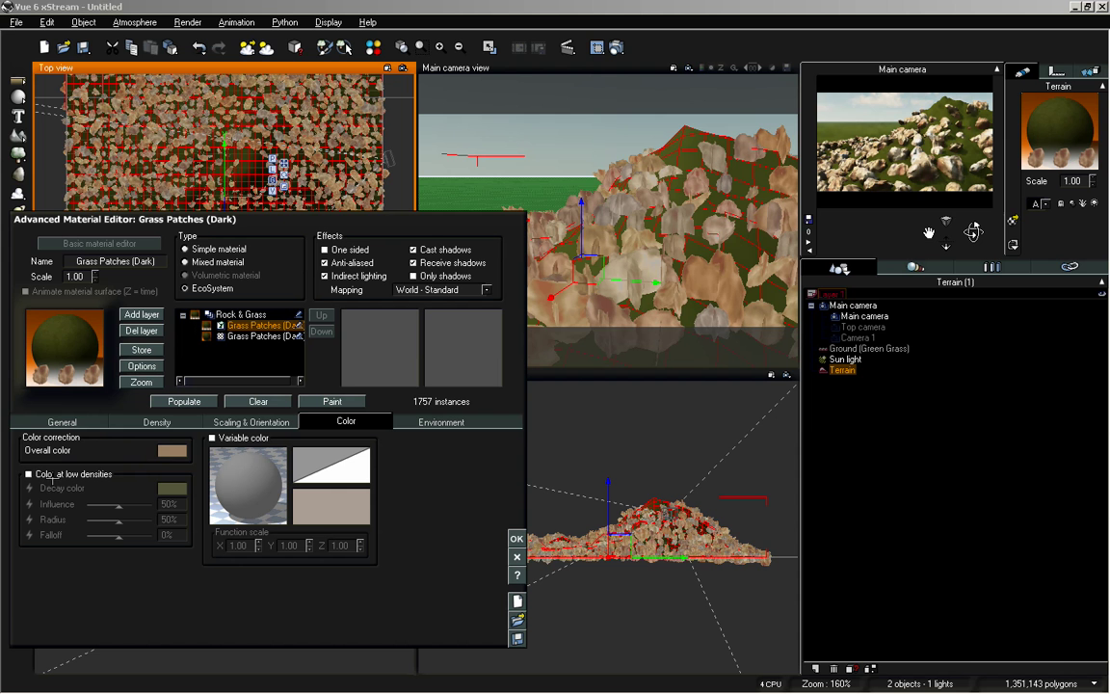
right_click(178, 449)
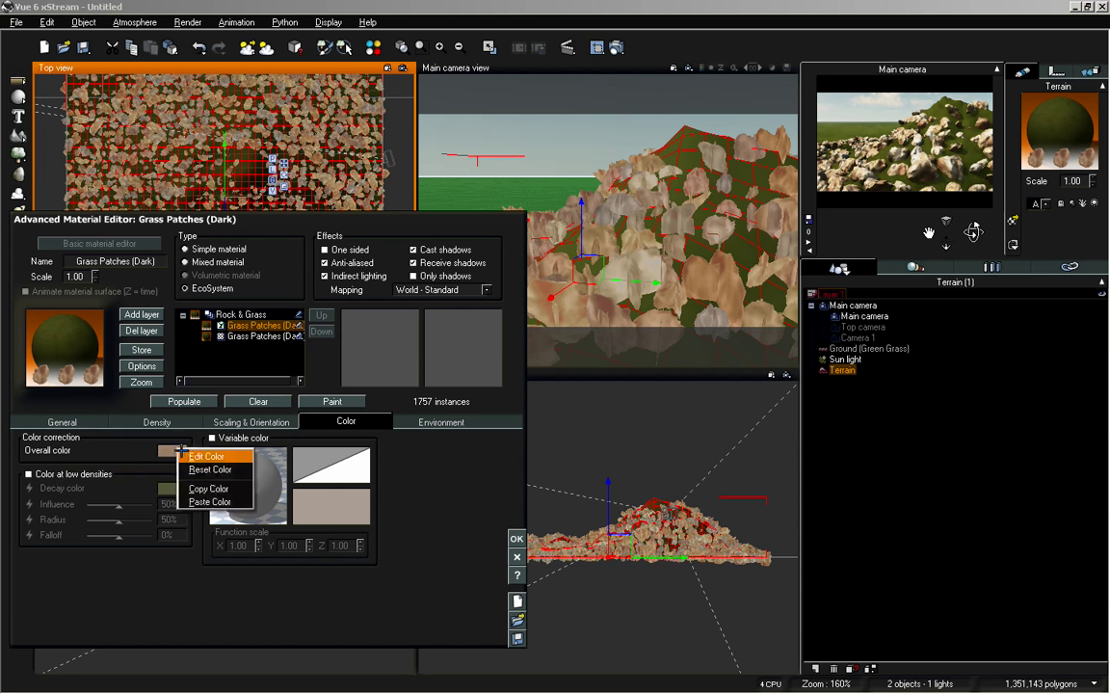
left_click(214, 457)
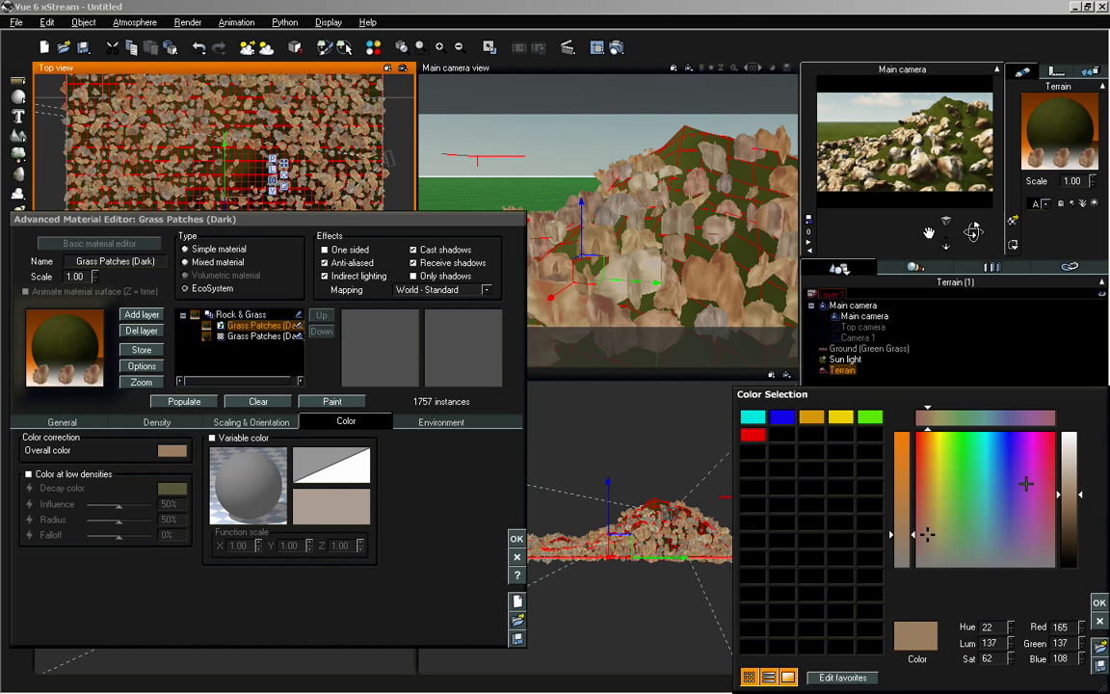
left_click(1071, 517)
left_click_drag(1070, 519, 1071, 535)
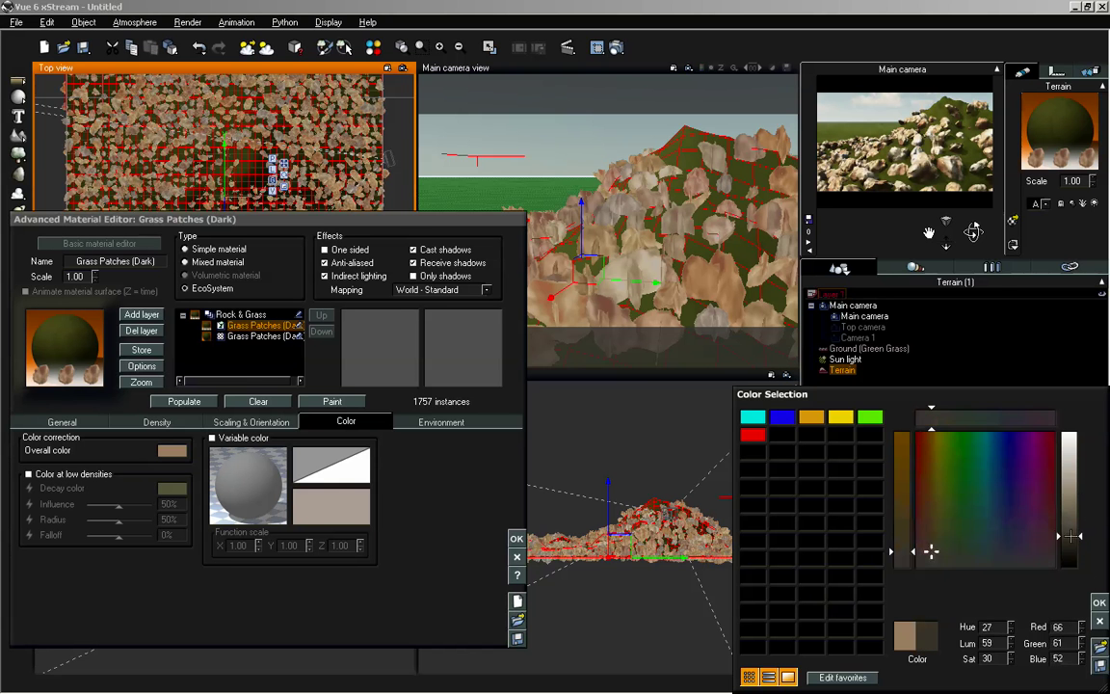
left_click(1099, 602)
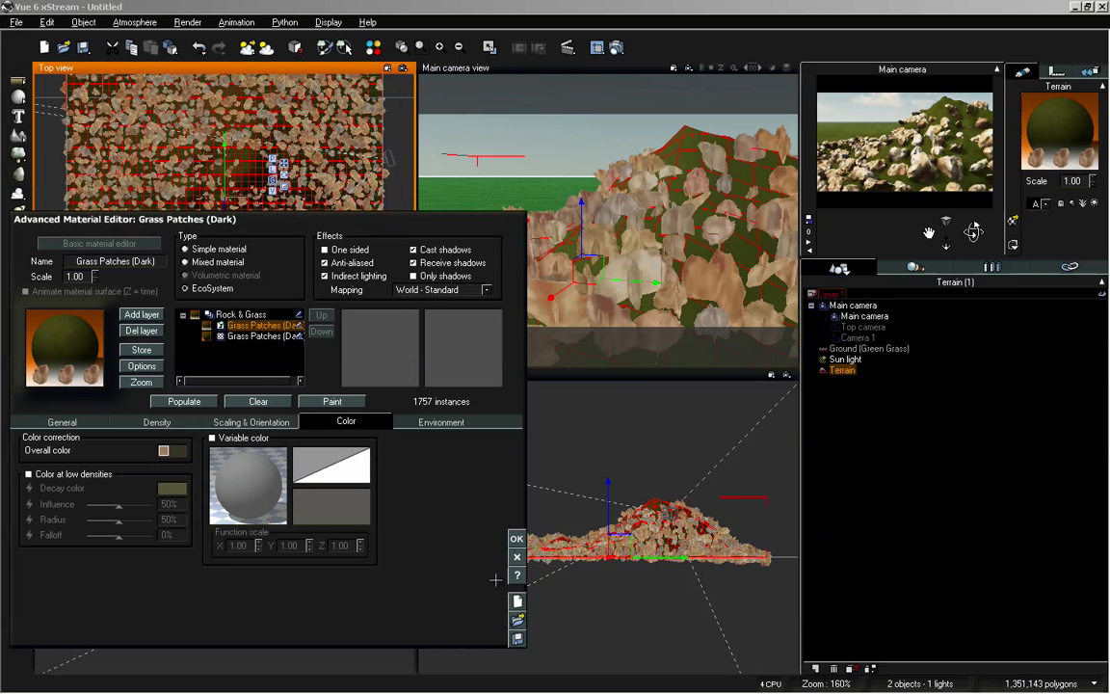
left_click(199, 400)
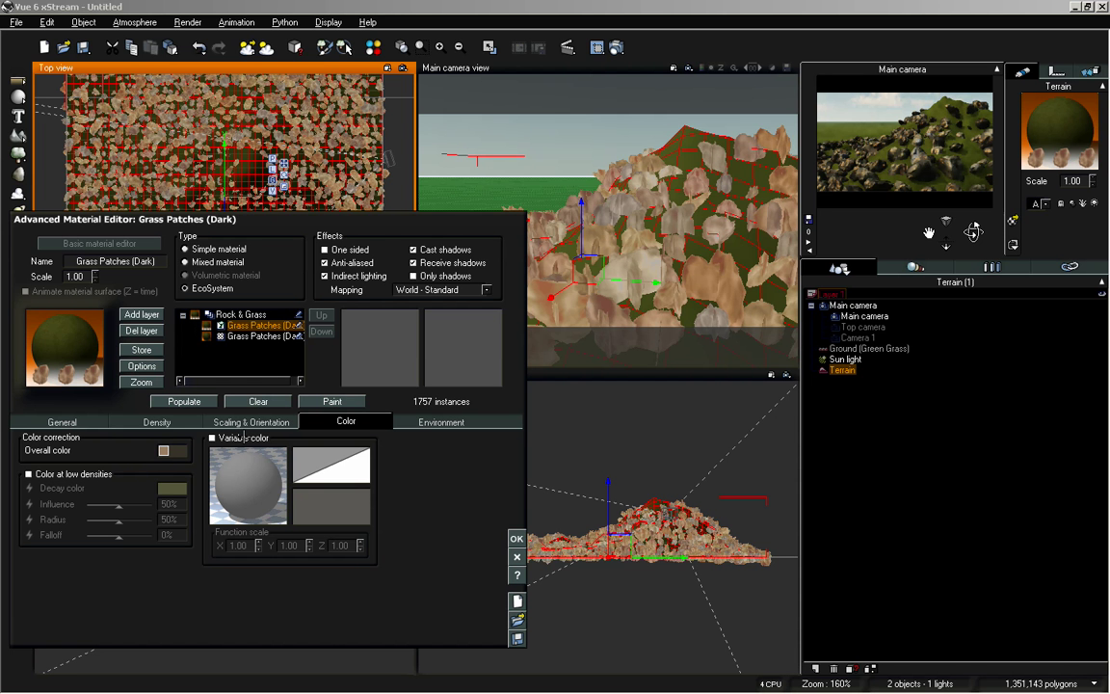
- Enable variable color for the rock EcoSystem and repopulate the terrain
left_click(212, 437)
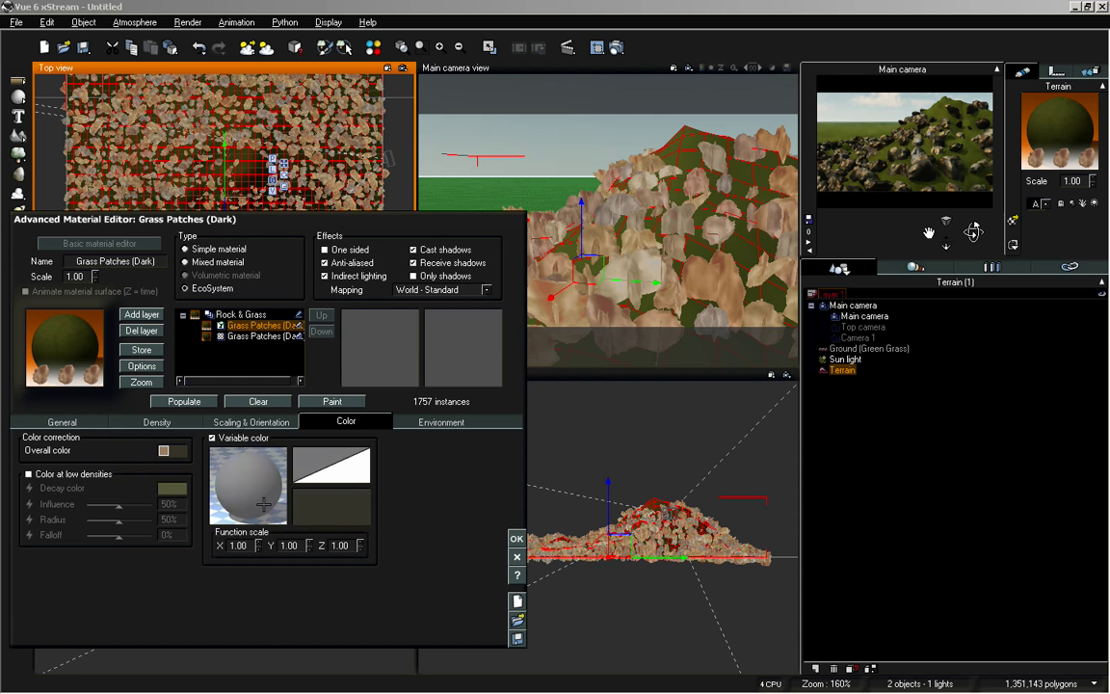
left_click(196, 400)
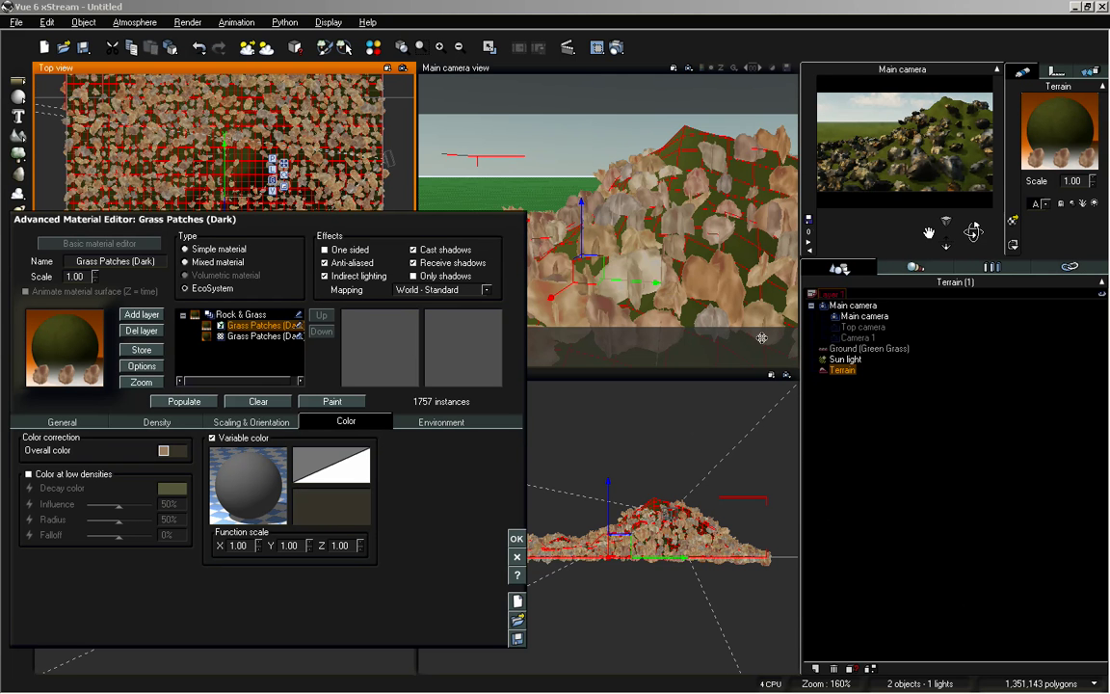
- Orbit the main camera to look down over the rock-covered terrain and accept the EcoSystem material edits
left_click(946, 247)
left_click_drag(973, 232, 977, 272)
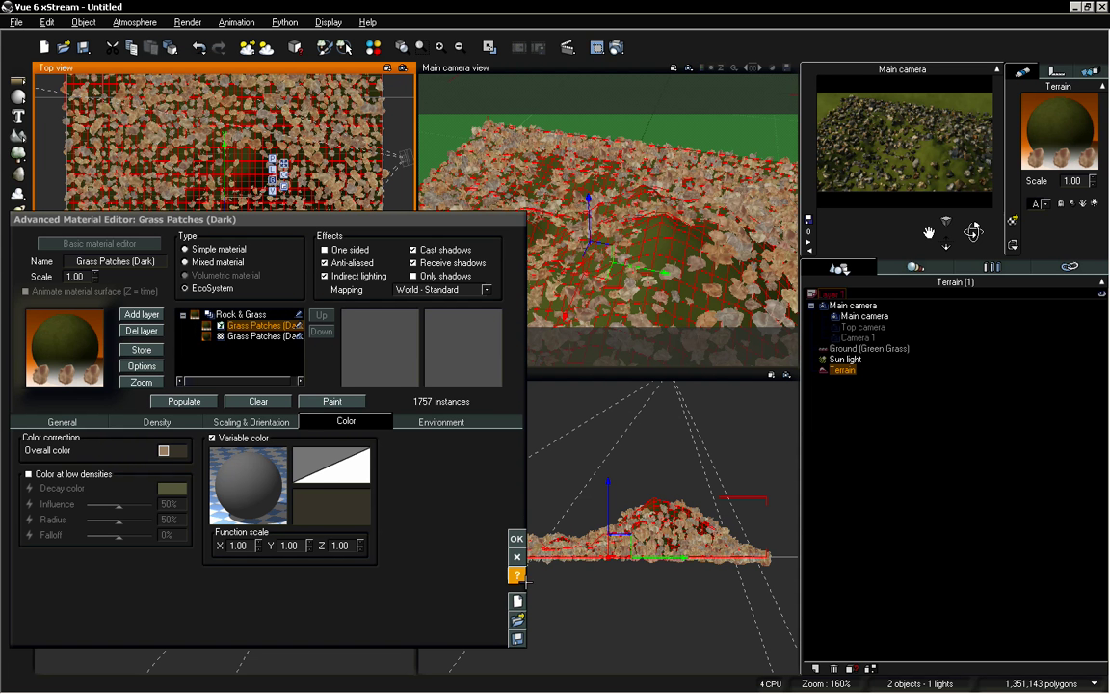
left_click(516, 538)
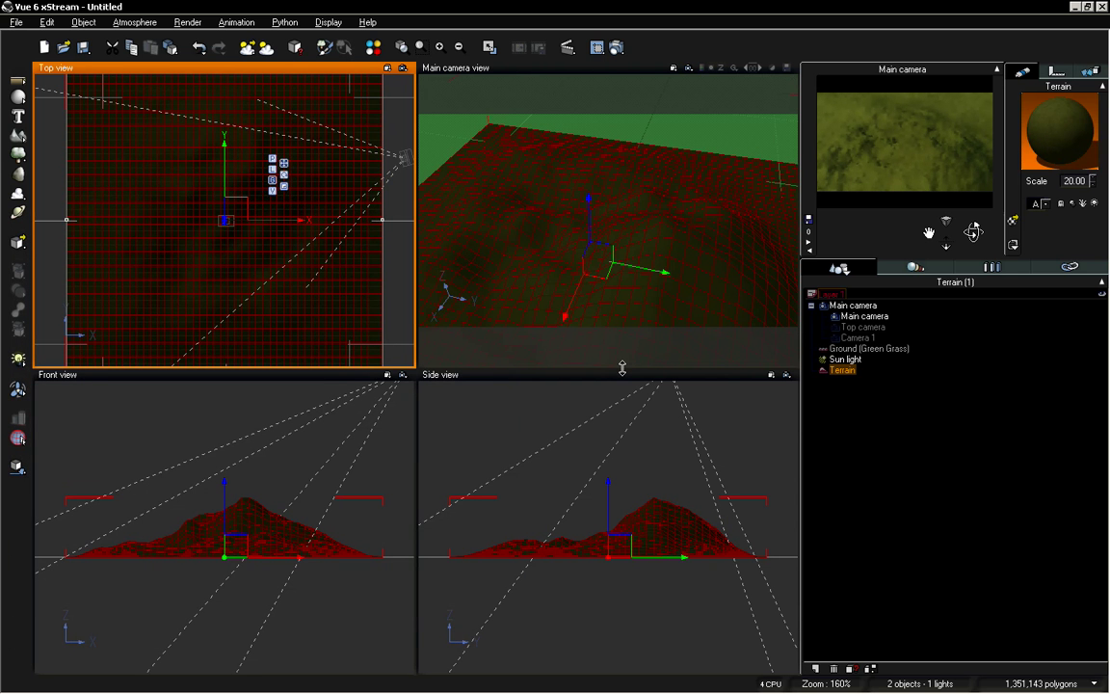
- Delete the terrain from the scene
left_click_drag(974, 231, 973, 232)
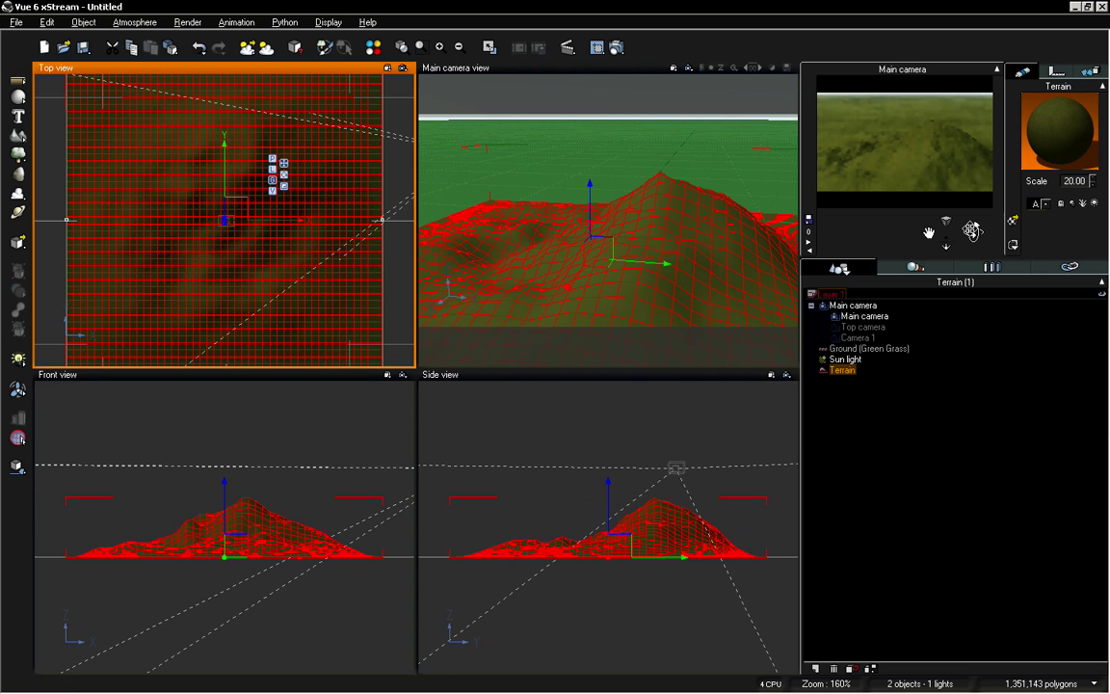
left_click_drag(971, 230, 967, 223)
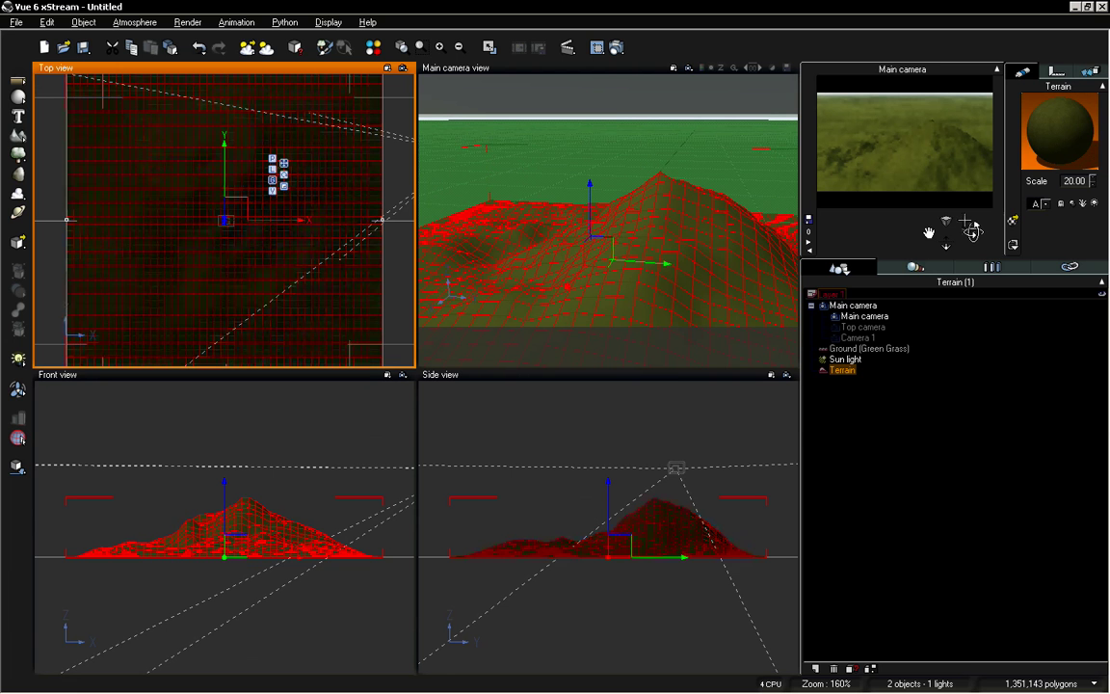
left_click(896, 419)
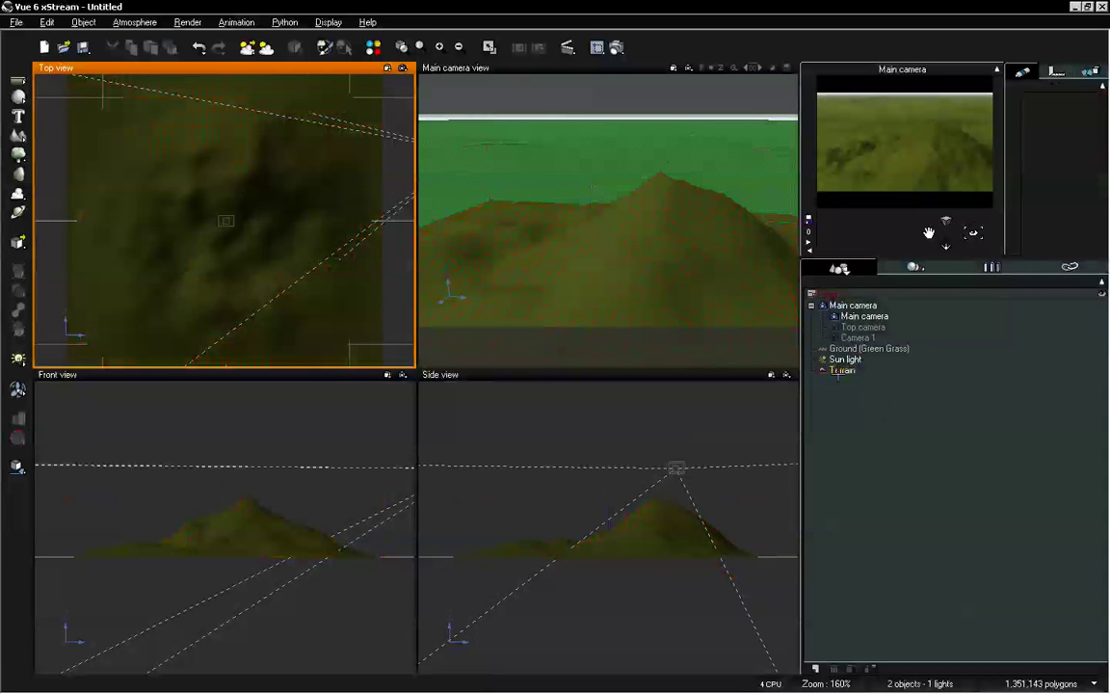
left_click(841, 371)
key("Delete")
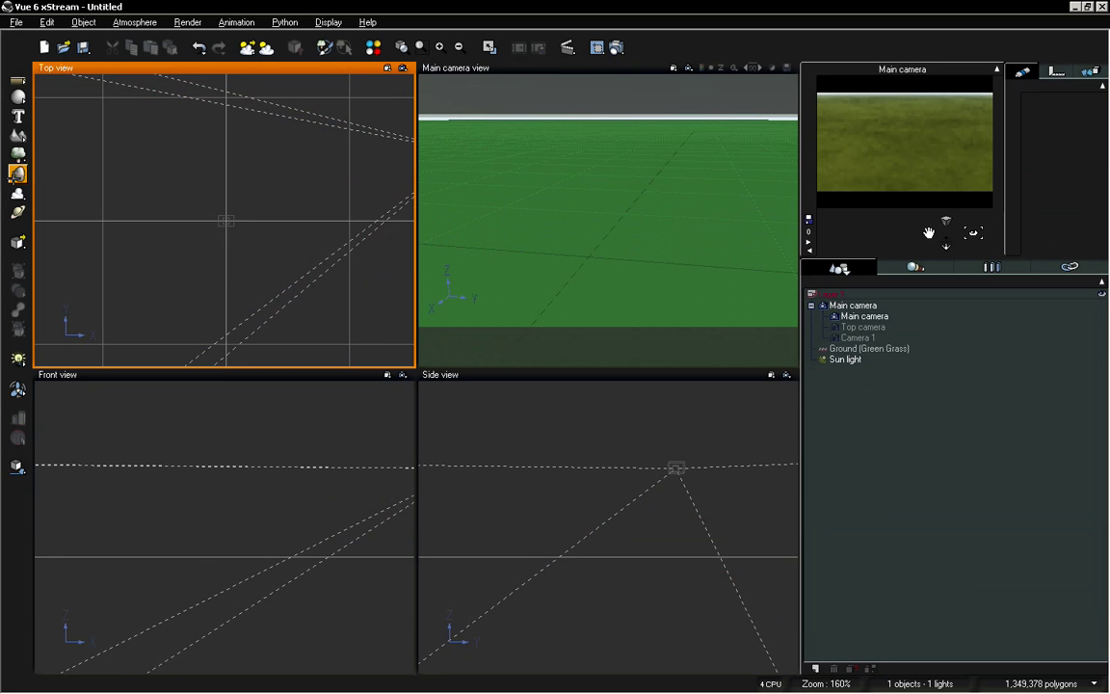
- Add a single rock to the scene and frame it closely in an enlarged main camera view
left_click(17, 174)
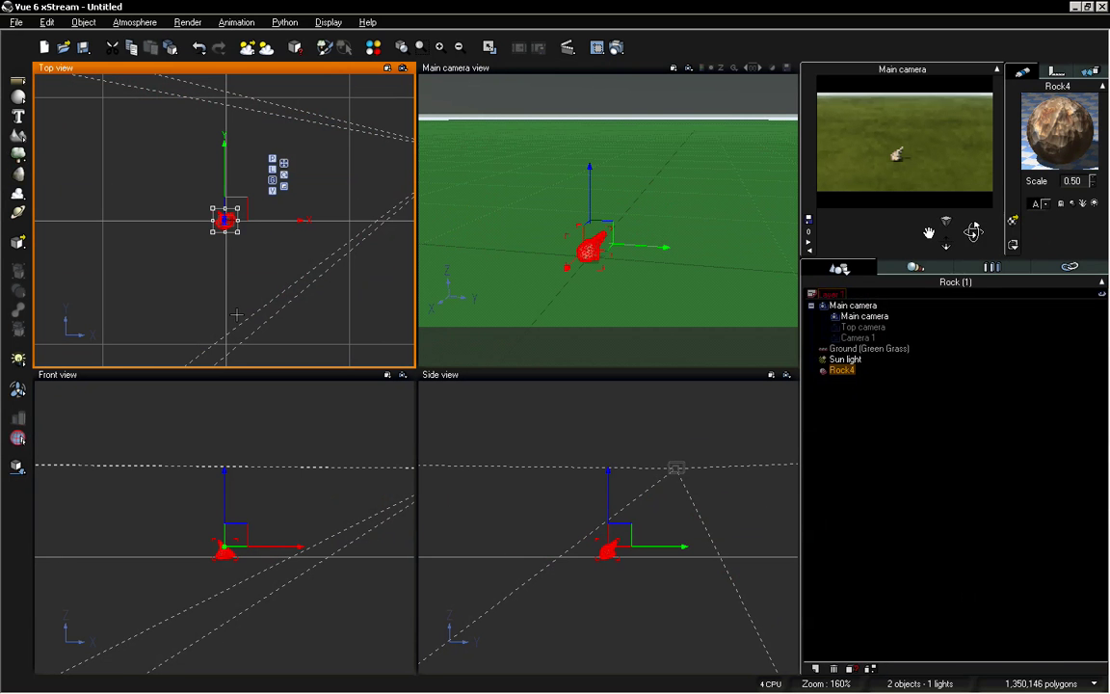
mouse_move(945, 244)
left_mouse_down()
mouse_move(946, 214)
mouse_move(935, 219)
left_mouse_up()
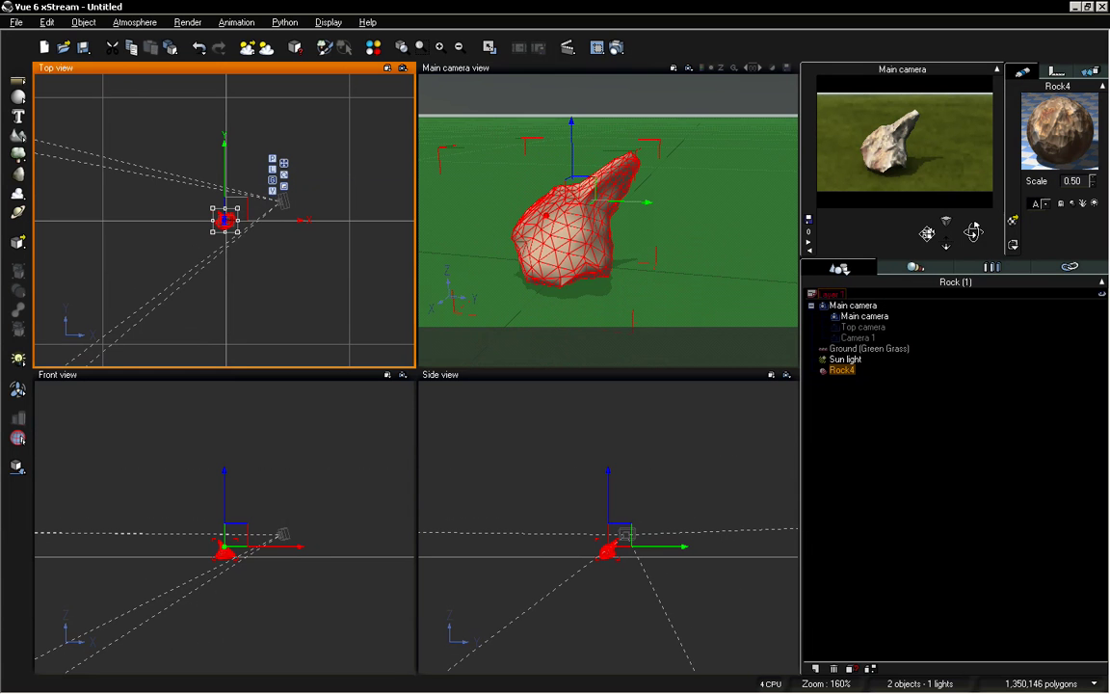
double_click(648, 69)
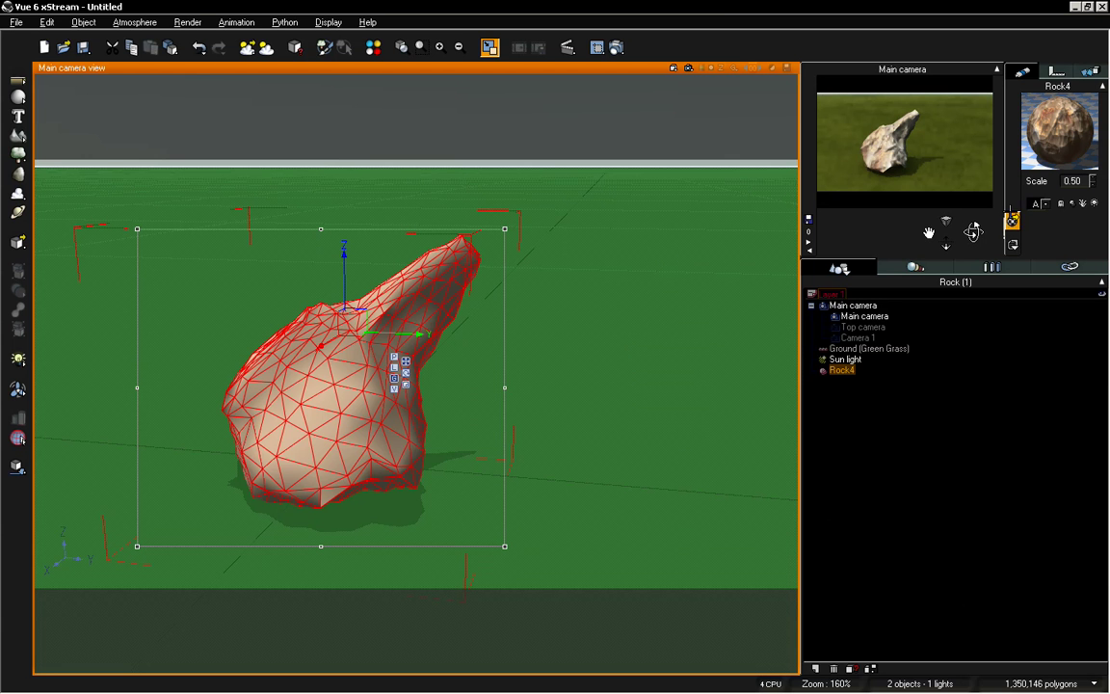
- Replace the rock's material with the beige Rock preset from the Rocks material collection
left_click_drag(973, 231, 973, 227)
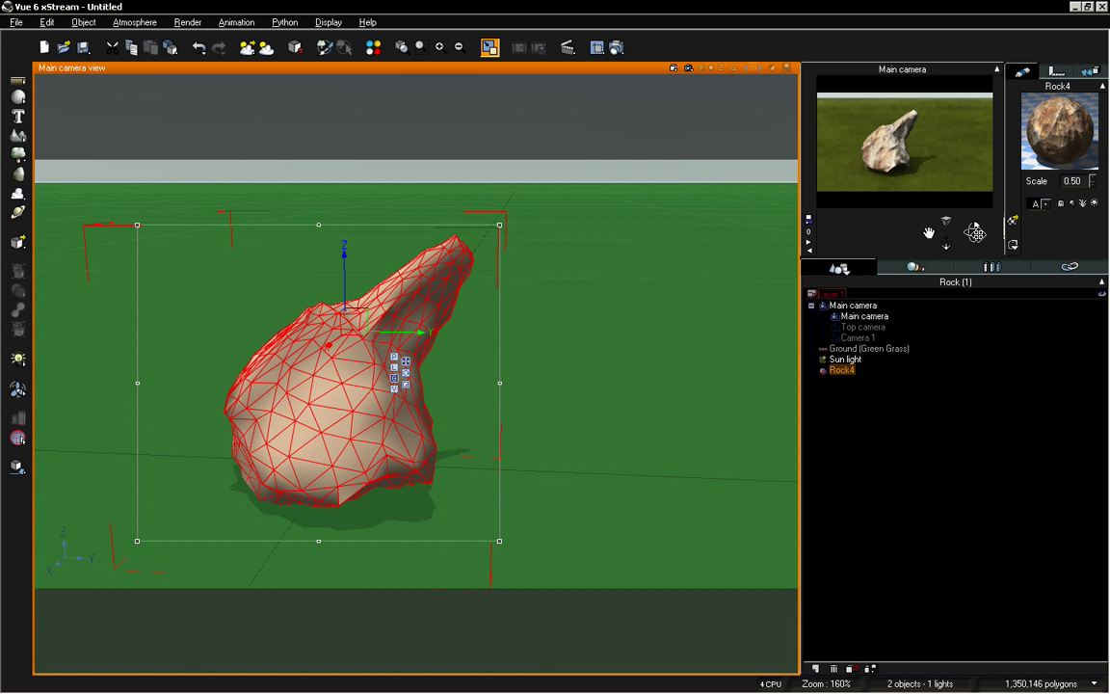
left_click_drag(975, 233, 990, 253)
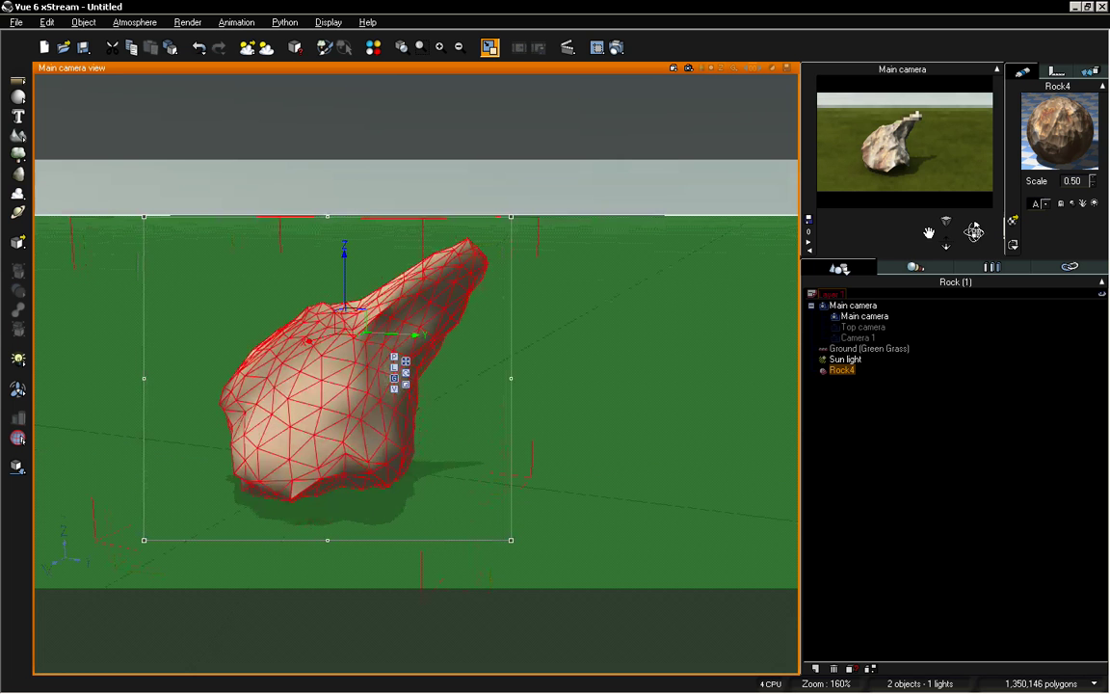
left_click_drag(928, 234, 931, 217)
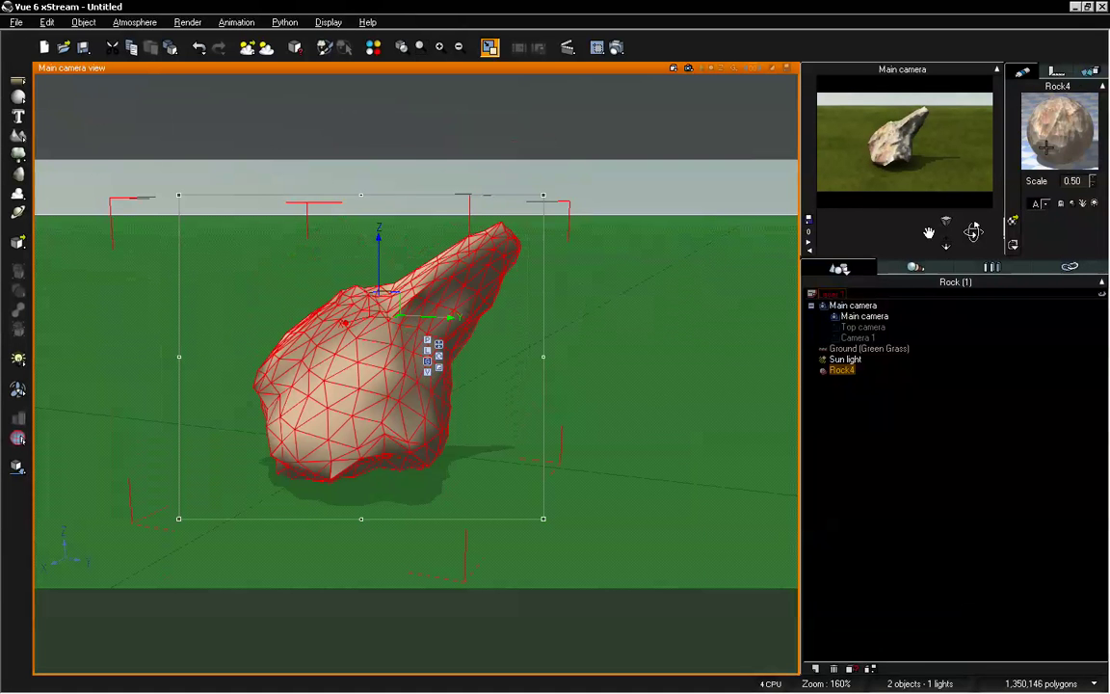
left_click(1013, 218)
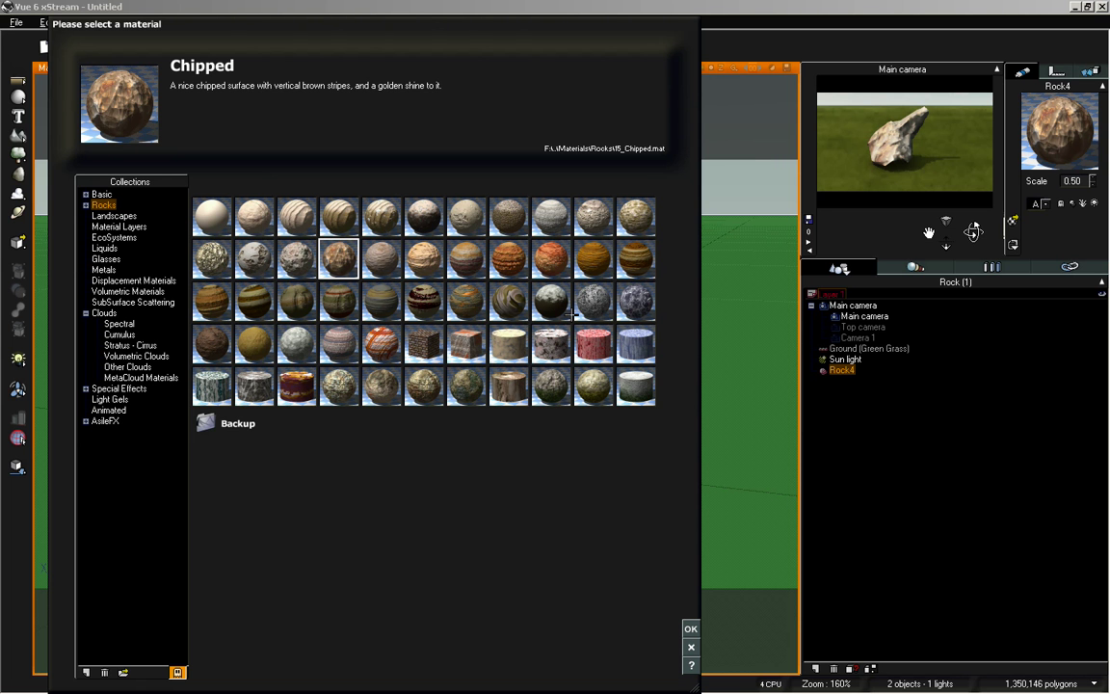
left_click(465, 218)
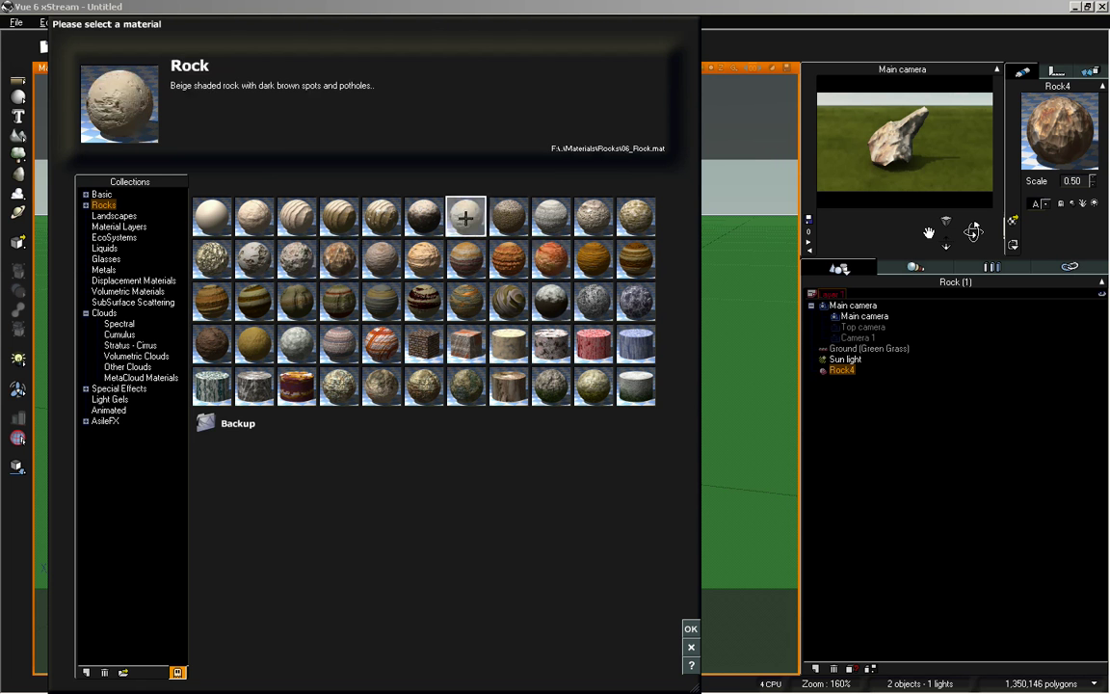
left_click(691, 628)
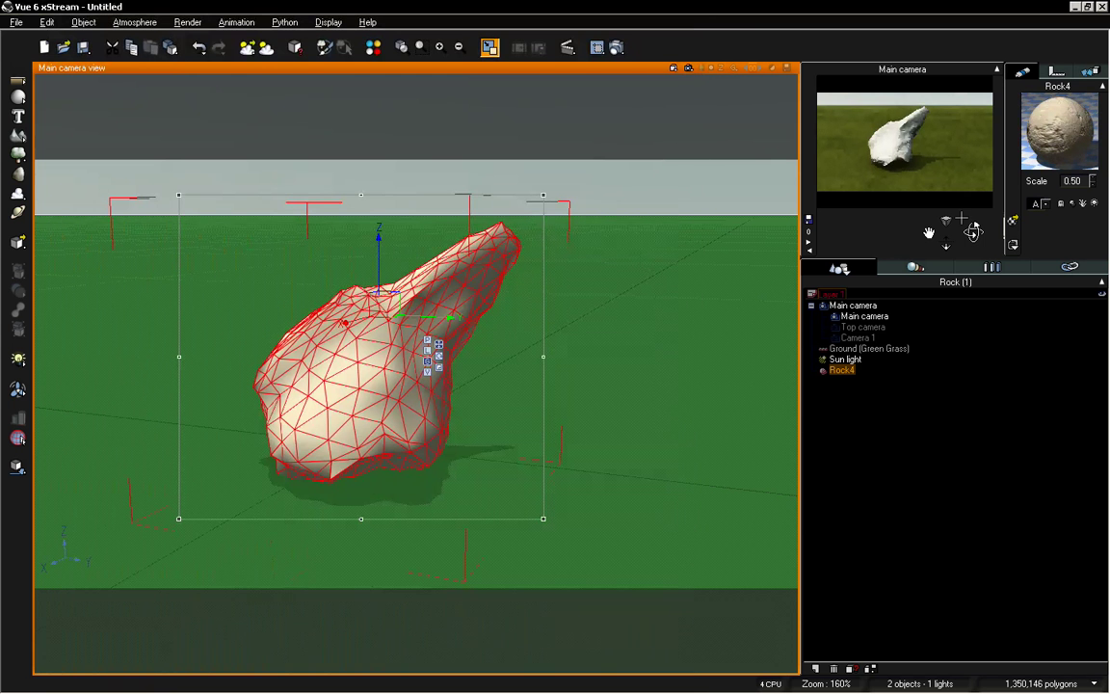
- Assign the plain Default material from the Rocks collection to the rock
left_click_drag(967, 234, 946, 247)
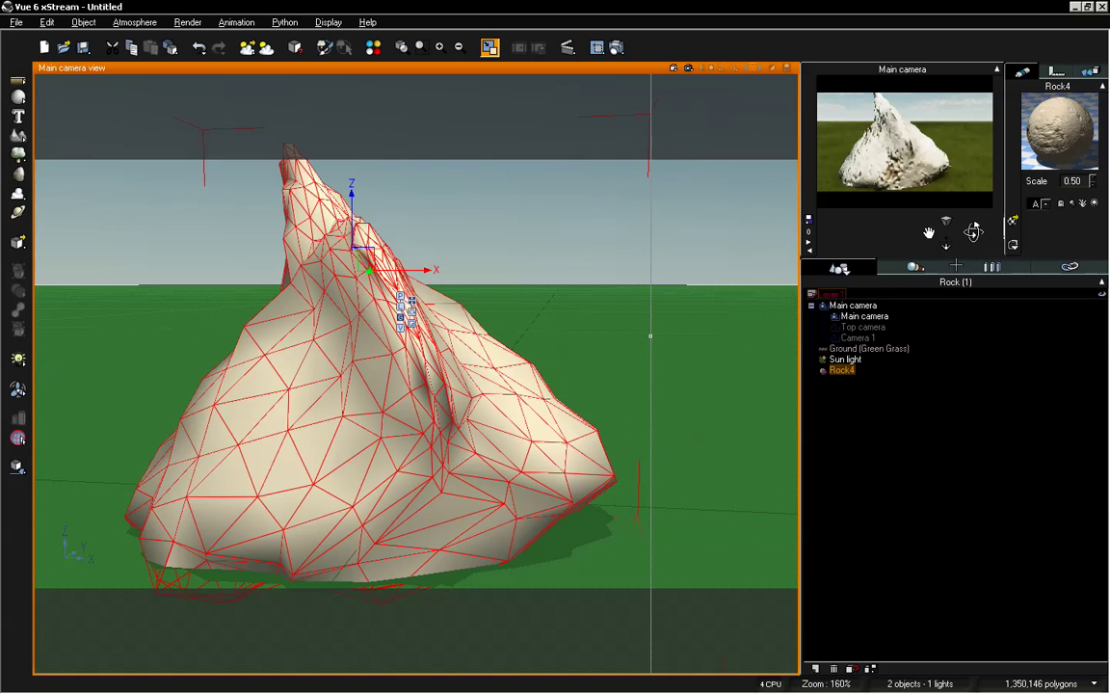
left_click_drag(973, 231, 948, 250)
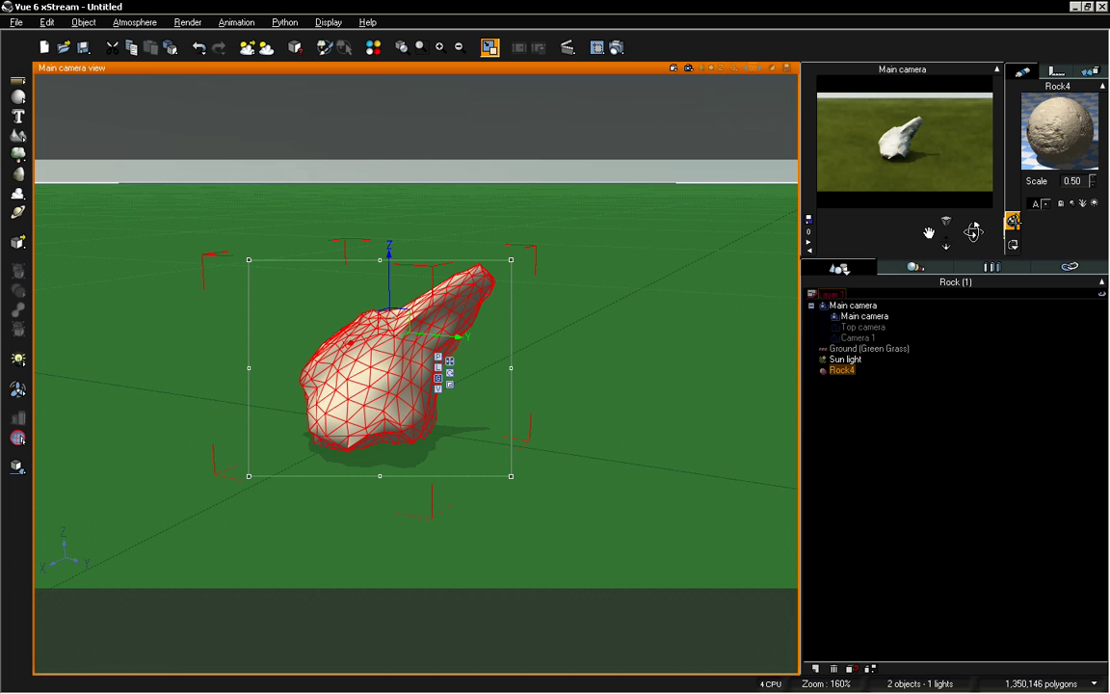
left_click(1012, 222)
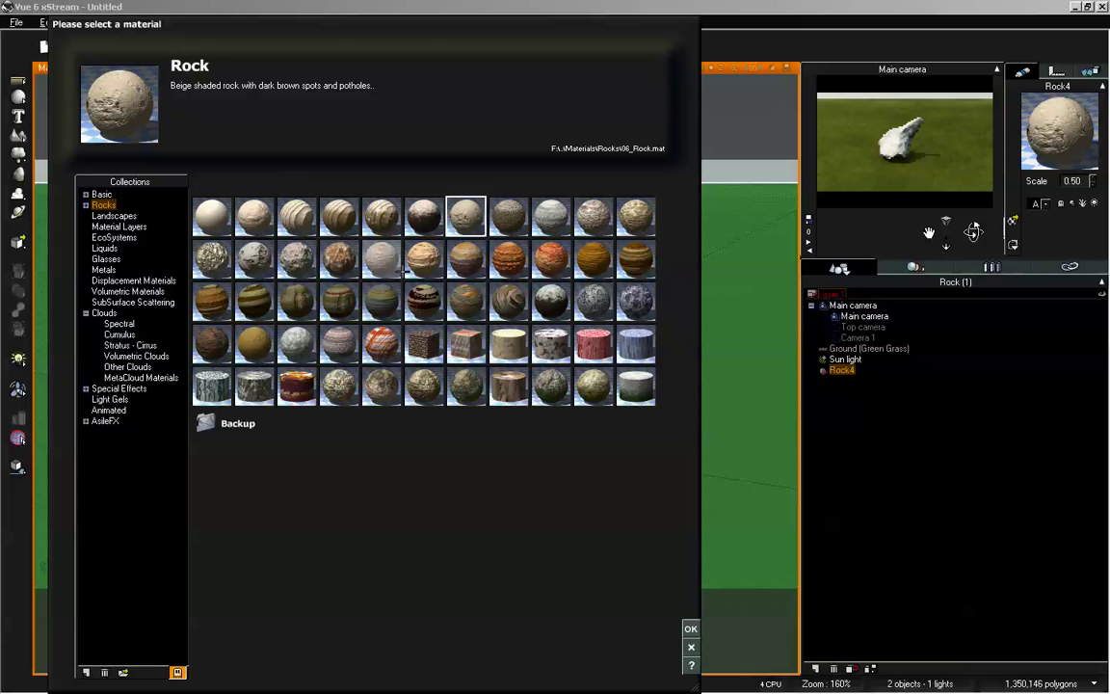
left_click(212, 216)
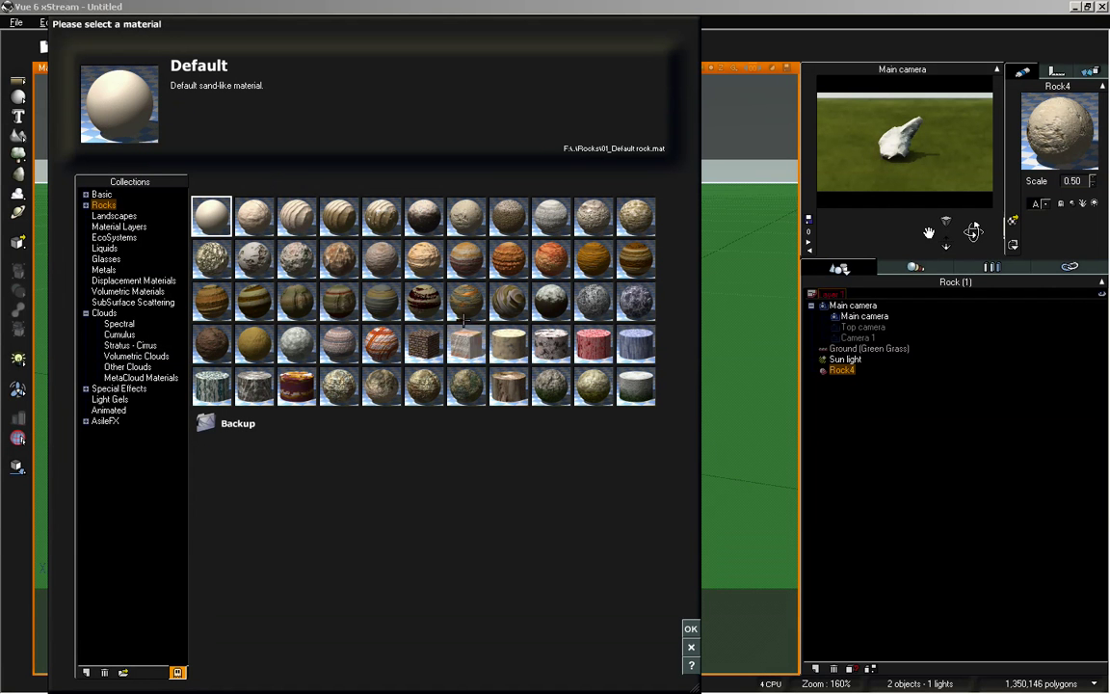
left_click(691, 628)
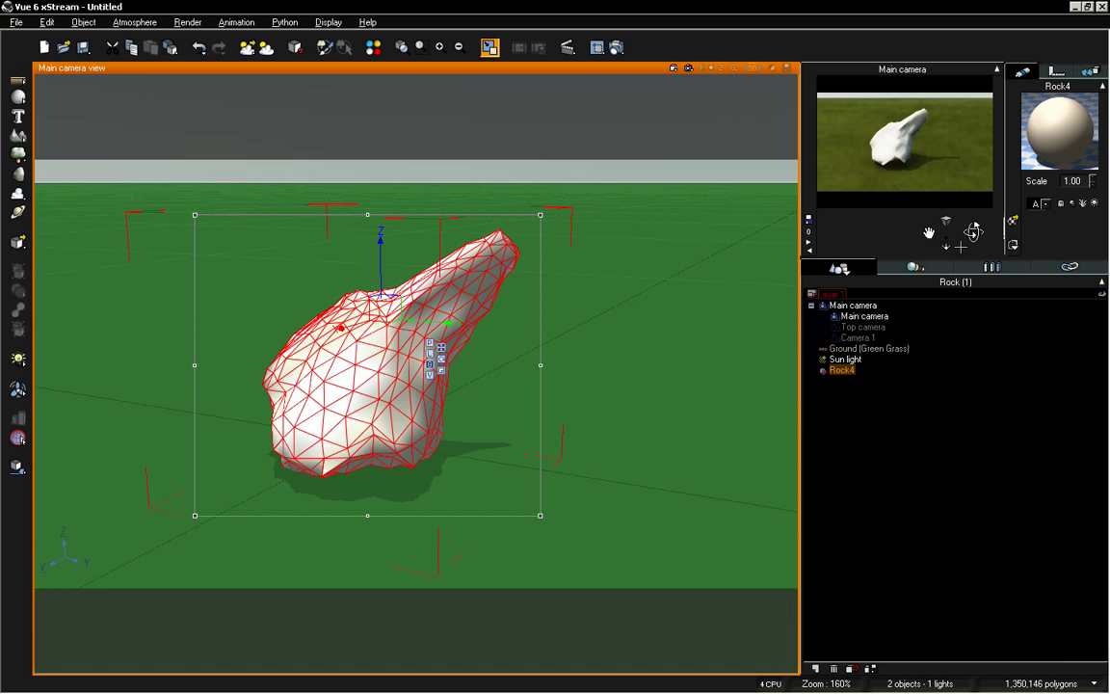
- Change the Default material's color map to a neutral gray with red, green and blue at 121, and accept the material
left_click_drag(948, 245, 983, 242)
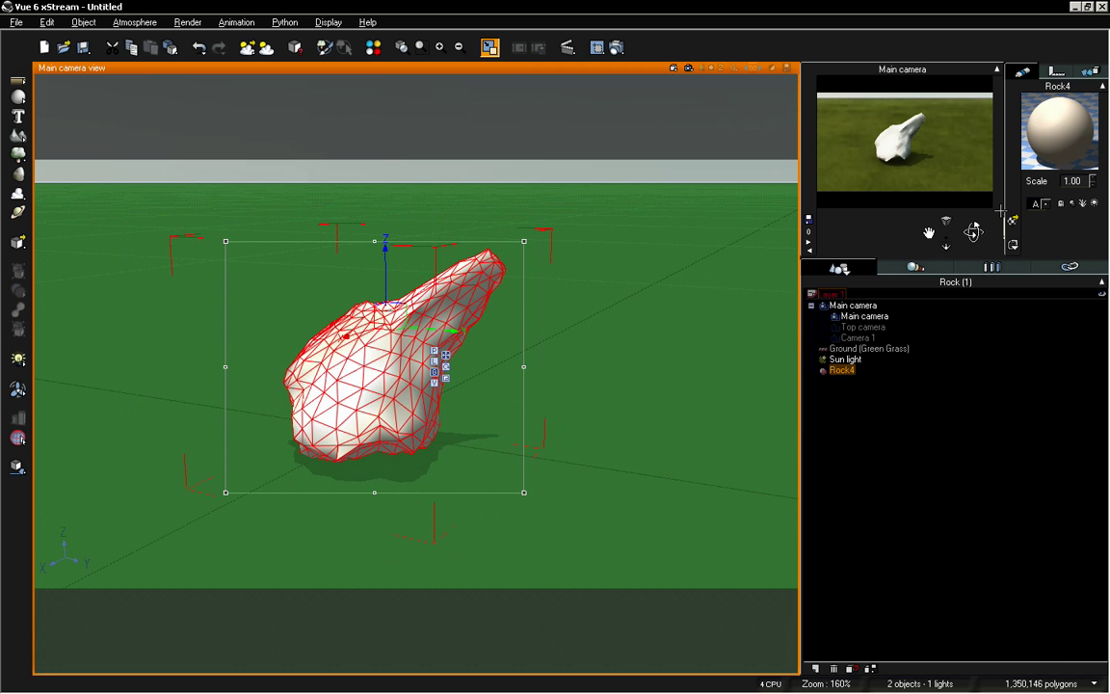
double_click(1046, 112)
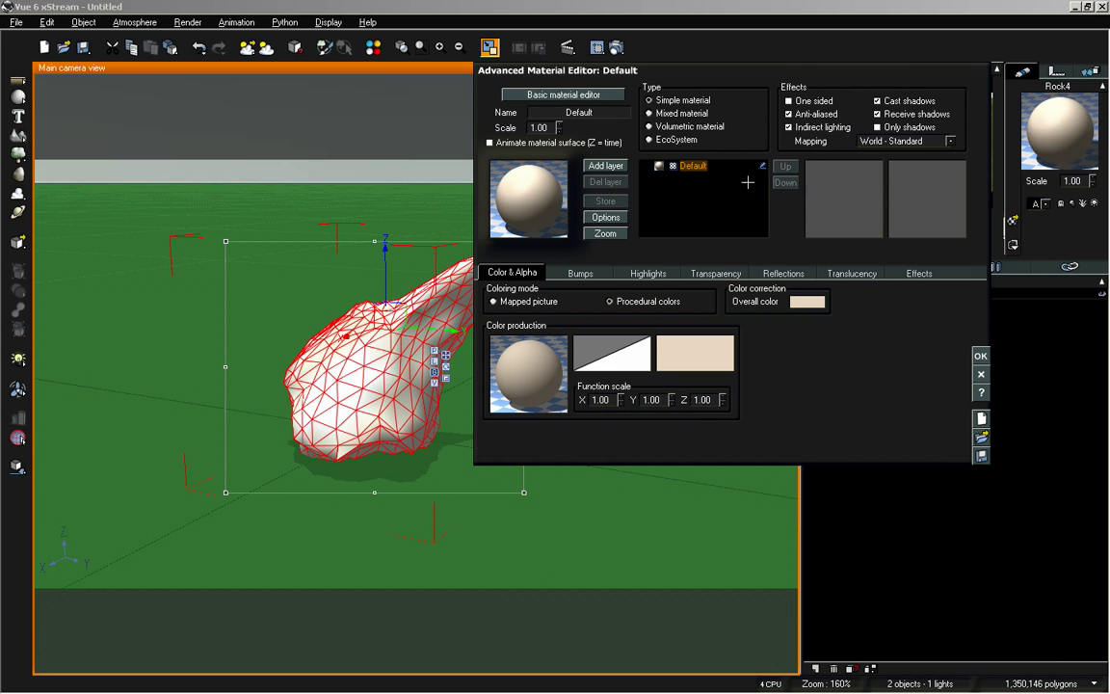
left_click_drag(761, 70, 841, 243)
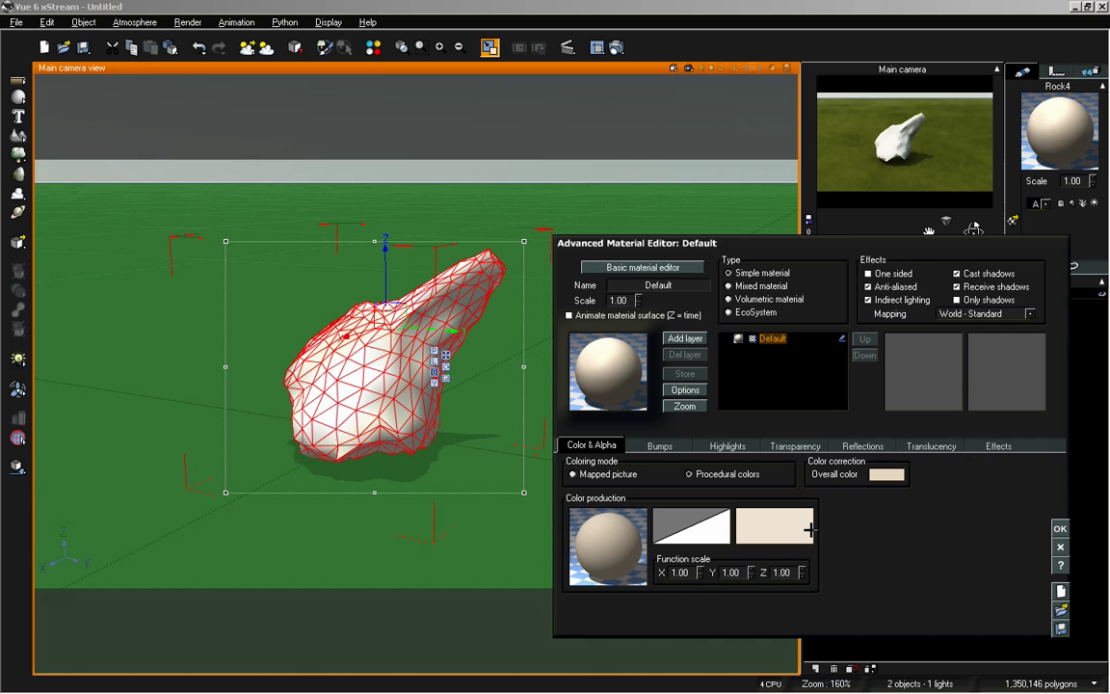
right_click(760, 514)
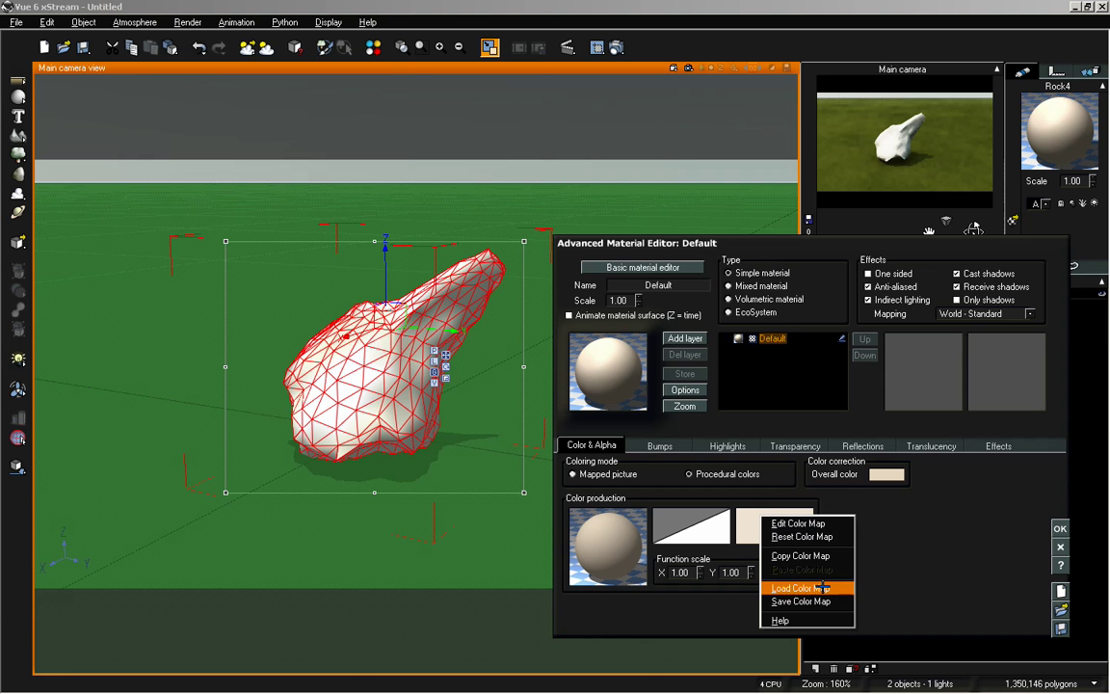
left_click(791, 523)
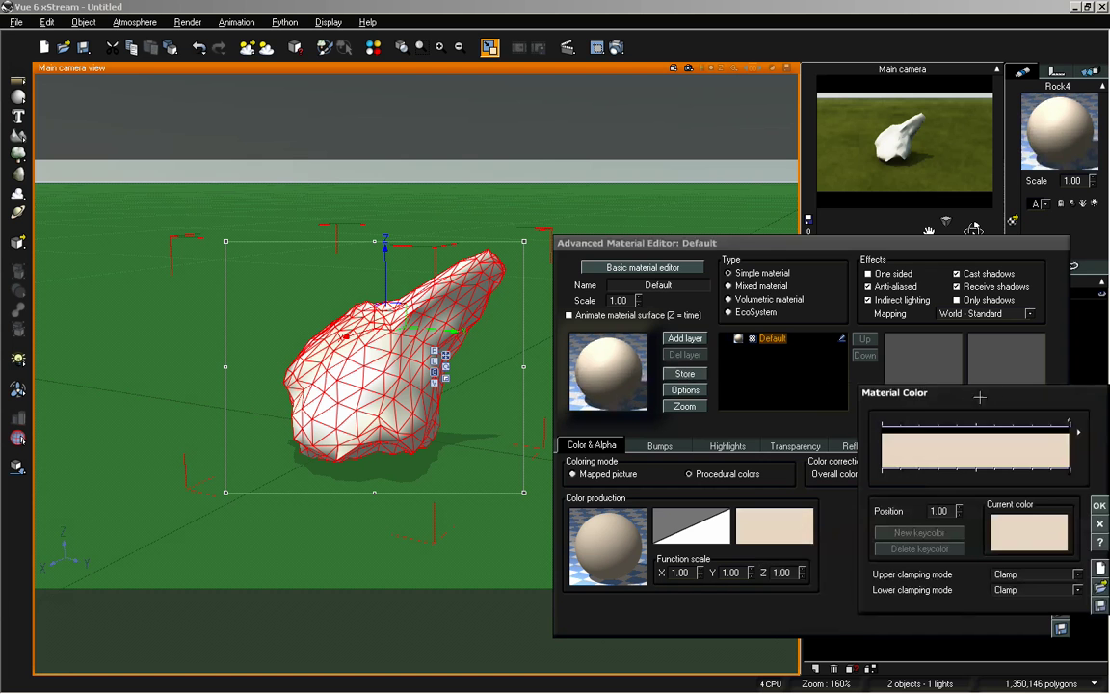
left_click_drag(980, 397, 883, 391)
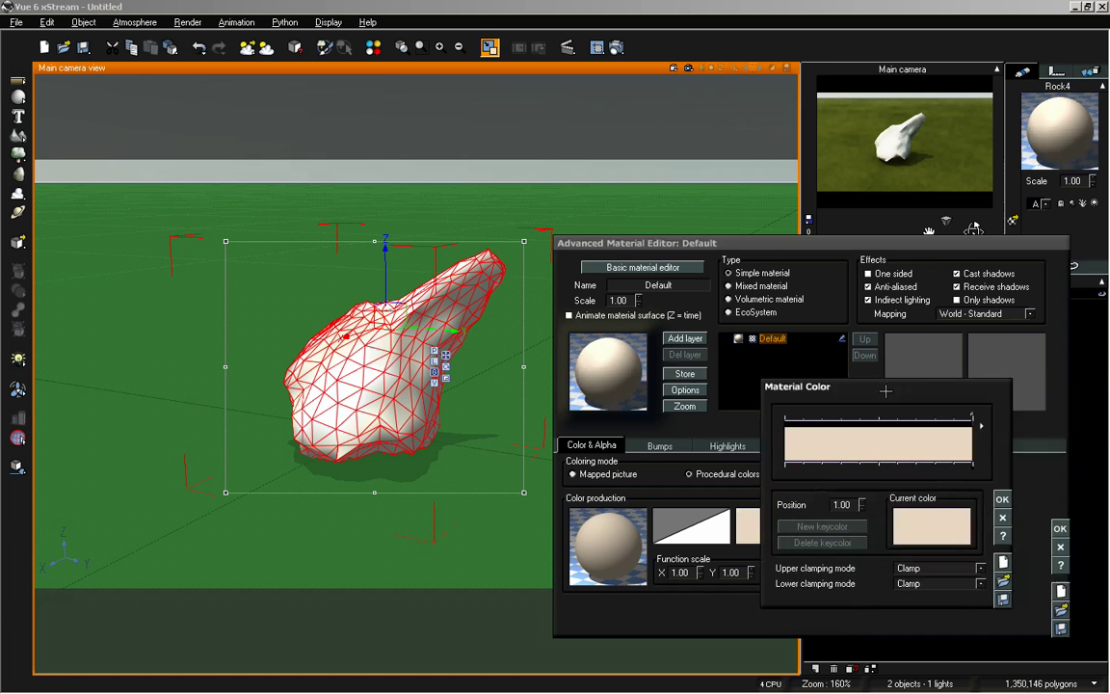
double_click(950, 529)
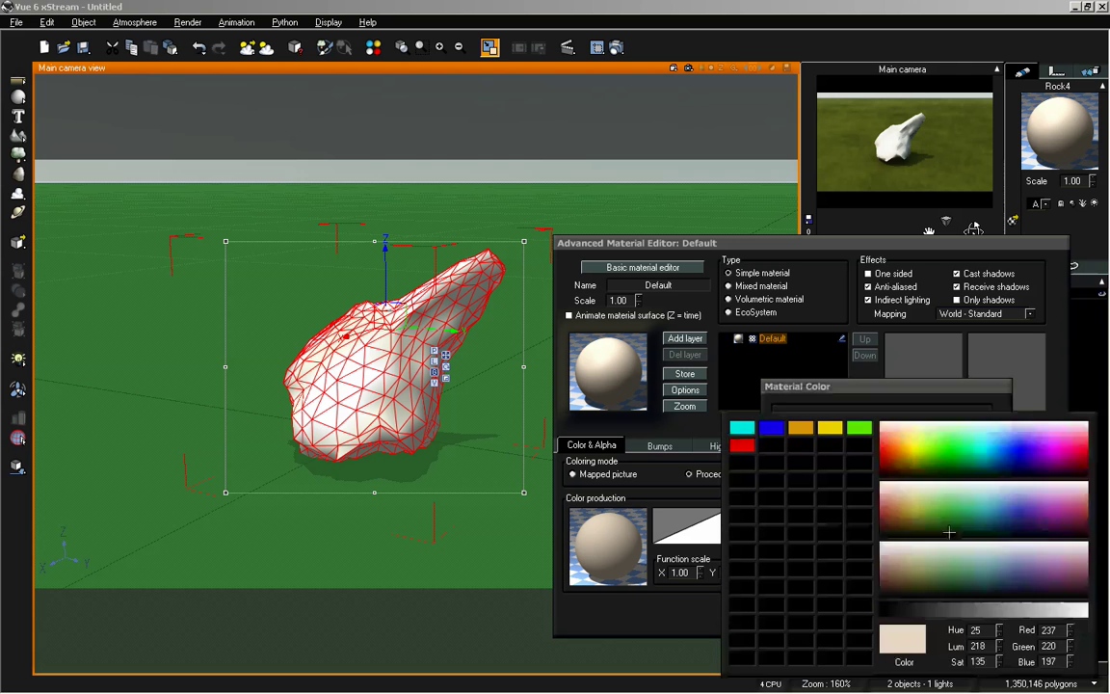
left_click(920, 554)
left_click_drag(919, 553, 923, 582)
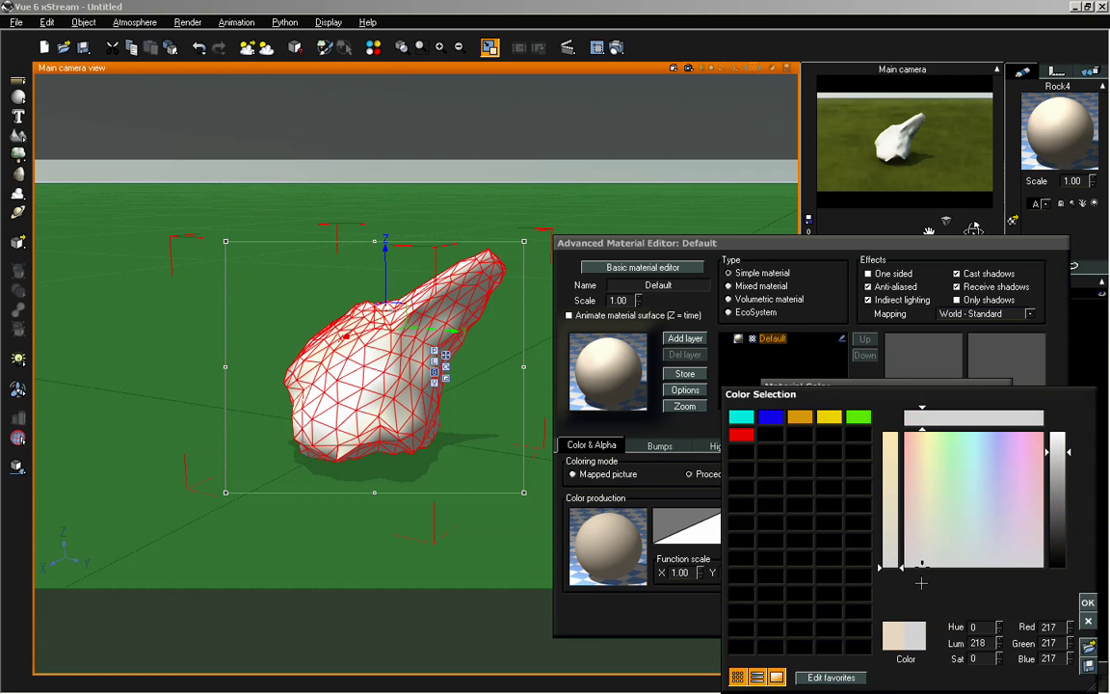
left_click_drag(1058, 452, 1060, 503)
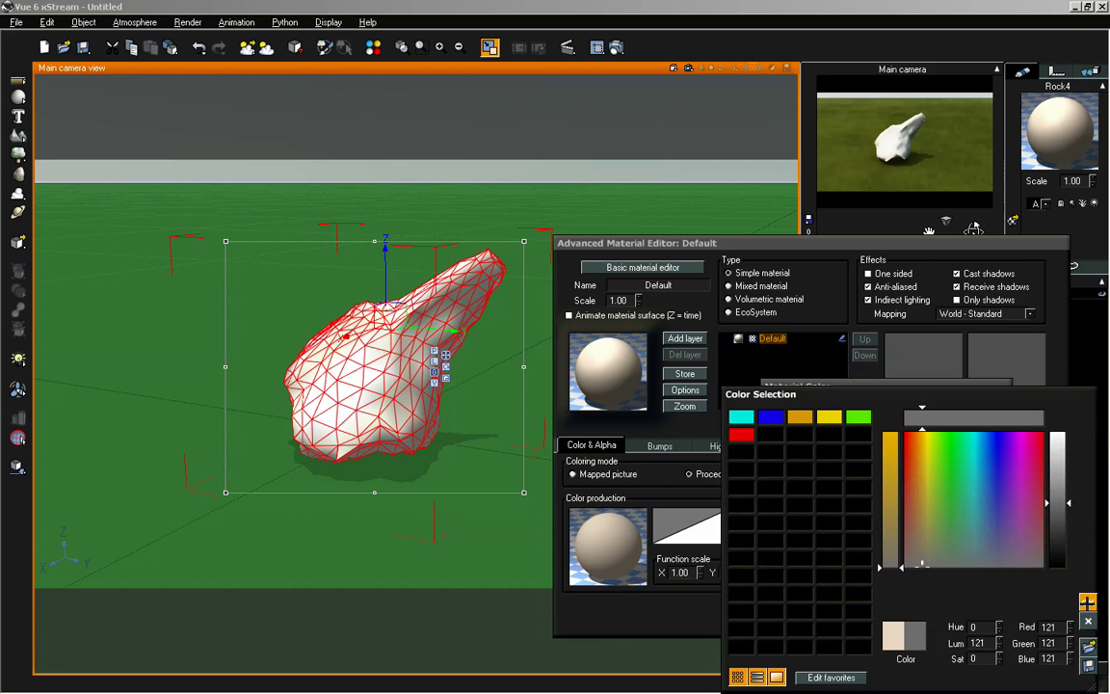
left_click(1087, 603)
left_click(999, 492)
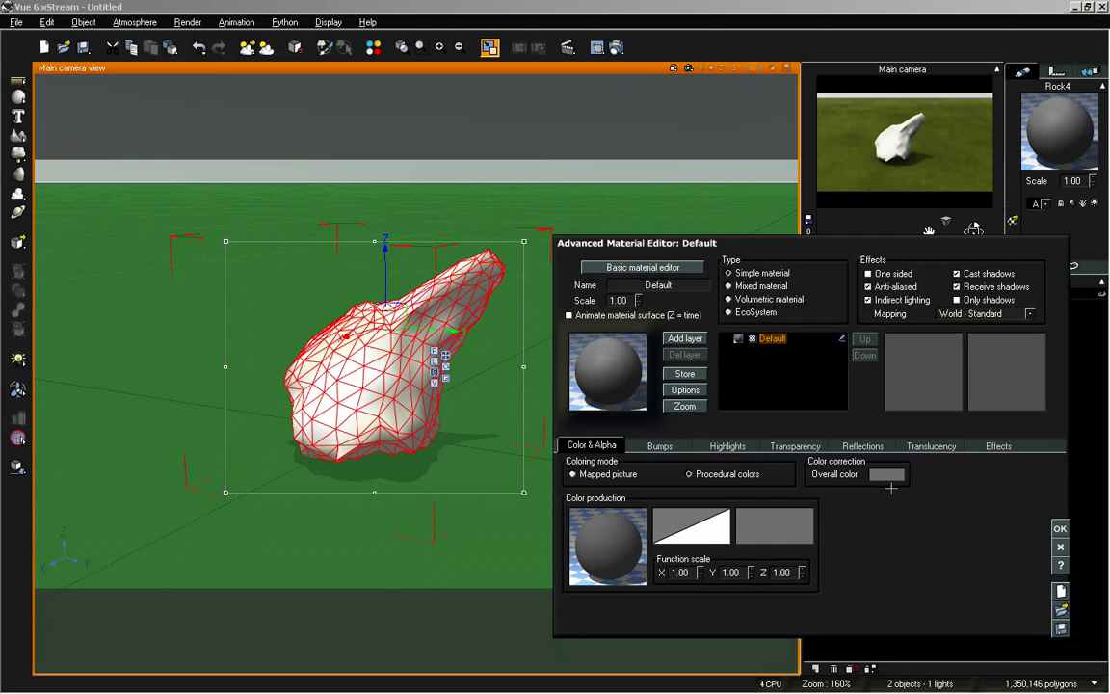
left_click(1059, 528)
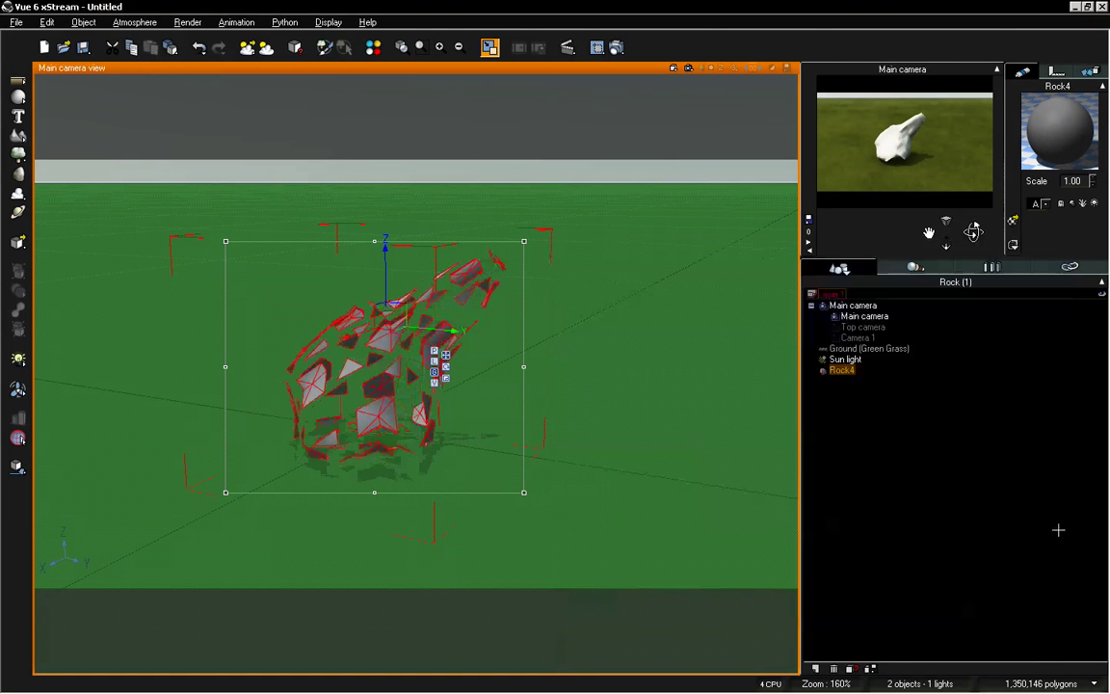
- Reframe the rock in the main camera, then open its Default material's color production function for editing beside the material editor
left_click_drag(954, 236, 948, 240)
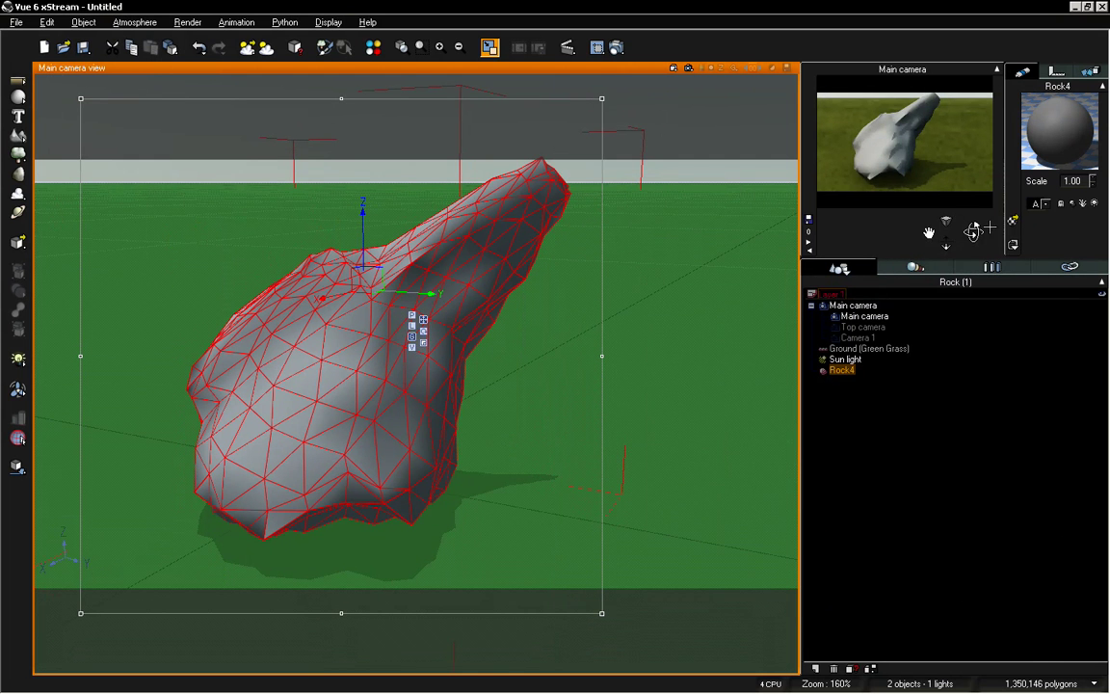
left_click_drag(974, 231, 975, 229)
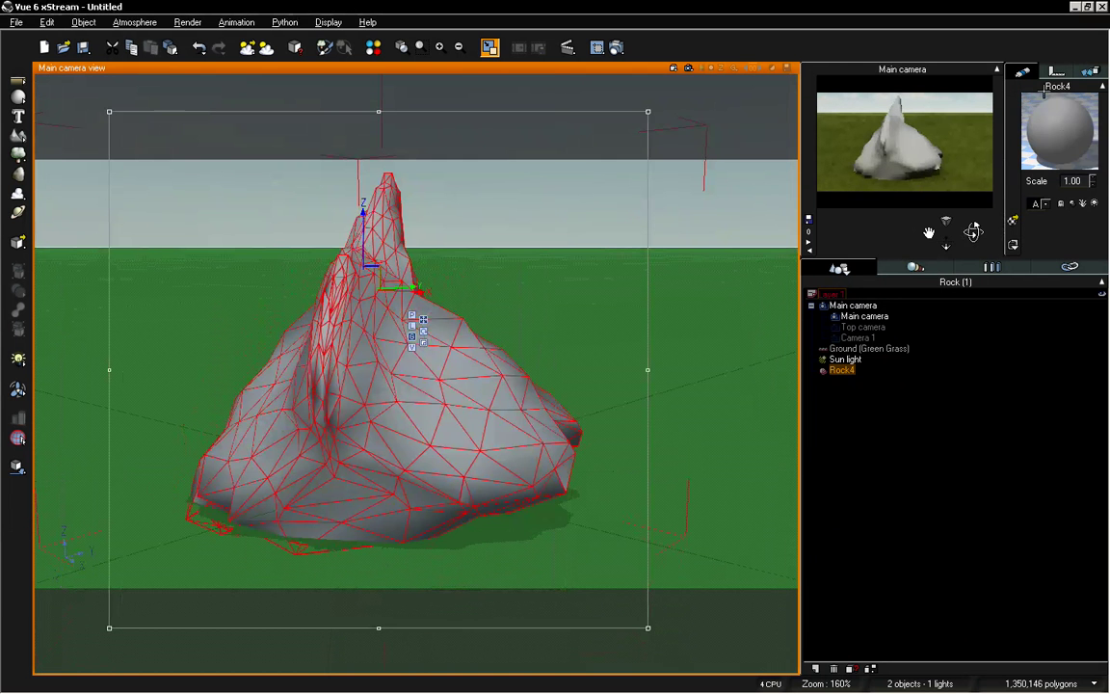
double_click(1068, 132)
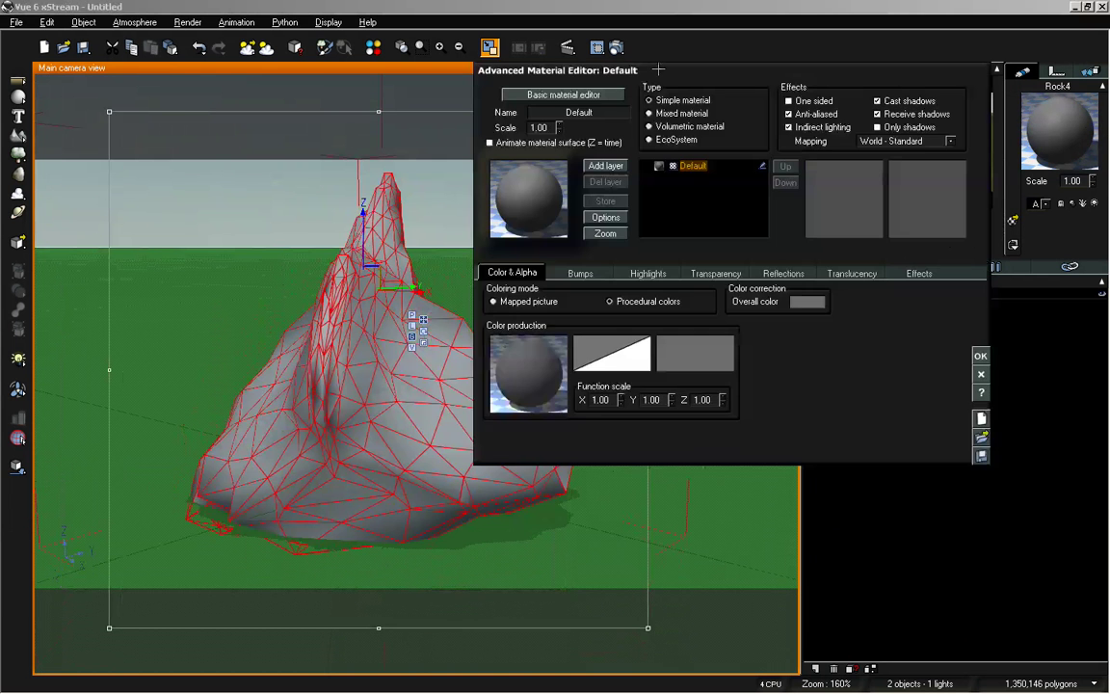
left_click_drag(658, 69, 732, 220)
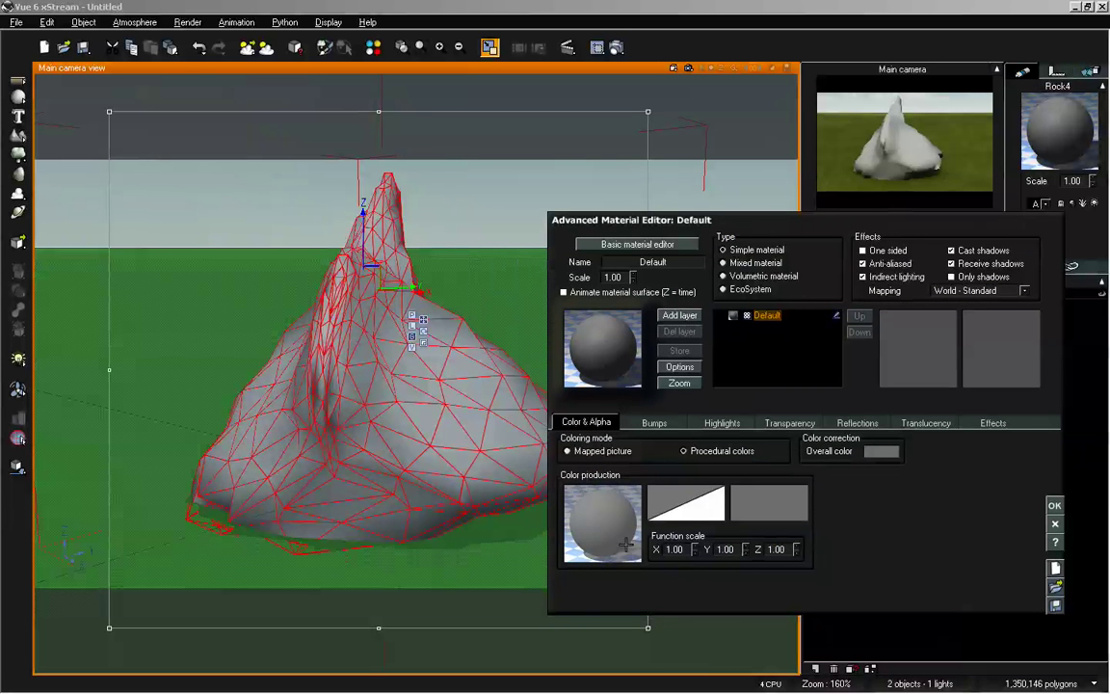
right_click(626, 544)
left_click(655, 530)
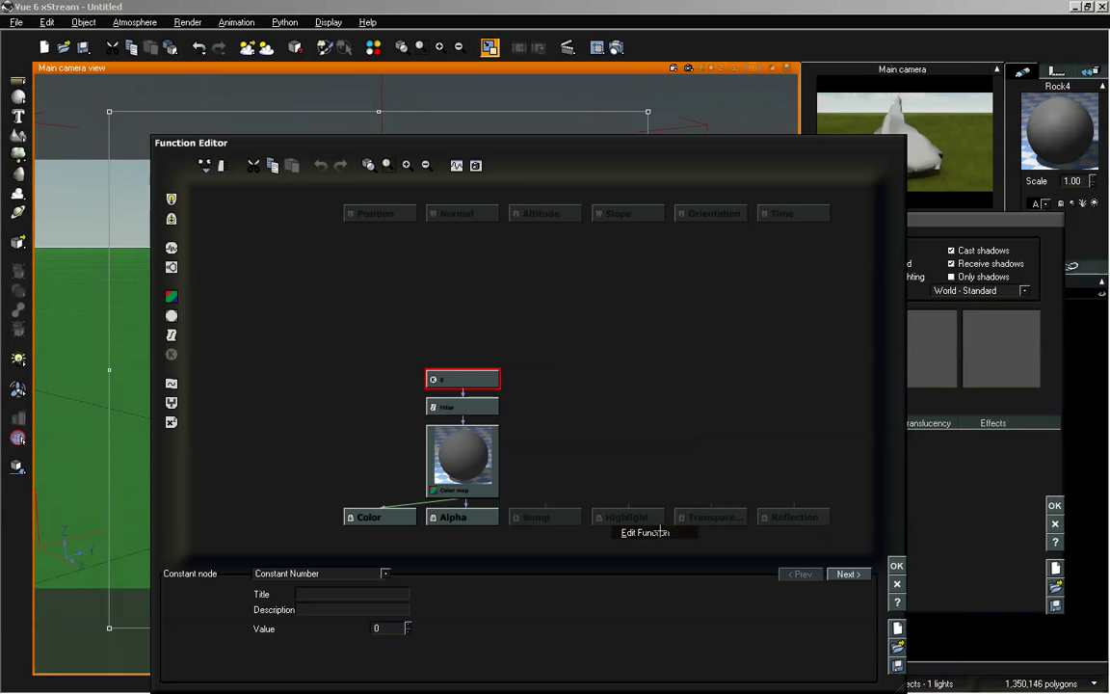
left_click_drag(582, 146, 444, 43)
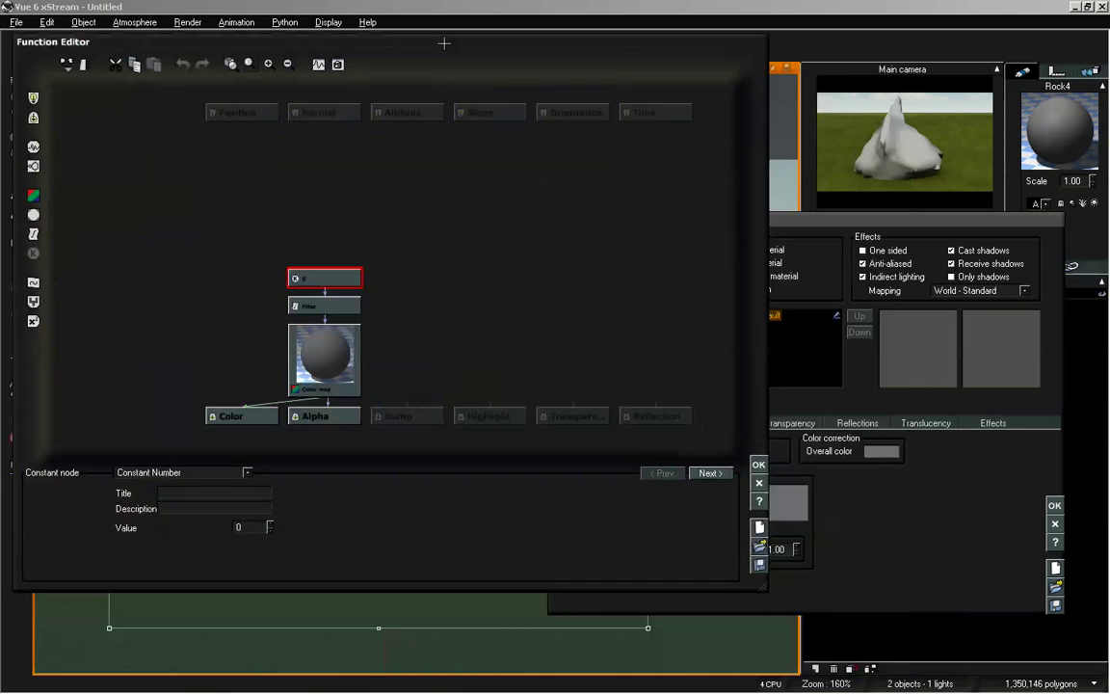
left_click_drag(864, 213, 874, 257)
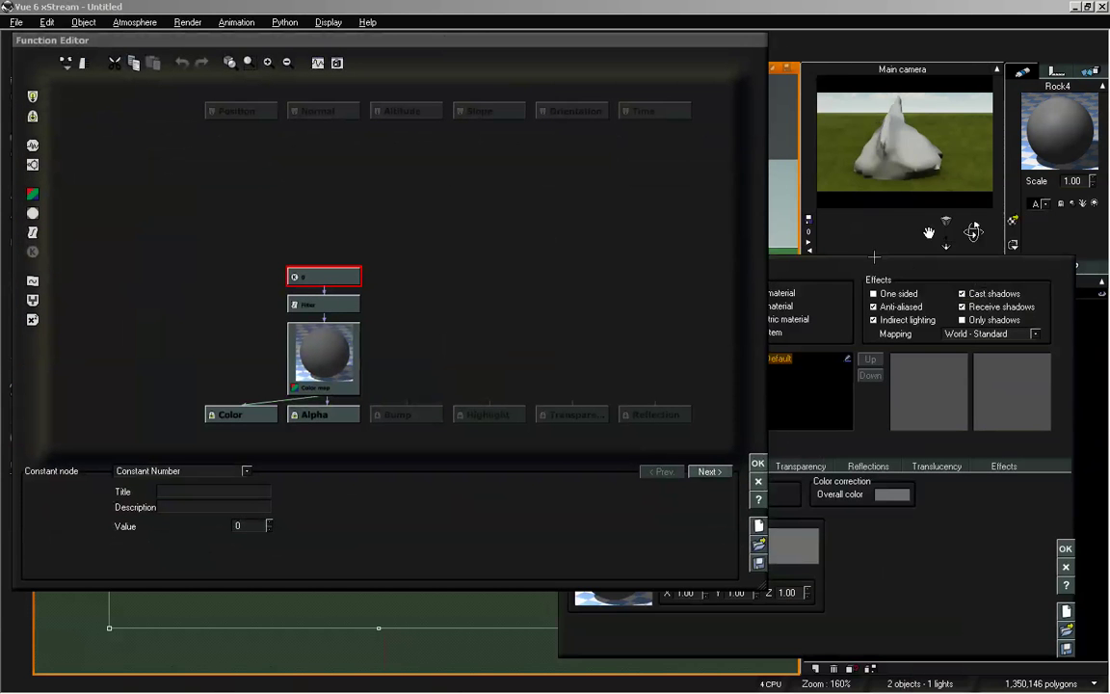
- Move the constant, Filter and Color map nodes together to leave space above the Color output node
right_click_drag(440, 361, 433, 364)
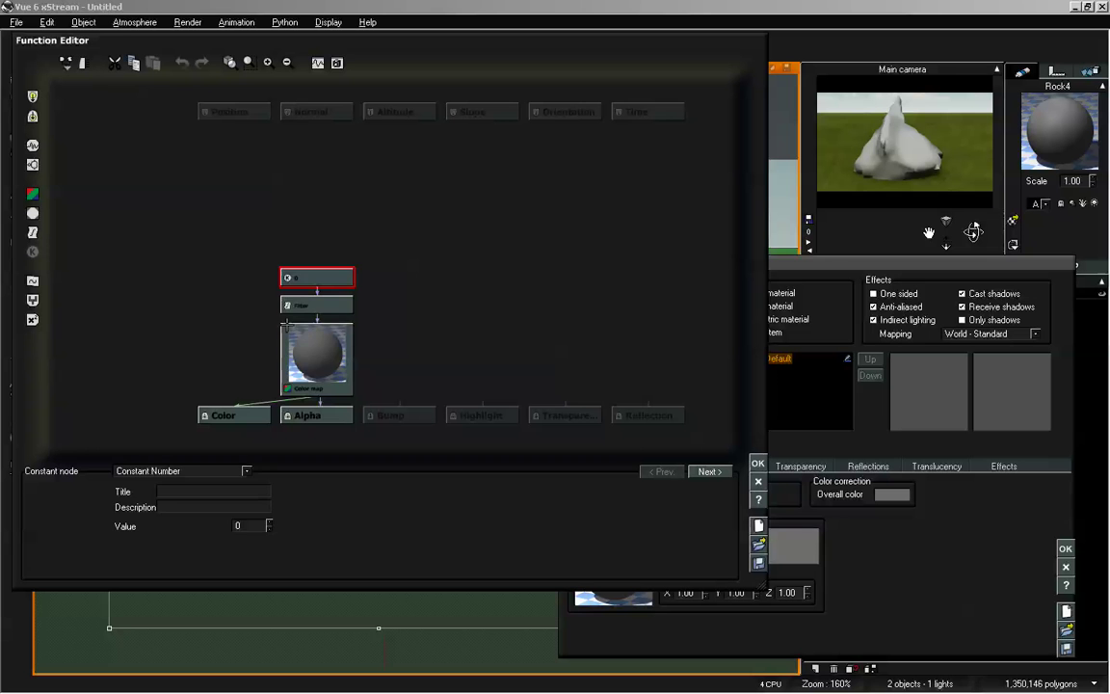
left_click_drag(396, 360, 287, 255)
left_click_drag(330, 337, 248, 308)
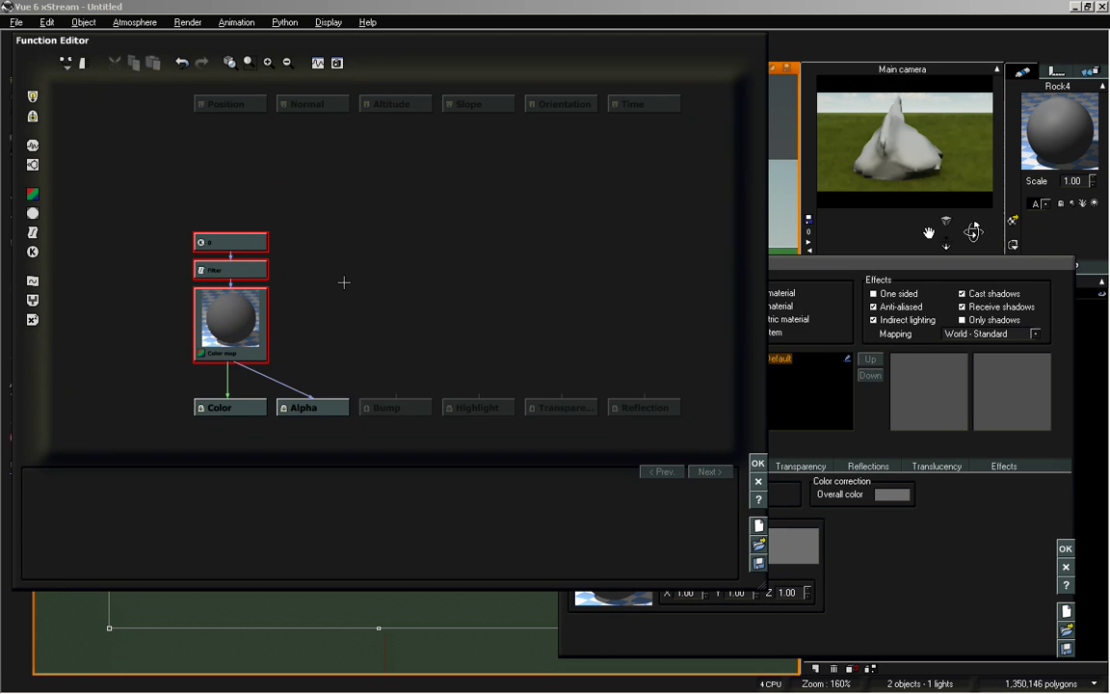
right_click_drag(335, 298, 316, 315)
left_click(270, 63)
scroll(426, 290, "down", 3)
left_click_drag(226, 256, 224, 190)
- Add a color node beside the Color map node and change its type to the HLS Shift color correction
left_click(399, 276)
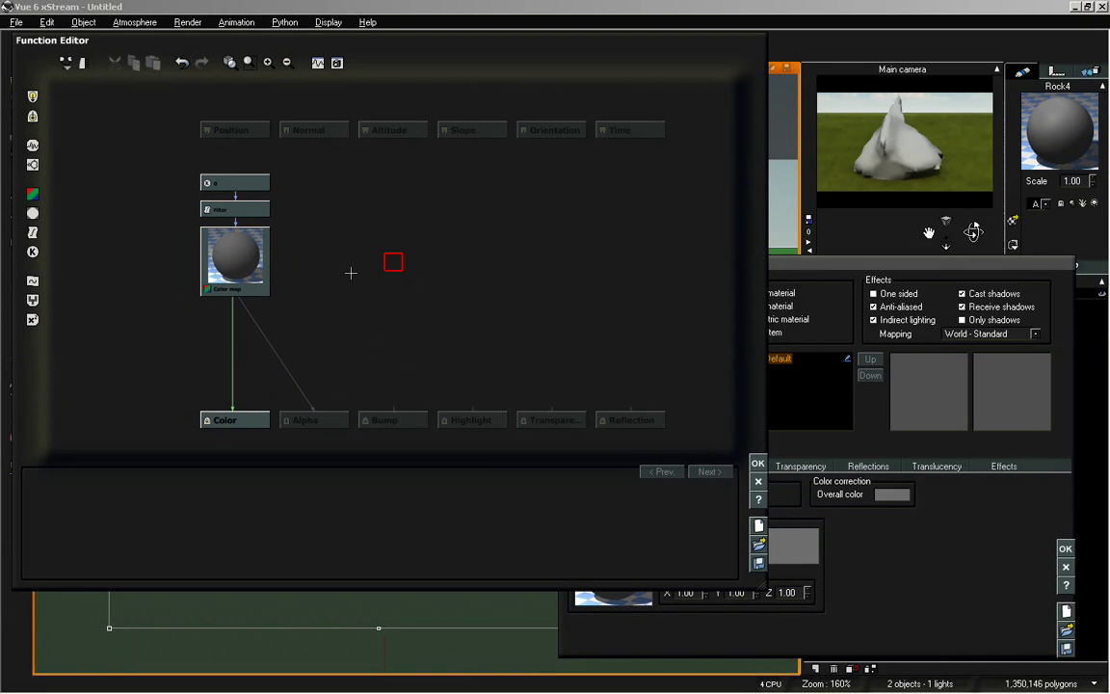
left_click(32, 193)
left_click_drag(331, 238, 303, 264)
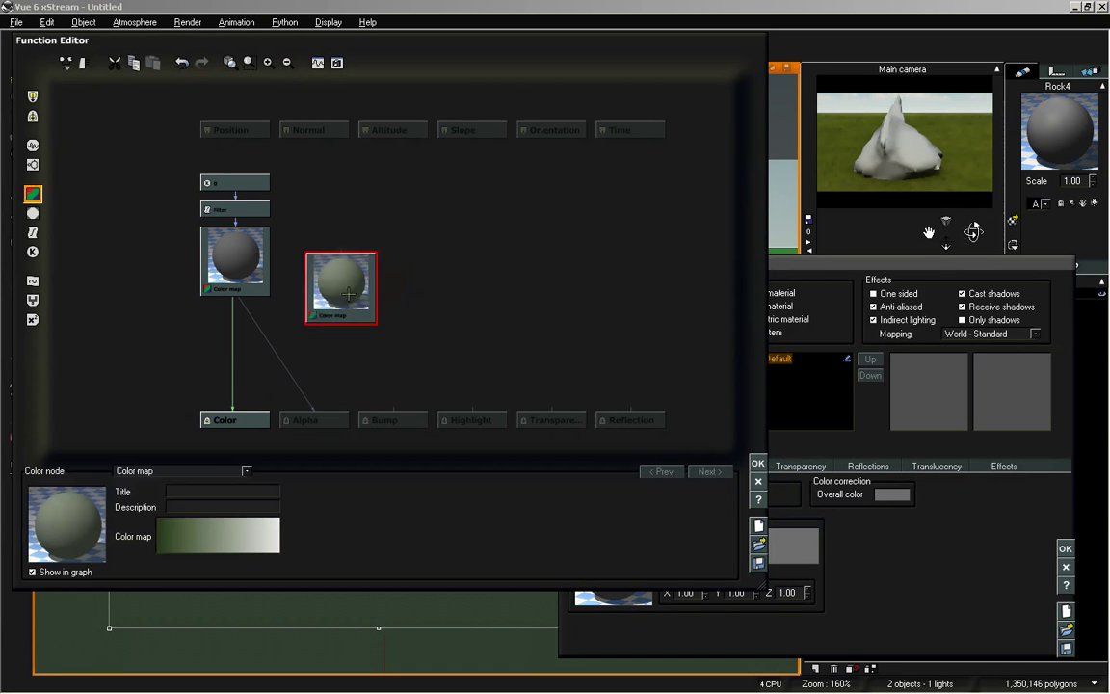
left_click(209, 472)
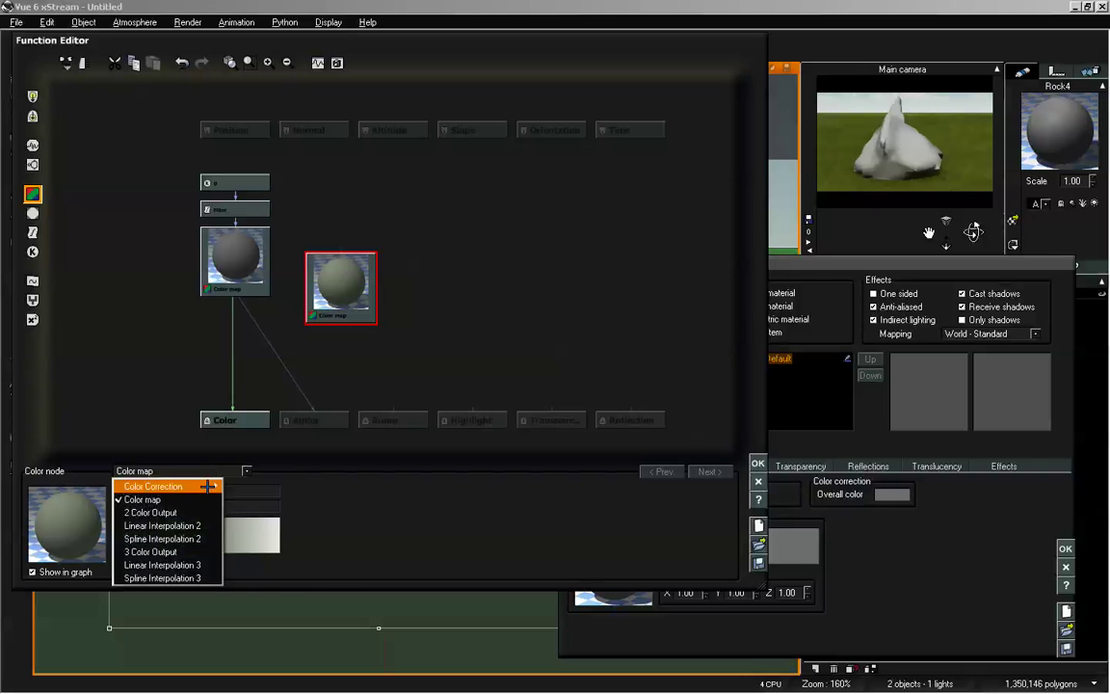
mouse_move(207, 486)
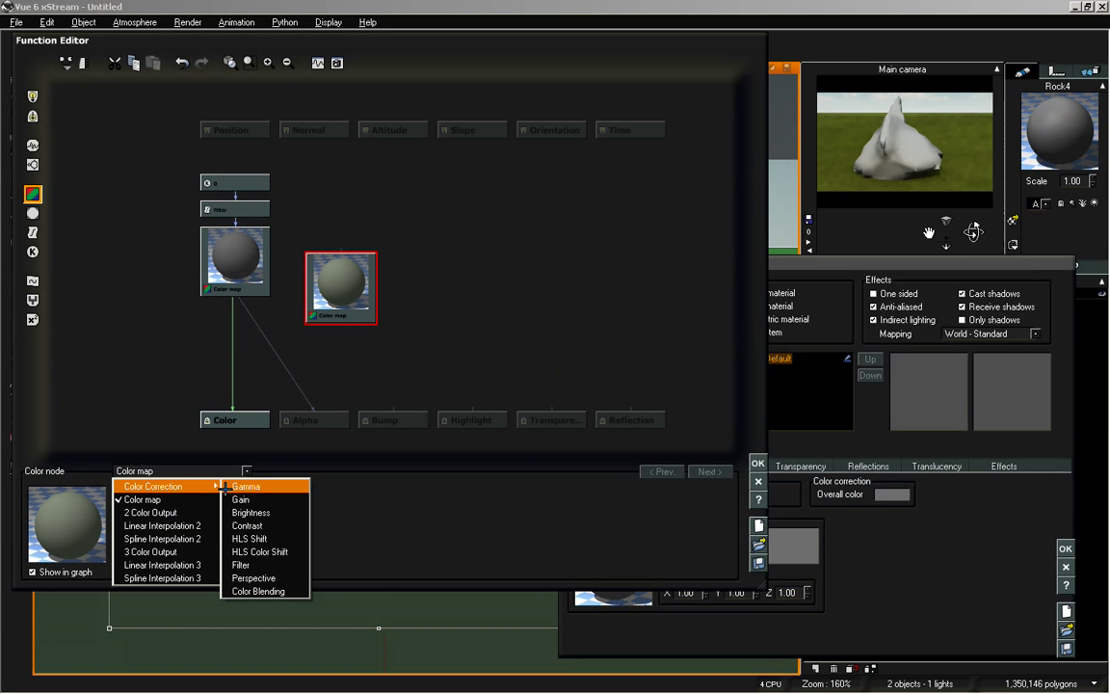
left_click(284, 537)
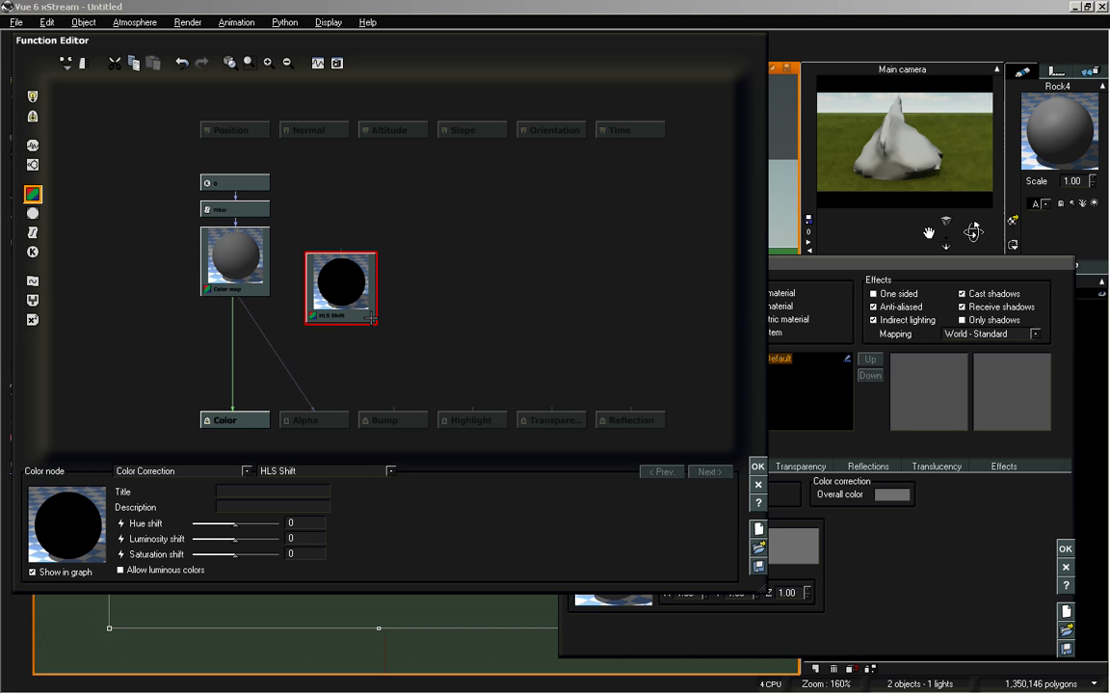
left_click(390, 470)
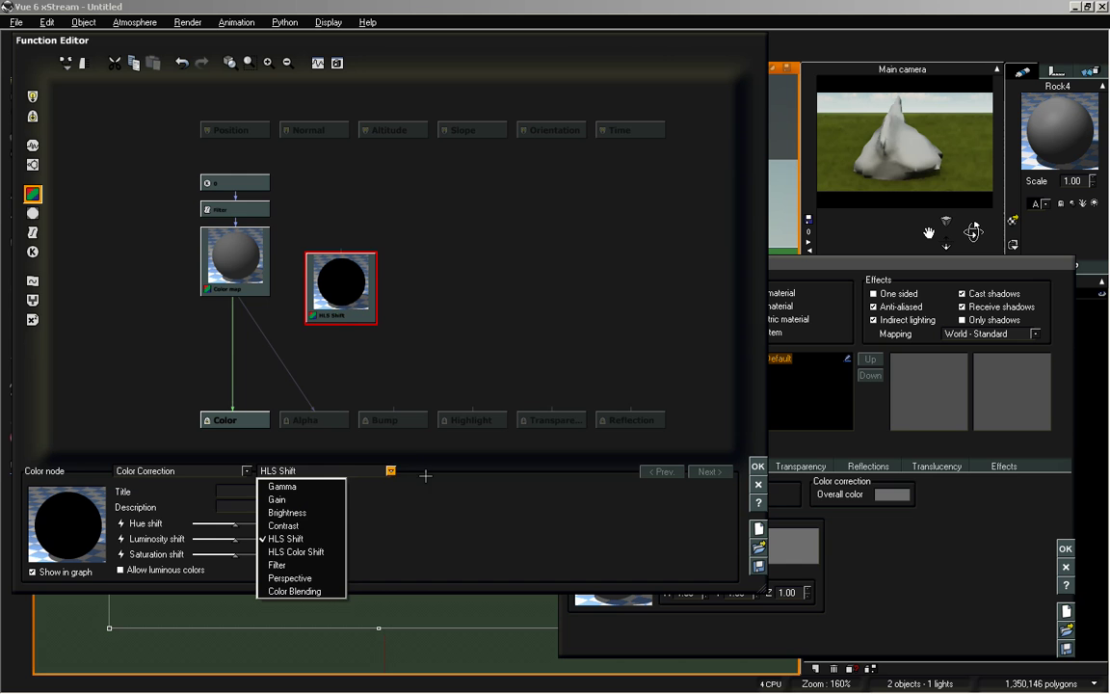
left_click(396, 379)
- Insert the HLS Shift node into the link between the Color map node and the Color output
left_click_drag(334, 272, 308, 299)
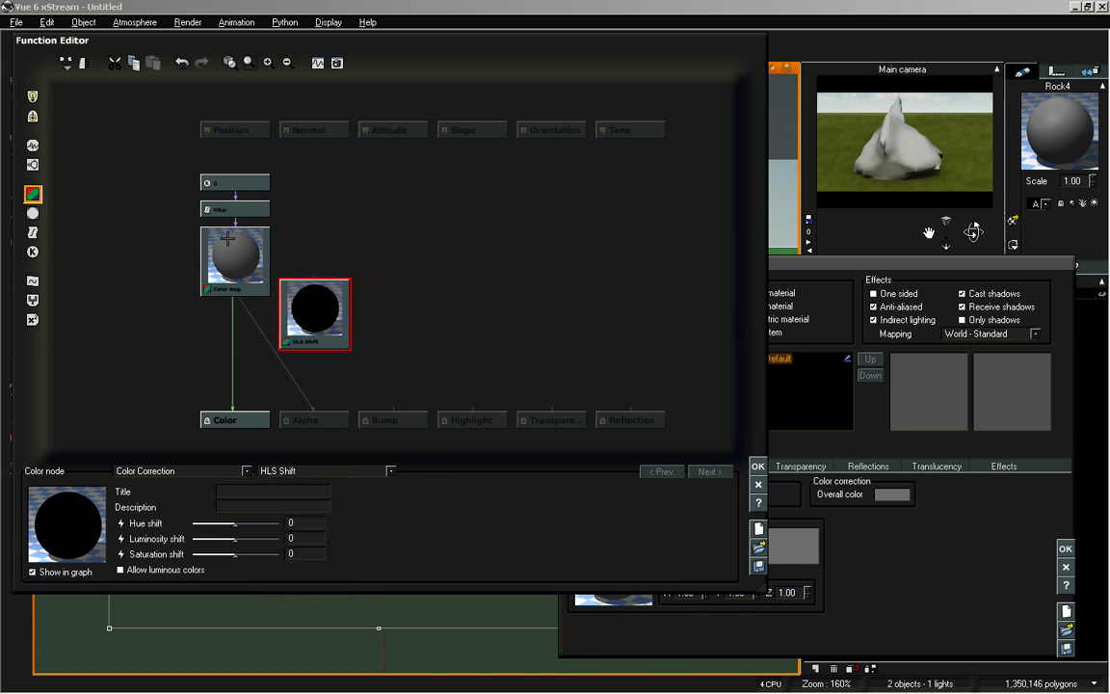
left_click_drag(232, 241, 237, 285)
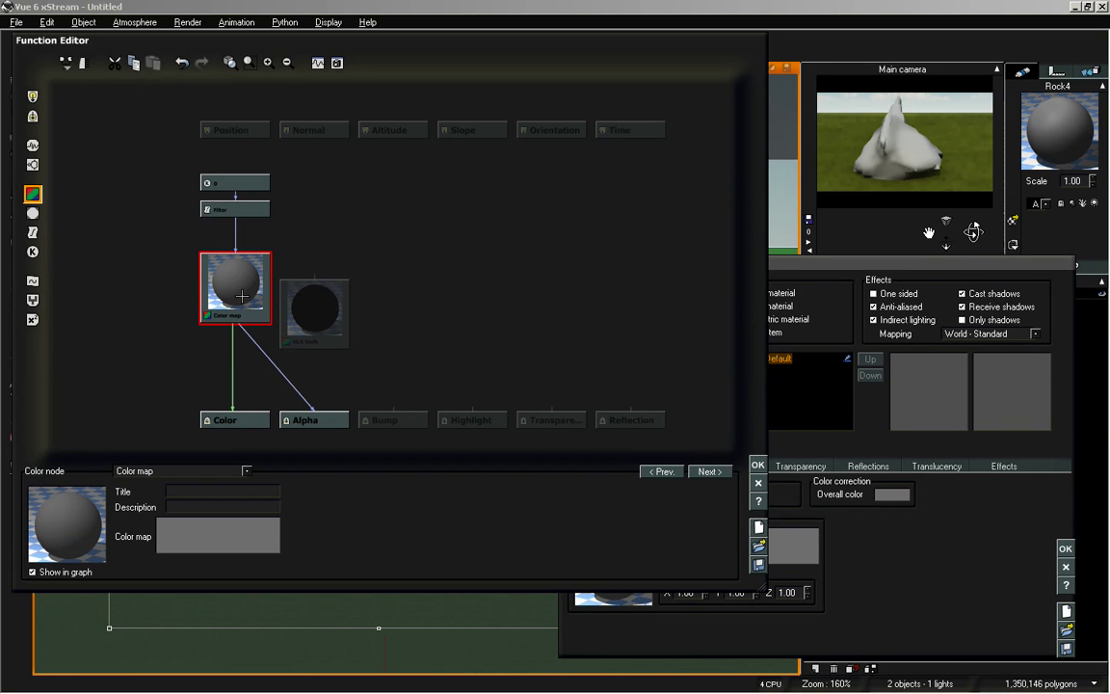
left_click_drag(241, 291, 241, 265)
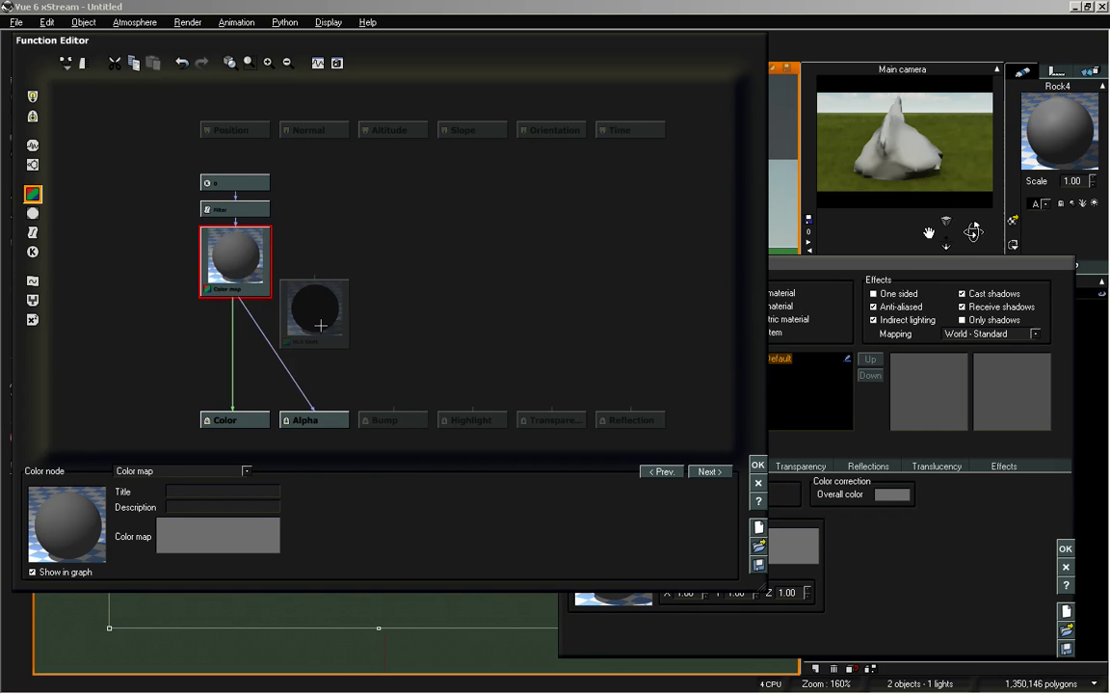
left_click_drag(320, 326, 161, 352)
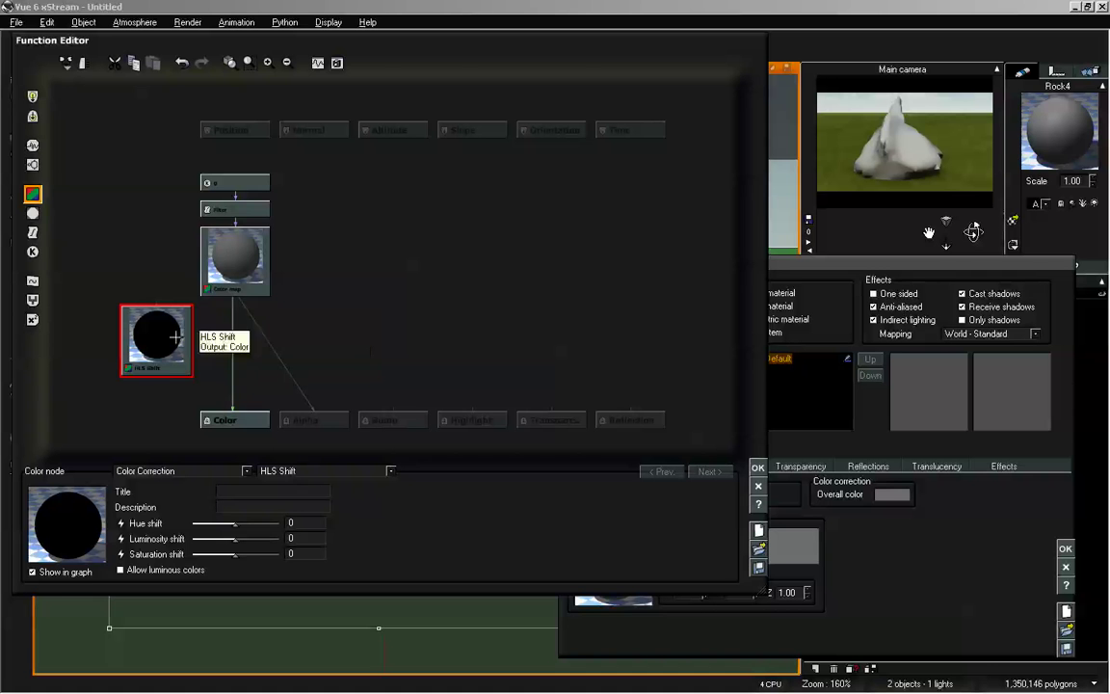
left_click_drag(232, 292, 227, 331)
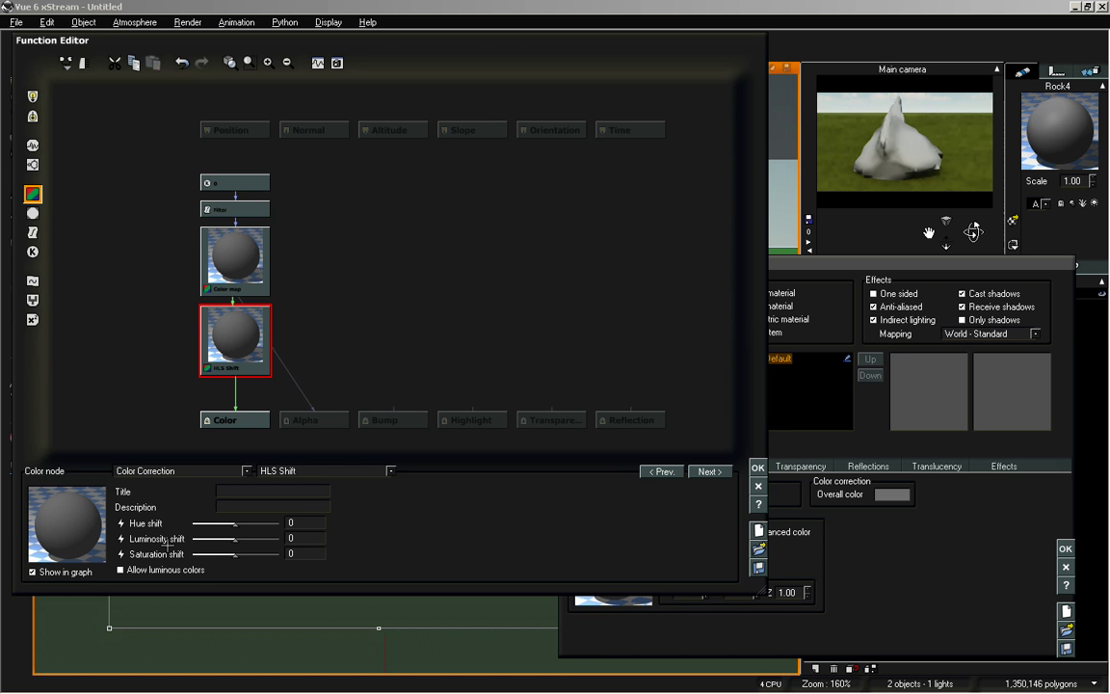
- Add a Simple Fractal node beside the color node chain
left_click(348, 215)
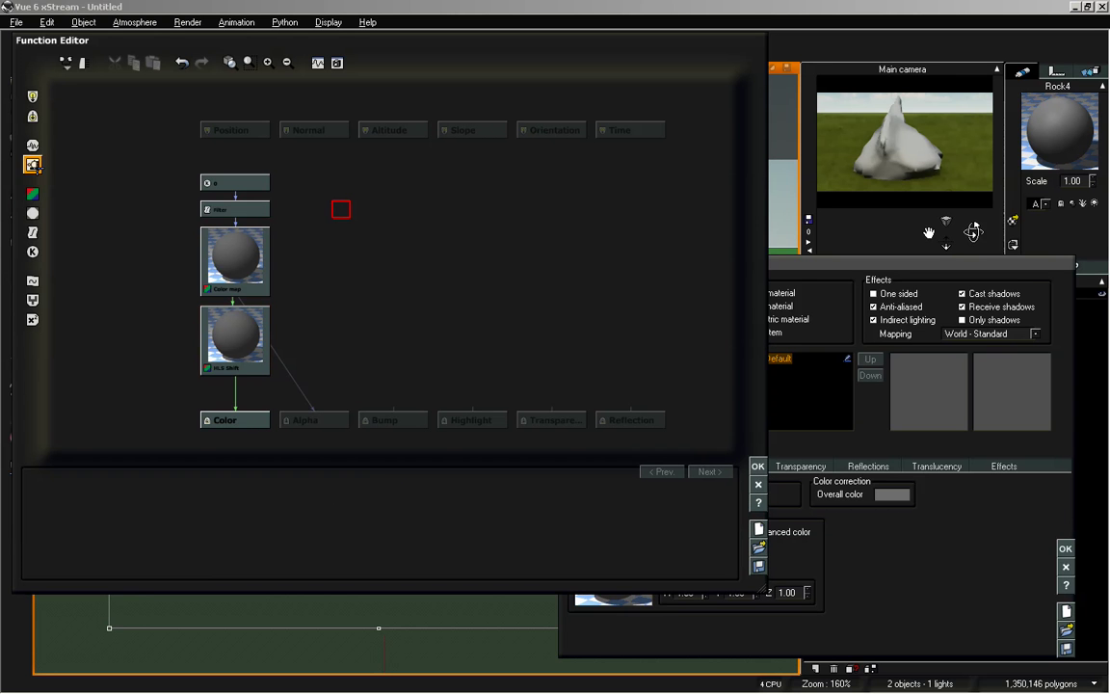
left_click(32, 144)
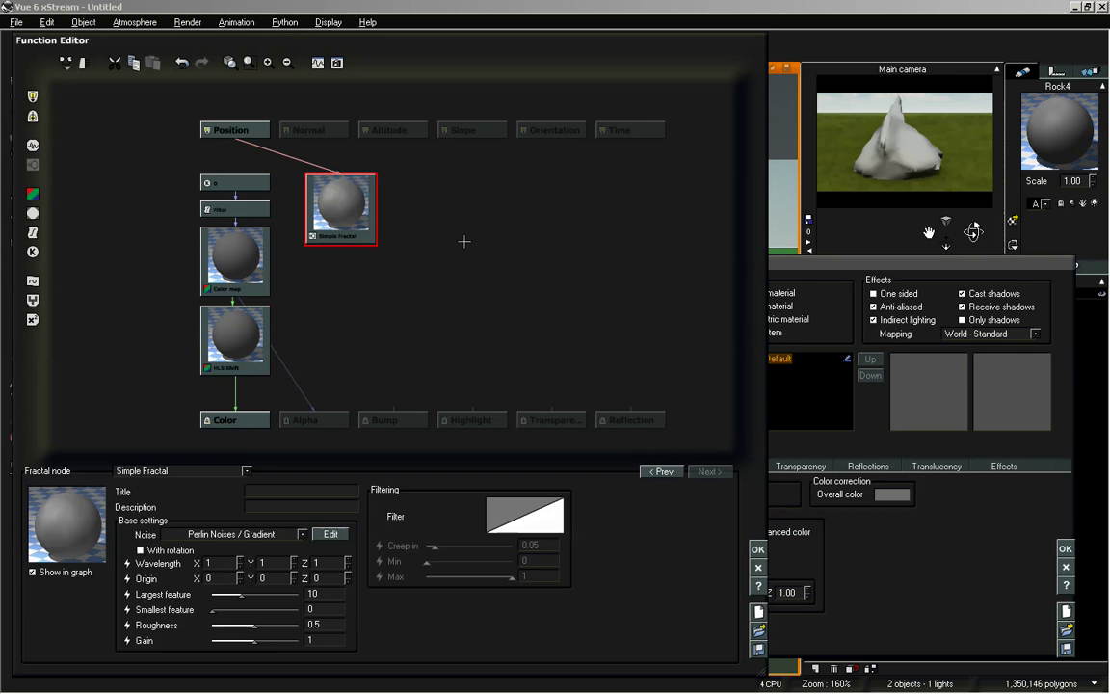
left_click_drag(342, 223, 336, 241)
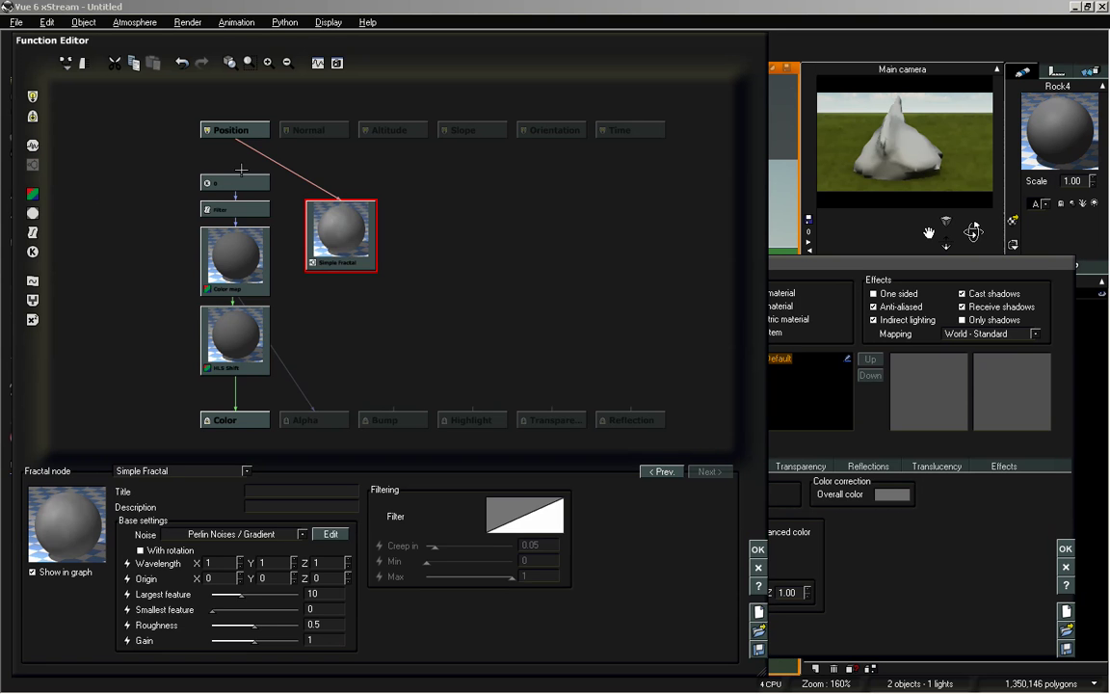
- Set the background type of the node previews to Uniform in the preview options
left_click(220, 297)
right_click_drag(328, 334, 304, 310)
mouse_move(316, 243)
right_mouse_down()
mouse_move(322, 251)
mouse_move(317, 241)
right_mouse_up()
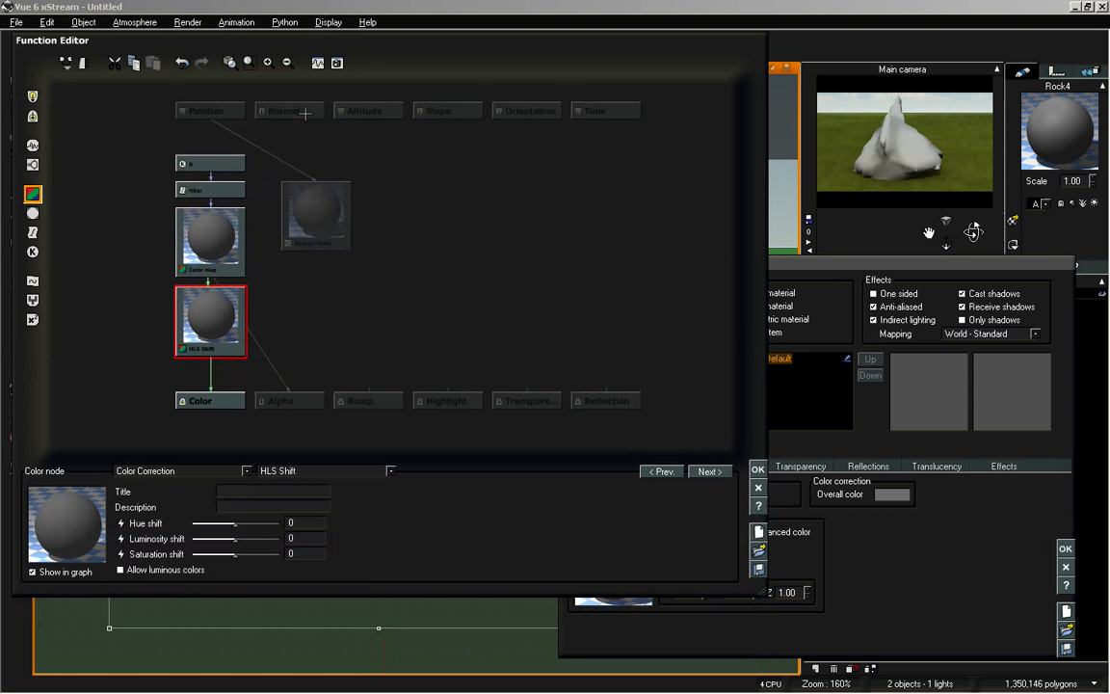
left_click(269, 62)
right_click_drag(351, 311, 361, 307)
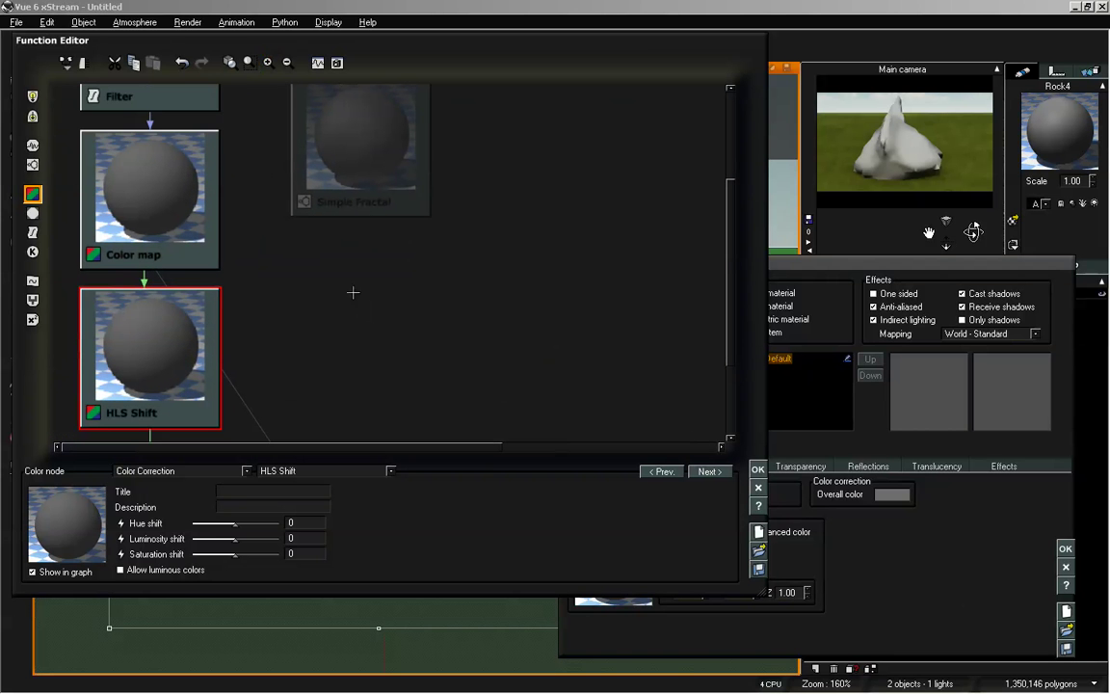
left_click(65, 63)
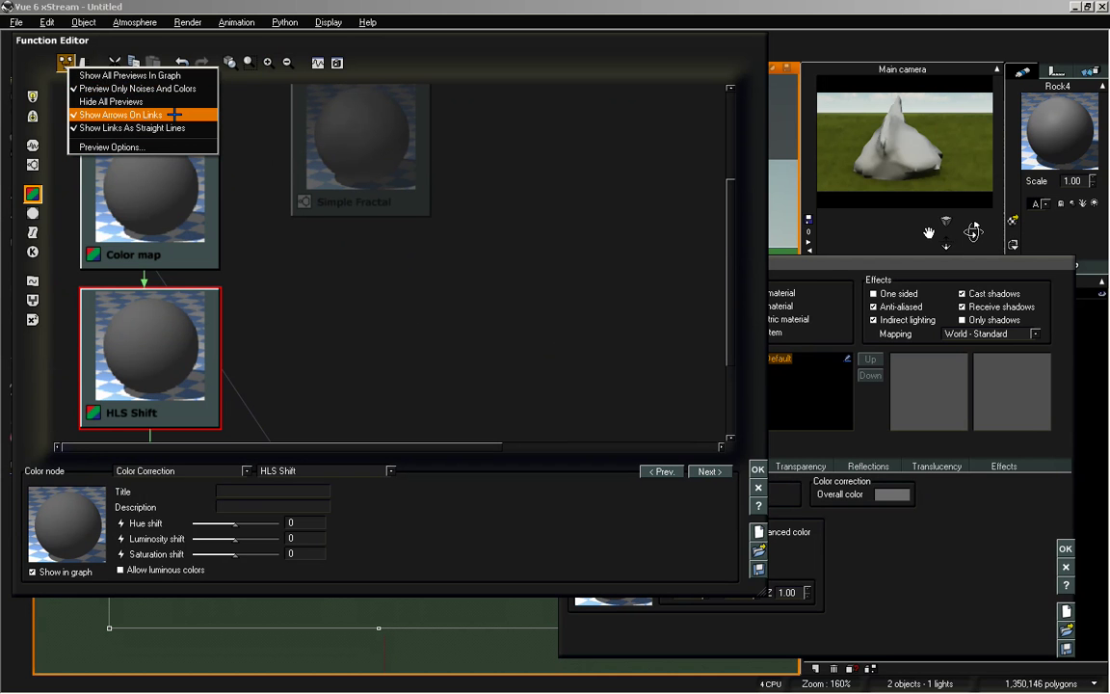
left_click(154, 146)
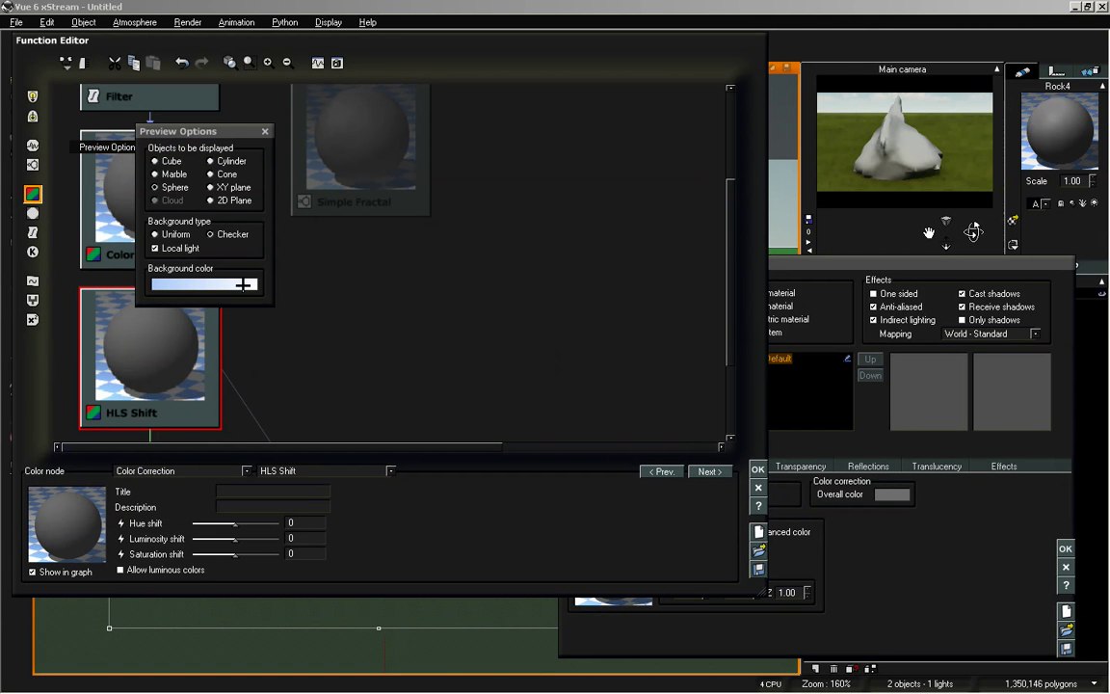
left_click(155, 234)
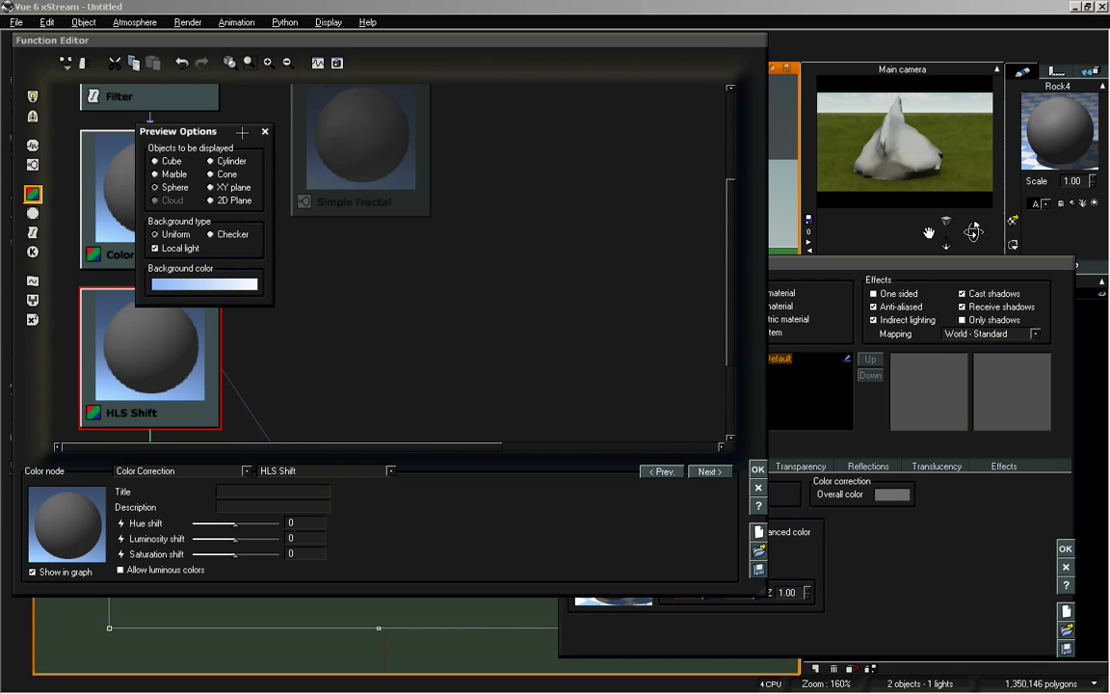
left_click(265, 131)
- Display the parameter connectors on the nodes and link the Simple Fractal node to the HLS Shift node's luminosity shift
right_click_drag(343, 286, 365, 308)
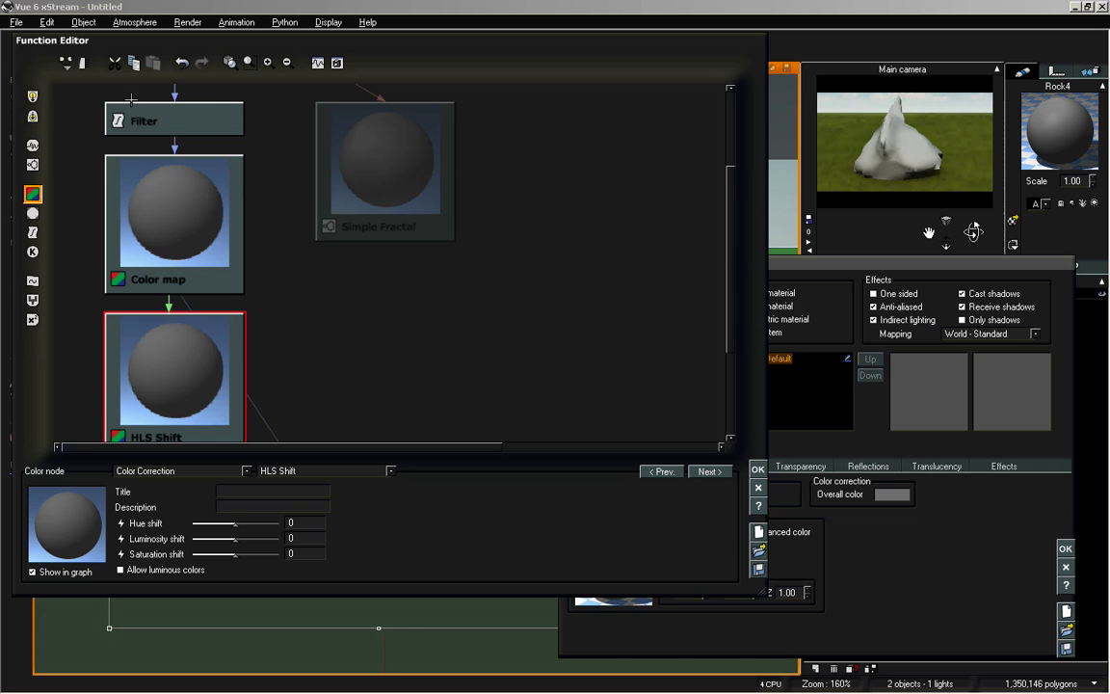
left_click(84, 63)
left_click(68, 64)
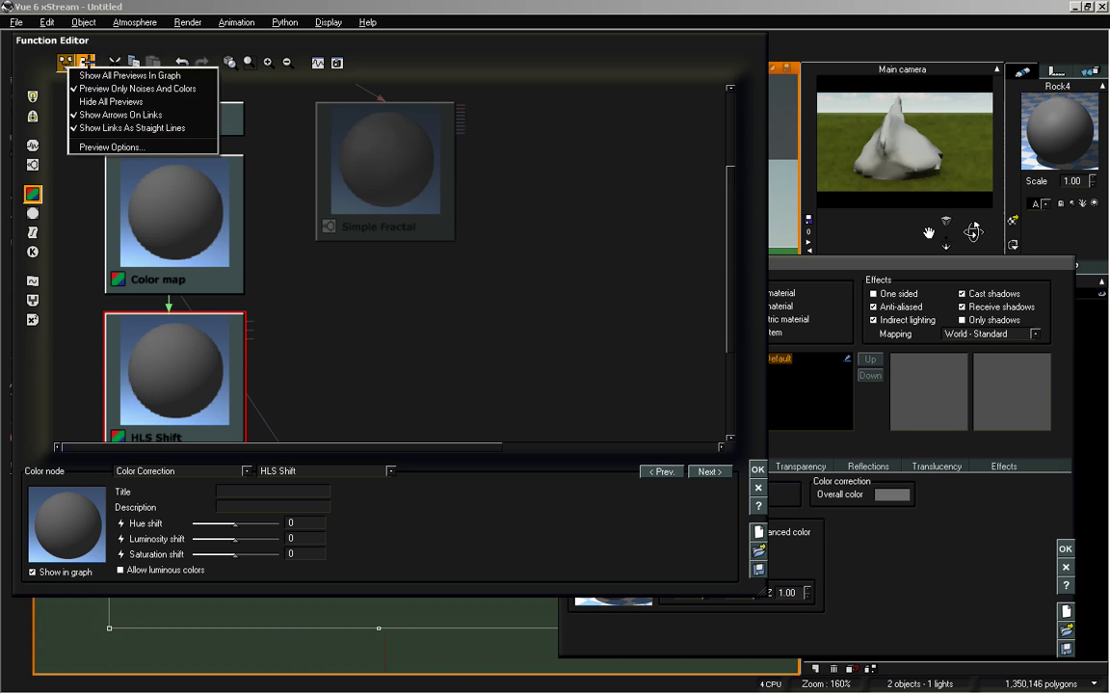
left_click(93, 35)
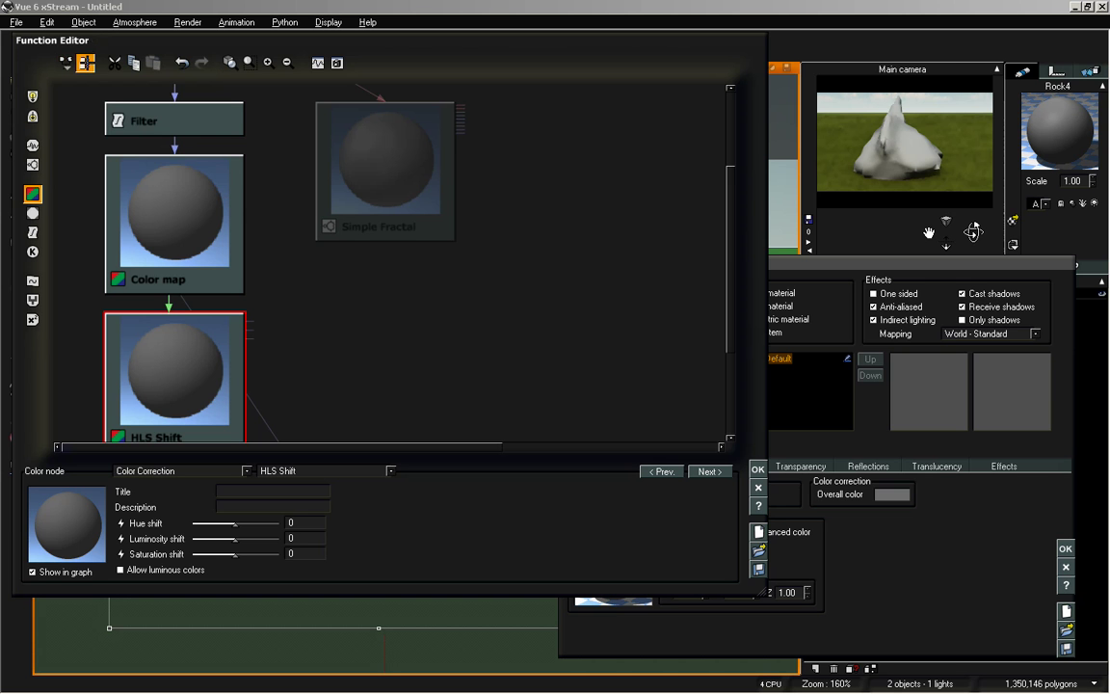
right_click_drag(333, 337, 328, 324)
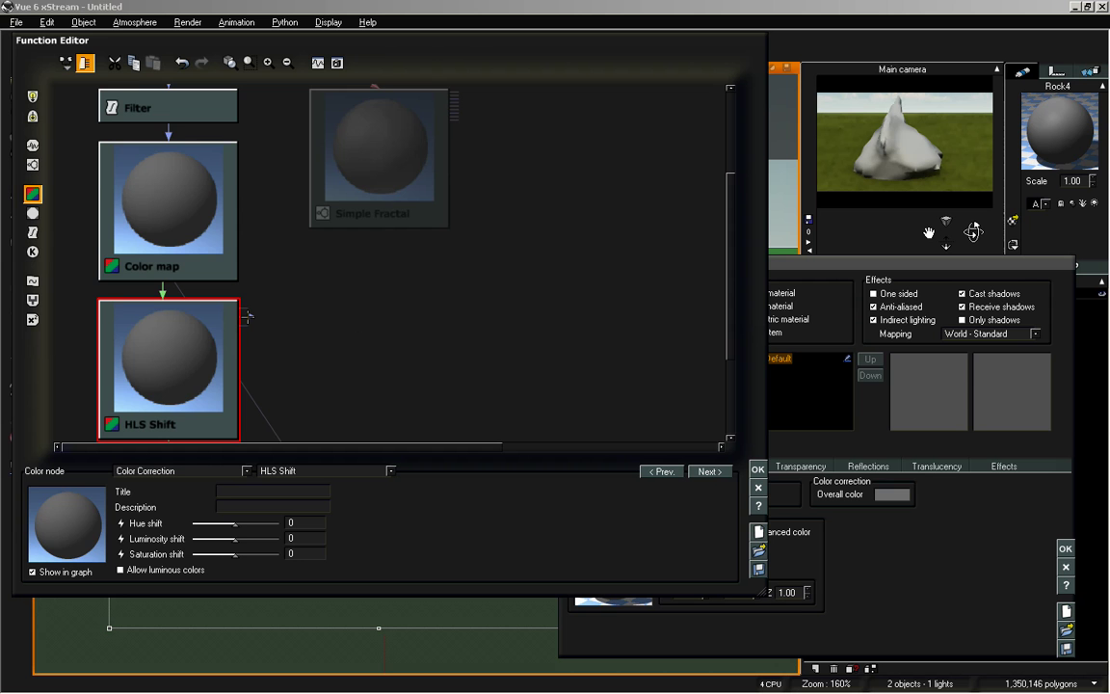
left_click_drag(247, 316, 337, 224)
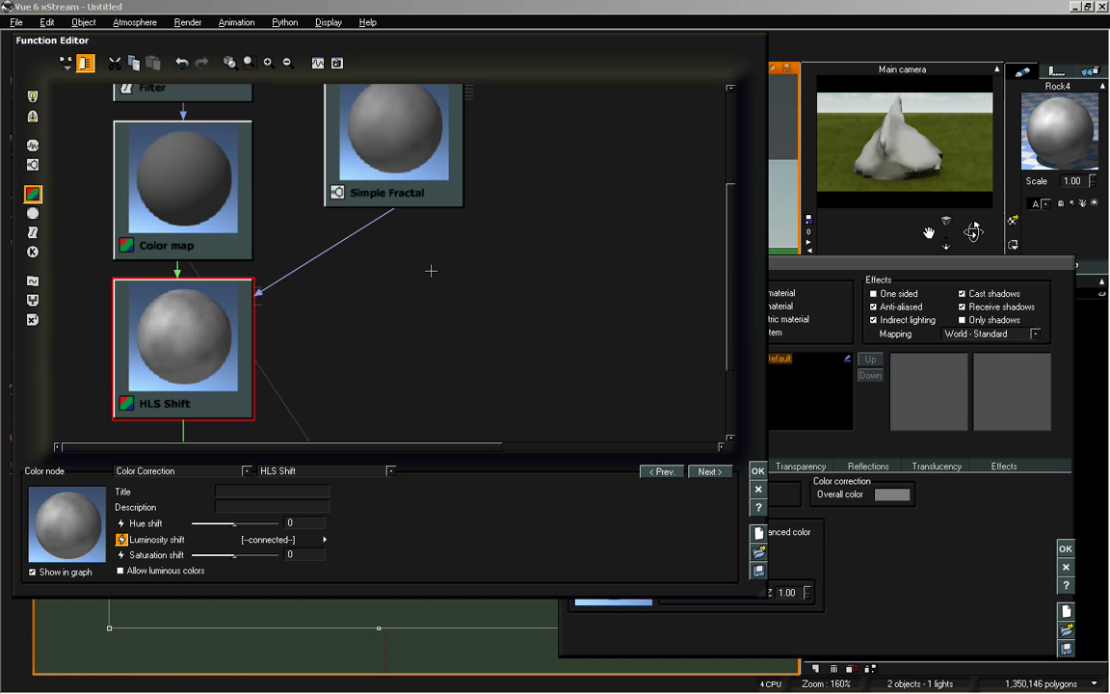
- Open the Function Output Observer, enlarge its material preview and place it beside the node graph
scroll(383, 249, "up", 2)
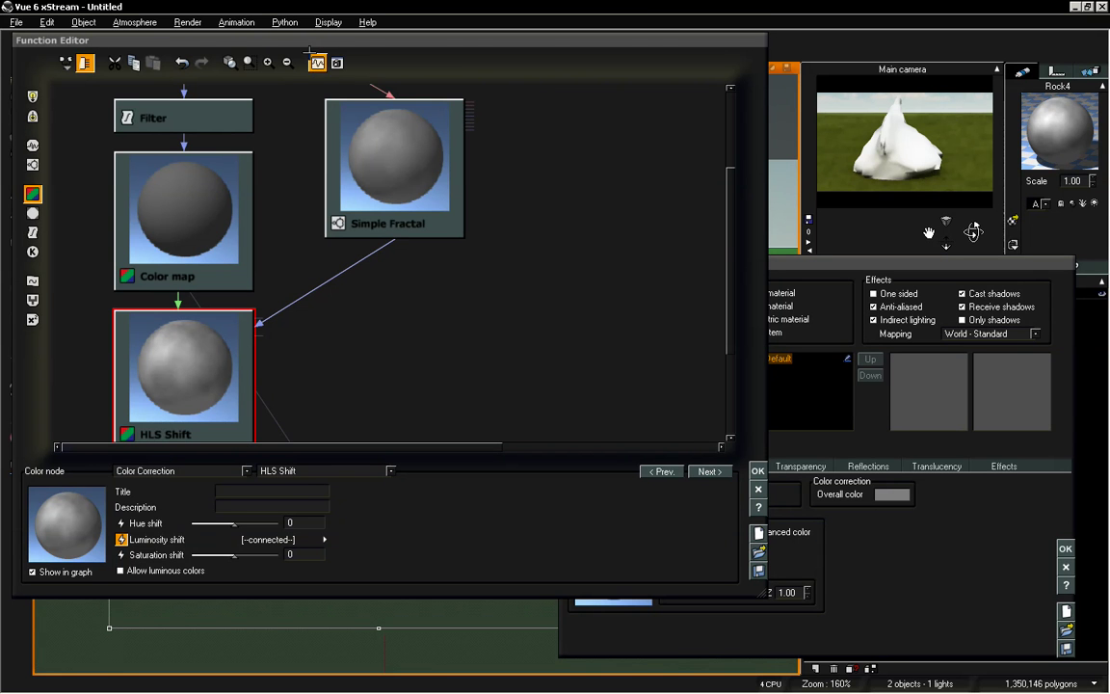
left_click(337, 62)
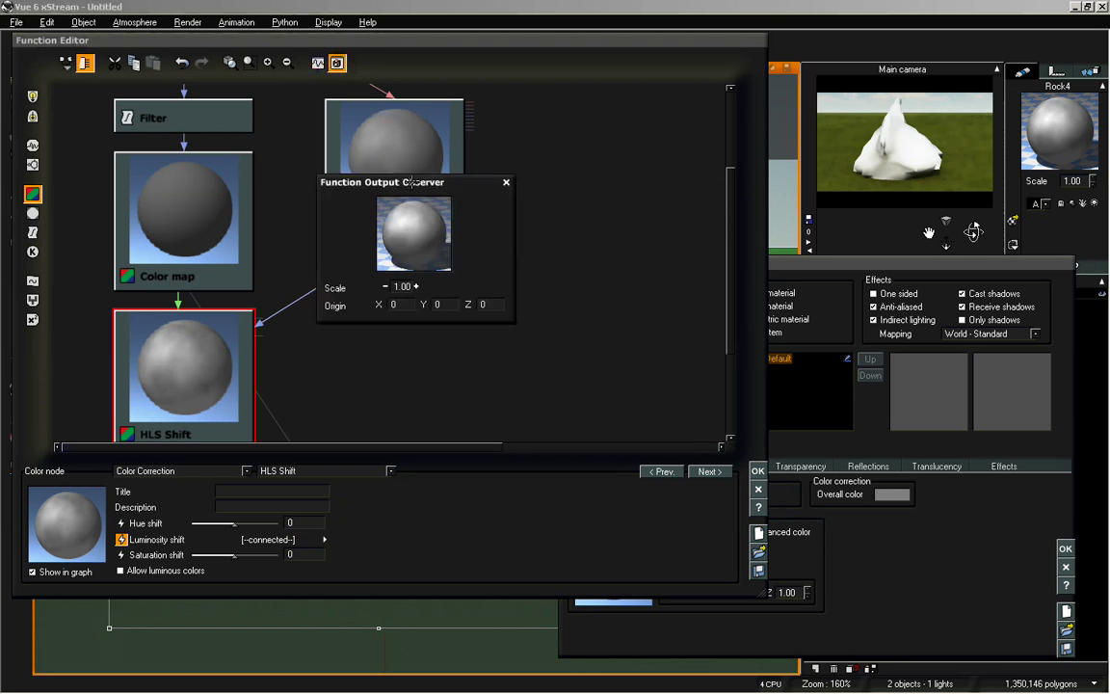
left_click_drag(411, 182, 691, 183)
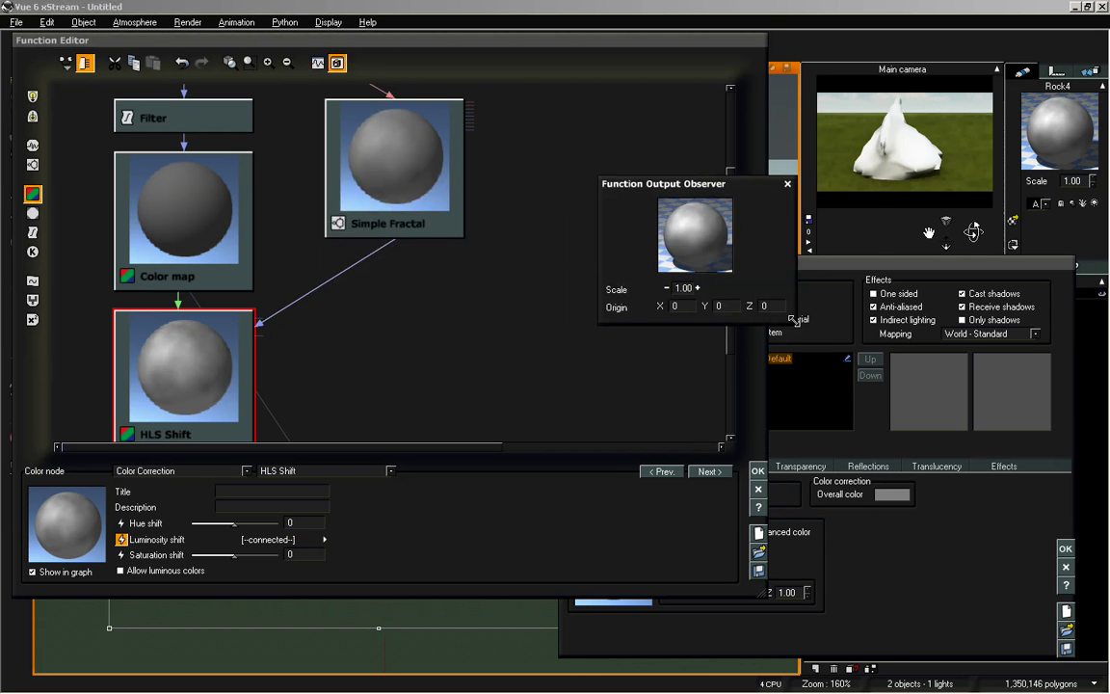
left_click_drag(794, 319, 880, 508)
left_click_drag(737, 184, 890, 296)
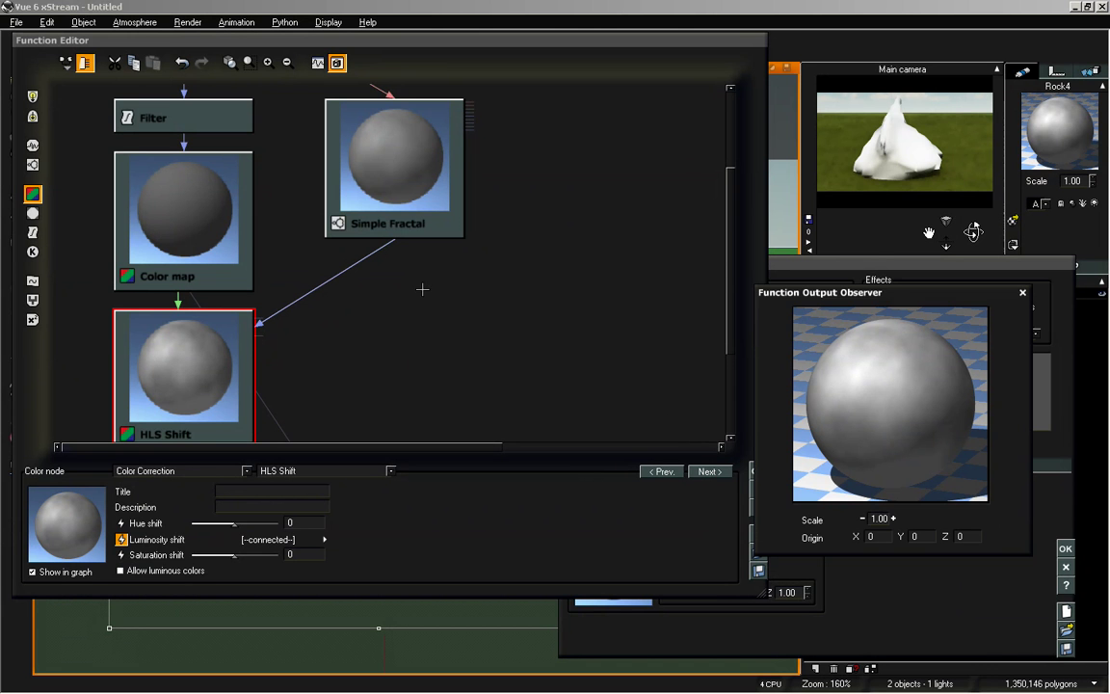
- Set the Simple Fractal node's roughness to about 0.68, gain to about 0.31 and largest feature to about 5.8
left_click(403, 147)
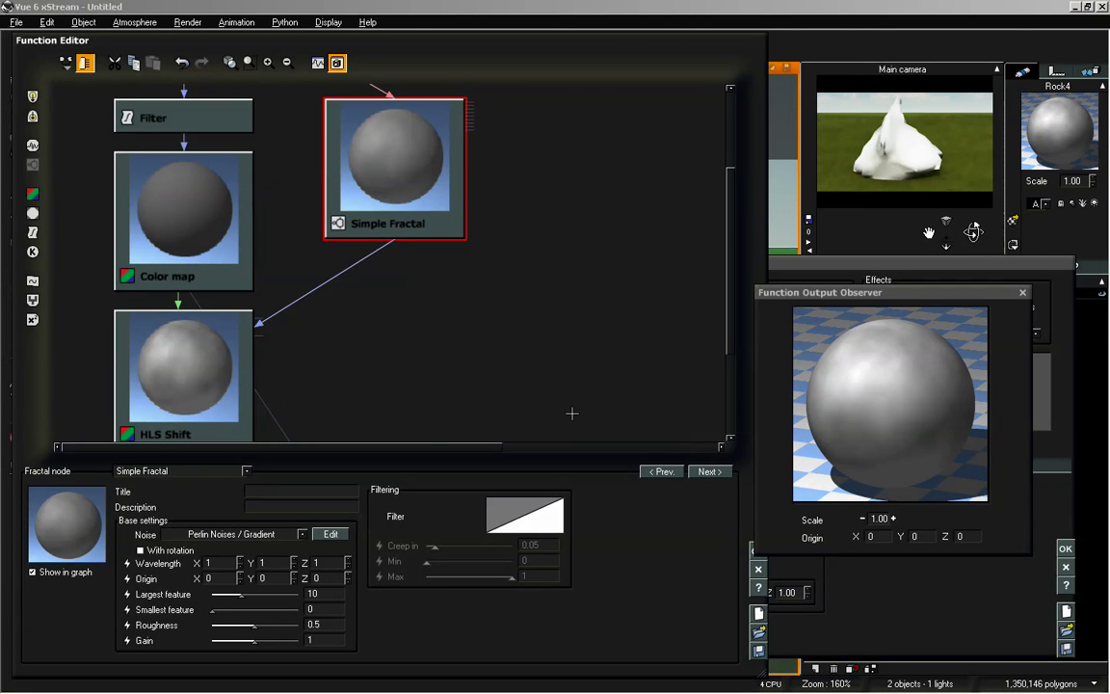
left_click_drag(253, 627, 272, 627)
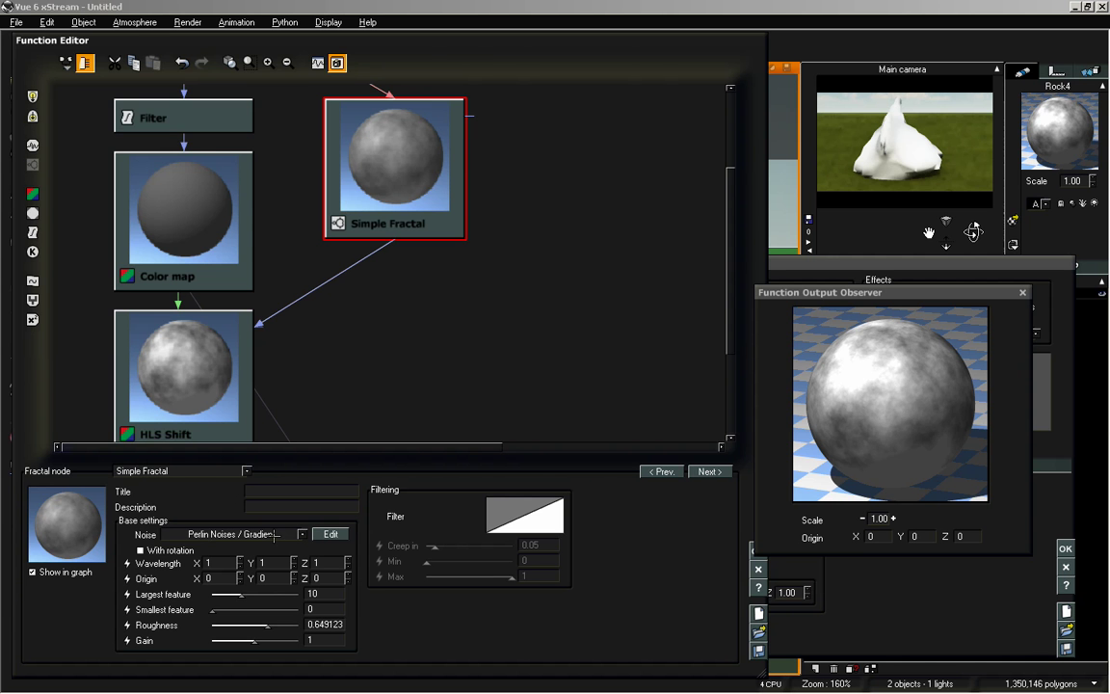
left_click(331, 534)
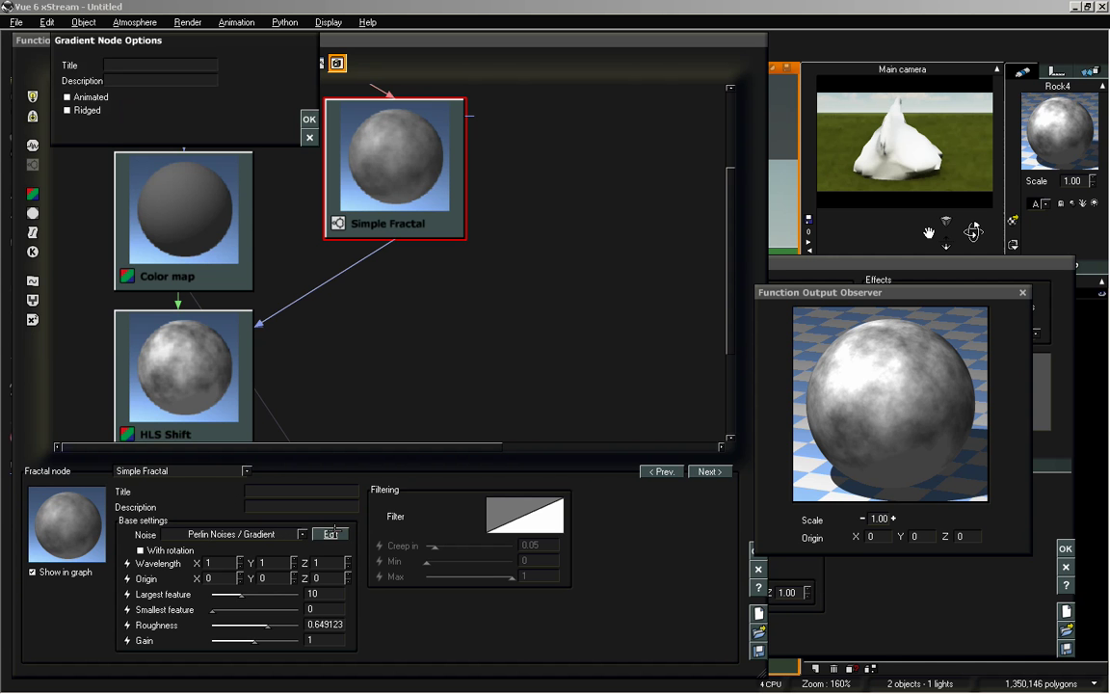
mouse_move(256, 640)
left_mouse_down()
mouse_move(274, 640)
mouse_move(234, 640)
left_mouse_up()
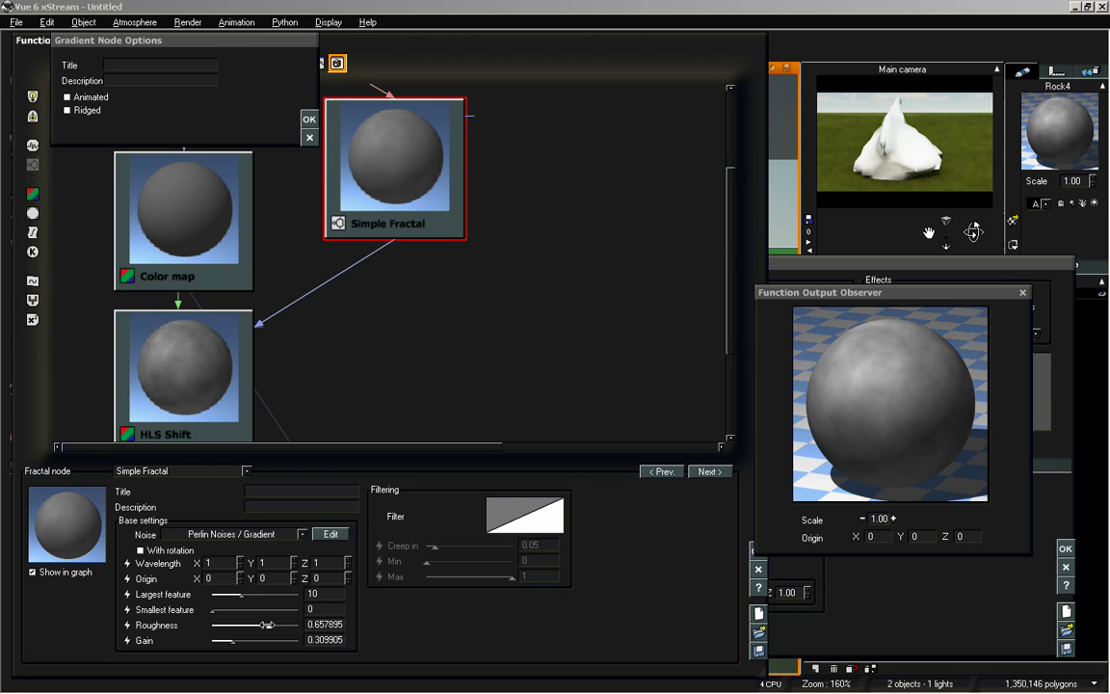
left_click_drag(268, 626, 249, 595)
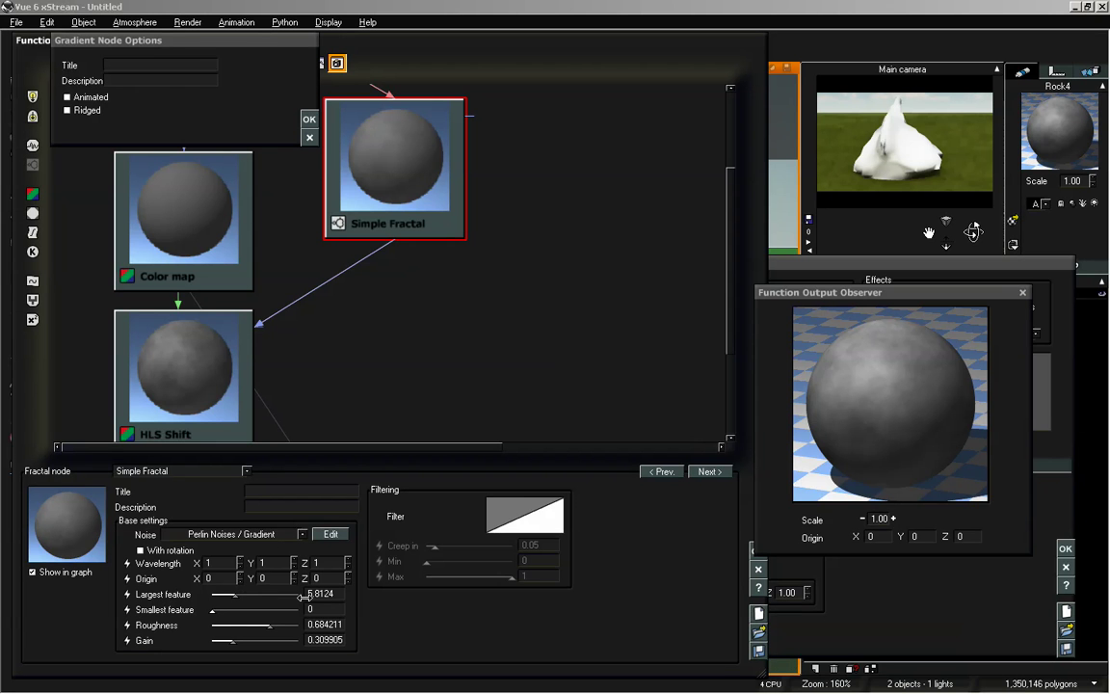
- Set the Simple Fractal node's wavelength to 0.5 in X, Y and Z
double_click(226, 561)
type(".5")
double_click(276, 562)
type(".5")
key("Tab")
type(".5")
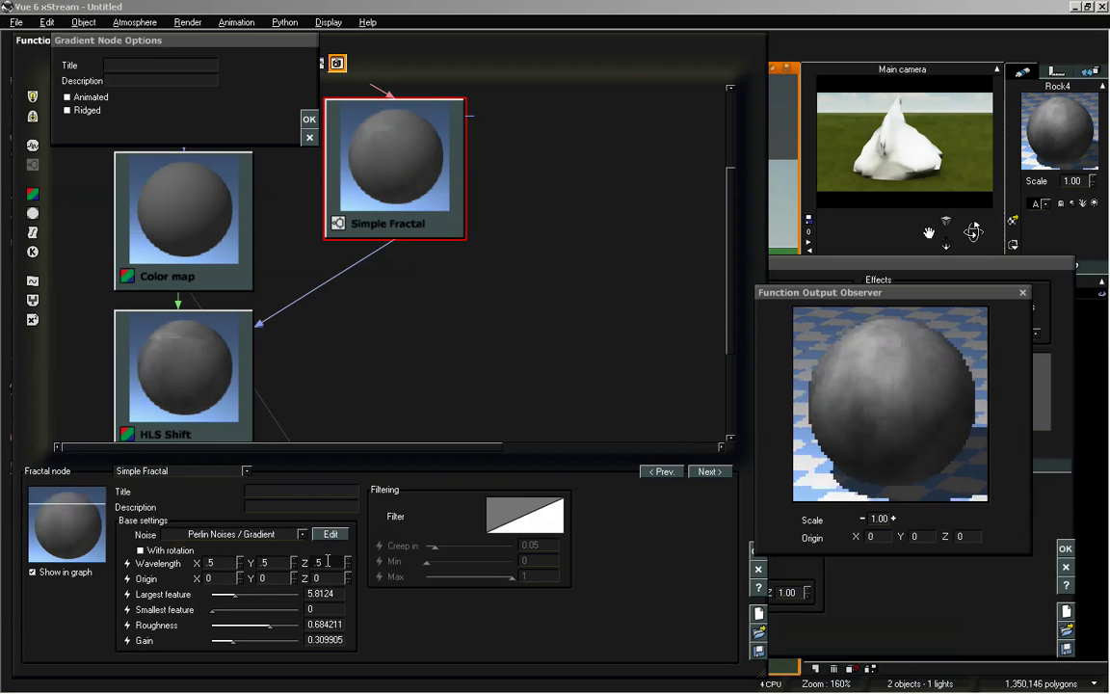
key("Return")
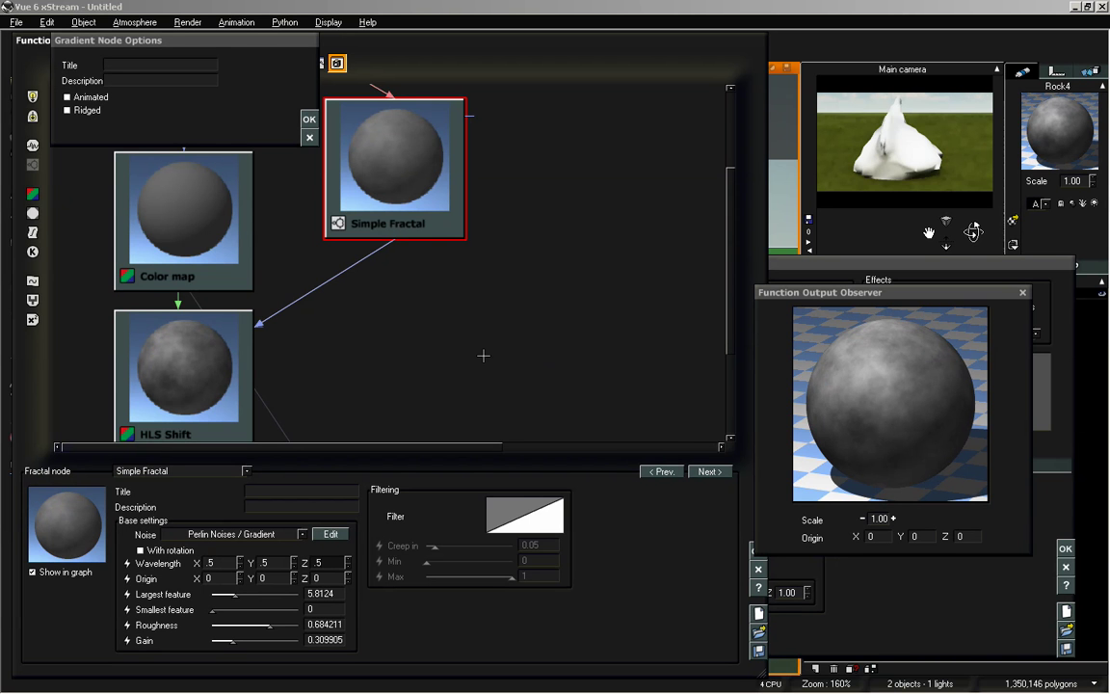
- Add a turbulence node to the graph and place it beside and slightly above the Simple Fractal node
left_click(412, 172)
left_click_drag(556, 171, 525, 306)
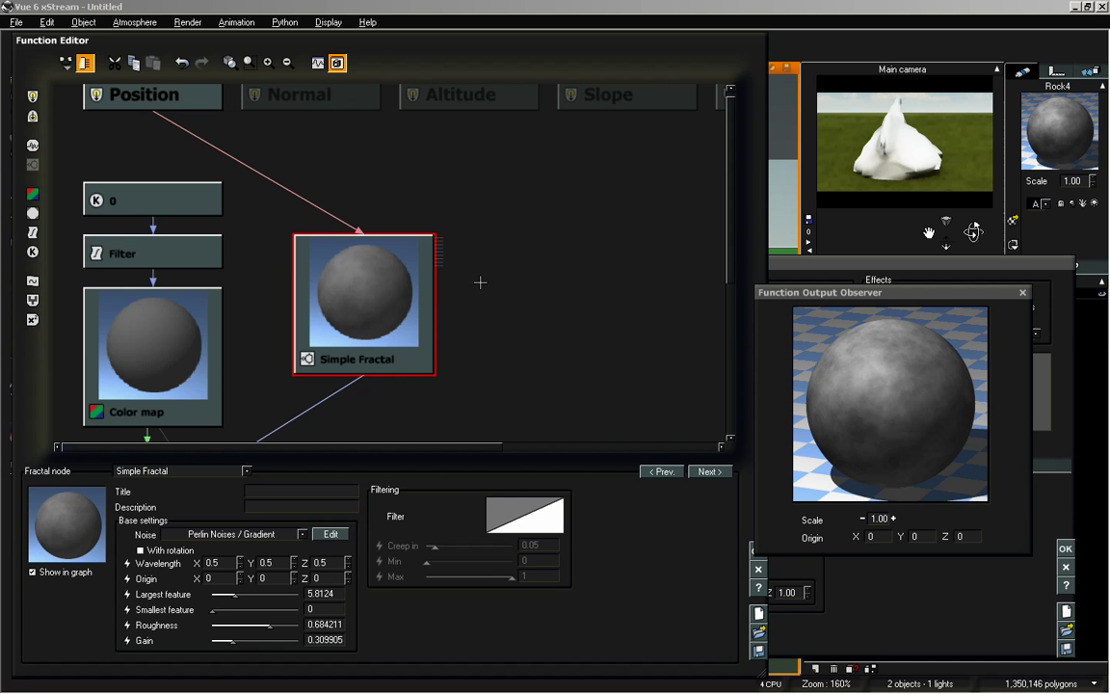
left_click(519, 234)
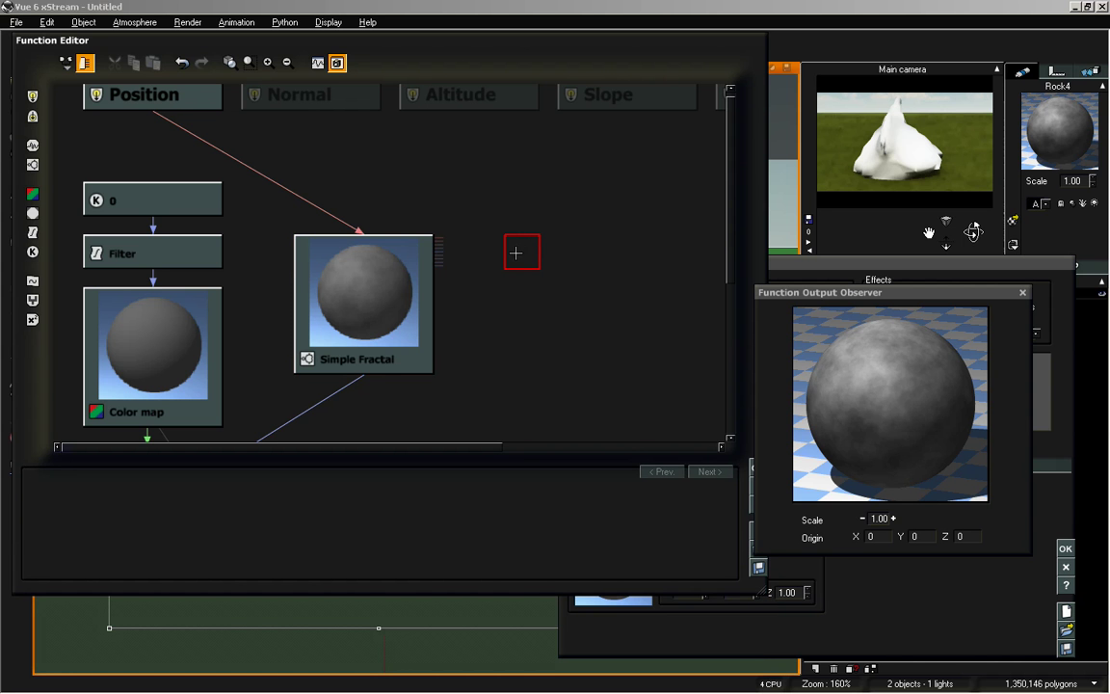
left_click(521, 253)
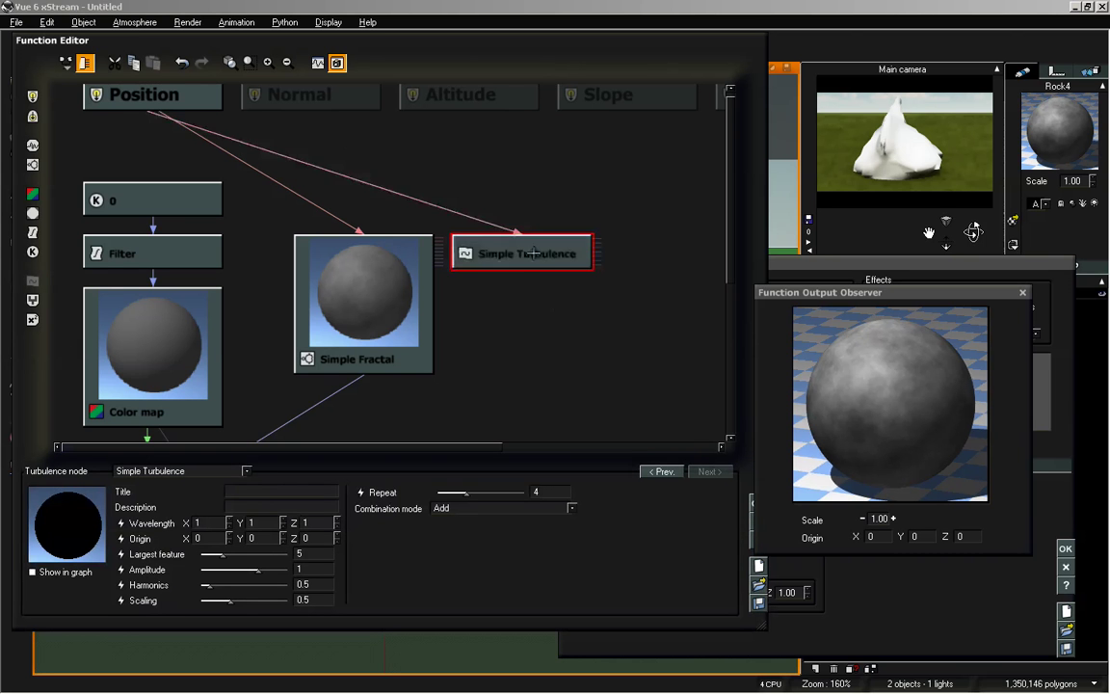
left_click_drag(534, 252, 538, 244)
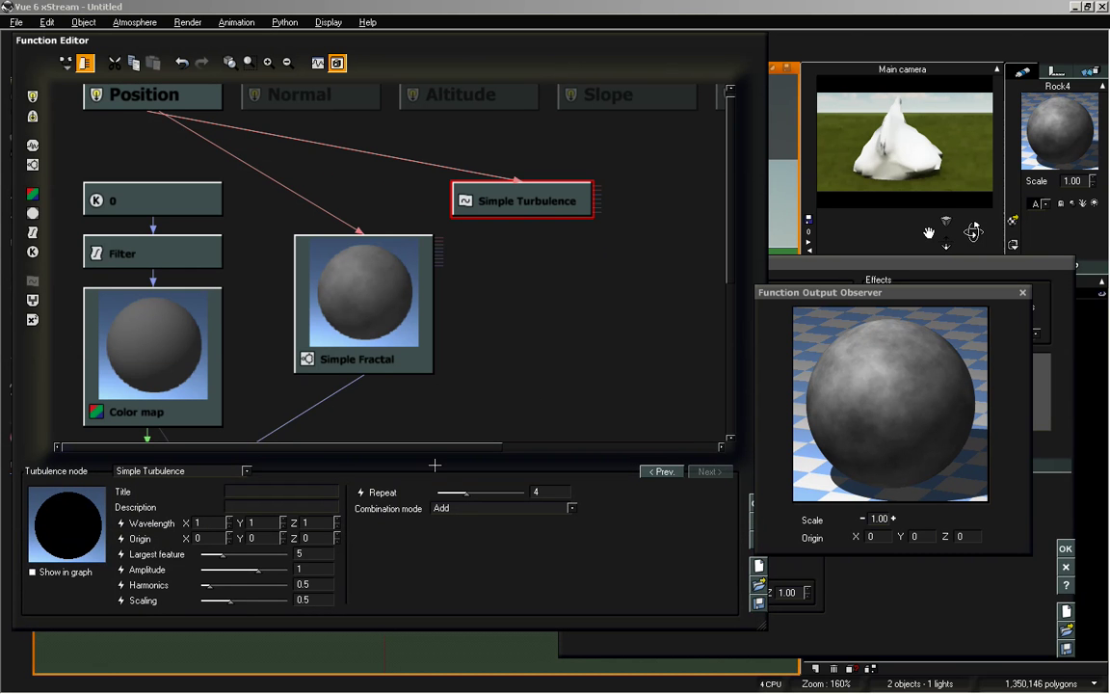
- Change the turbulence node to Advanced Turbulence and link it to the Simple Fractal node's Origin parameter
left_click(246, 471)
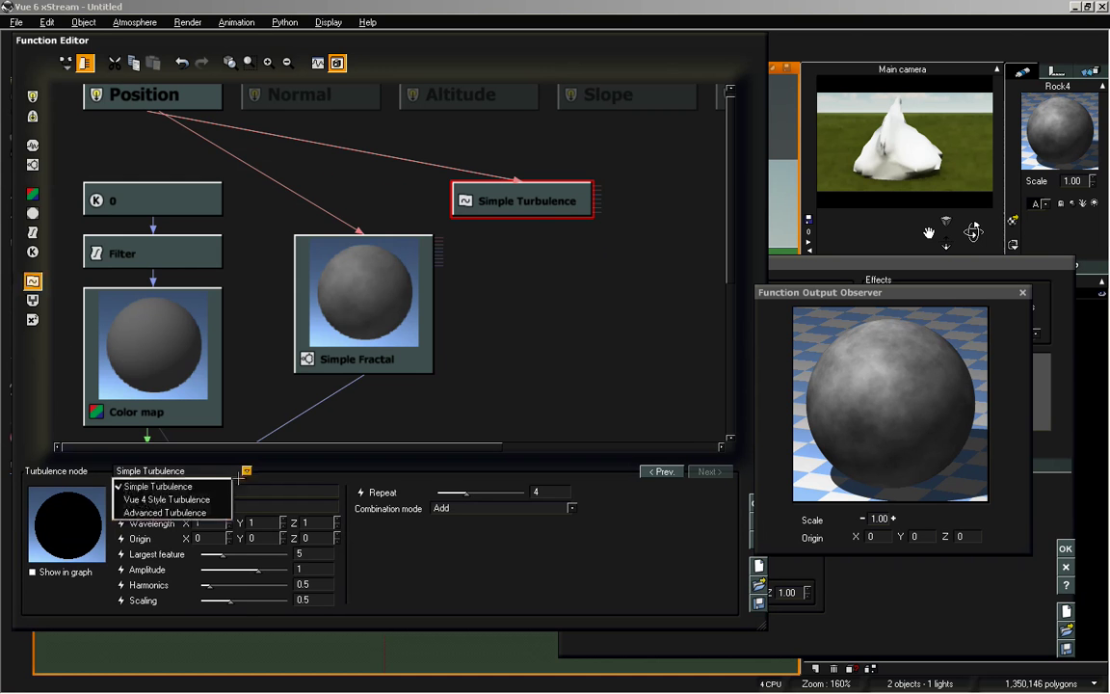
left_click(184, 513)
left_click(412, 254)
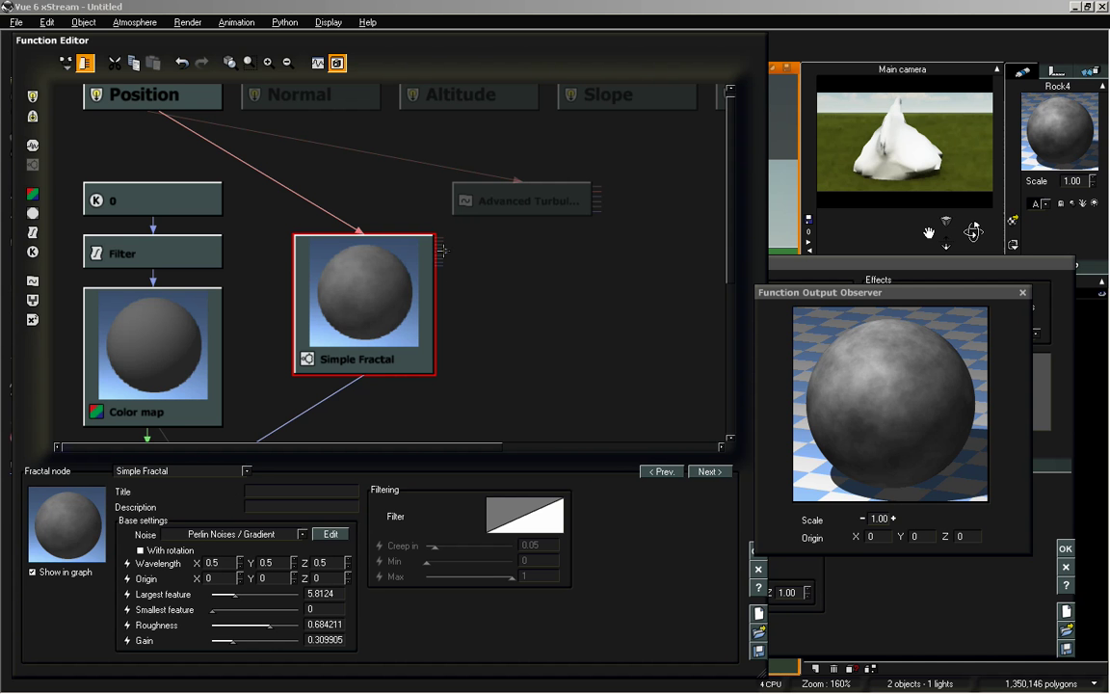
left_click_drag(446, 239, 446, 241)
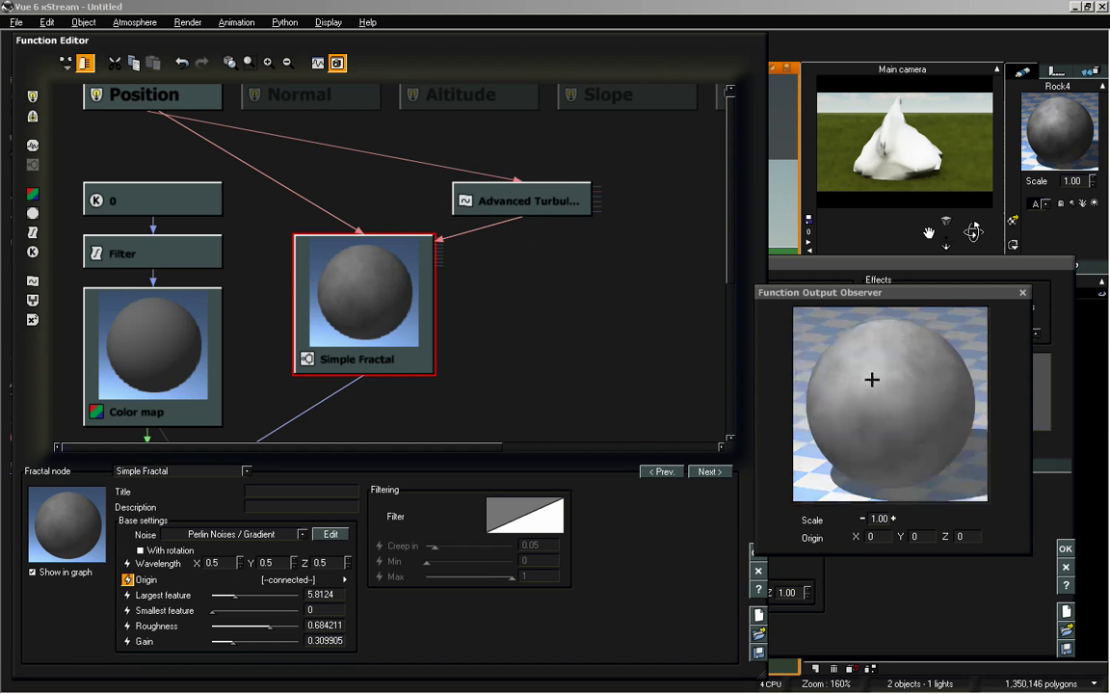
- Set the Advanced Turbulence node's roughness to about 0.67, repeat to 5, largest feature to about 9.9 and amplitude to about 0.24
left_click(468, 193)
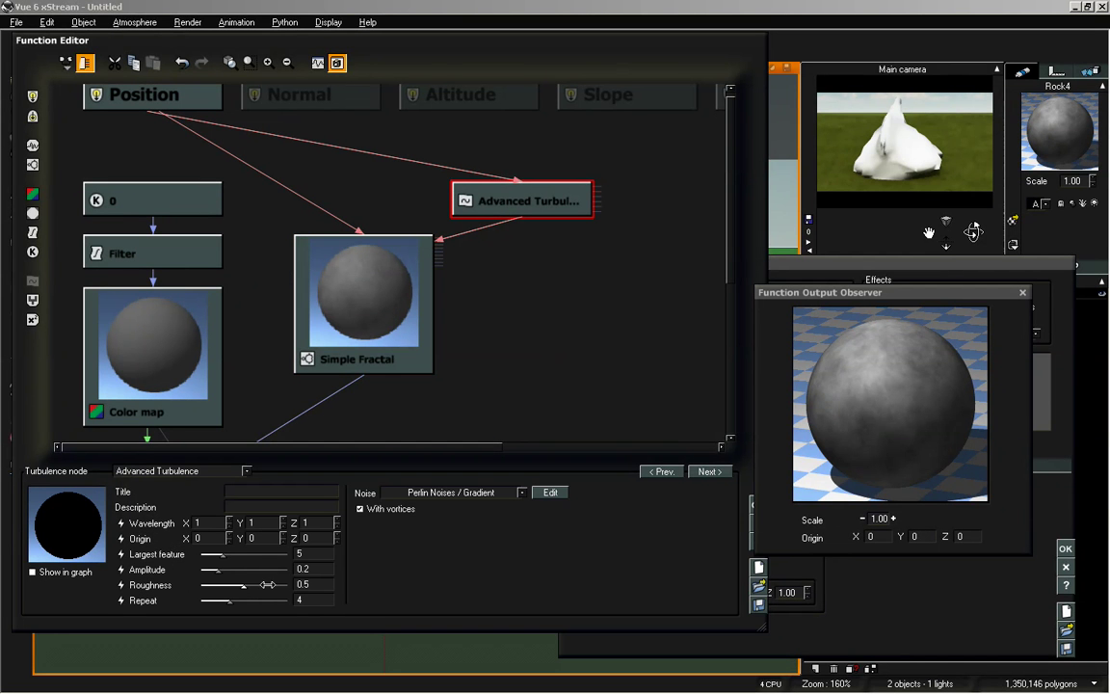
mouse_move(253, 587)
left_mouse_down()
mouse_move(264, 589)
mouse_move(238, 606)
left_mouse_up()
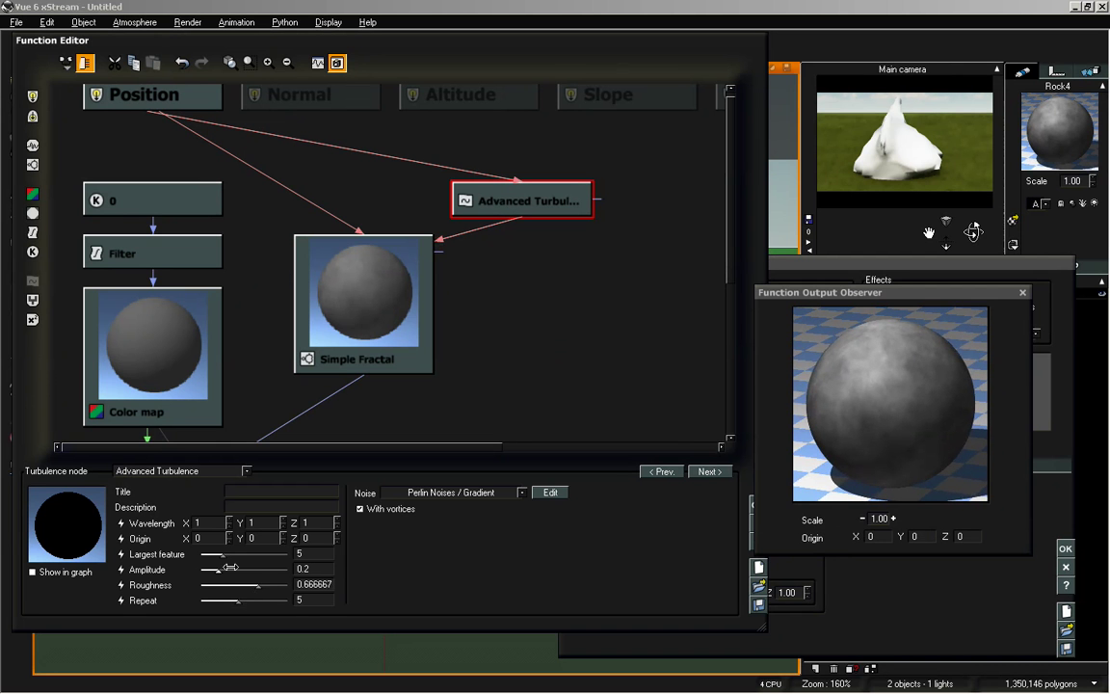
mouse_move(232, 554)
left_mouse_down()
mouse_move(281, 570)
mouse_move(225, 572)
left_mouse_up()
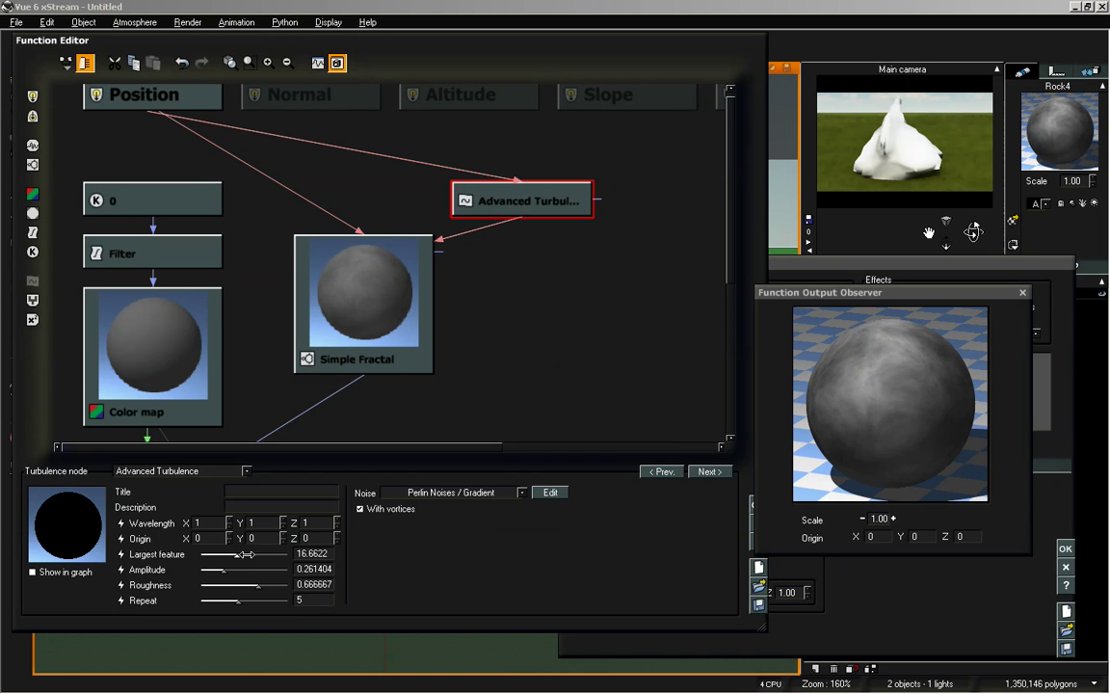
left_click_drag(243, 555, 218, 572)
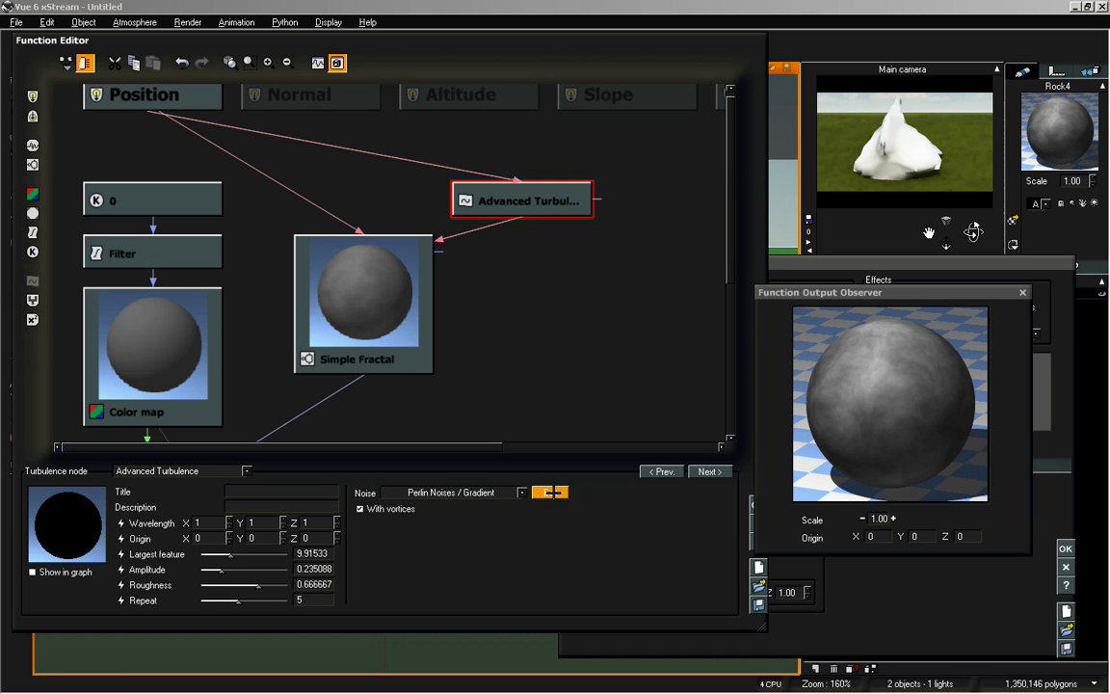
- Try the Voronoi and Chipped cellular patterns as the Advanced Turbulence node's noise
left_click(498, 492)
mouse_move(463, 508)
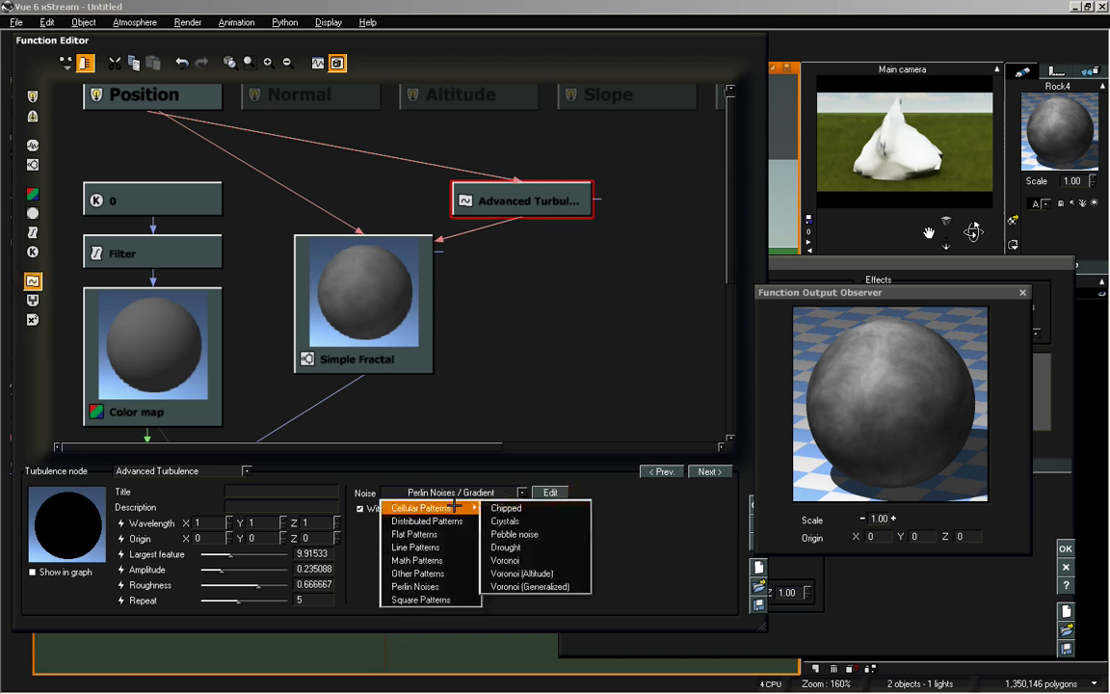
left_click(521, 560)
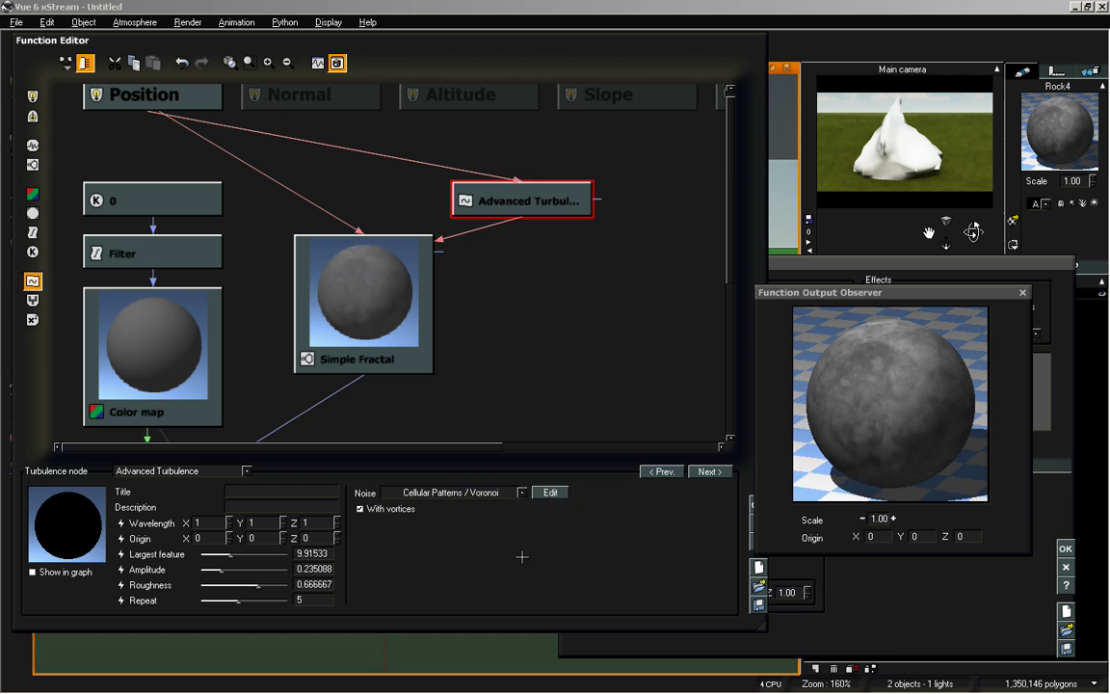
left_click(462, 492)
mouse_move(460, 508)
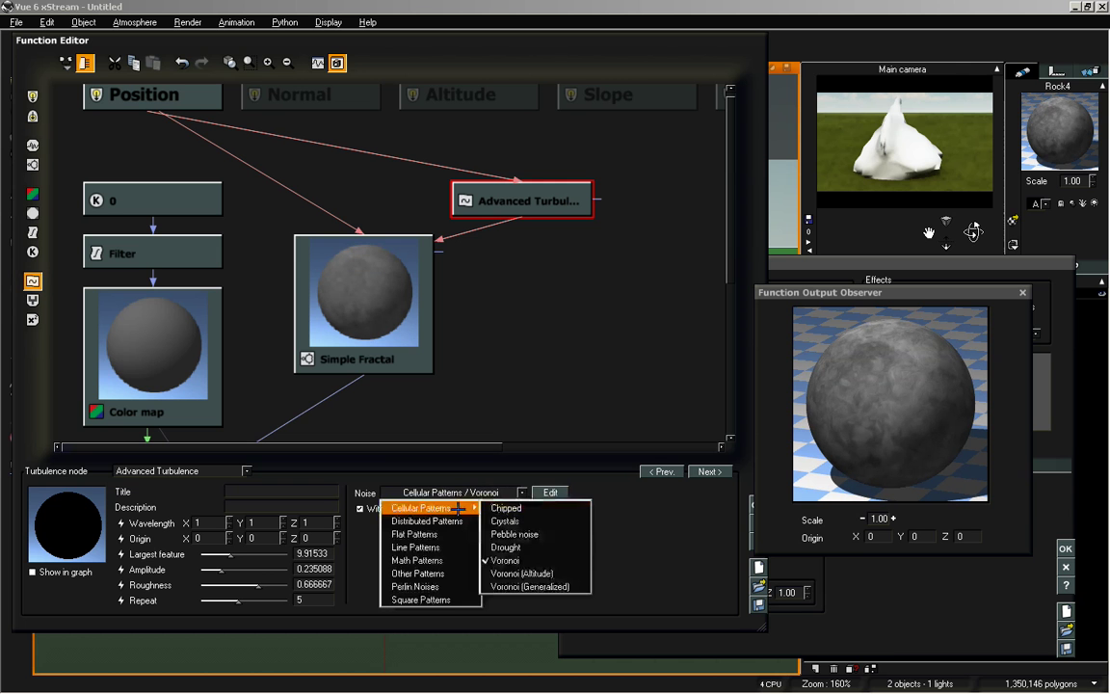
left_click(505, 510)
- Set the Advanced Turbulence node's noise to the Perlin type Value-Gradient
left_click(457, 492)
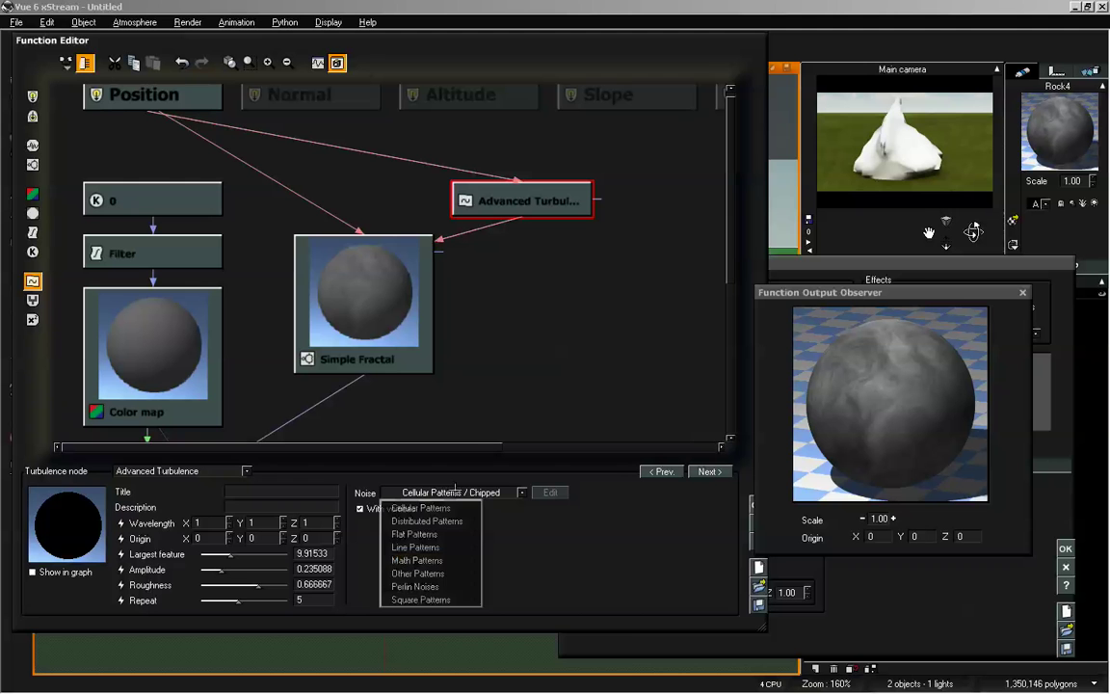
mouse_move(471, 573)
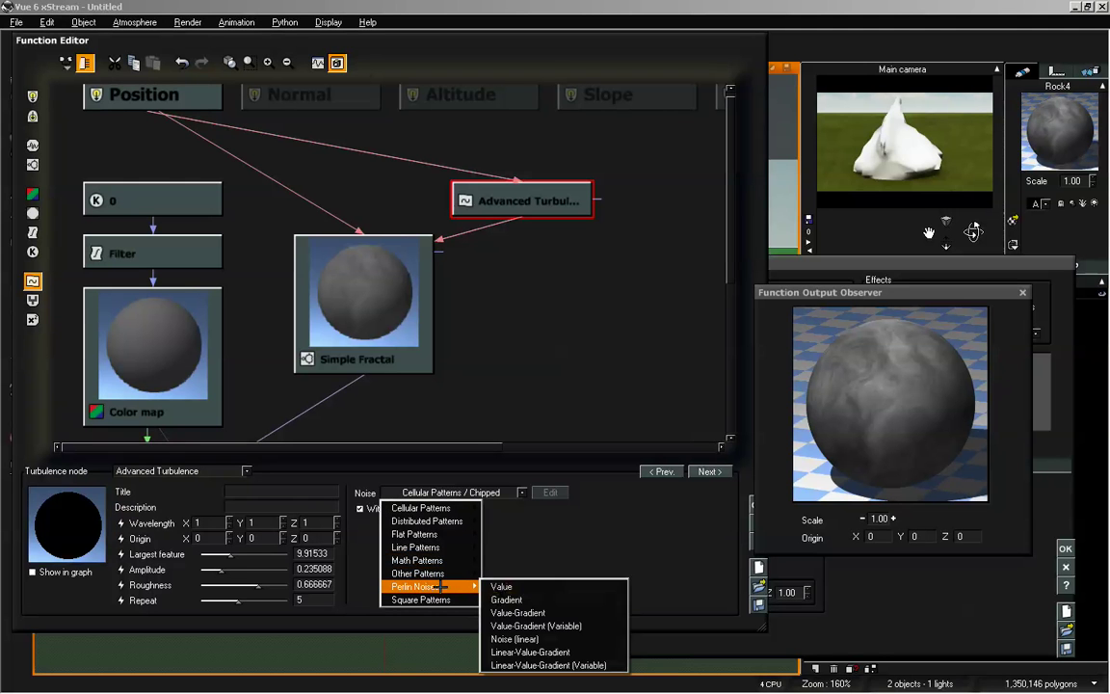
left_click(518, 613)
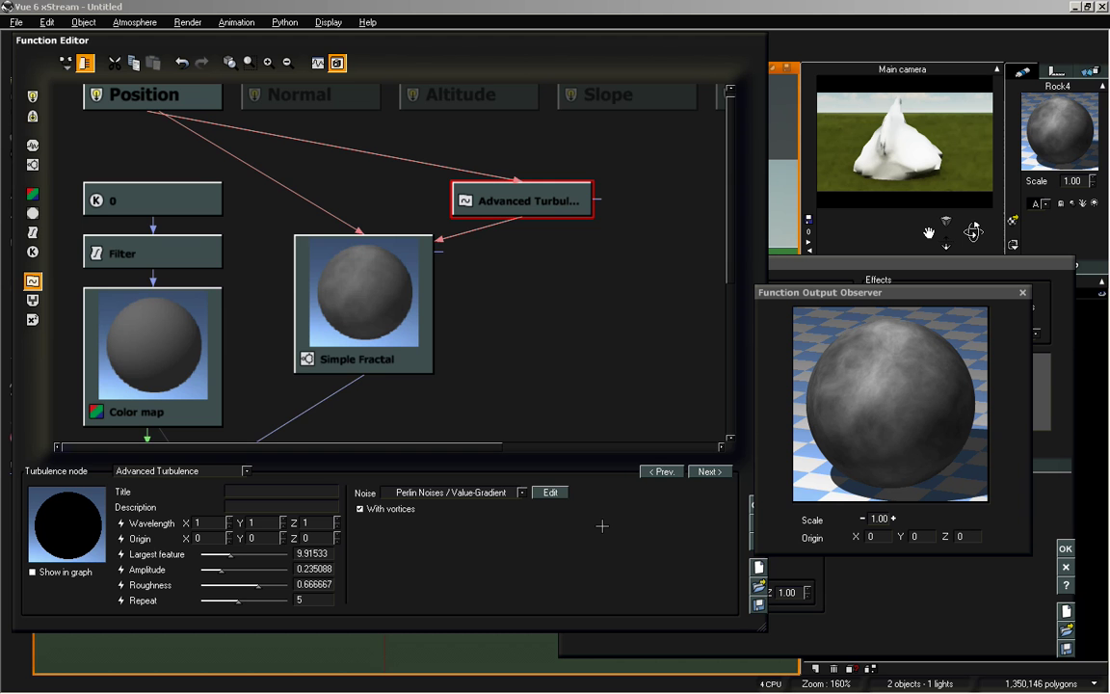
- Reduce the Simple Fractal node's gain to about 0.30
right_click_drag(468, 378, 552, 287)
left_click(506, 249)
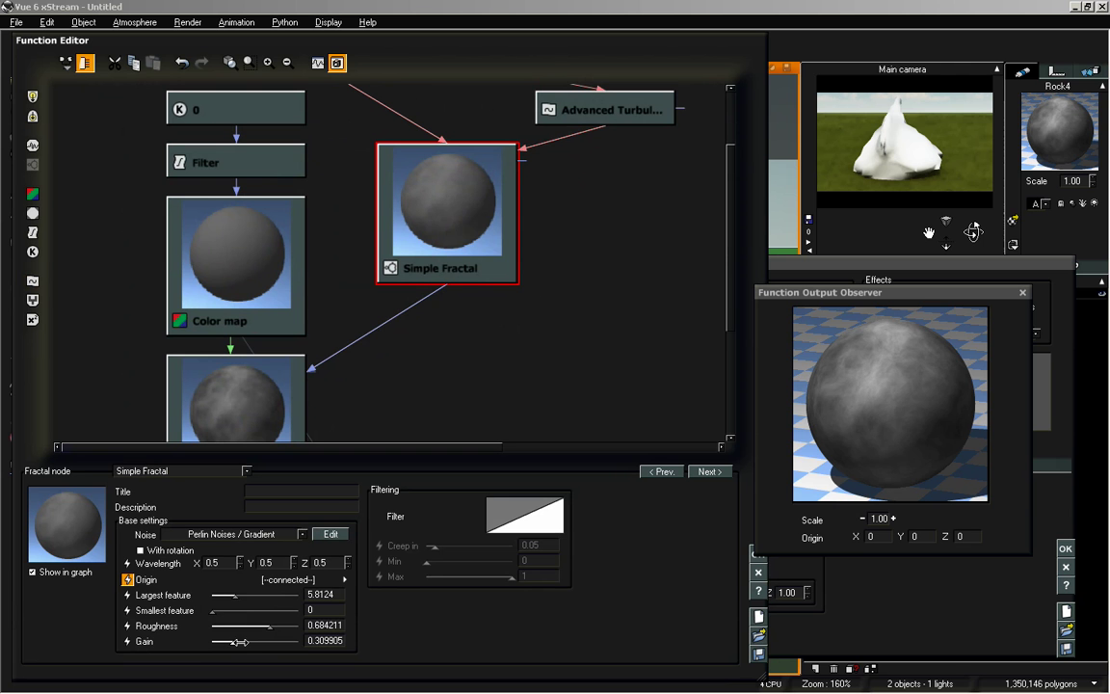
left_click_drag(241, 642, 246, 642)
right_click_drag(399, 358, 412, 261)
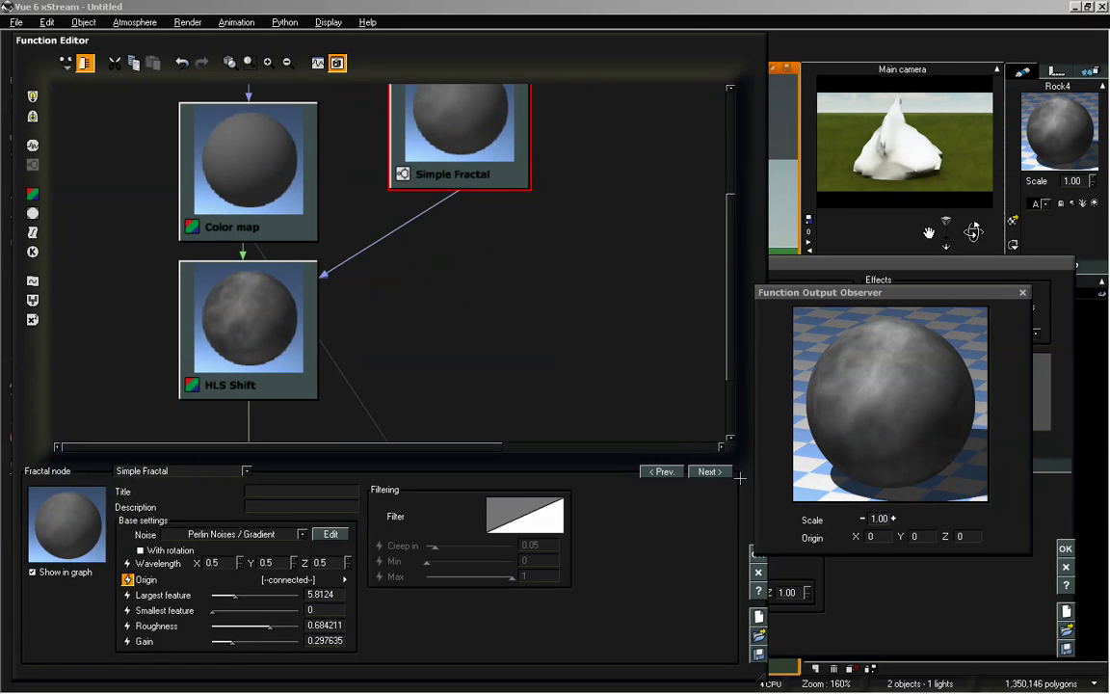
right_click_drag(539, 377, 522, 370)
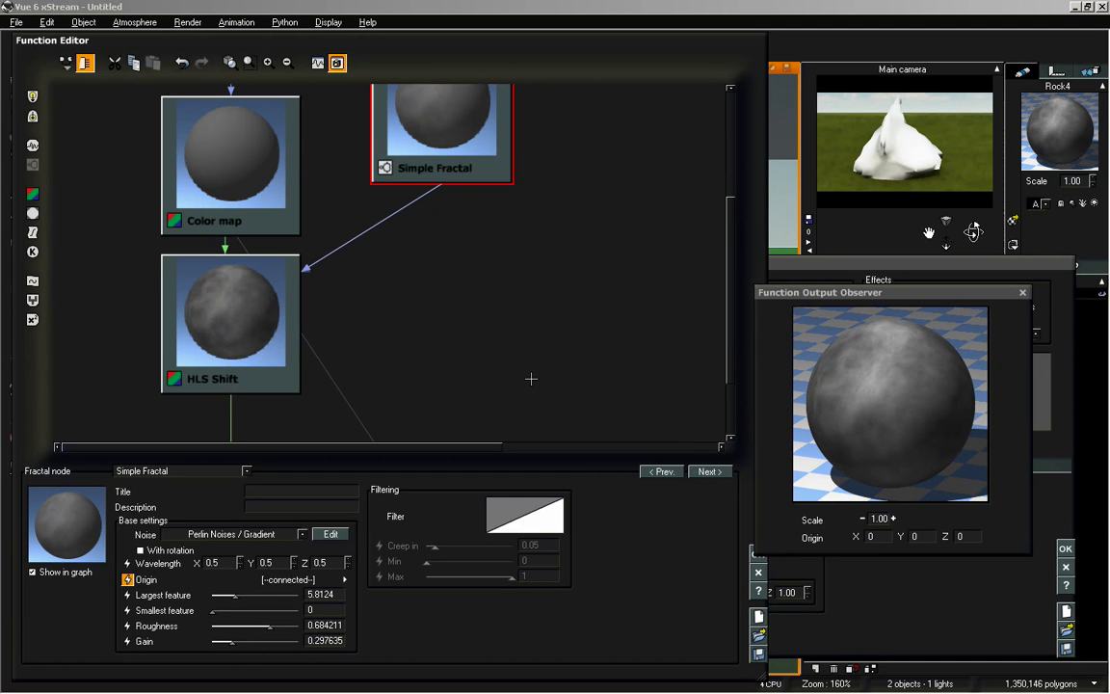
- Link the Simple Fractal node to the Bump output as well
left_click(550, 374)
left_click_drag(581, 299, 550, 330)
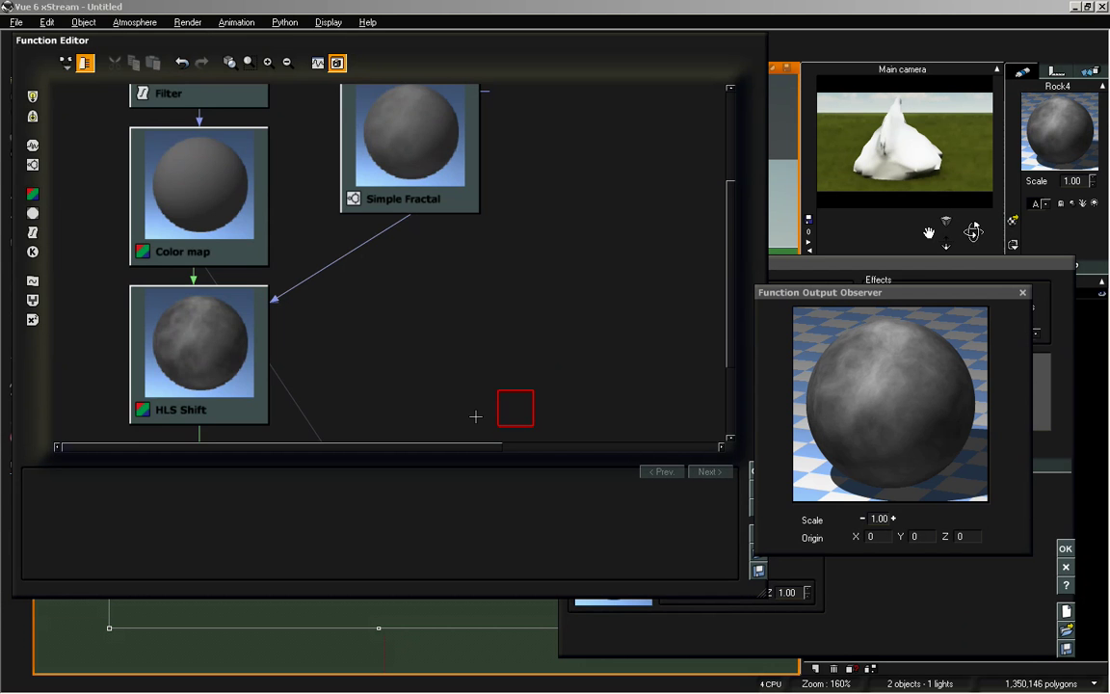
left_click_drag(470, 349, 406, 357)
scroll(439, 316, "down", 2)
left_click(393, 408)
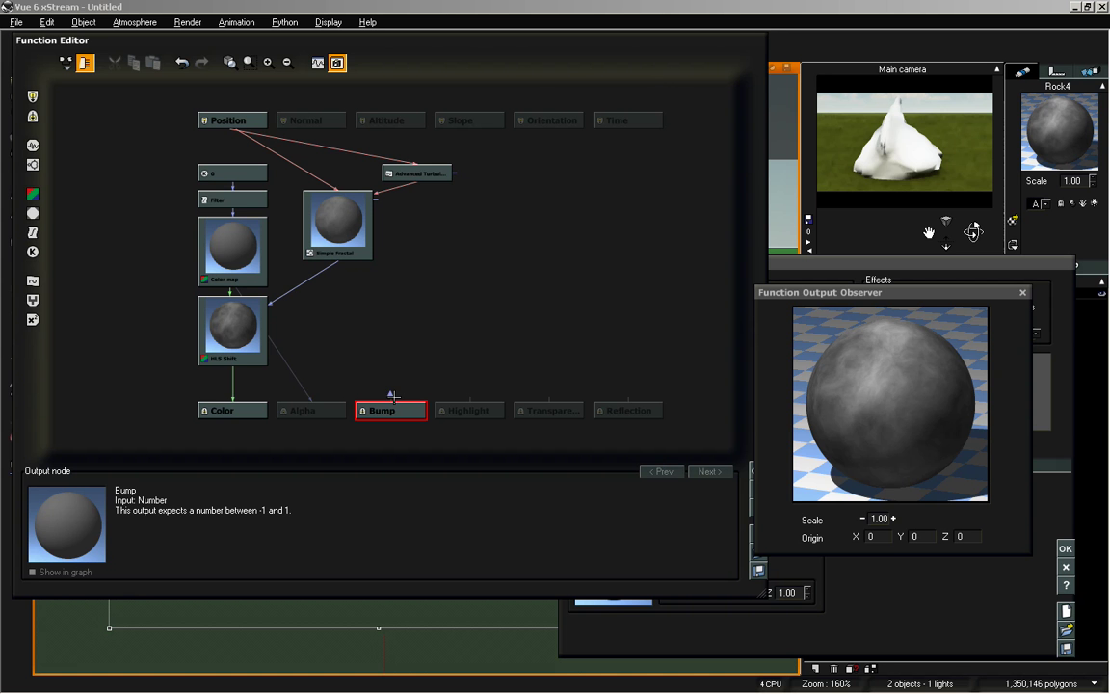
left_click_drag(393, 396, 335, 257)
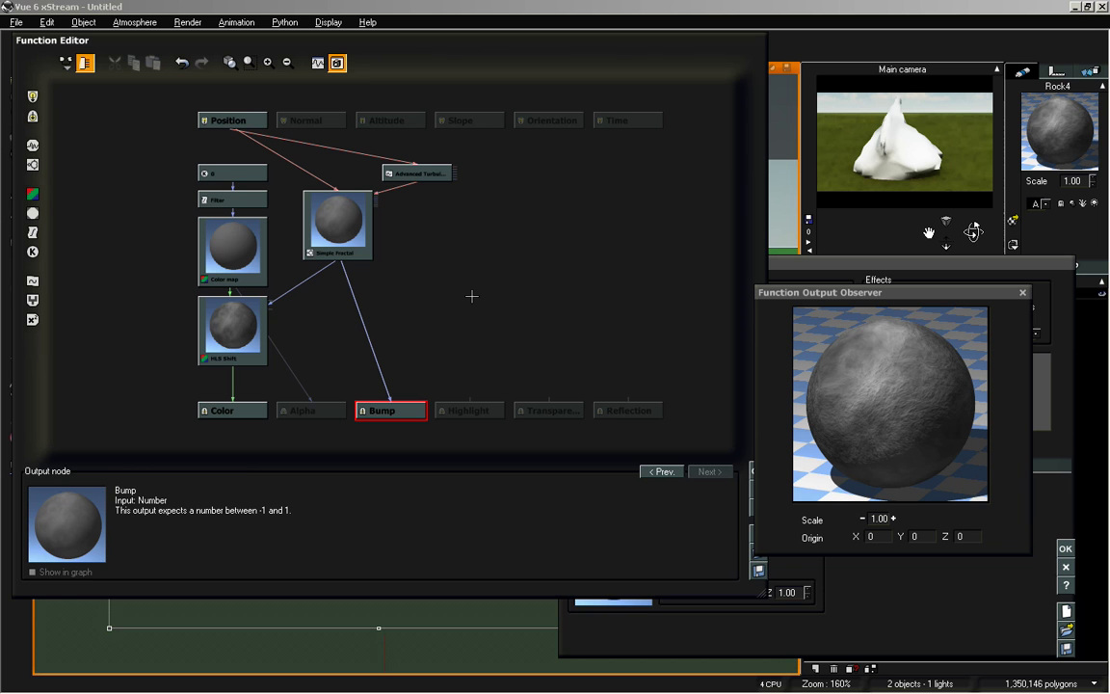
- Insert a filter node on the link between the Simple Fractal and the Bump output and make it a Sine wave
left_click(357, 221)
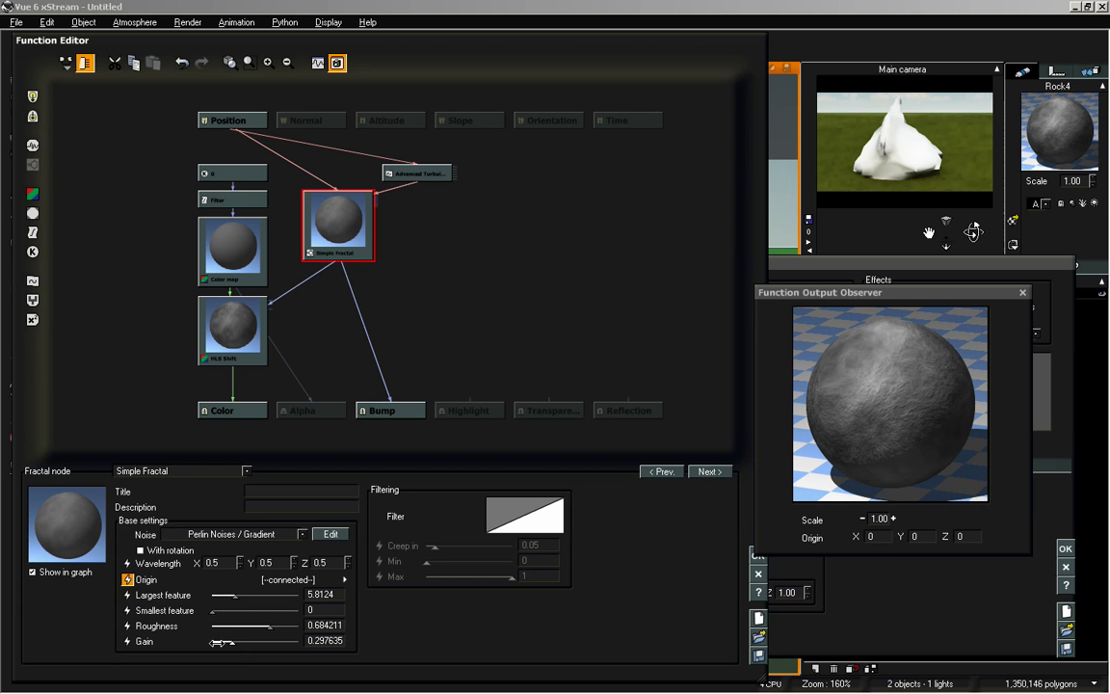
left_click(362, 323)
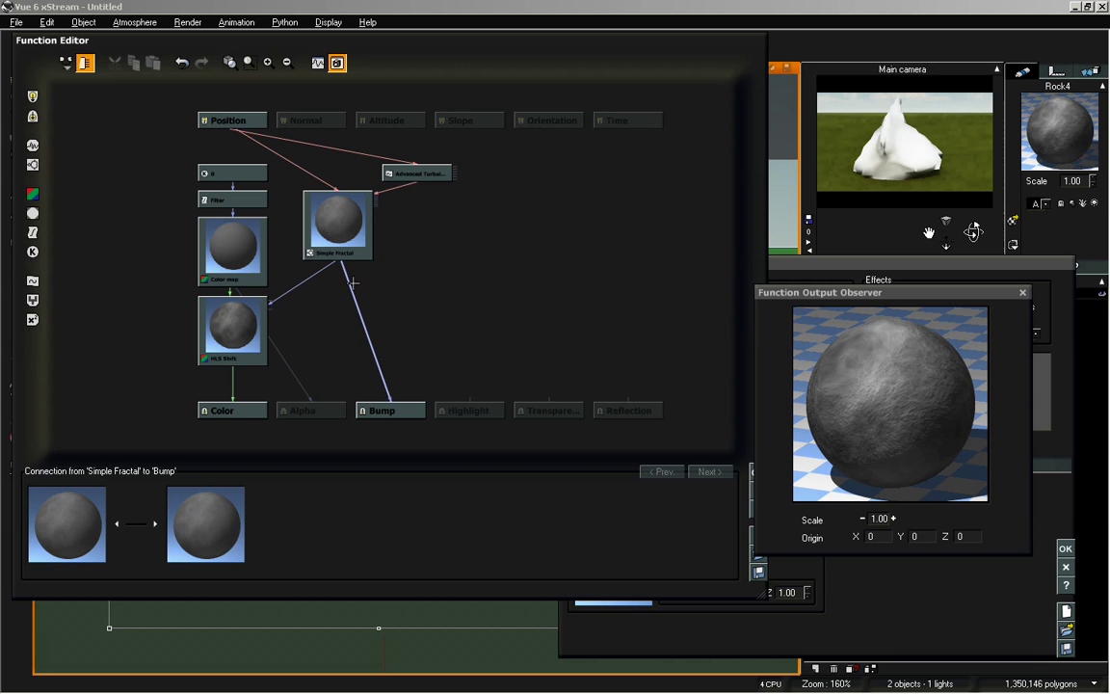
left_click(33, 232)
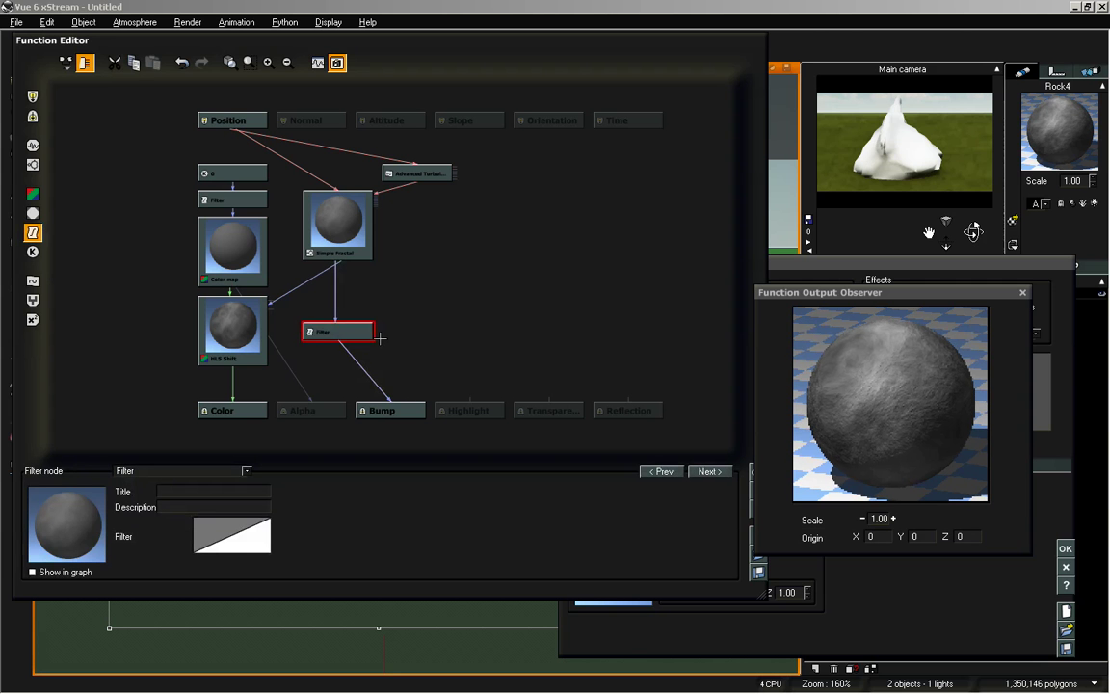
left_click(237, 476)
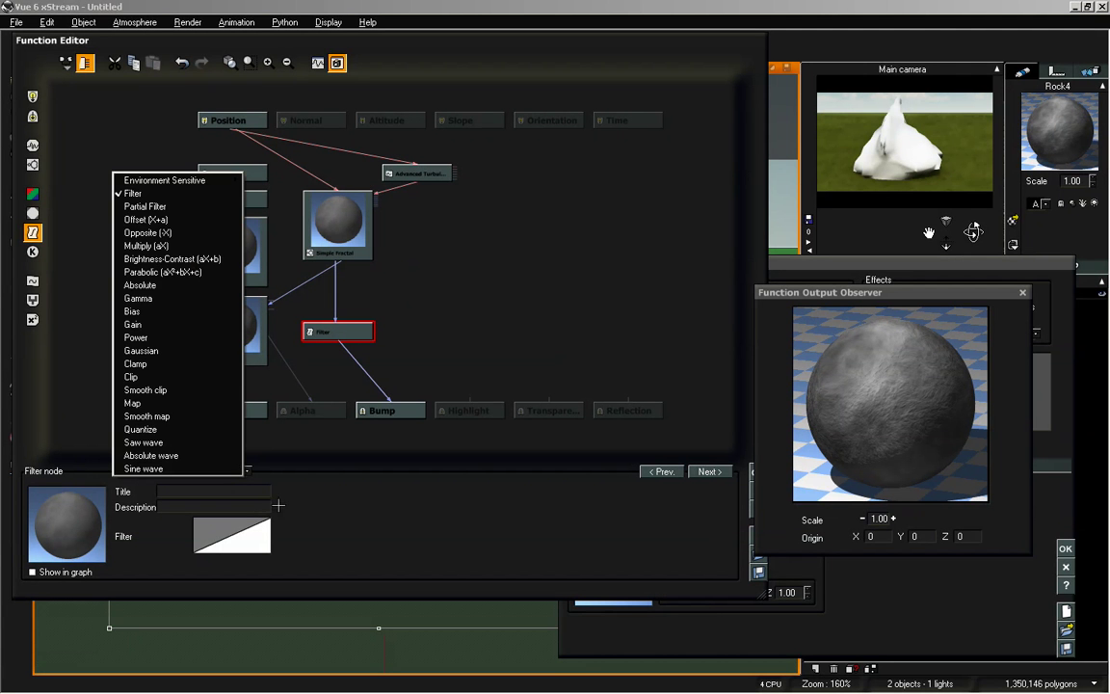
left_click(329, 559)
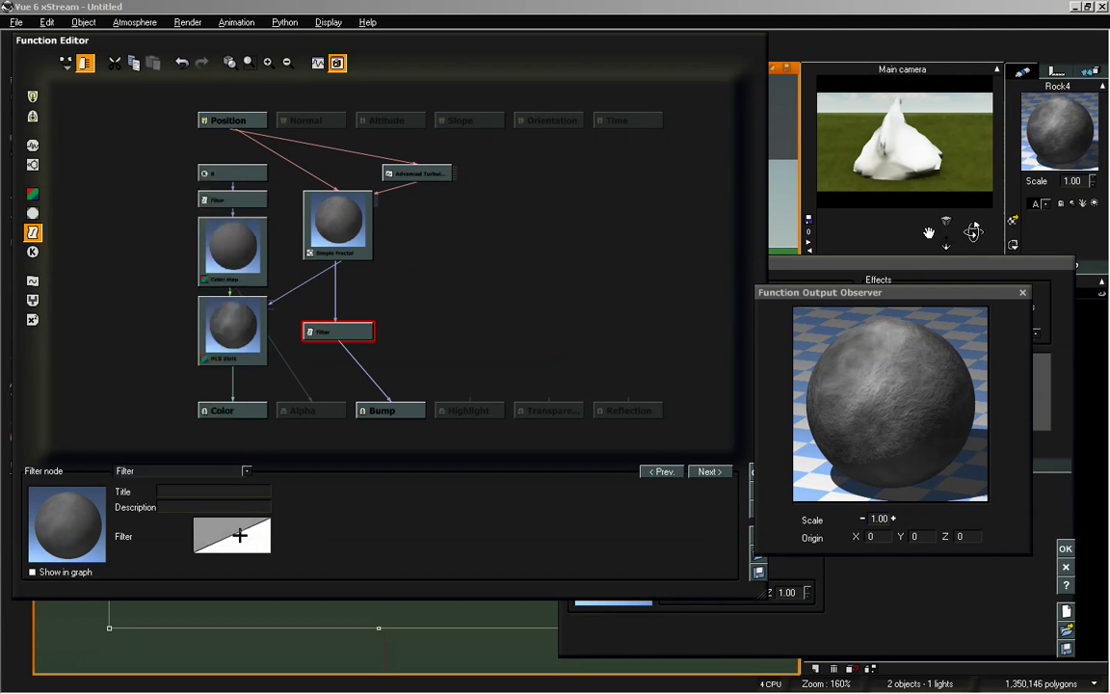
left_click(213, 471)
left_click(214, 468)
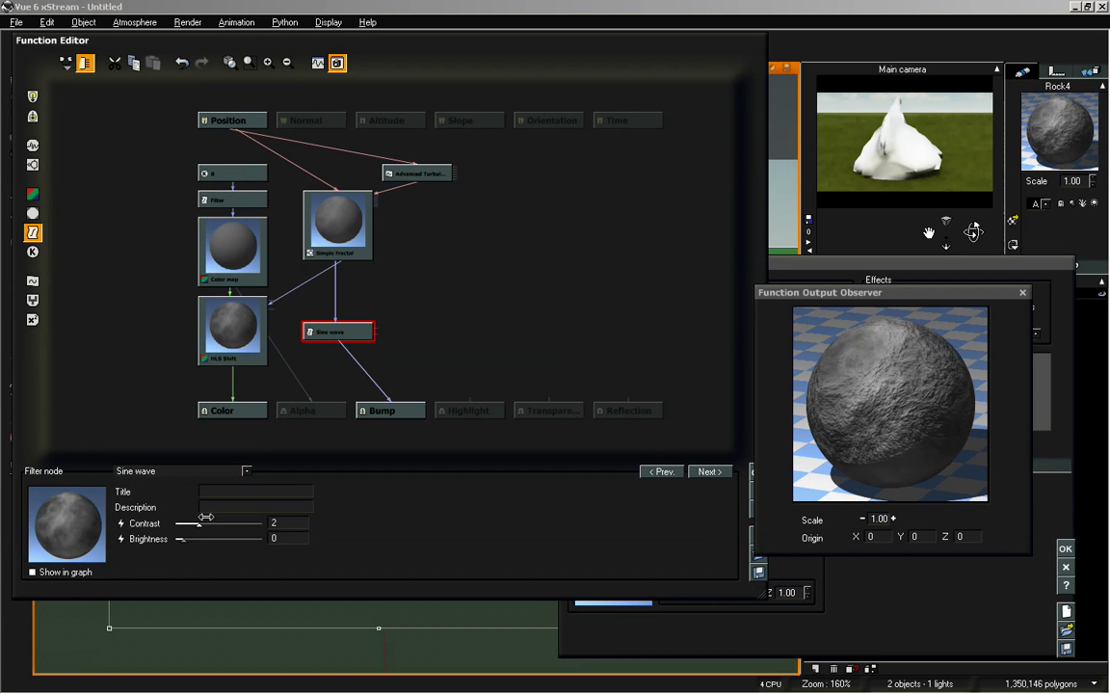
- Adjust the Sine wave node's contrast to about 3.93 and its brightness to about -0.13
mouse_move(199, 523)
left_mouse_down()
mouse_move(209, 524)
mouse_move(188, 539)
left_mouse_up()
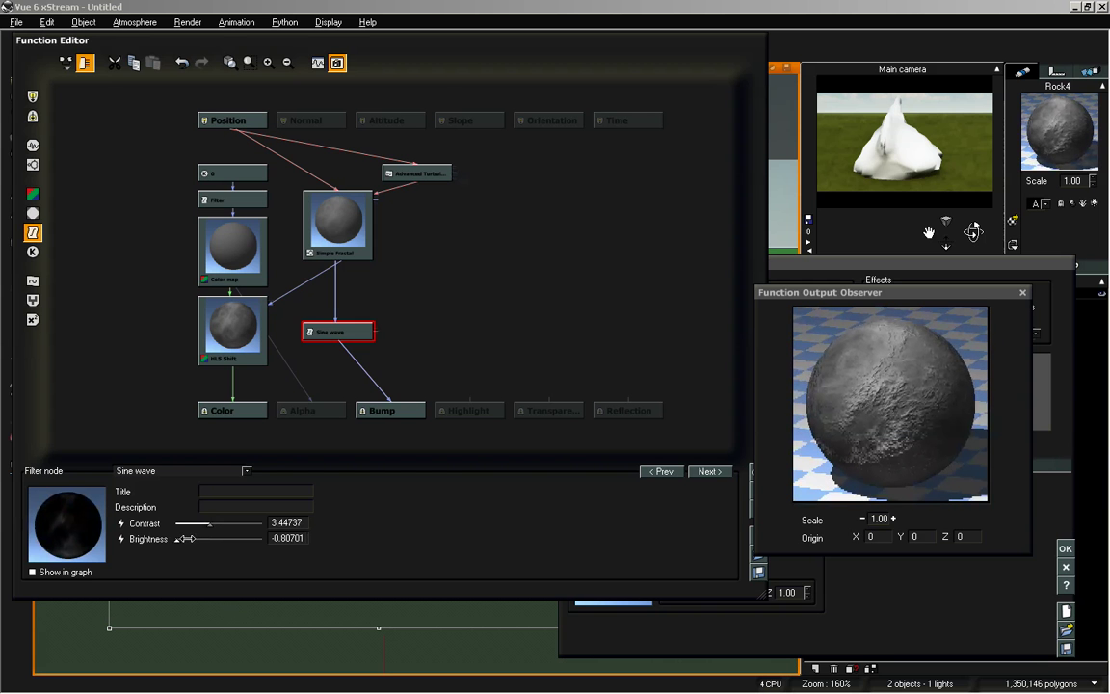
left_click_drag(188, 538, 196, 539)
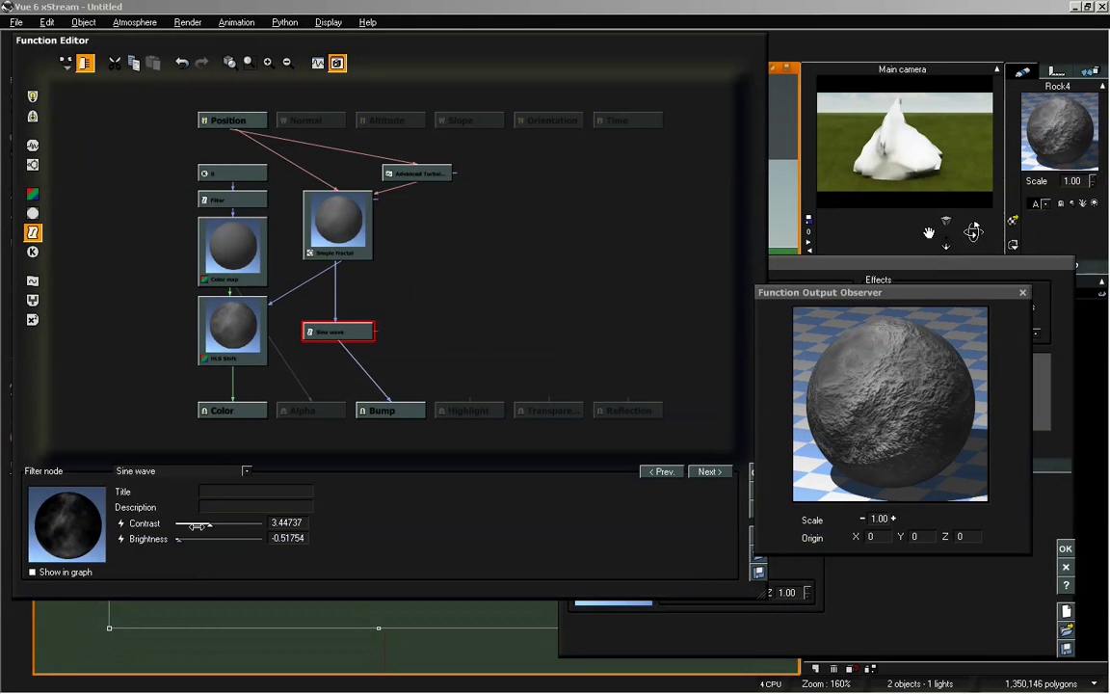
mouse_move(207, 523)
left_mouse_down()
mouse_move(220, 523)
mouse_move(192, 539)
left_mouse_up()
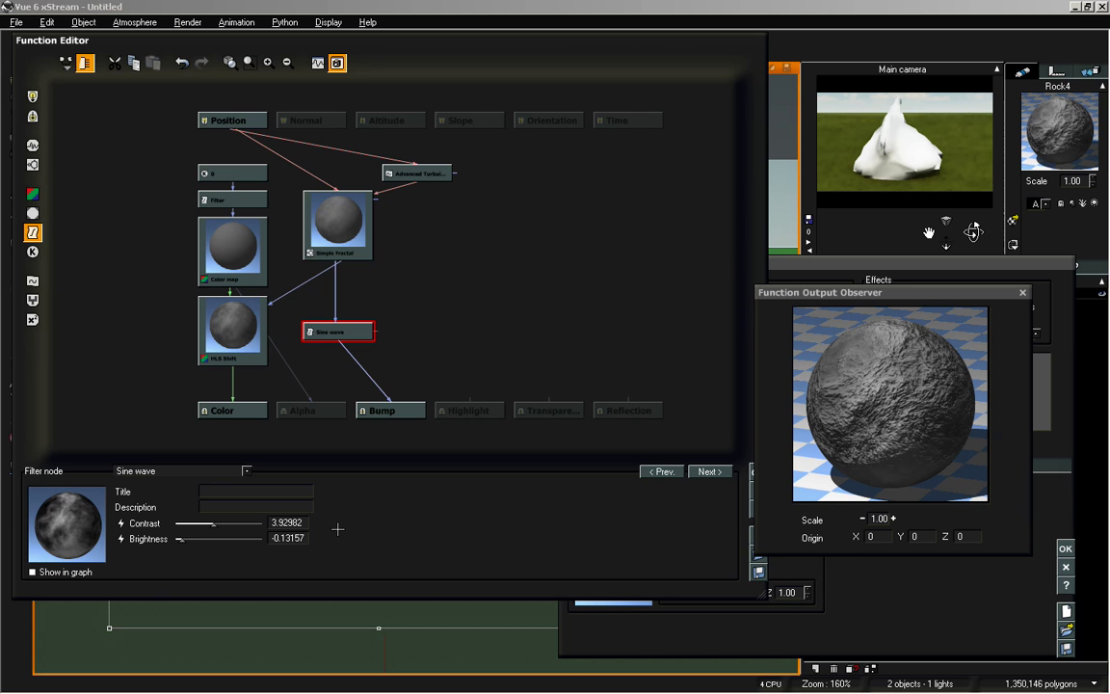
- Shift the Sine wave node closer to the Simple Fractal and insert a Blender combiner on its link to Bump
left_click_drag(333, 330, 332, 304)
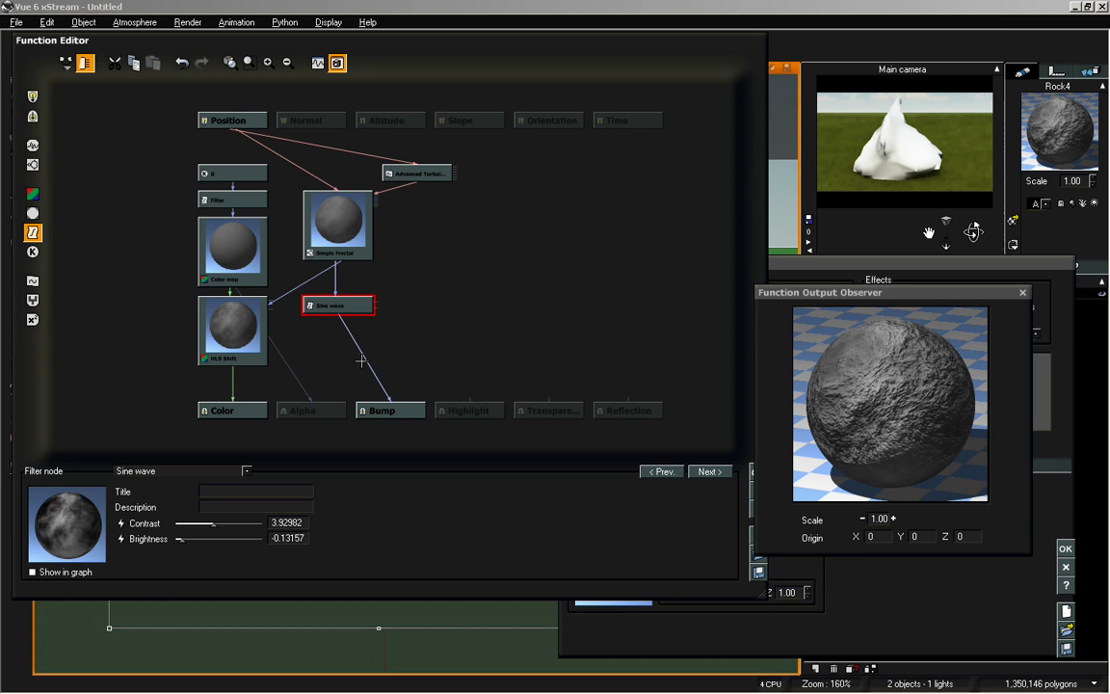
left_click(364, 355)
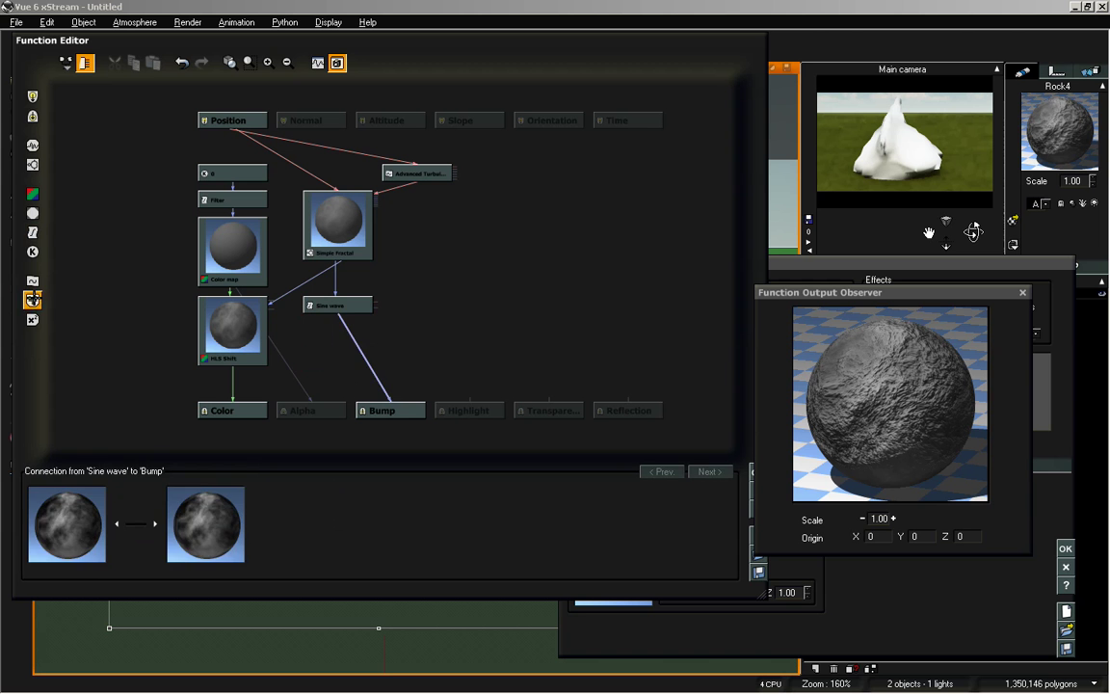
left_click(31, 300)
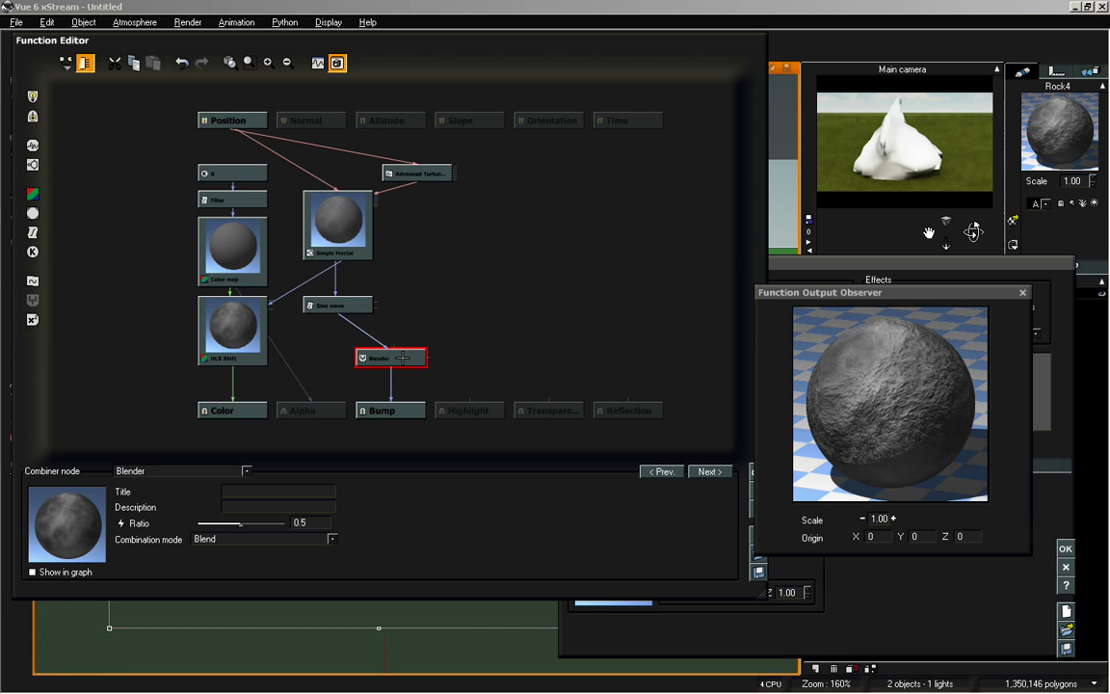
- Add a second Simple Fractal noise node in the free space beside the first one, above the Blender
left_click(435, 279)
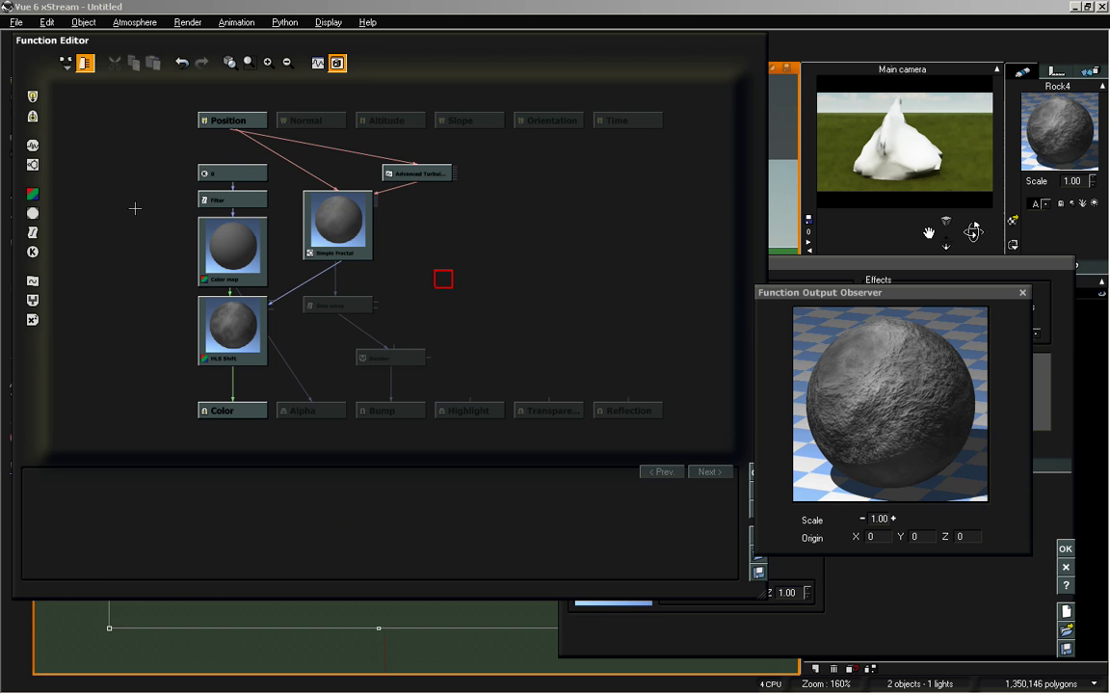
left_click(33, 145)
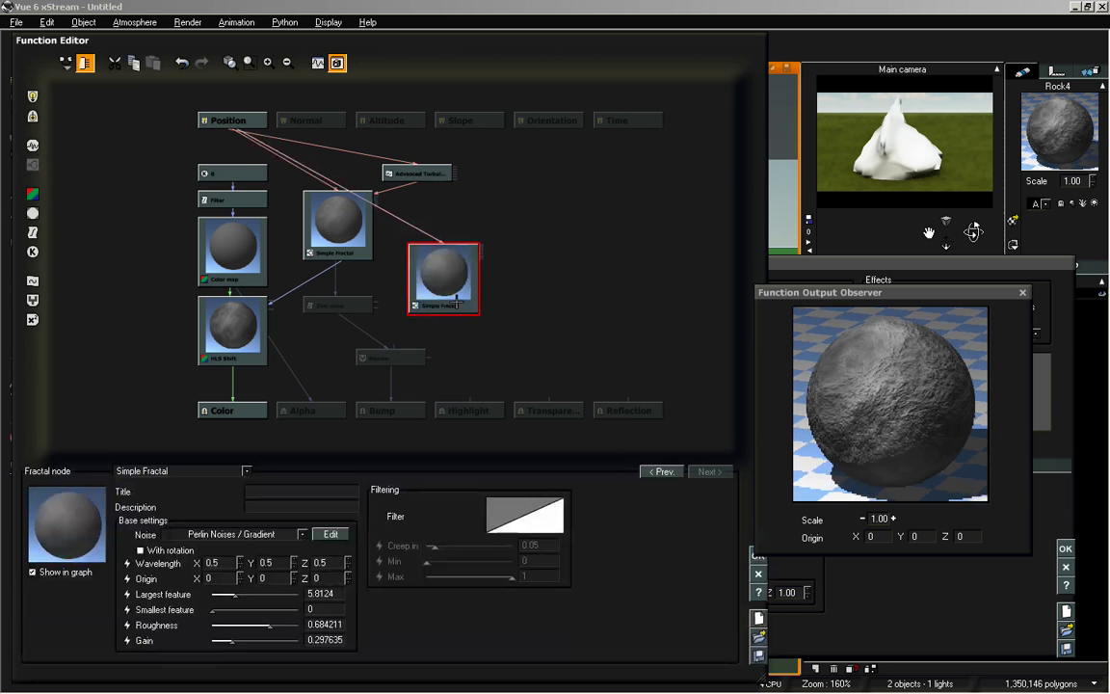
left_click_drag(456, 303, 457, 276)
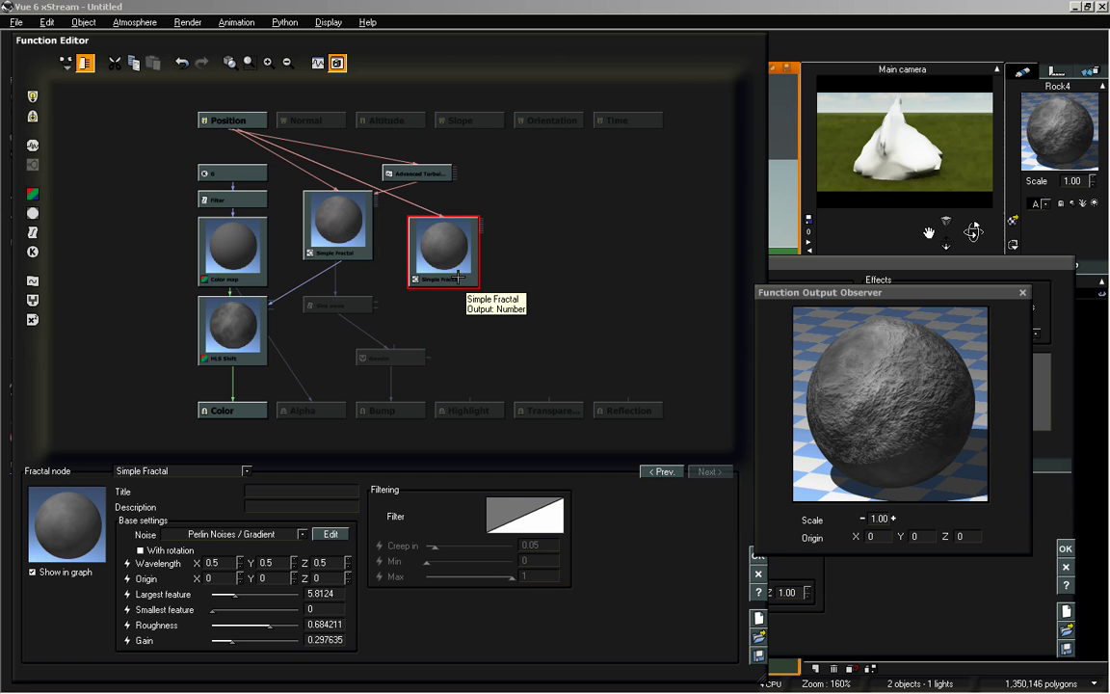
left_click(343, 249)
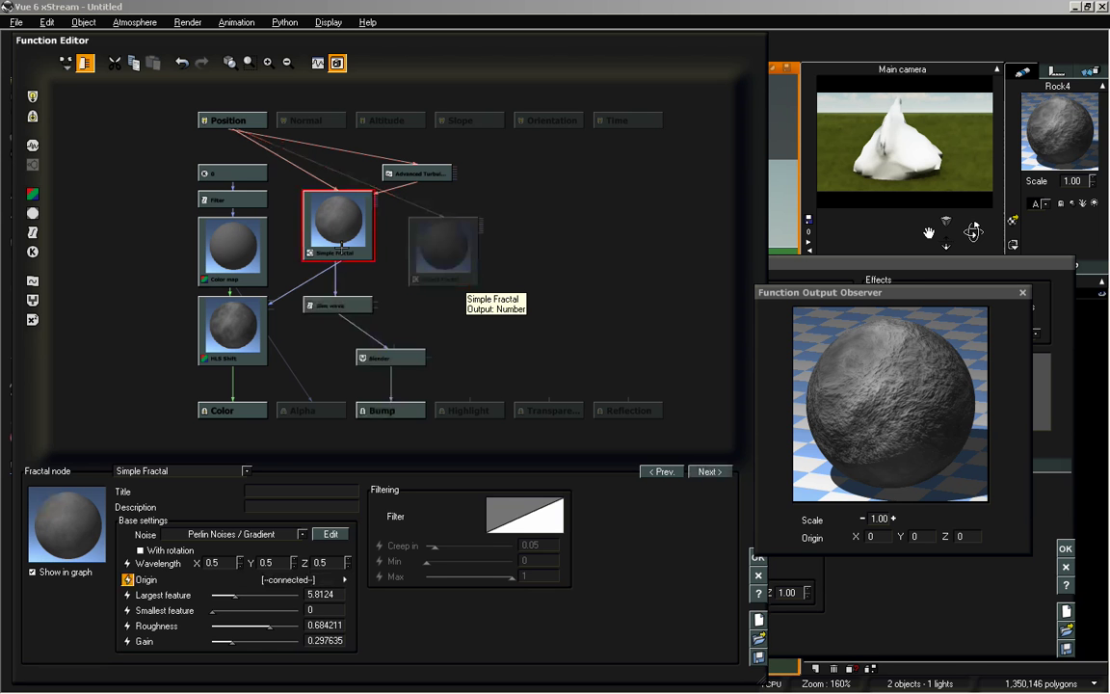
- Set the second Simple Fractal's largest feature to about 2.34, roughness to about 0.91 and gain to about 1.62
left_click(427, 262)
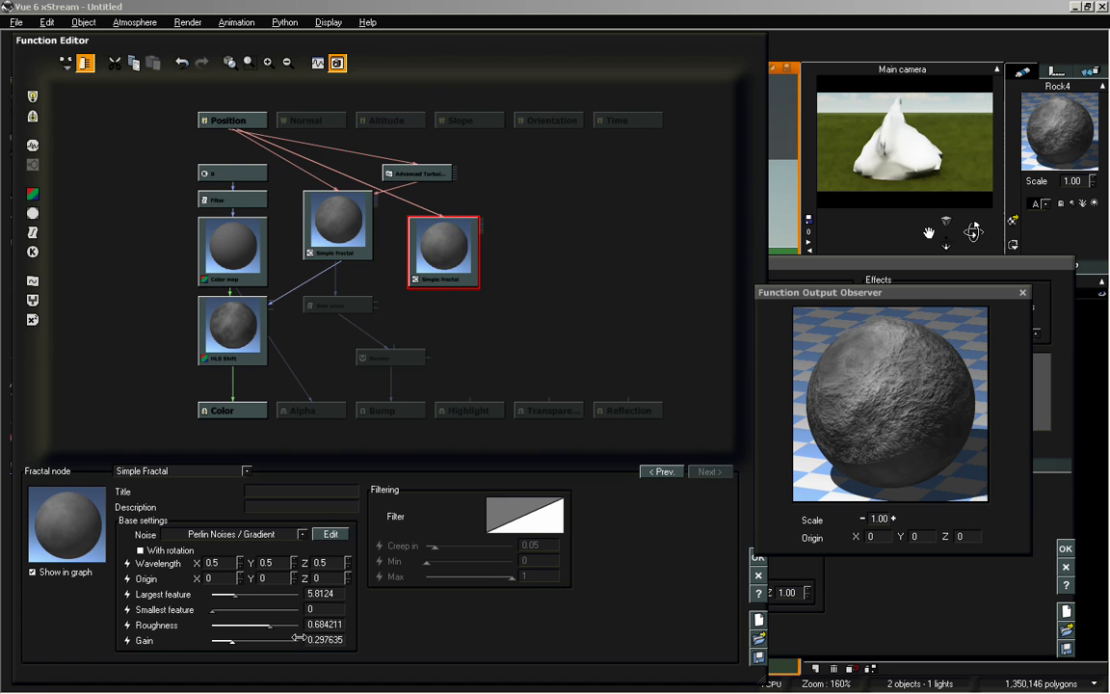
left_click_drag(270, 625, 241, 594)
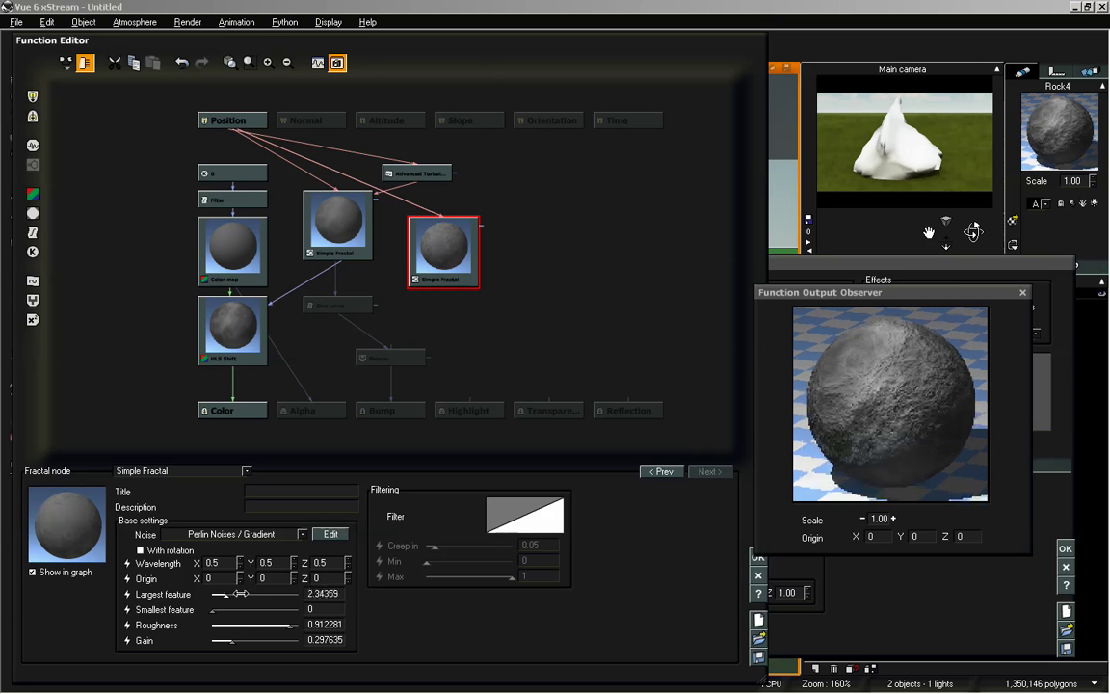
left_click_drag(232, 639, 264, 640)
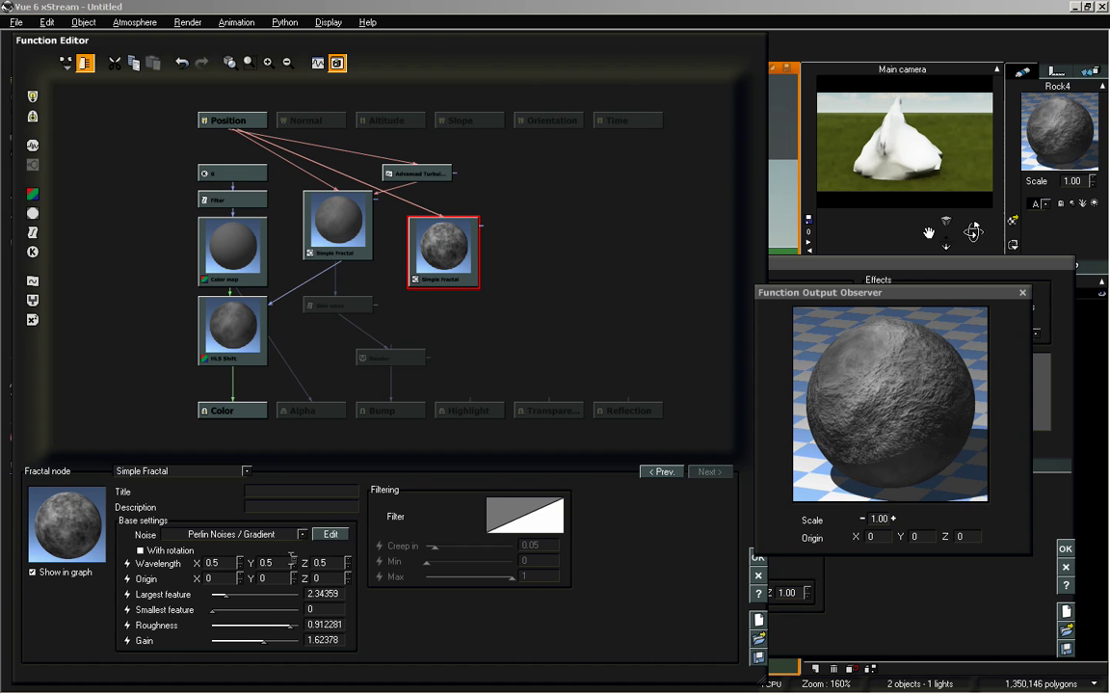
- Try a wavelength of 0.2 in X, Y and Z on the second Simple Fractal
double_click(217, 561)
type("2")
key("Tab")
type("2")
key("Tab")
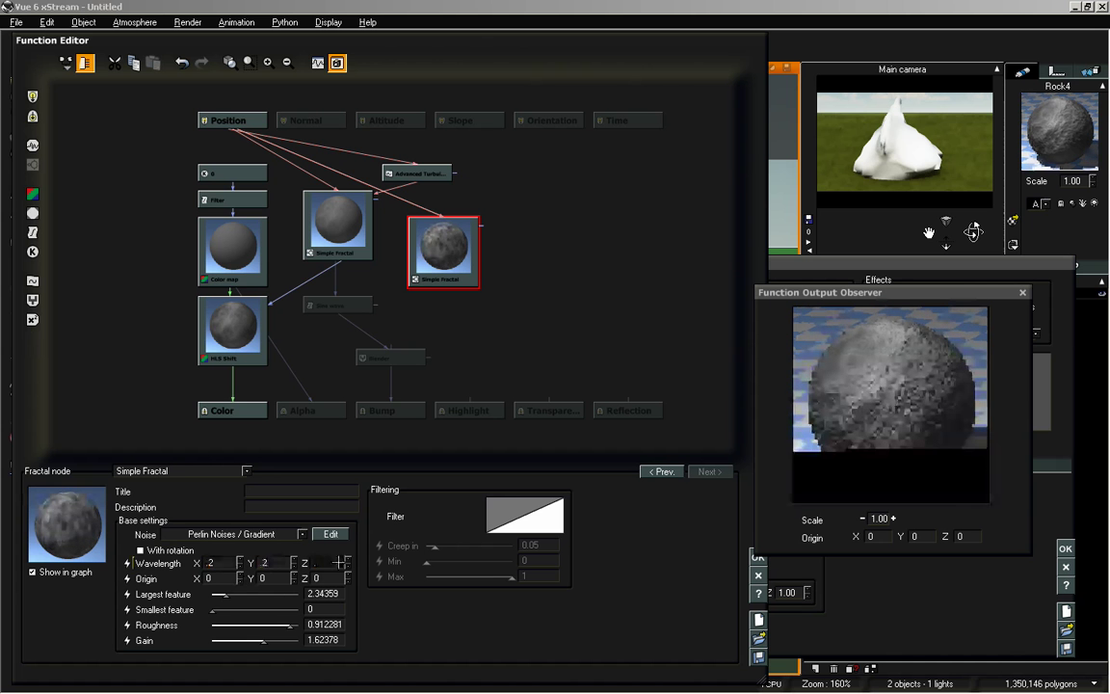
type("2")
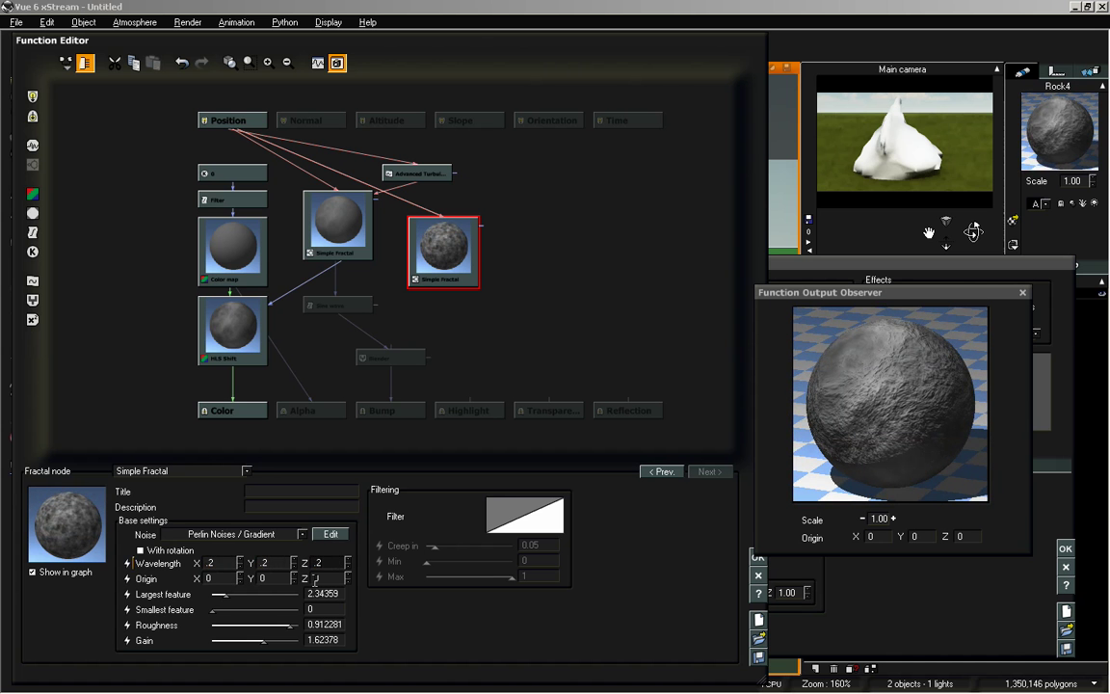
- Set the second Simple Fractal's wavelength to 0.1 in X, Y and Z, with roughness about 0.84 and gain about 1.22
double_click(230, 564)
type(".1")
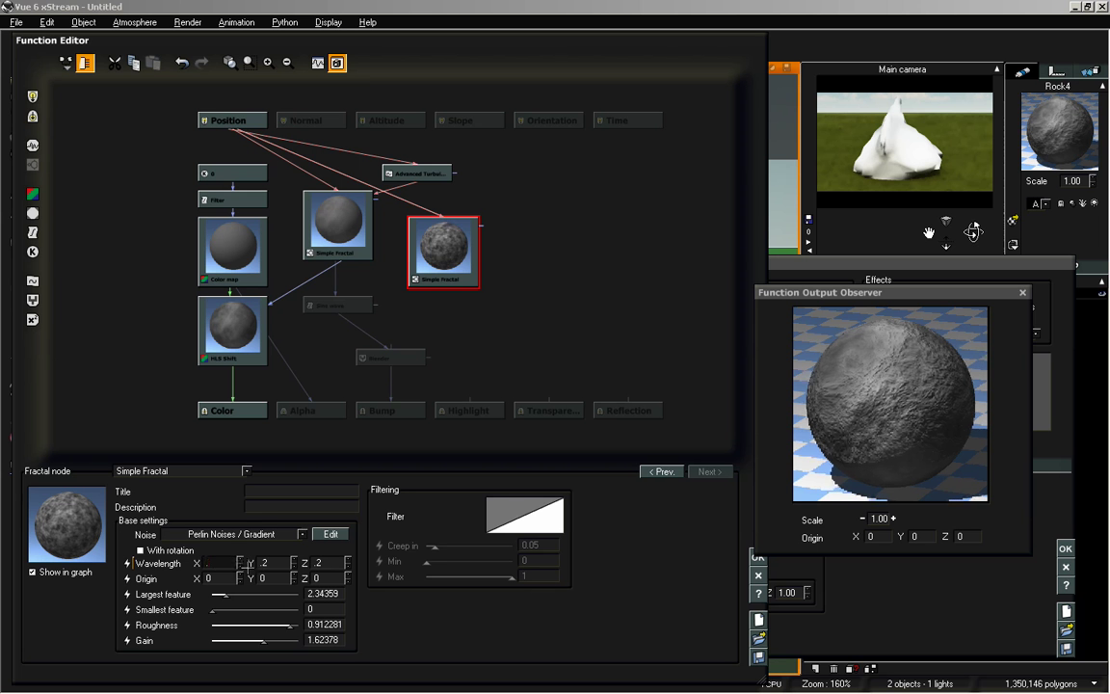
double_click(269, 560)
type(".1")
double_click(322, 559)
type(".1")
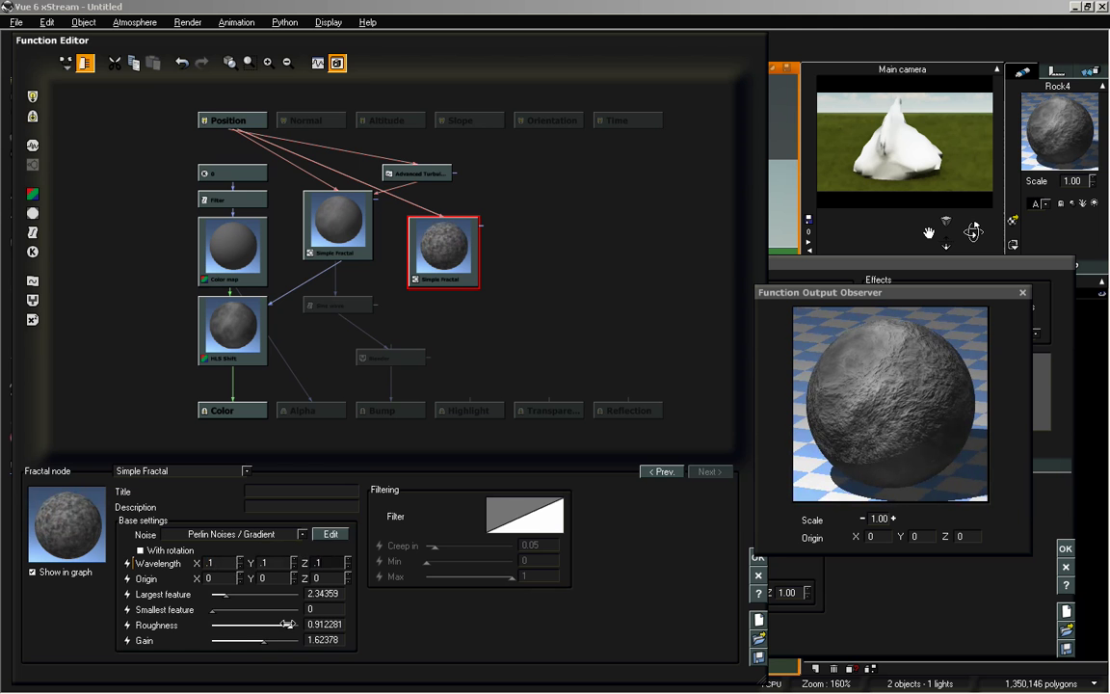
left_click_drag(289, 624, 265, 639)
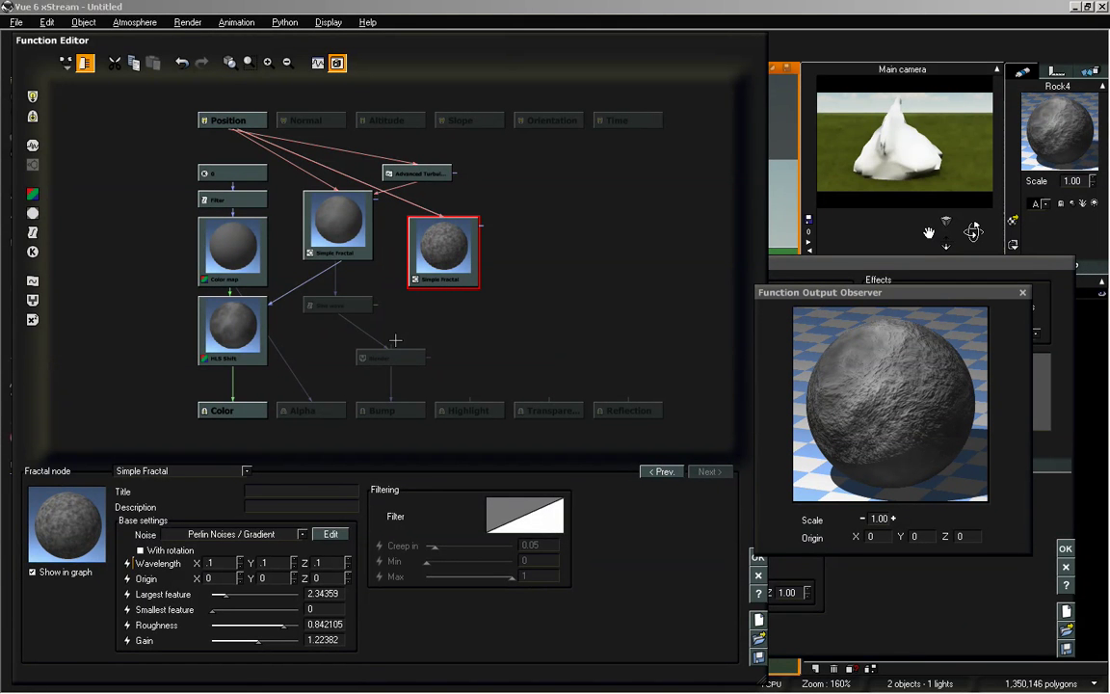
- Link the second Simple Fractal into the Blender node and raise the blend ratio to about 0.84
left_click_drag(390, 347, 449, 278)
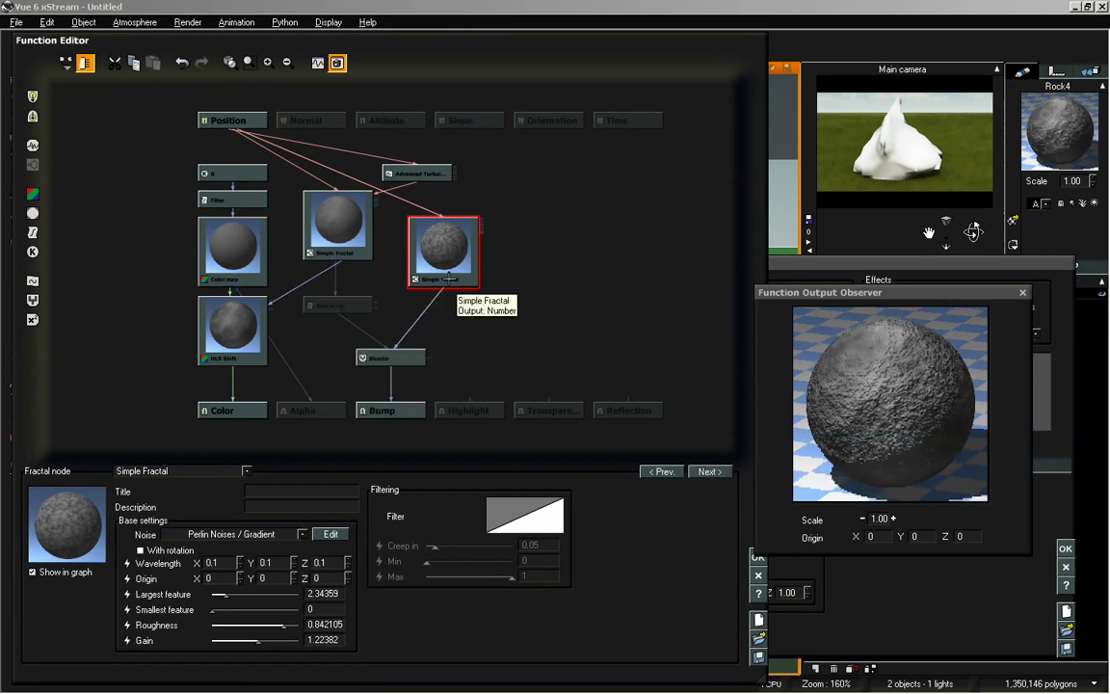
left_click(401, 365)
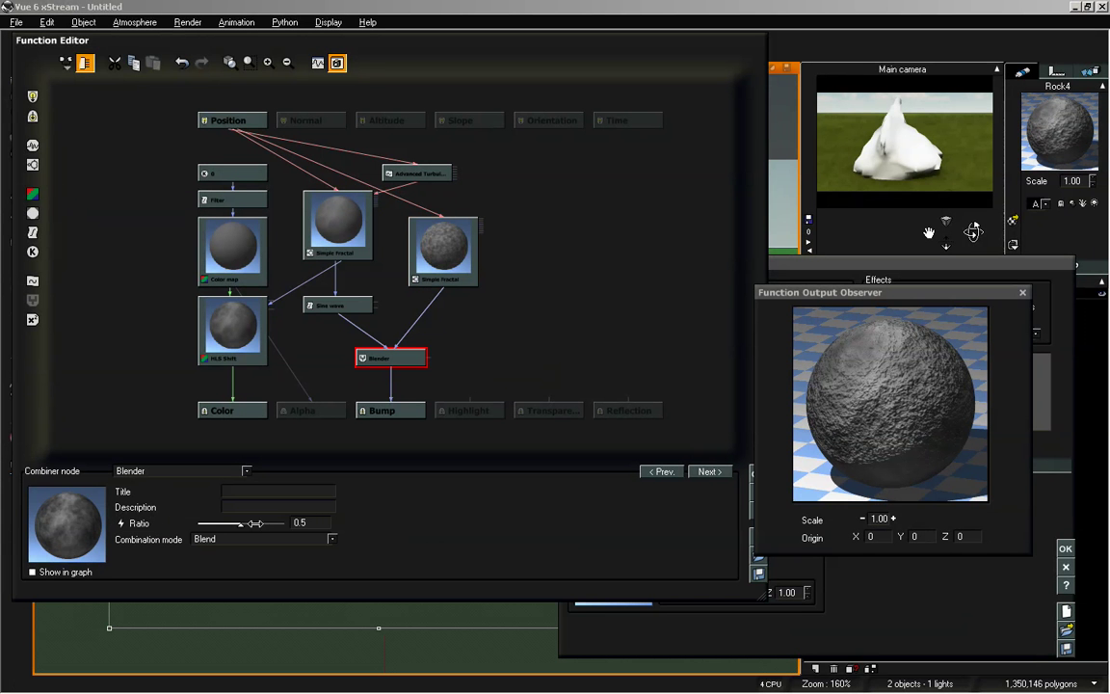
mouse_move(252, 523)
left_mouse_down()
mouse_move(239, 523)
mouse_move(270, 522)
left_mouse_up()
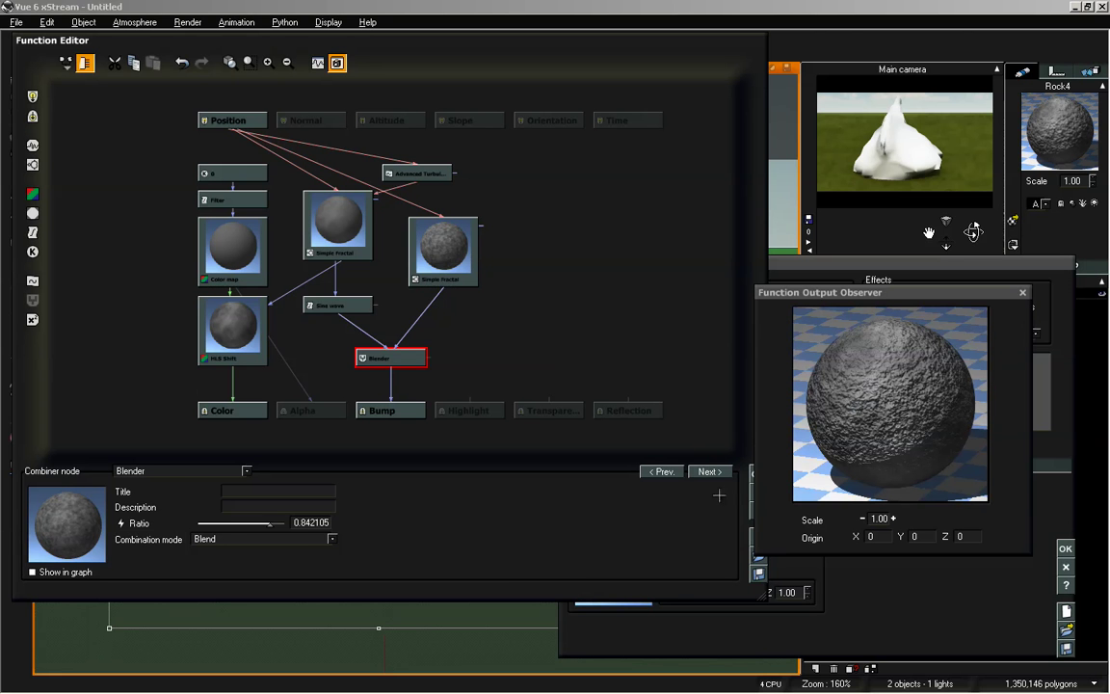
- Change the second Simple Fractal's noise to the cellular pattern Chipped
left_click(476, 246)
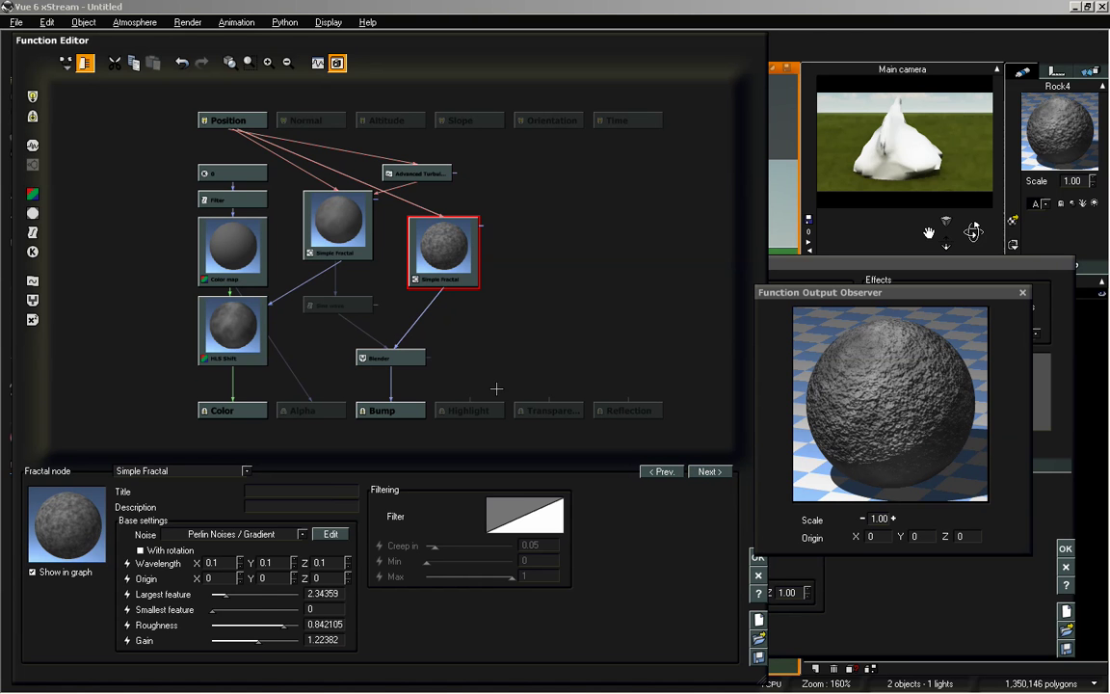
left_click(231, 533)
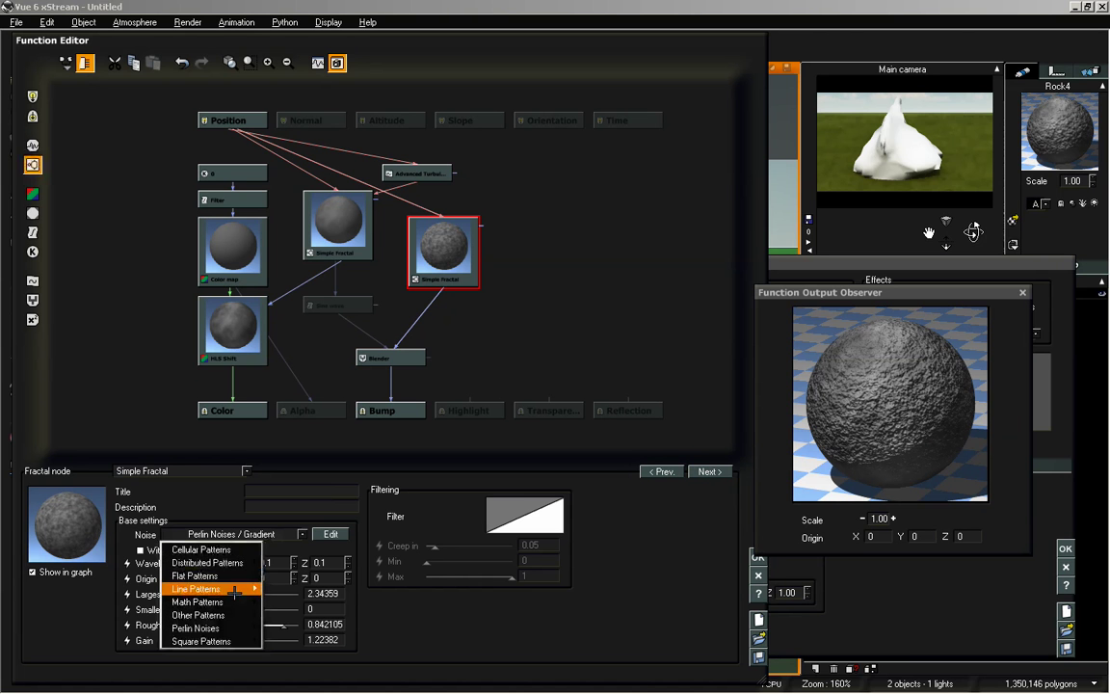
mouse_move(236, 549)
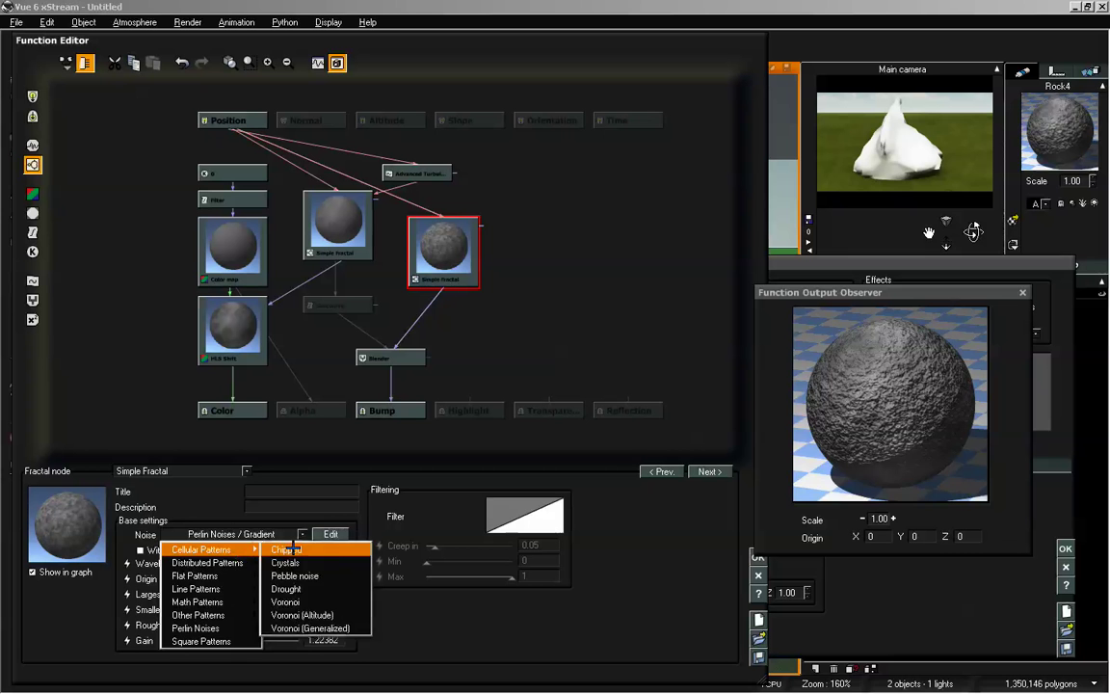
left_click(292, 548)
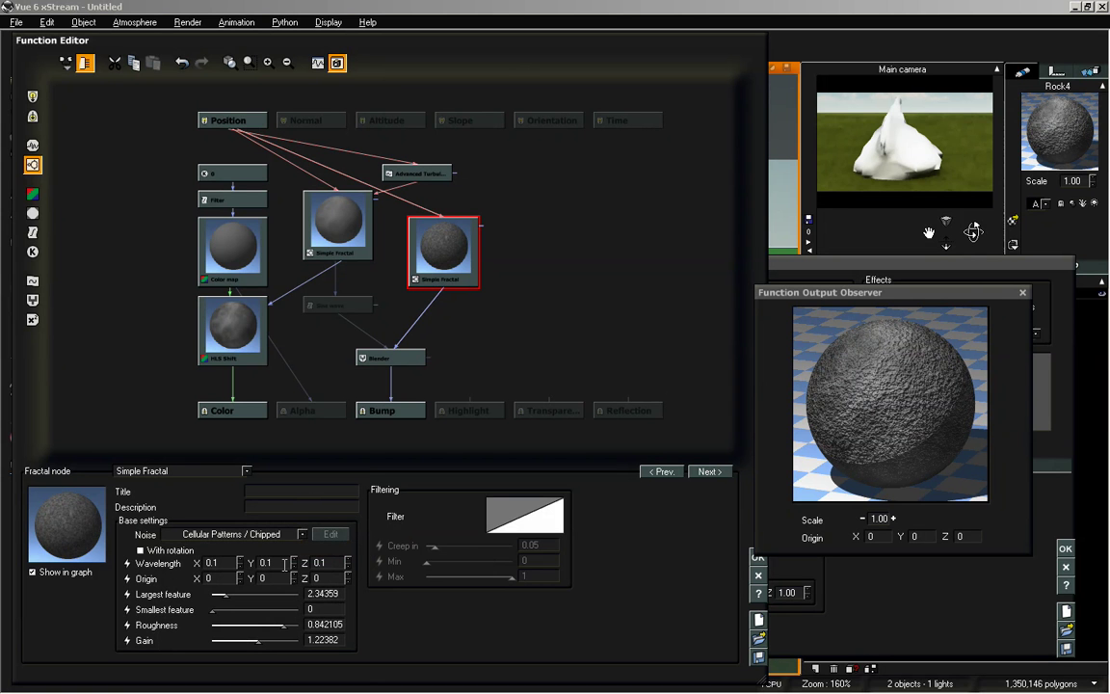
- Set the Blender node's ratio to about 0.46, trying the Add combination mode before switching to Max
left_click(388, 358)
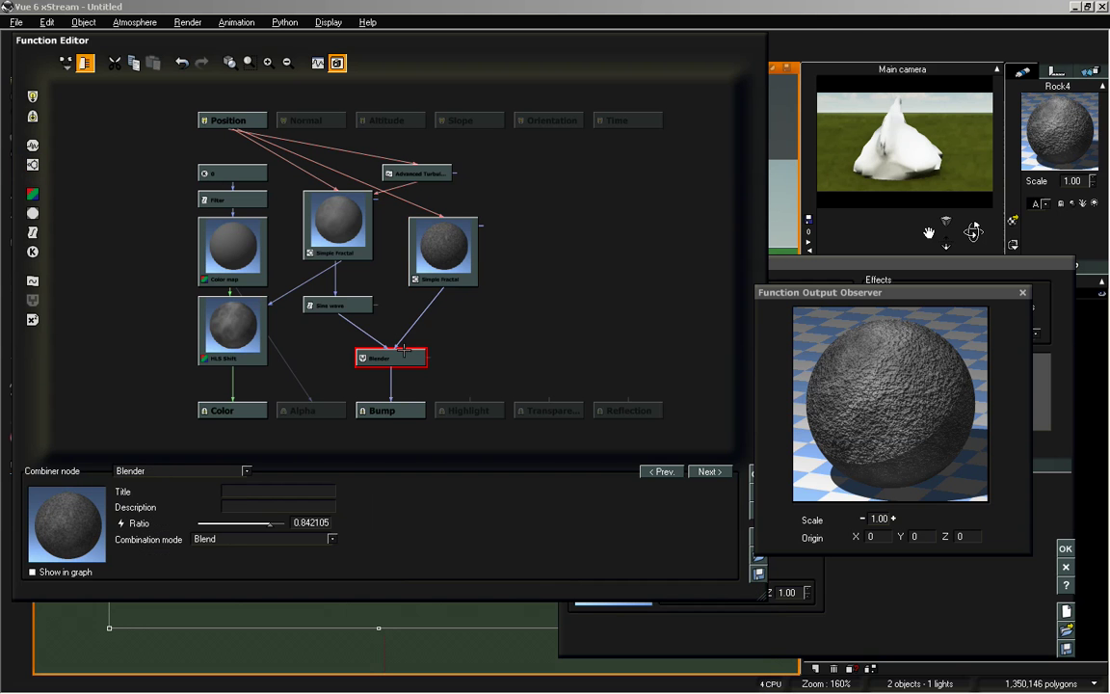
left_click(272, 539)
left_click(272, 557)
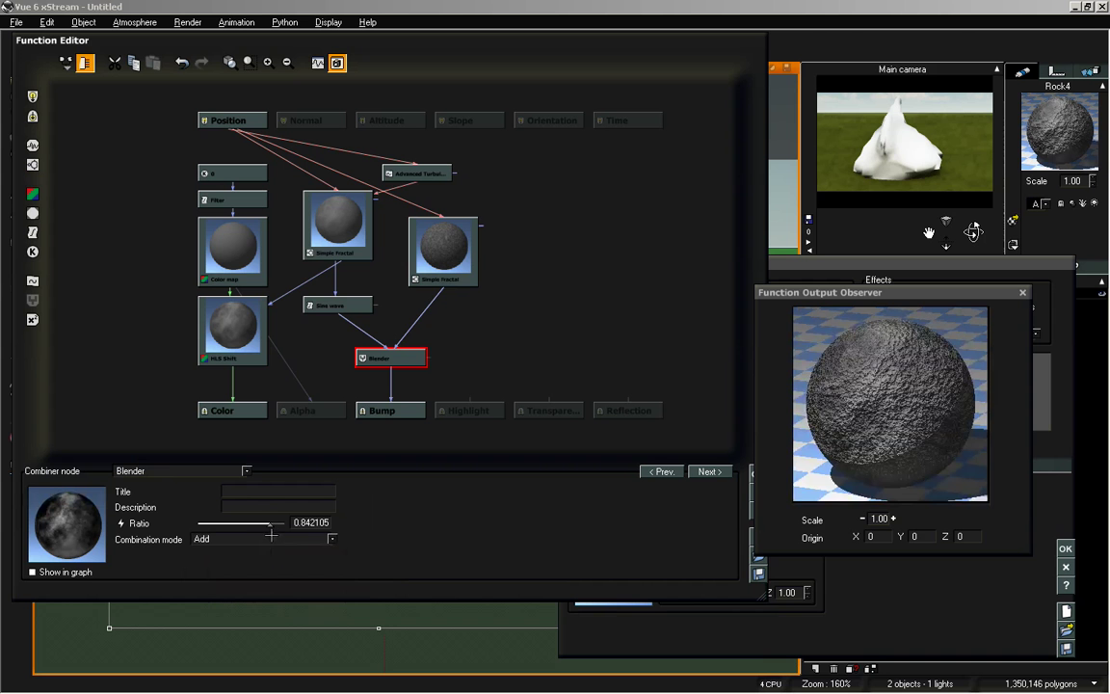
left_click_drag(277, 522, 248, 519)
left_click_drag(249, 522, 245, 524)
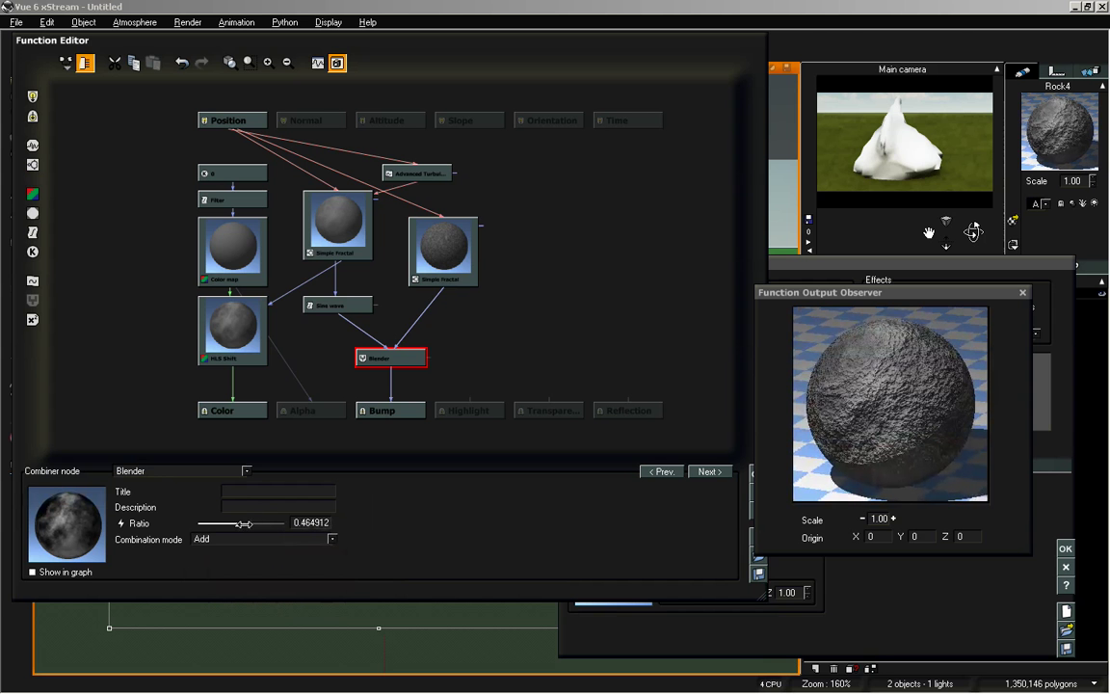
left_click(260, 538)
left_click(207, 526)
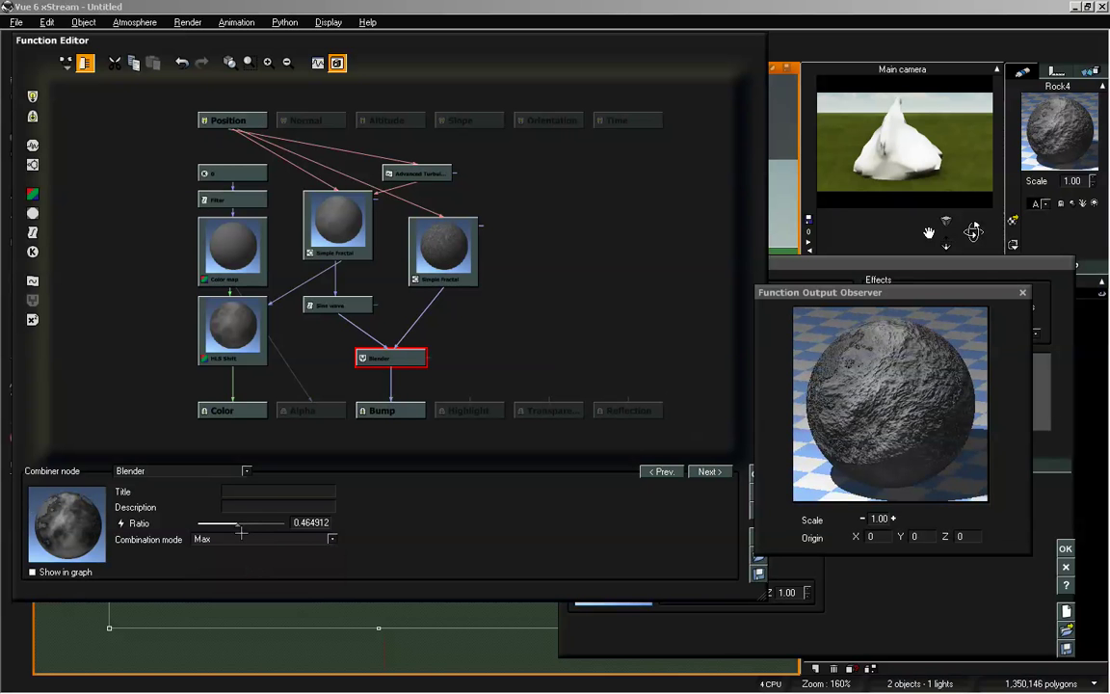
- Try the Subtract and Multiply combination modes on the Blender node at several different ratios
left_click(241, 539)
left_click(240, 598)
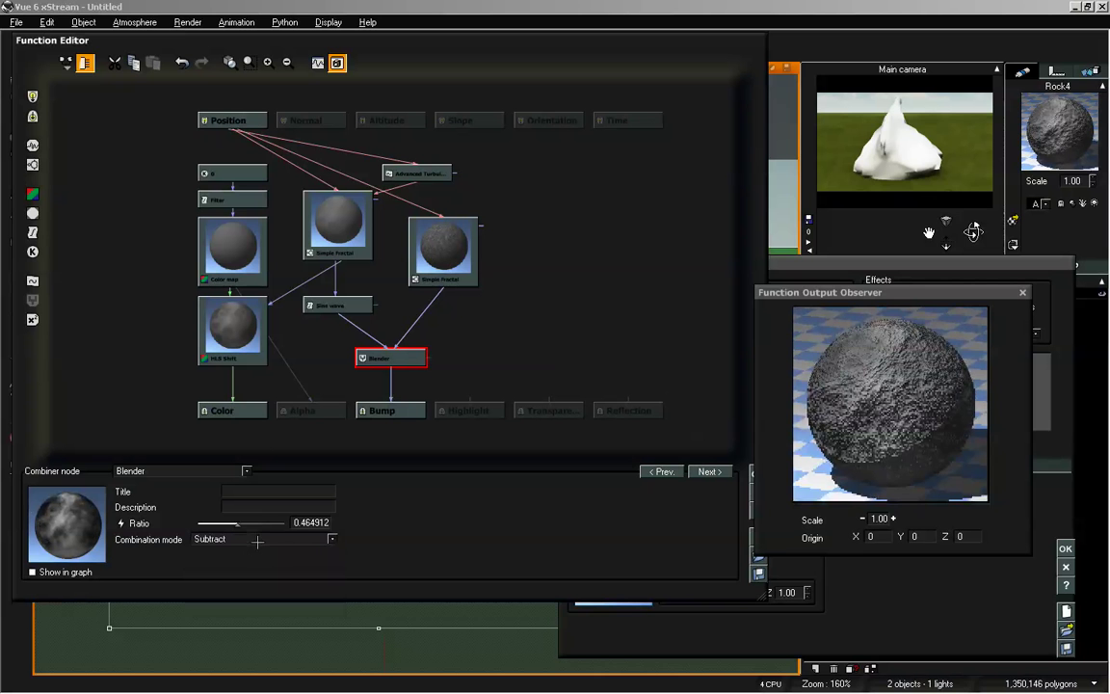
left_click_drag(239, 515, 218, 522)
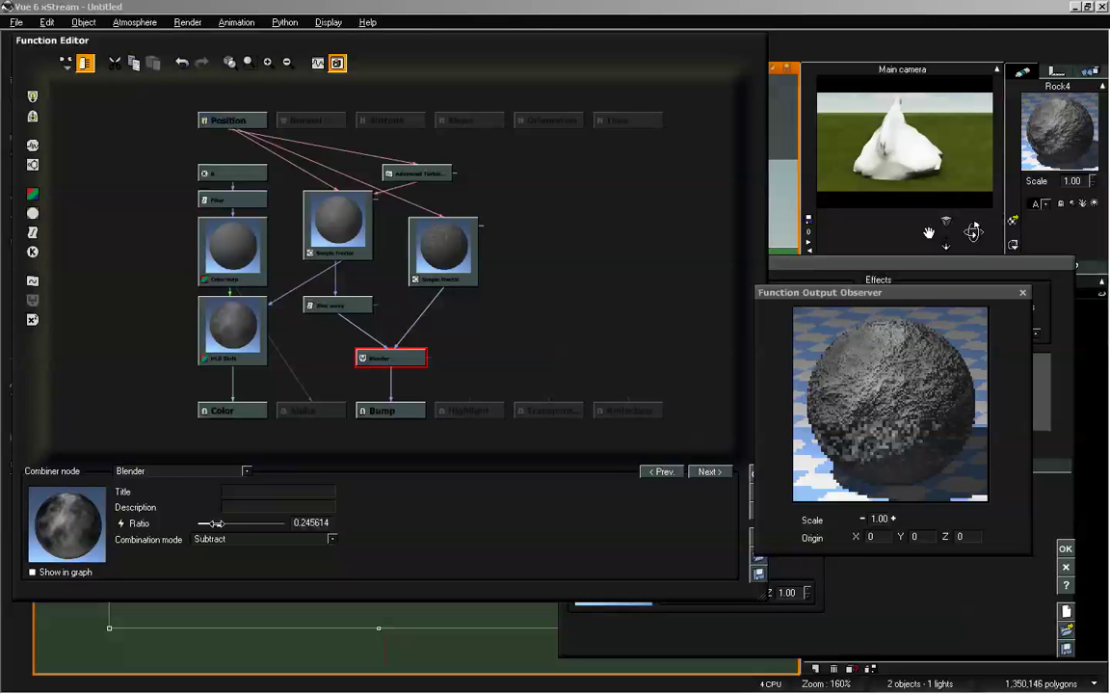
left_click_drag(217, 522, 243, 532)
left_click(246, 539)
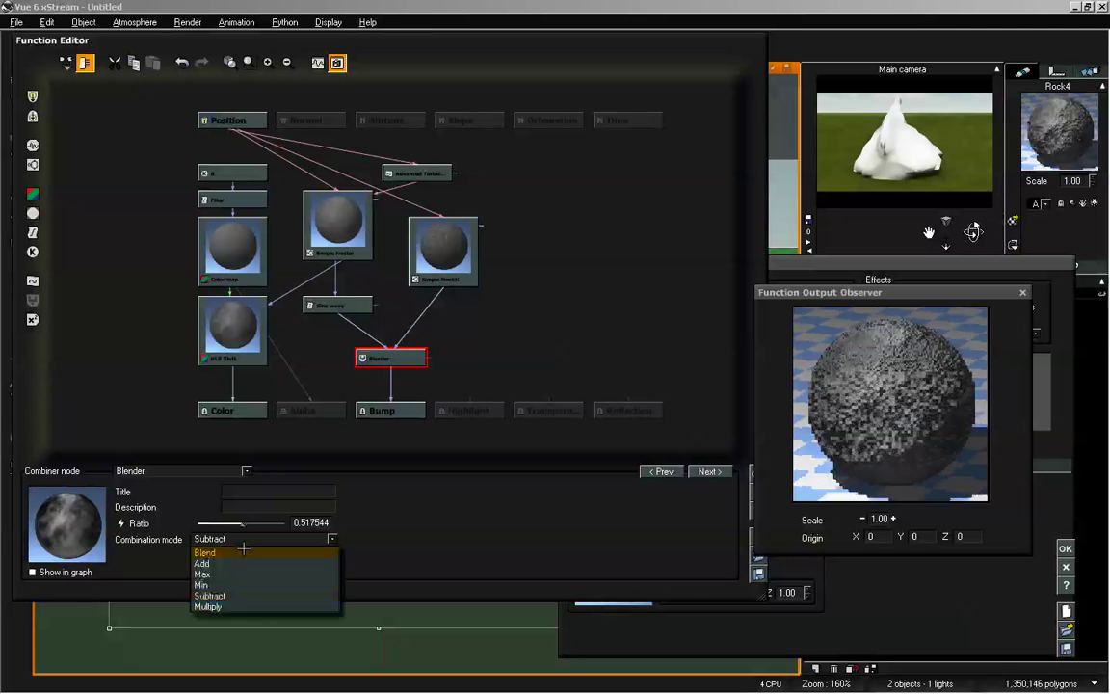
left_click(276, 549)
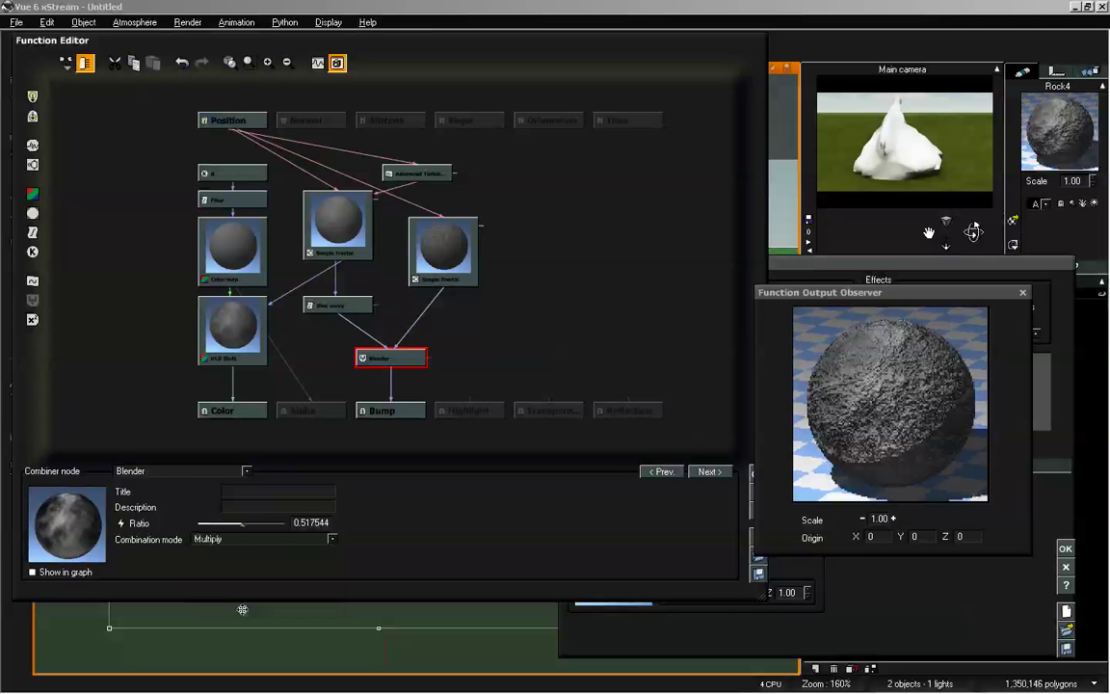
left_click(262, 524)
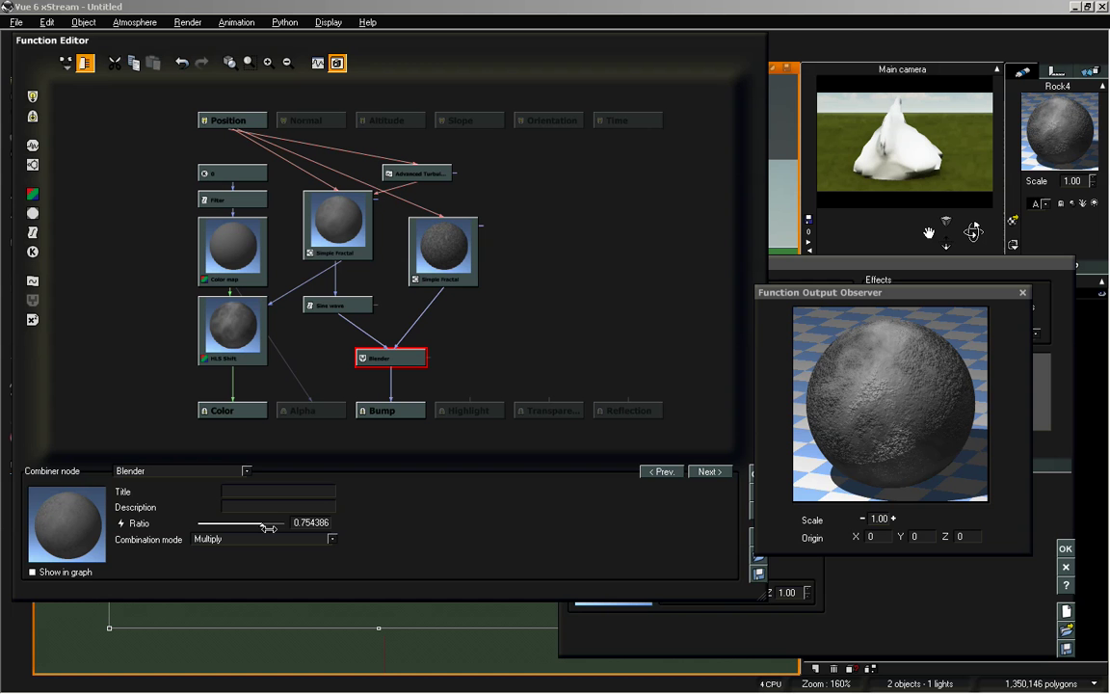
left_click_drag(273, 520, 241, 523)
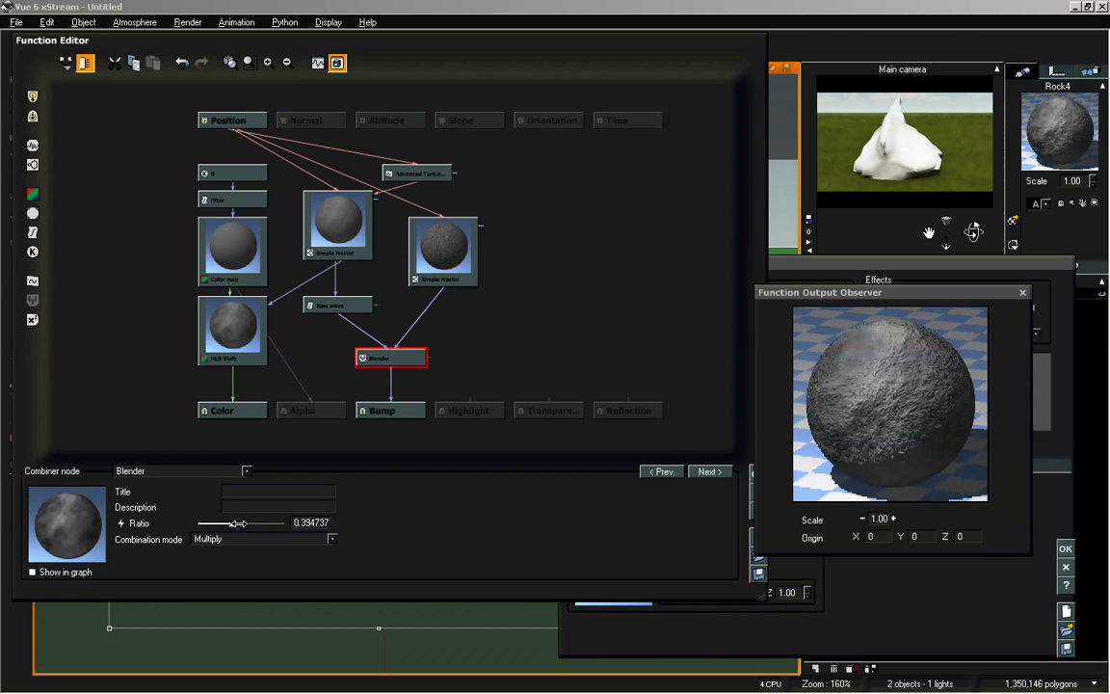
- Return the Blender node to the Blend combination mode with a ratio of about 0.43
left_click(232, 538)
left_click(232, 551)
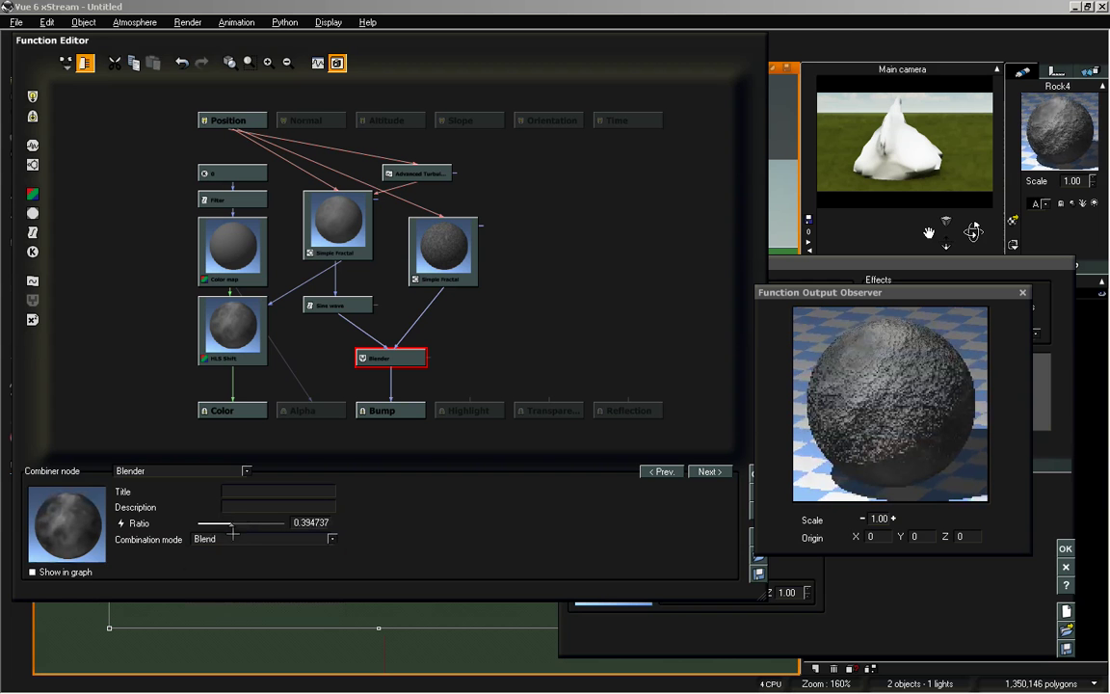
mouse_move(232, 523)
left_mouse_down()
mouse_move(254, 522)
mouse_move(239, 523)
left_mouse_up()
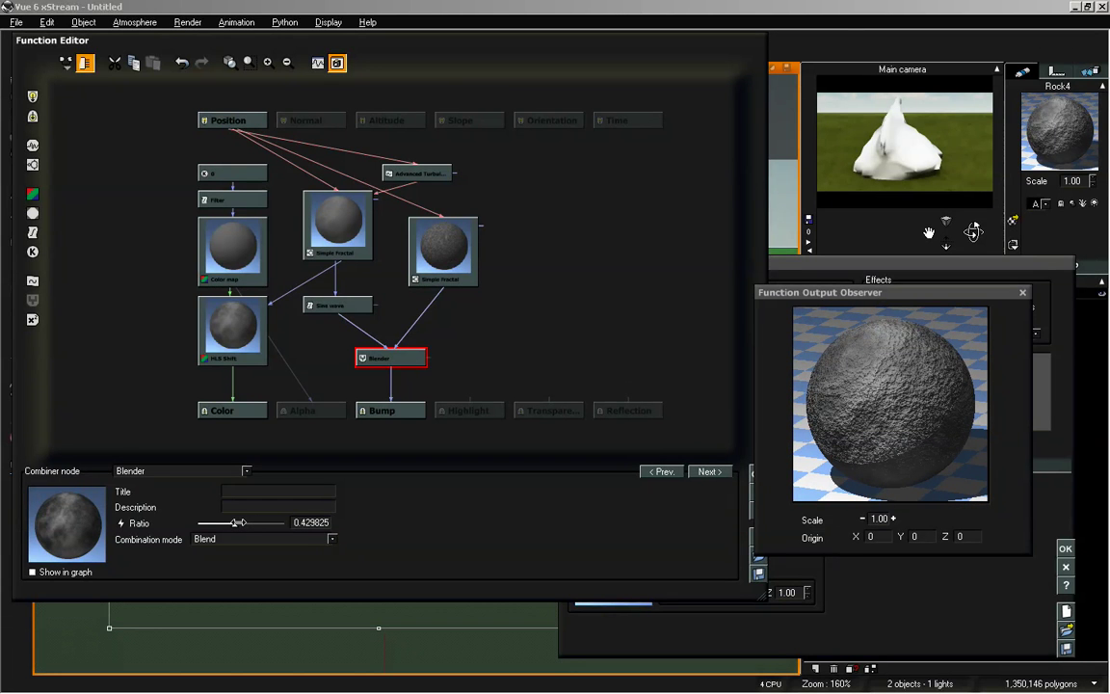
- Raise the first Simple Fractal's gain to about 0.36 and set the Sine wave filter's contrast to about 5.38 and brightness to about -0.32
left_click(339, 227)
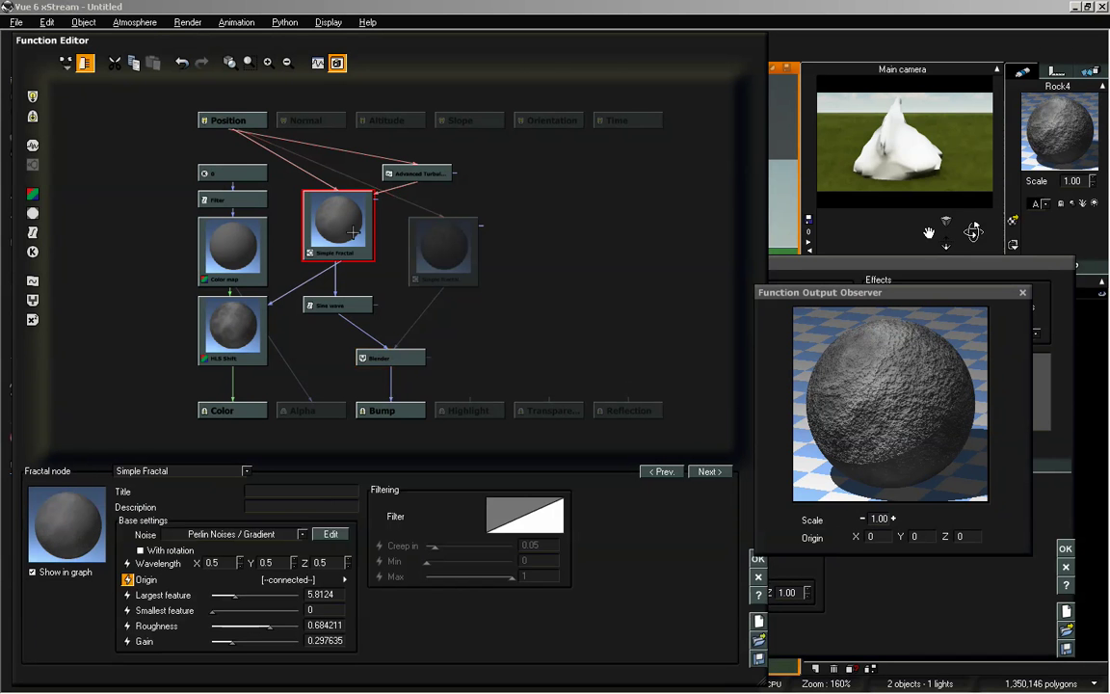
left_click_drag(235, 642, 234, 641)
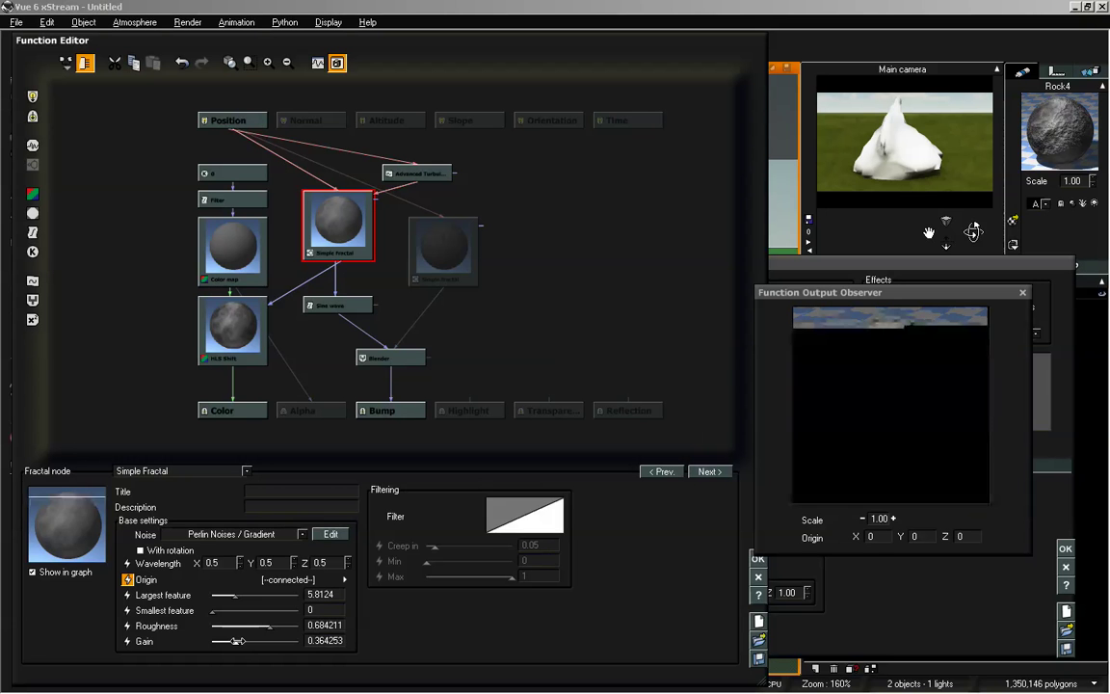
left_click(336, 305)
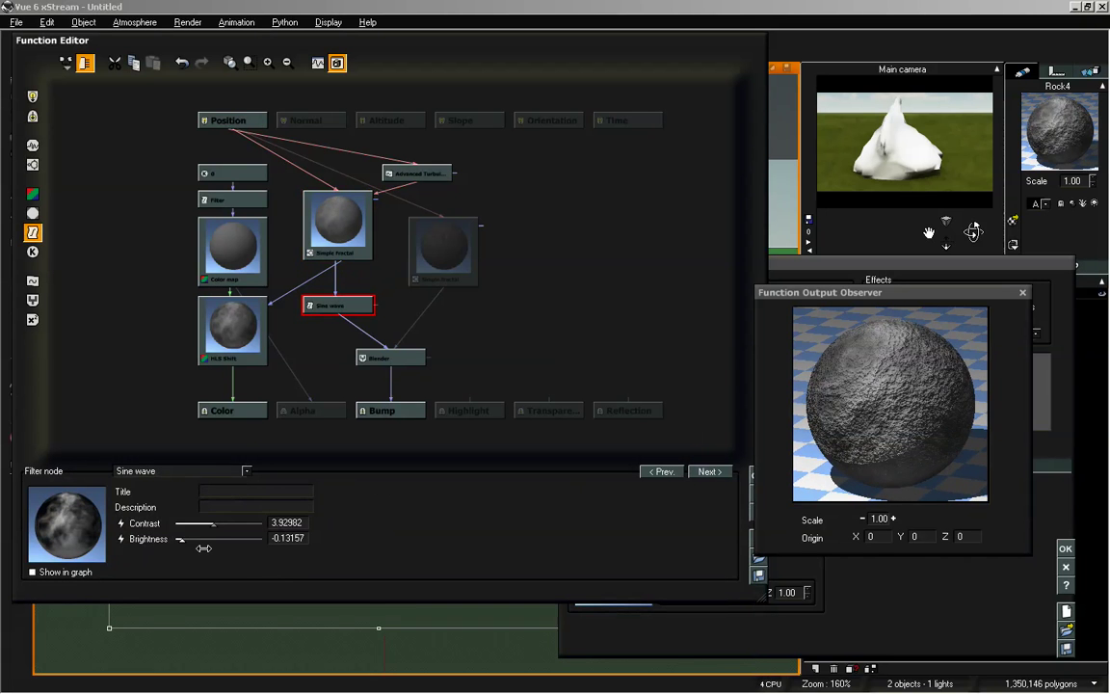
left_click_drag(185, 541, 226, 524)
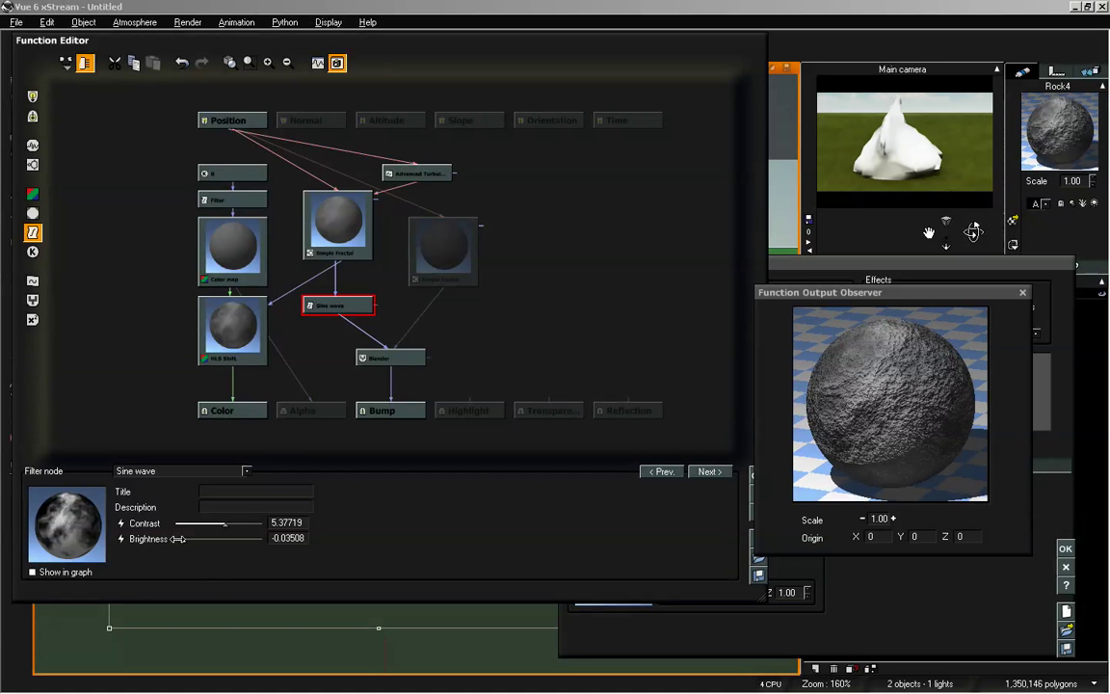
left_click_drag(179, 538, 175, 539)
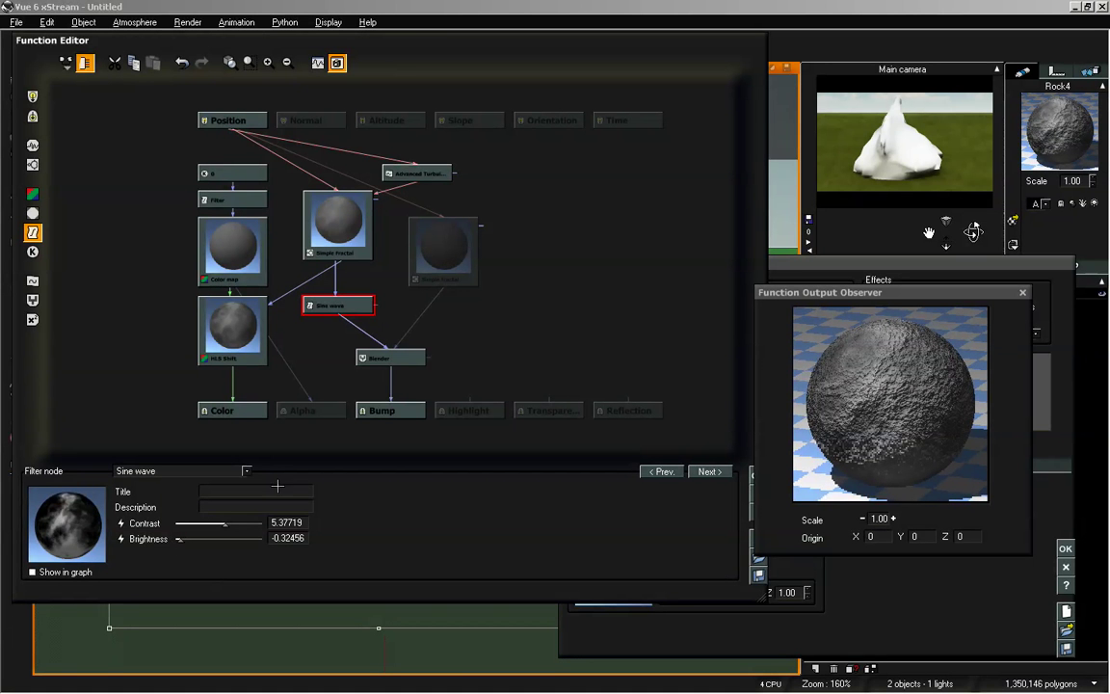
- Raise the second Simple Fractal's gain to about 1.83 and accept the function graph and the material
left_click(466, 253)
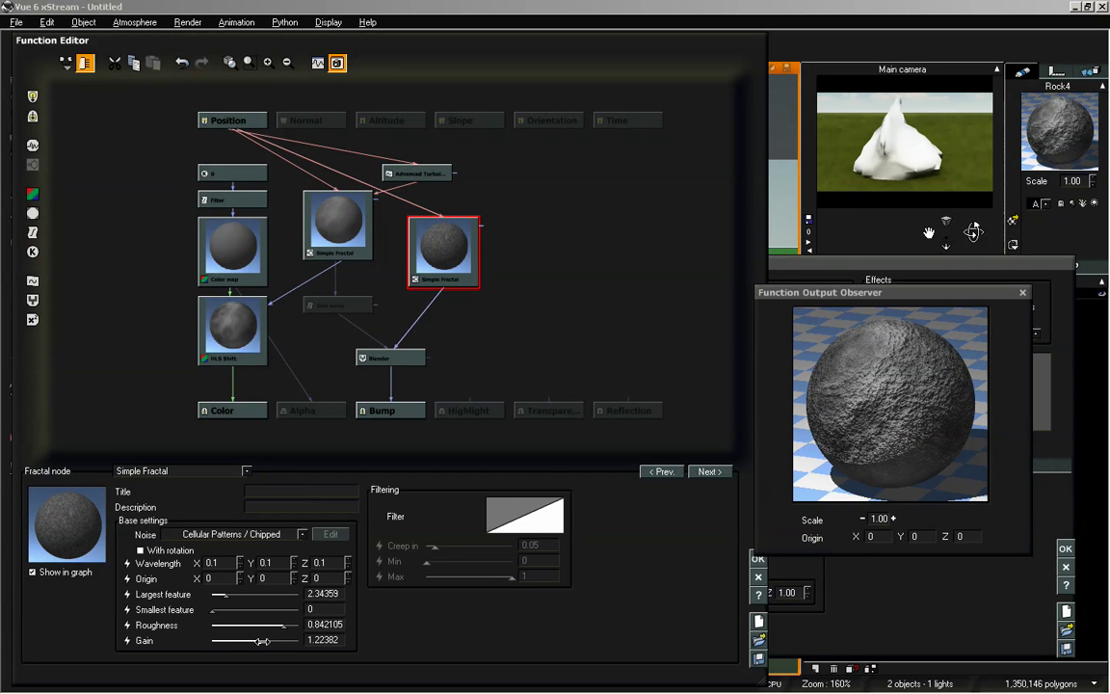
left_click_drag(262, 640, 275, 636)
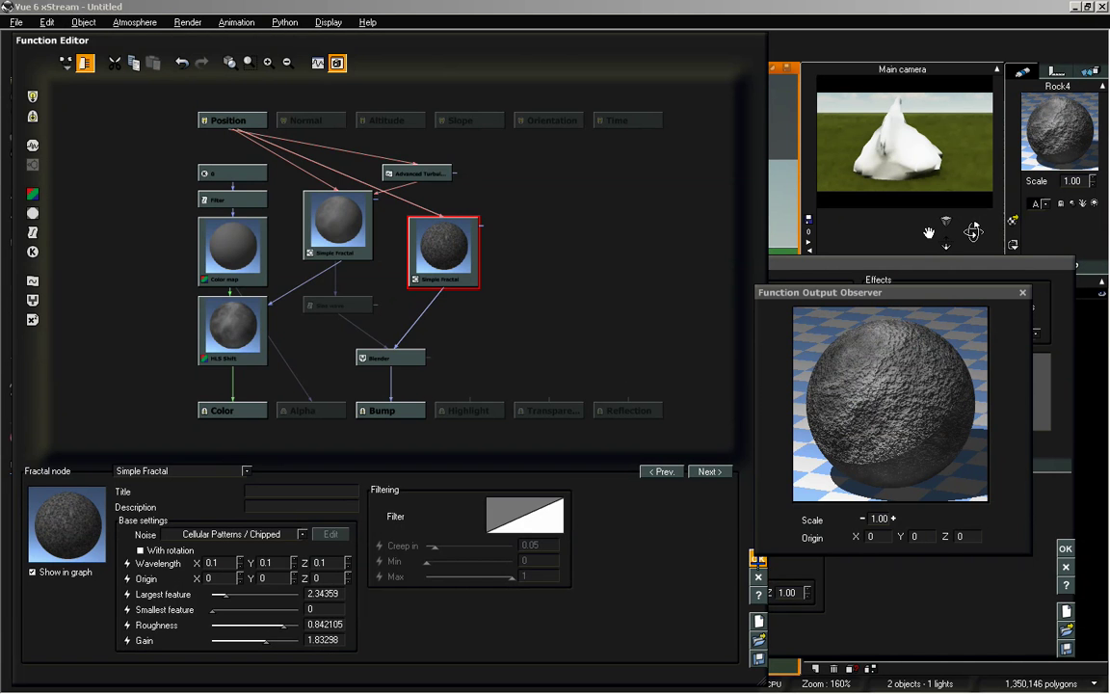
left_click(757, 561)
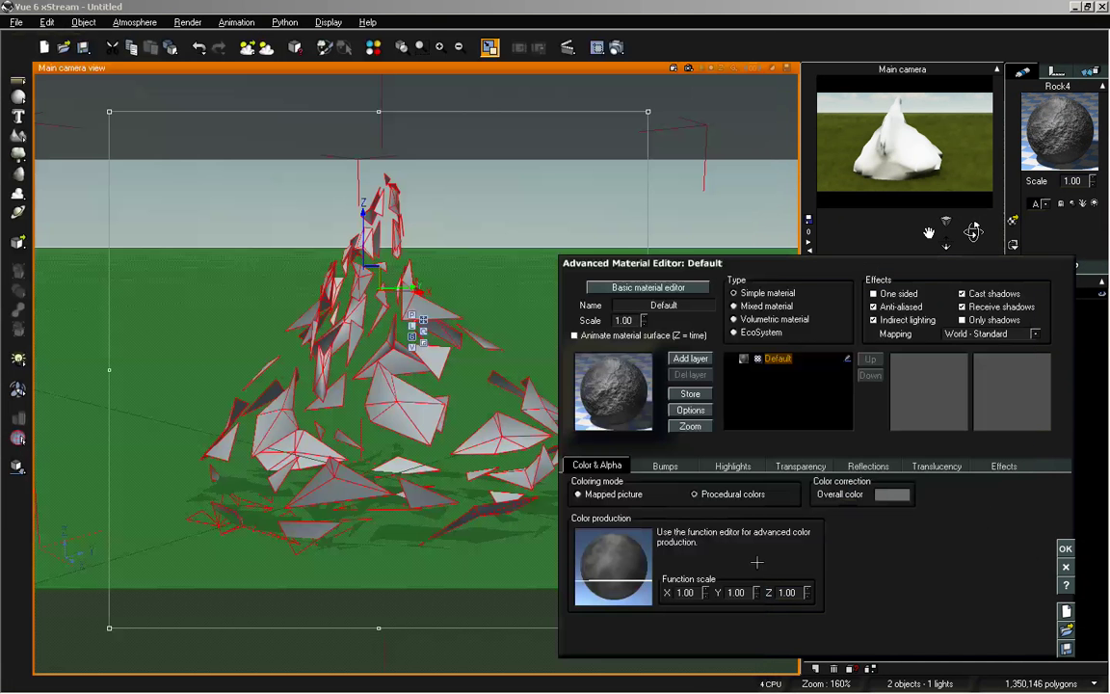
left_click(1066, 548)
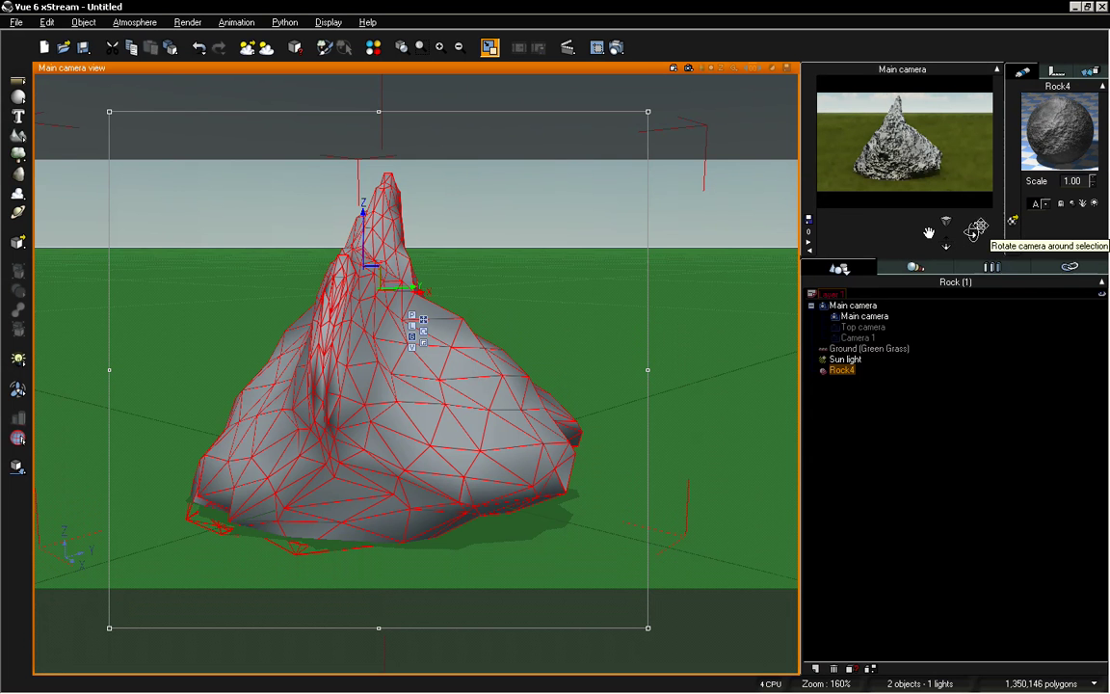
- Change the rock material's mapping to Object - Standard and accept the material
left_click_drag(975, 231, 979, 231)
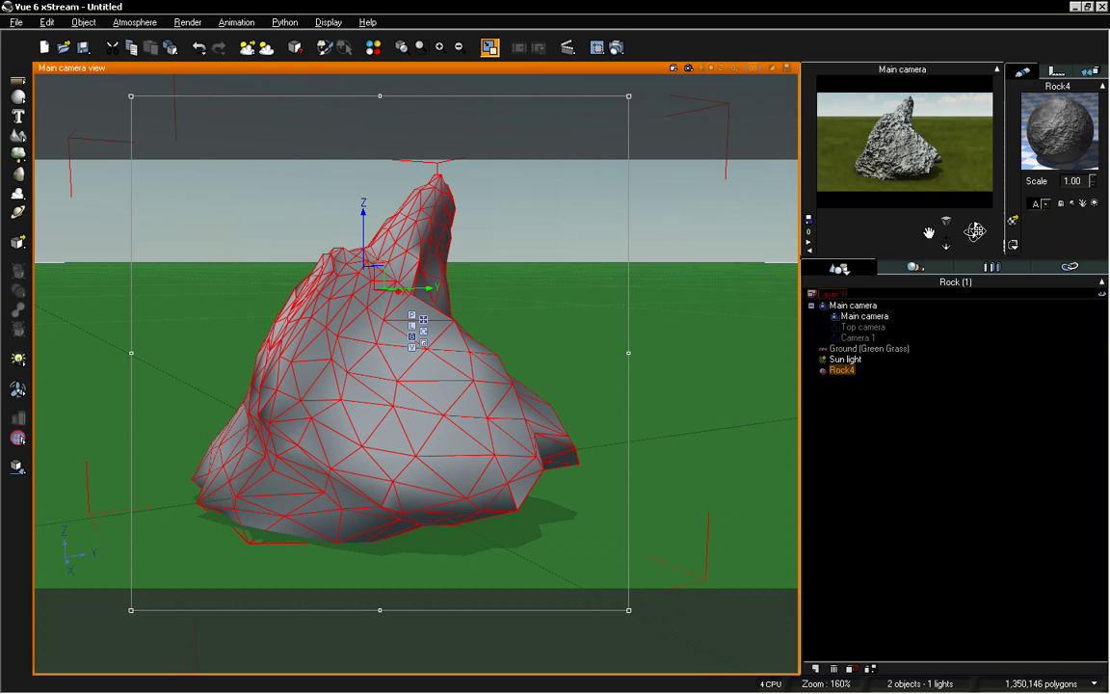
double_click(1041, 125)
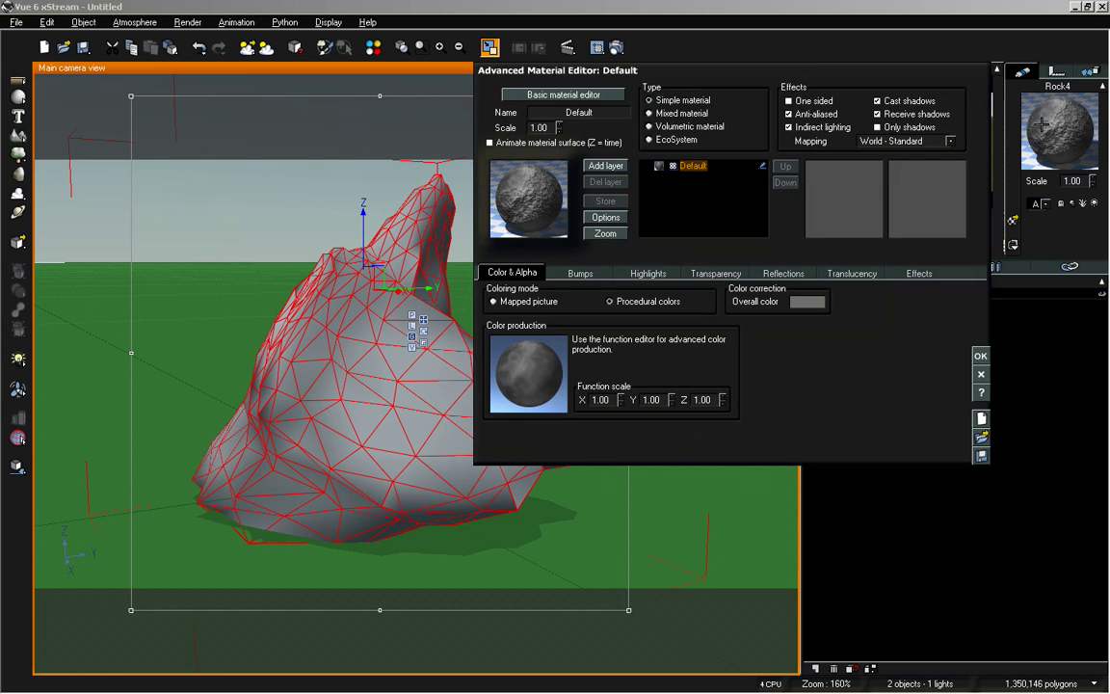
left_click_drag(812, 67, 800, 143)
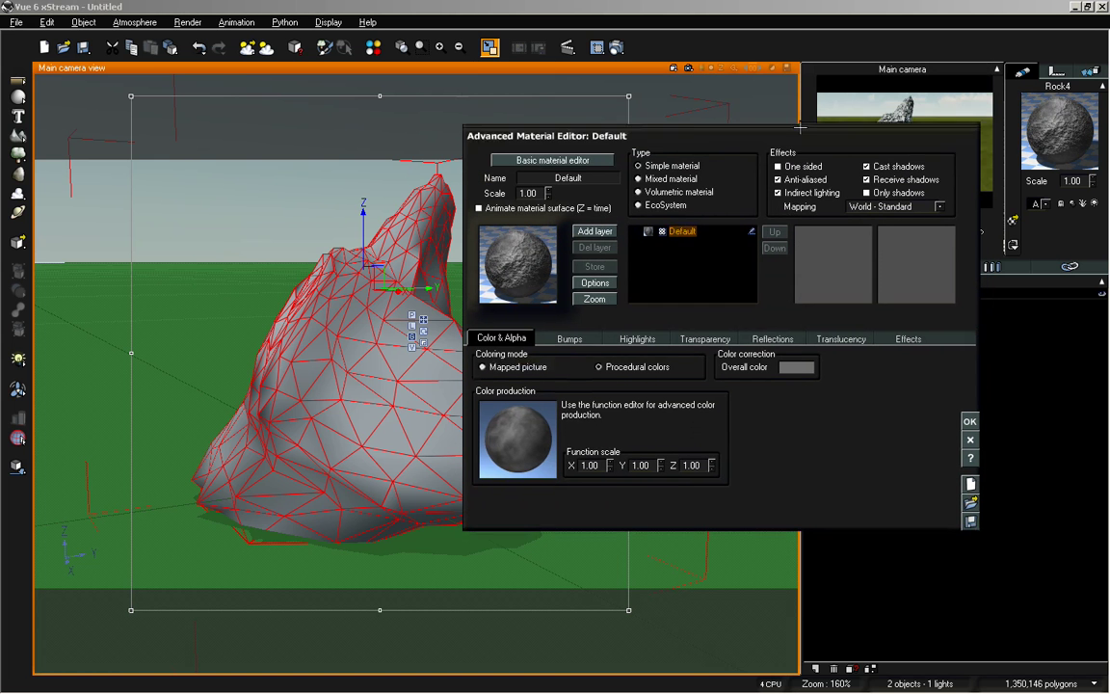
left_click(903, 217)
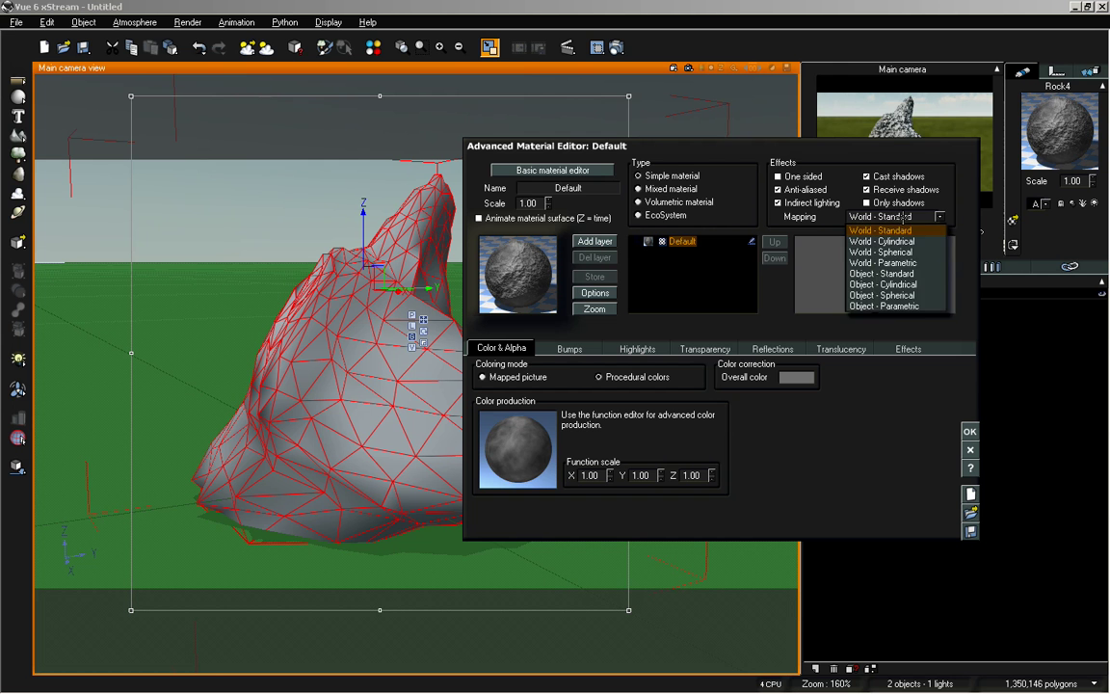
left_click(882, 274)
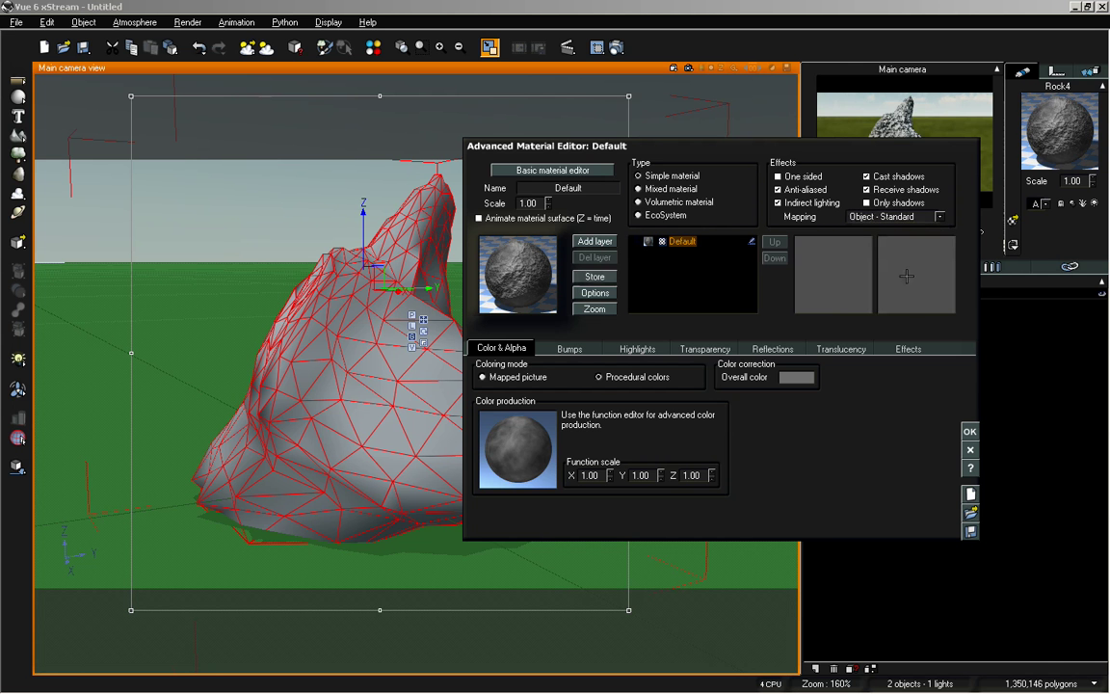
left_click(969, 430)
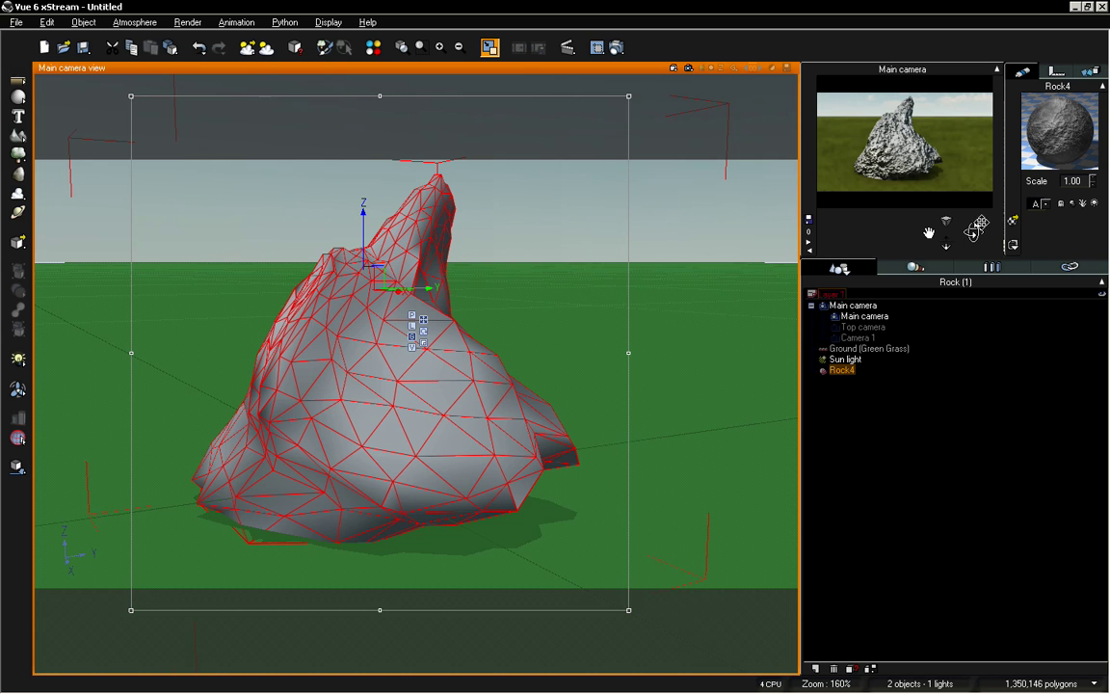
- Render the rock scene to screen at 1024x576 with the Broadcast quality preset, and close the finished render
left_click_drag(947, 234, 953, 246)
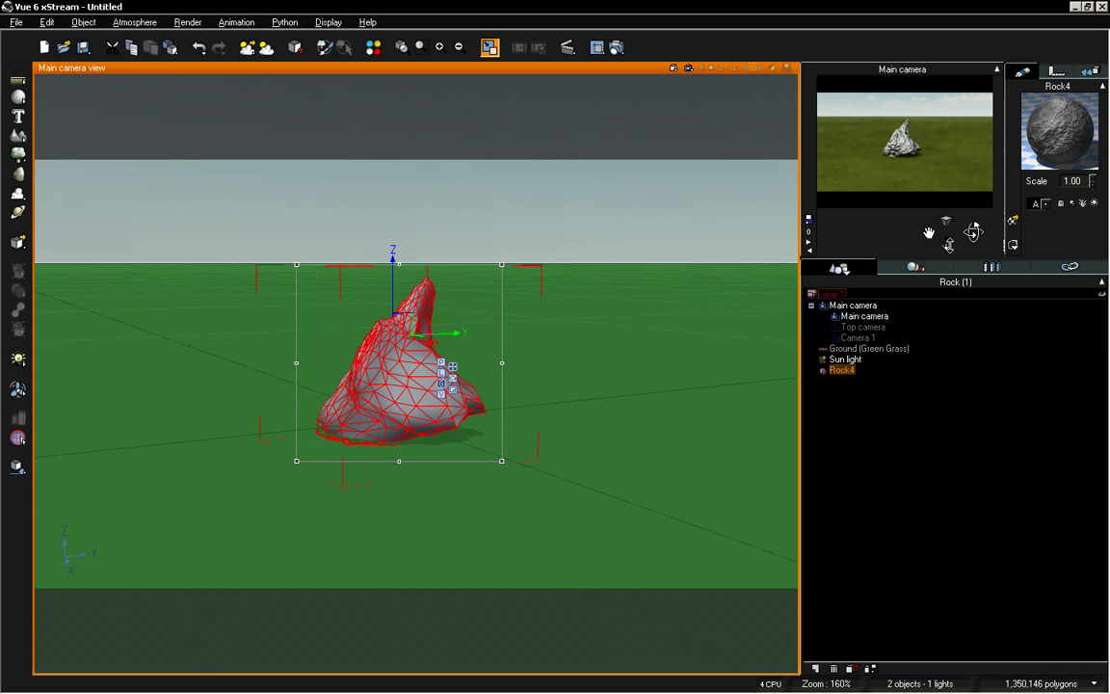
mouse_move(968, 236)
left_mouse_down()
mouse_move(949, 247)
mouse_move(973, 233)
mouse_move(929, 233)
left_mouse_up()
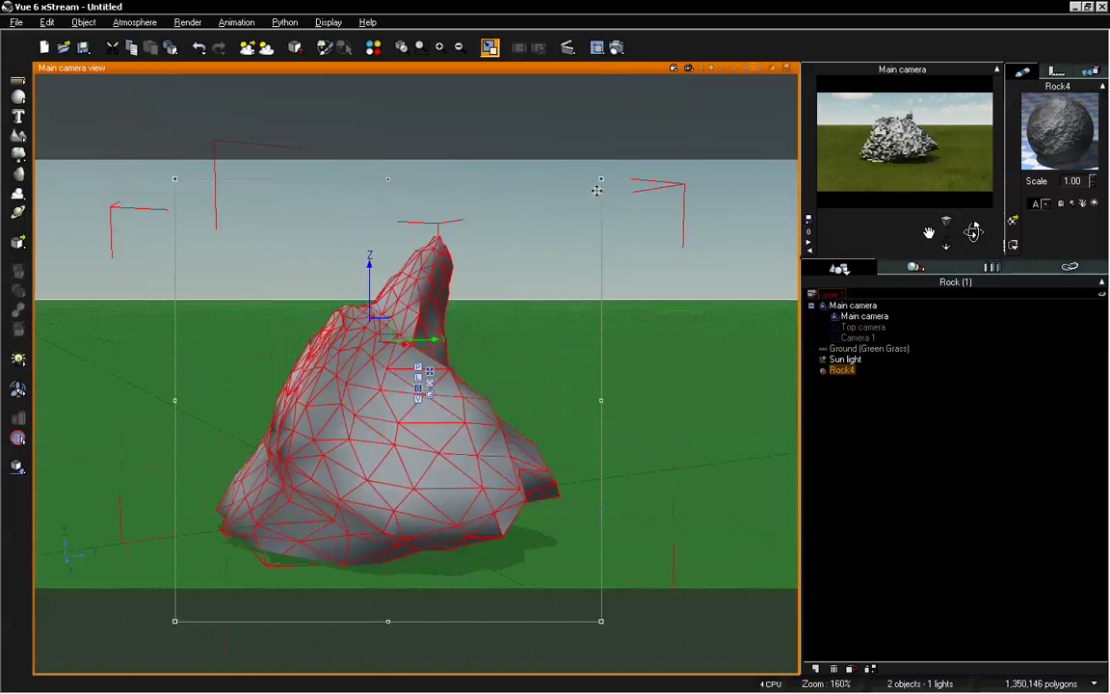
left_click(567, 47)
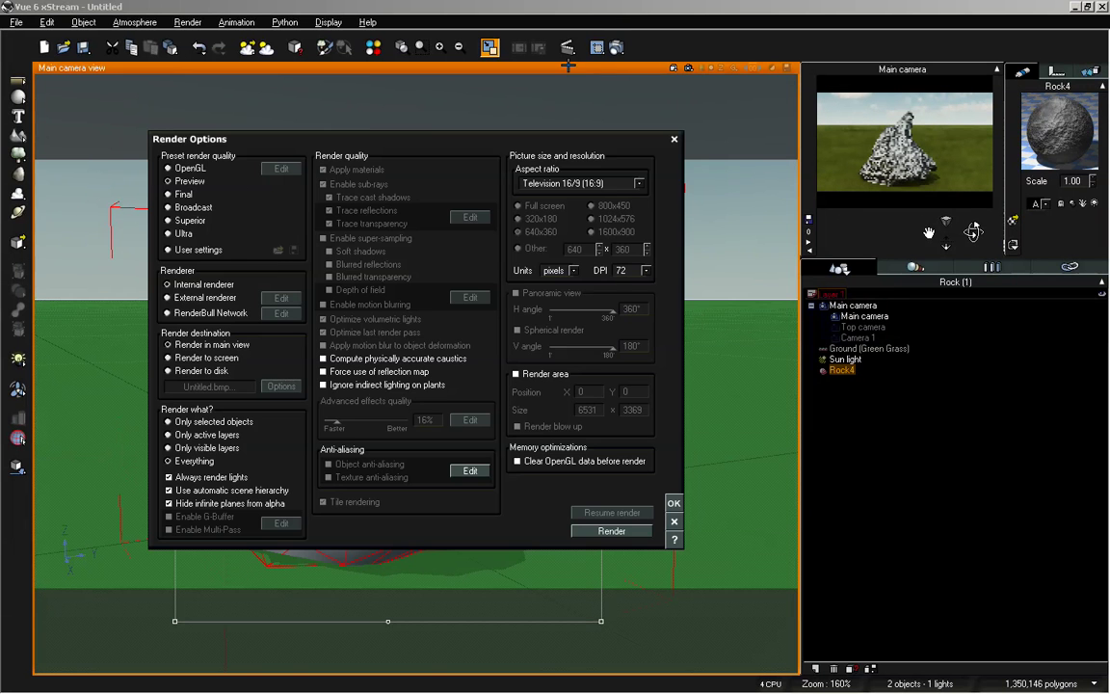
left_click(177, 194)
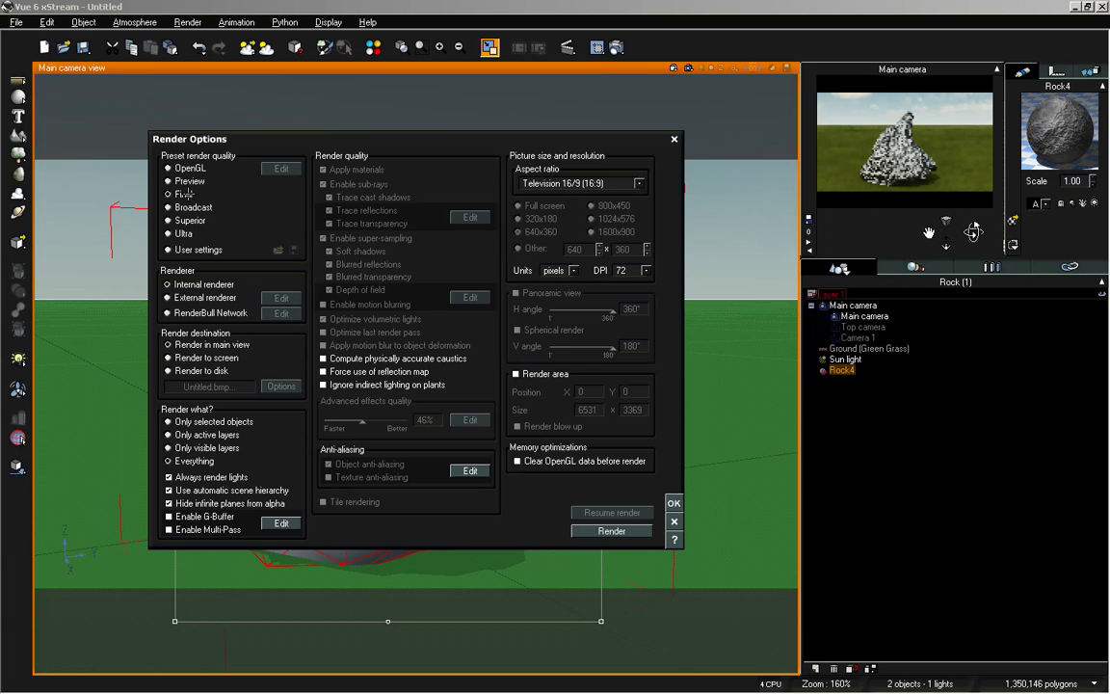
left_click(178, 208)
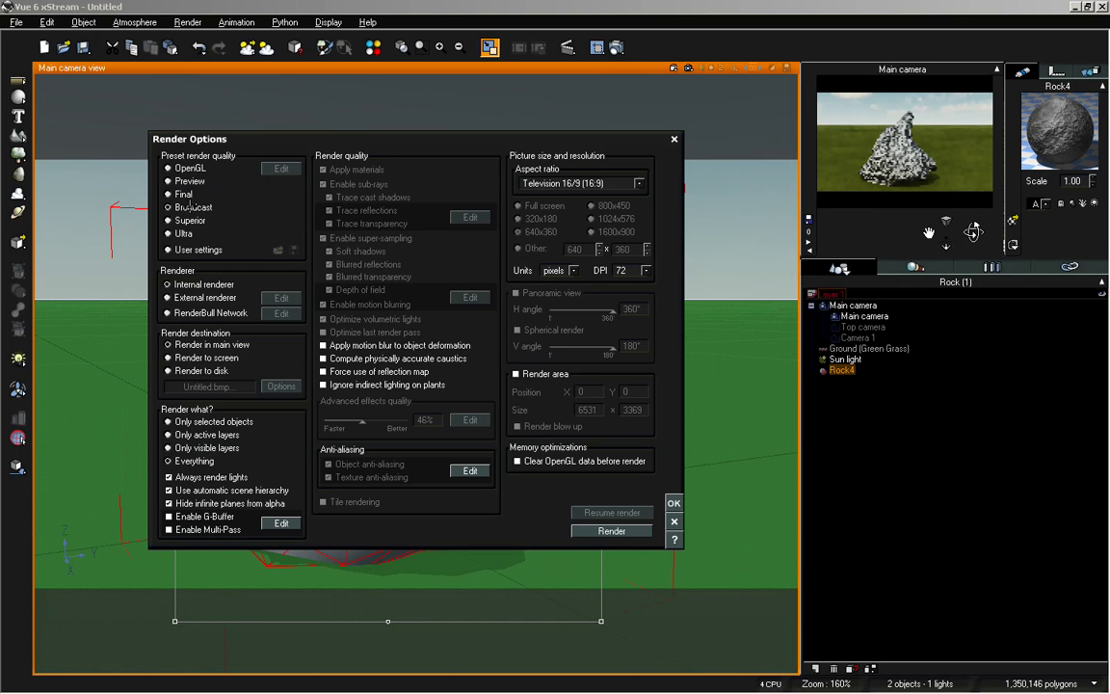
left_click(206, 357)
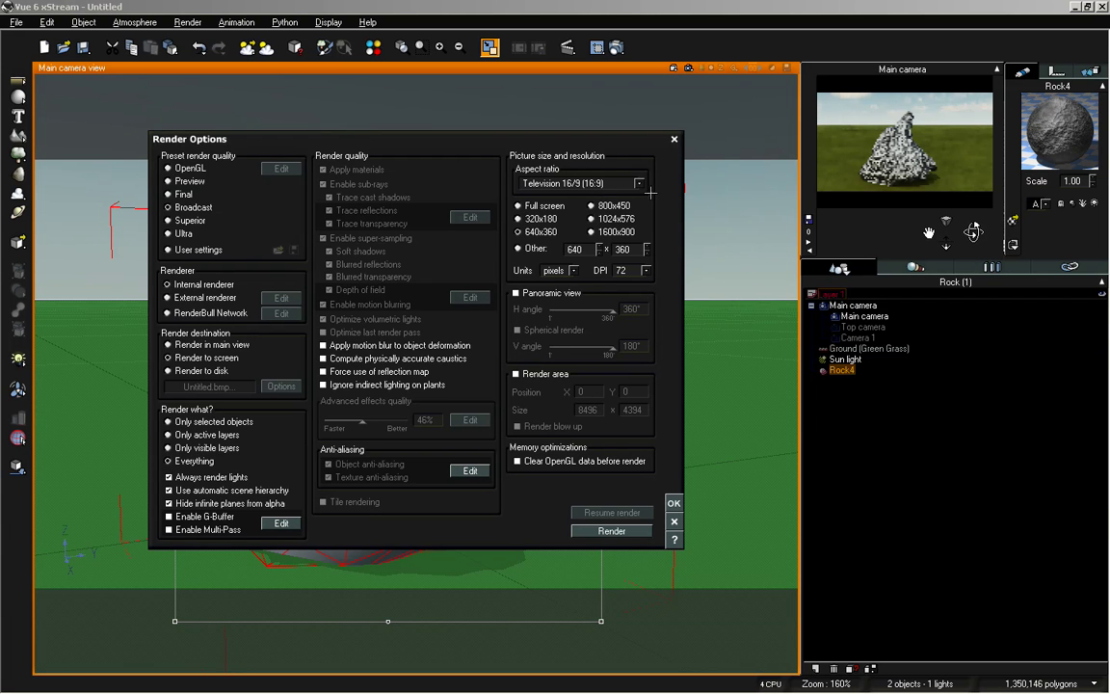
left_click(591, 219)
left_click(674, 502)
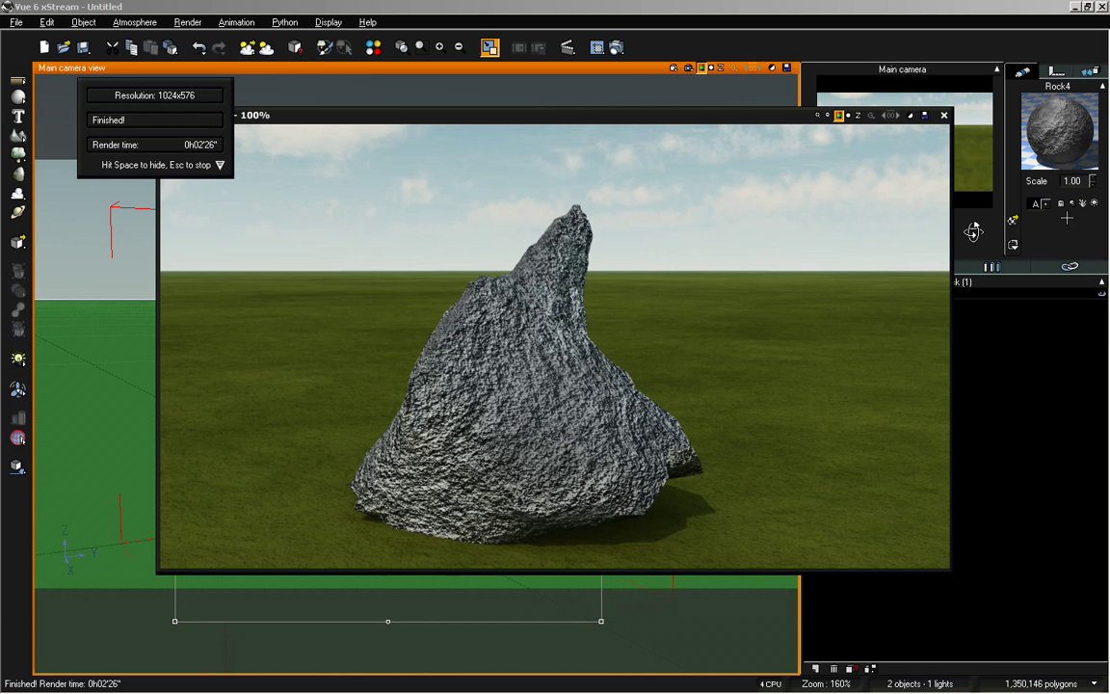
left_click(943, 115)
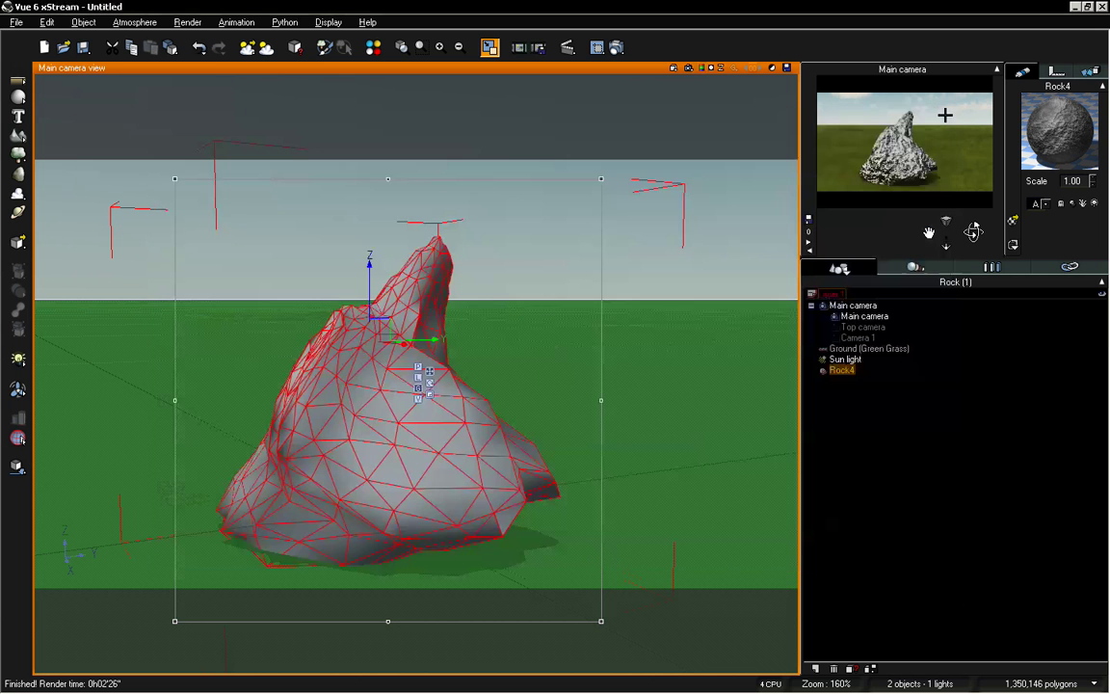
- Reduce the rock material's scale to 0.10, trying 0.40 first, and render the scene again, accepting the default post-render options
left_click(1094, 184)
left_click(1094, 184)
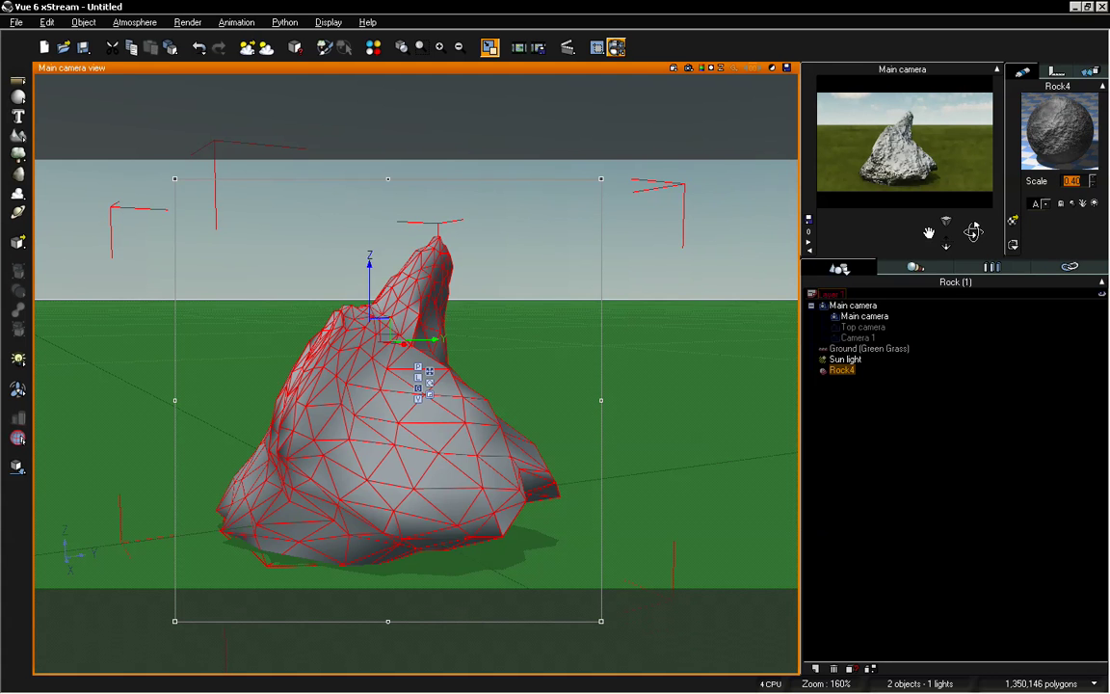
left_click(568, 47)
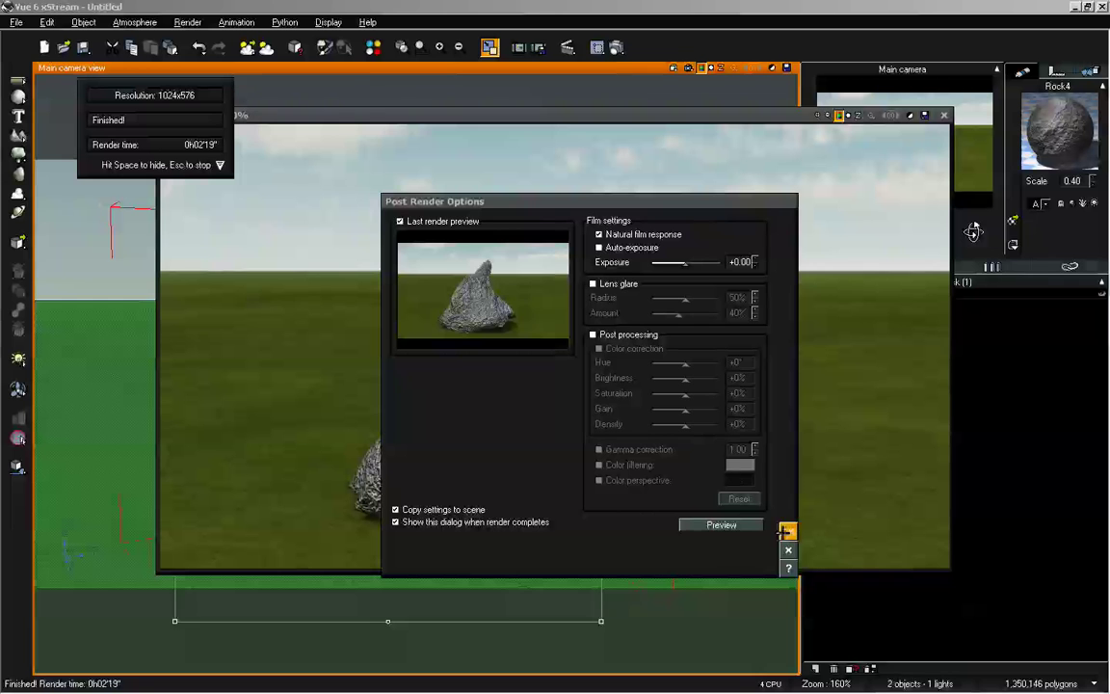
left_click(708, 479)
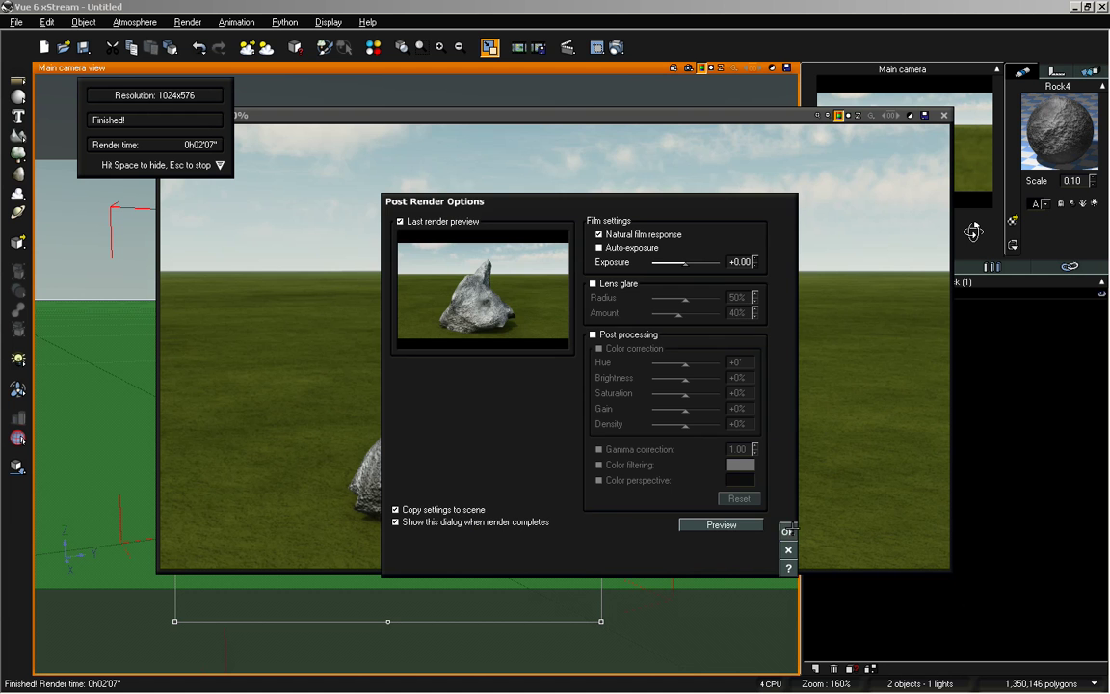
left_click(789, 532)
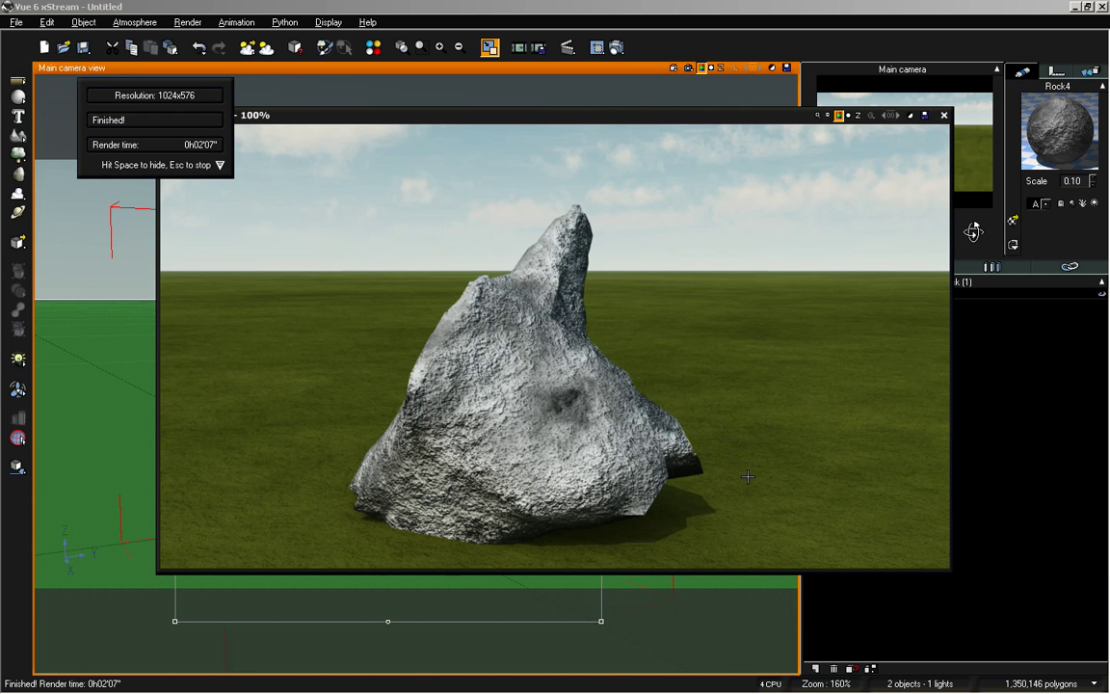
- Hide the finished render and open the rock material's color function in the function editor
key("space")
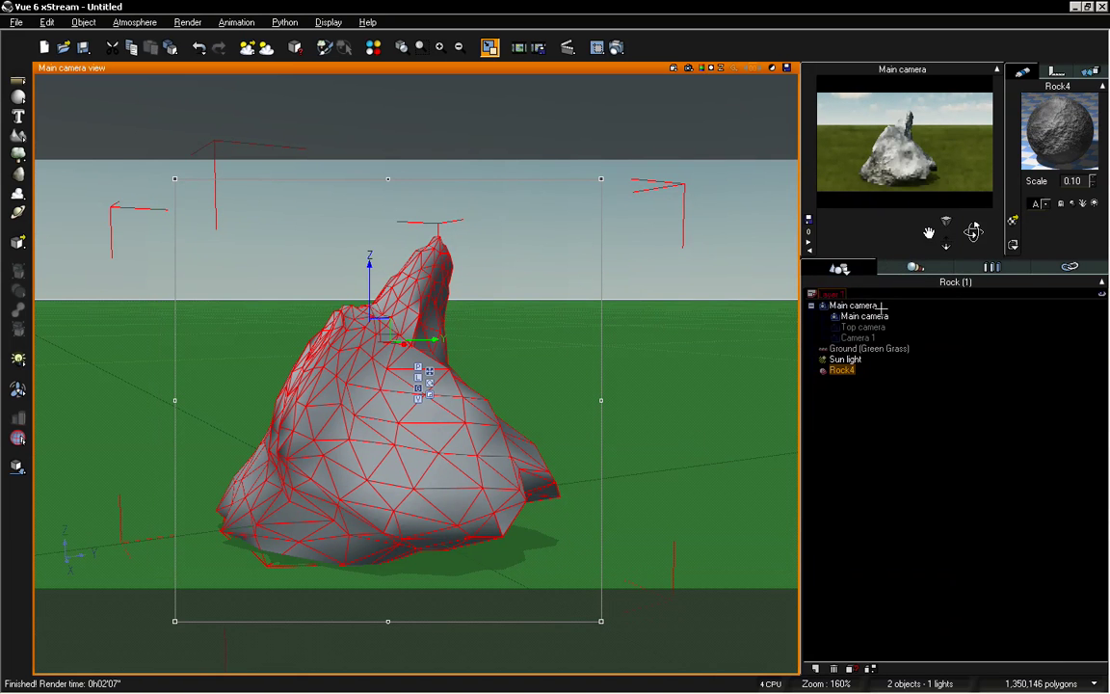
double_click(1071, 126)
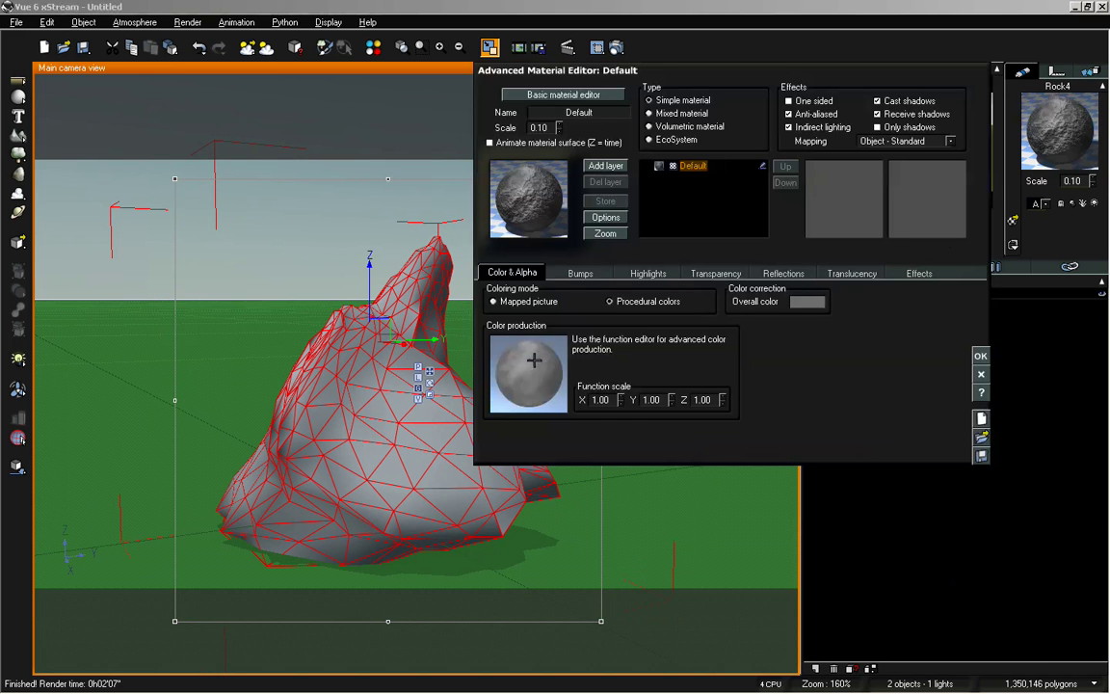
right_click(491, 332)
left_click(520, 335)
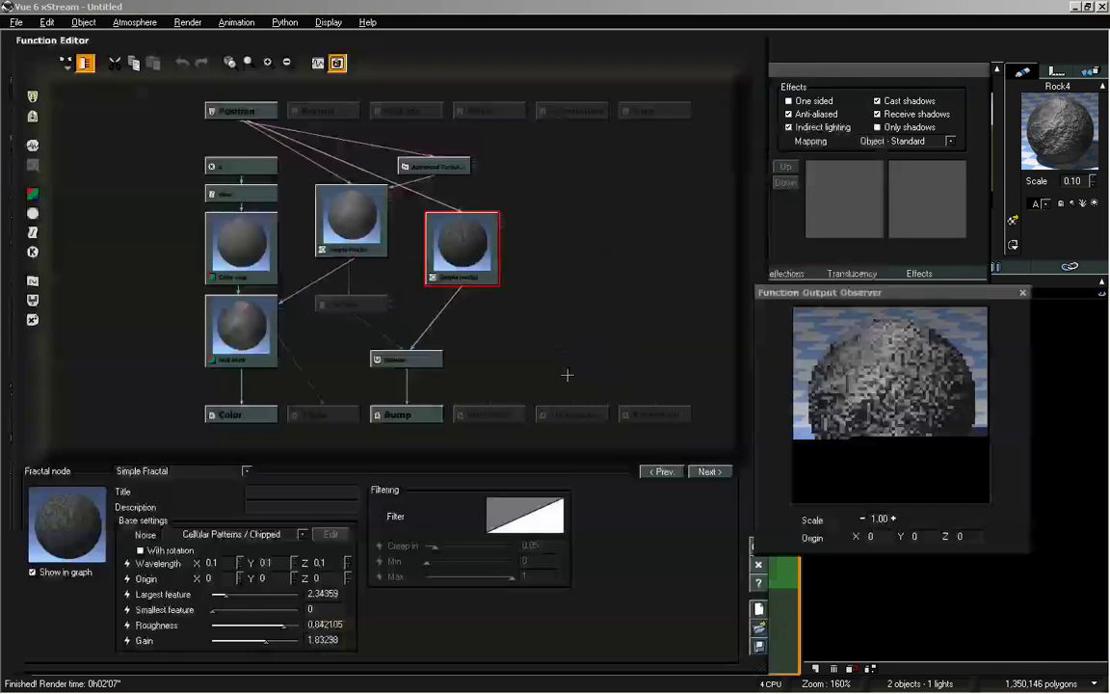
- Move the Blender node up in the function graph so it sits just below the Sine wave and second Simple Fractal nodes
right_click_drag(570, 273, 567, 299)
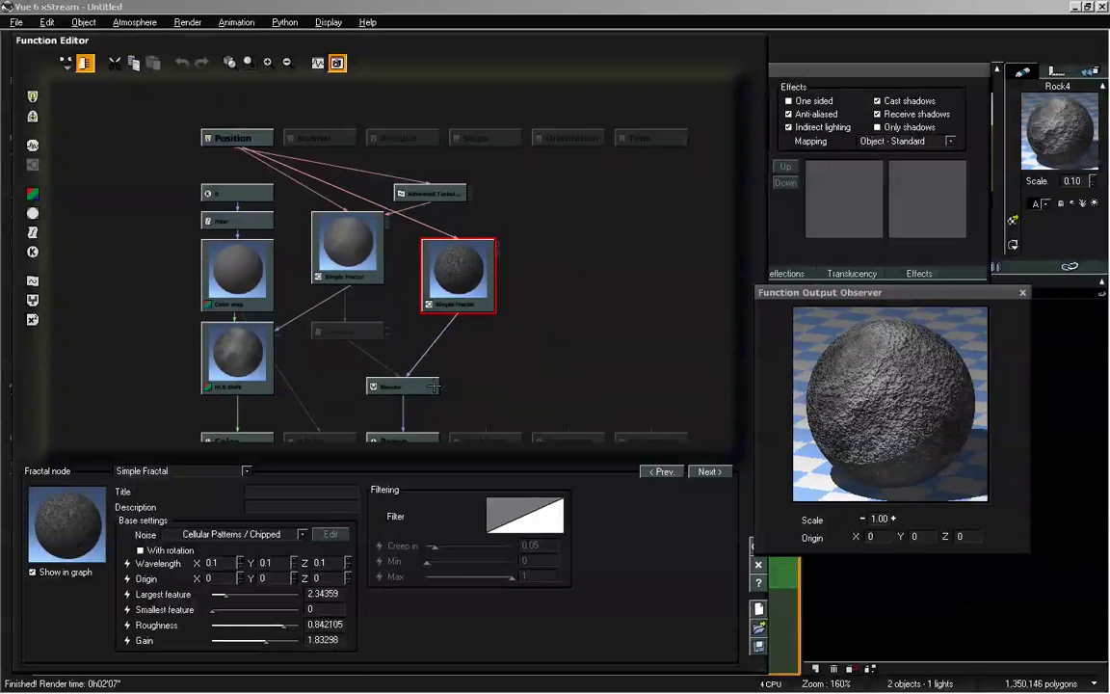
left_click_drag(434, 387, 434, 332)
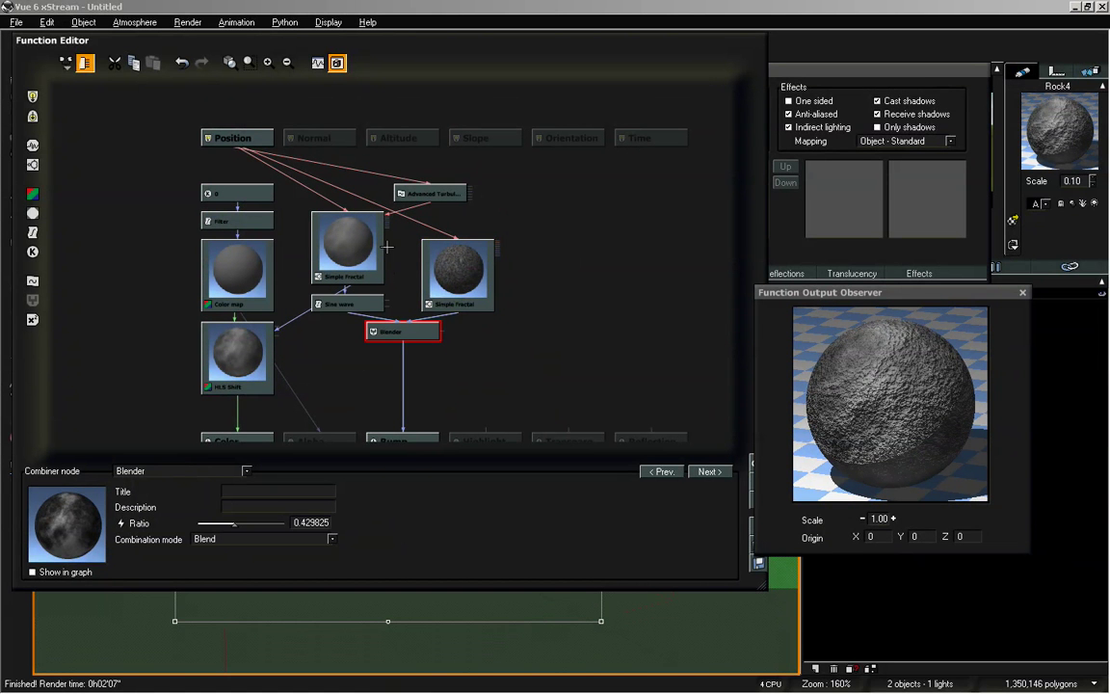
left_click_drag(592, 284, 558, 270)
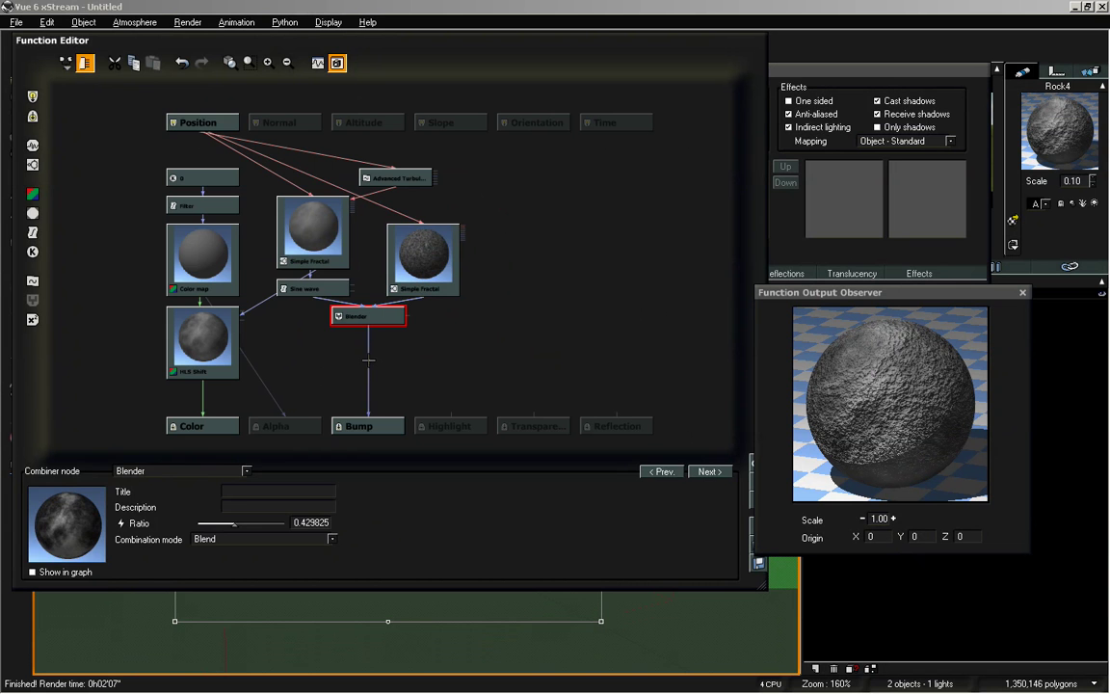
- Add another Simple Fractal node with the second fractal's settings beside it and connect it to Bump in place of the Blender
left_click(368, 360)
left_click(578, 286)
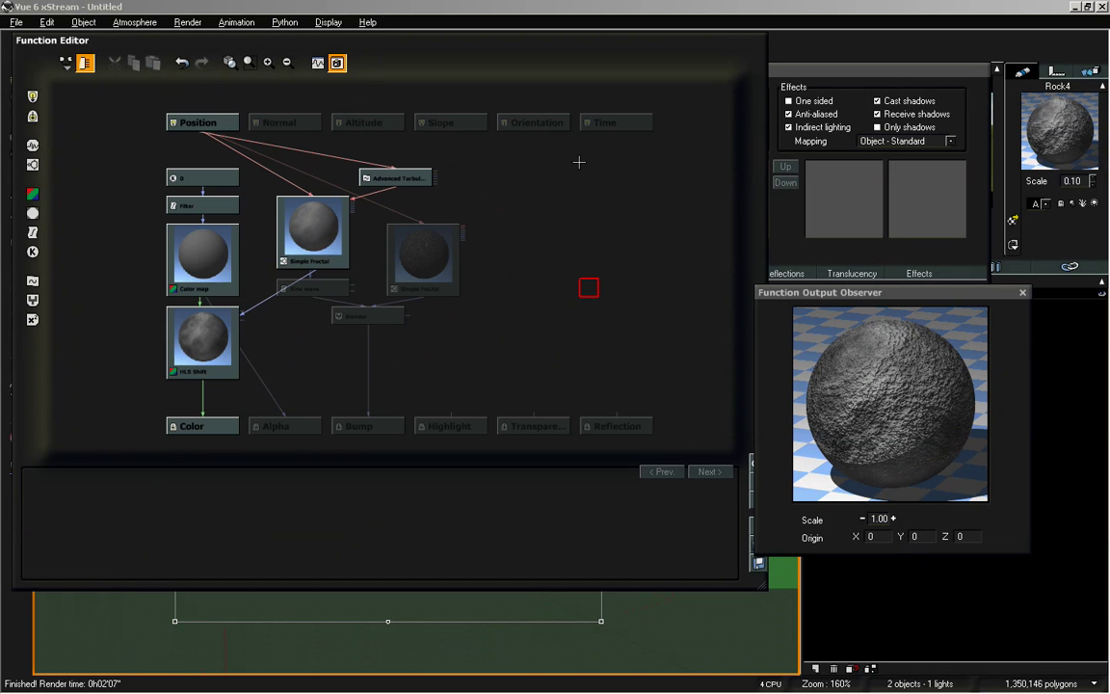
left_click(563, 232)
left_click(32, 165)
left_click(31, 145)
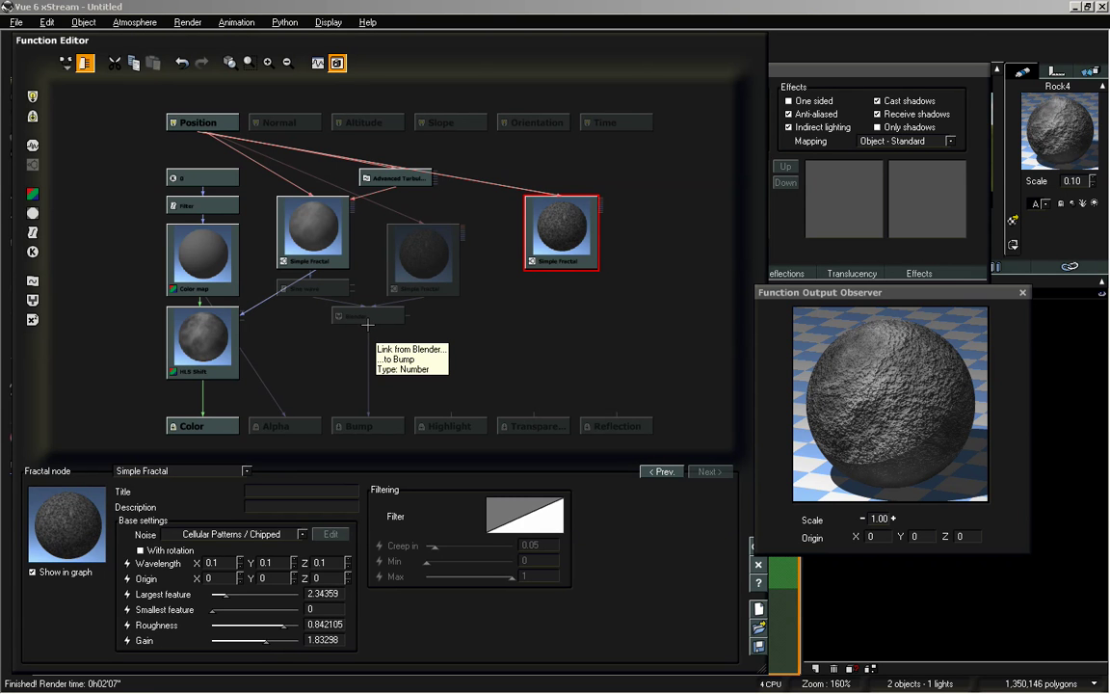
left_click_drag(367, 325, 566, 265)
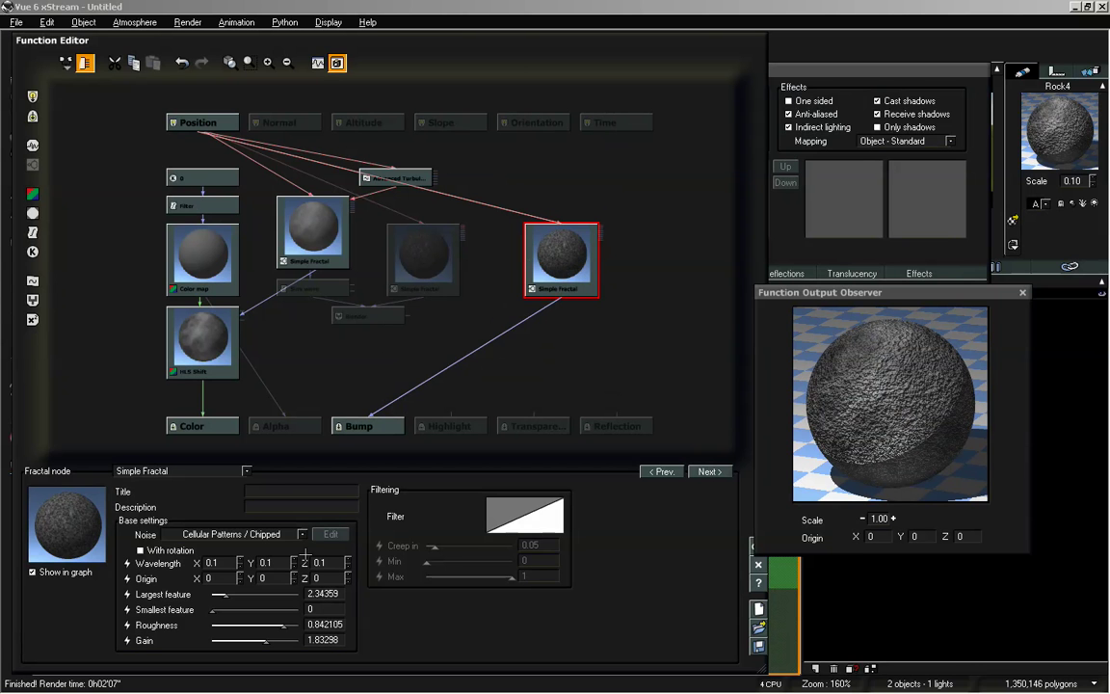
- Set the new Simple Fractal's wavelength to 5 on X, Y and Z
left_click(211, 563)
type("5")
key("Tab")
type("5")
key("Tab")
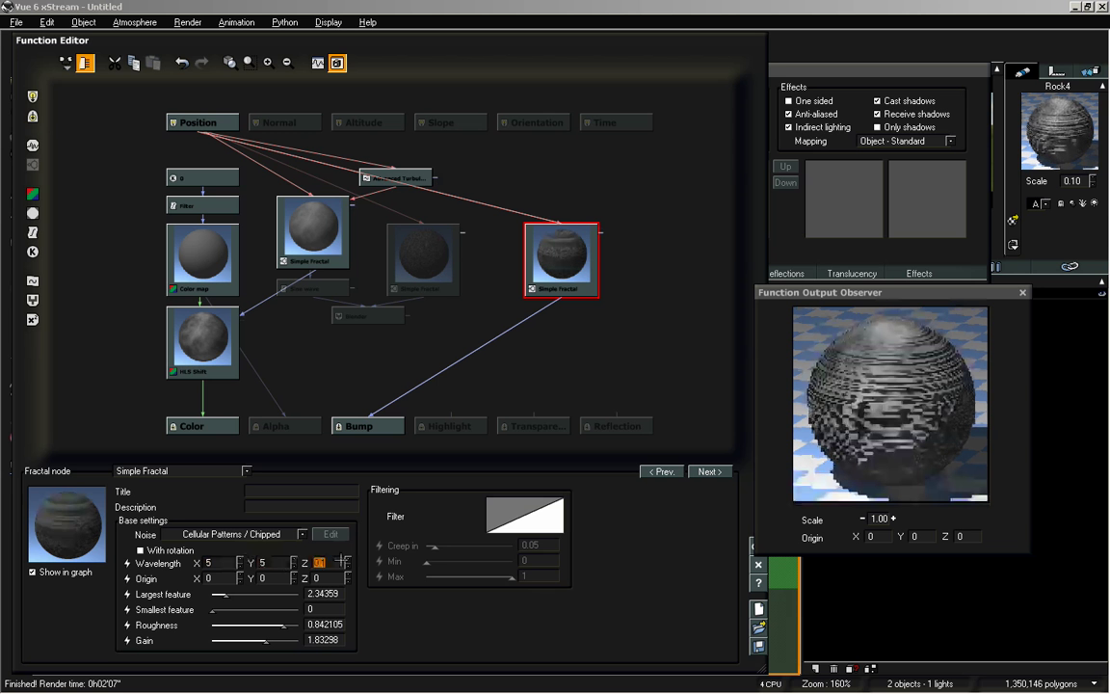
type("5")
key("Tab")
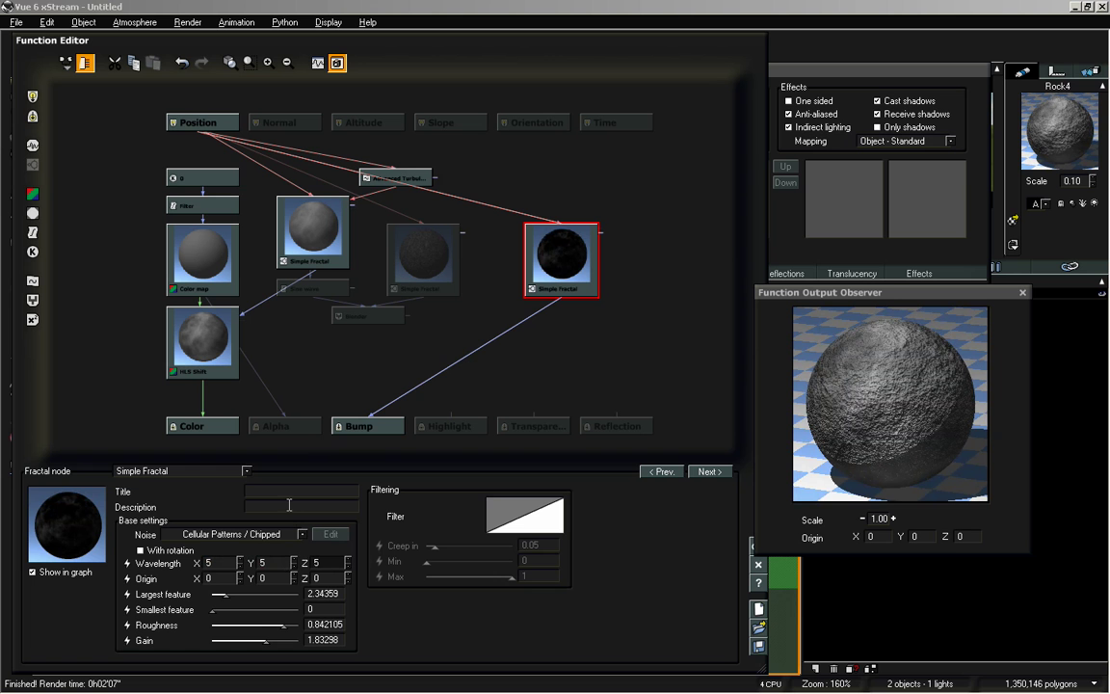
- Set the new fractal's largest feature to about 5.81, roughness to about 0.36 and gain to about 6.41, with the preview scale at 0.50
left_click_drag(284, 625, 224, 593)
left_click_drag(286, 640, 269, 624)
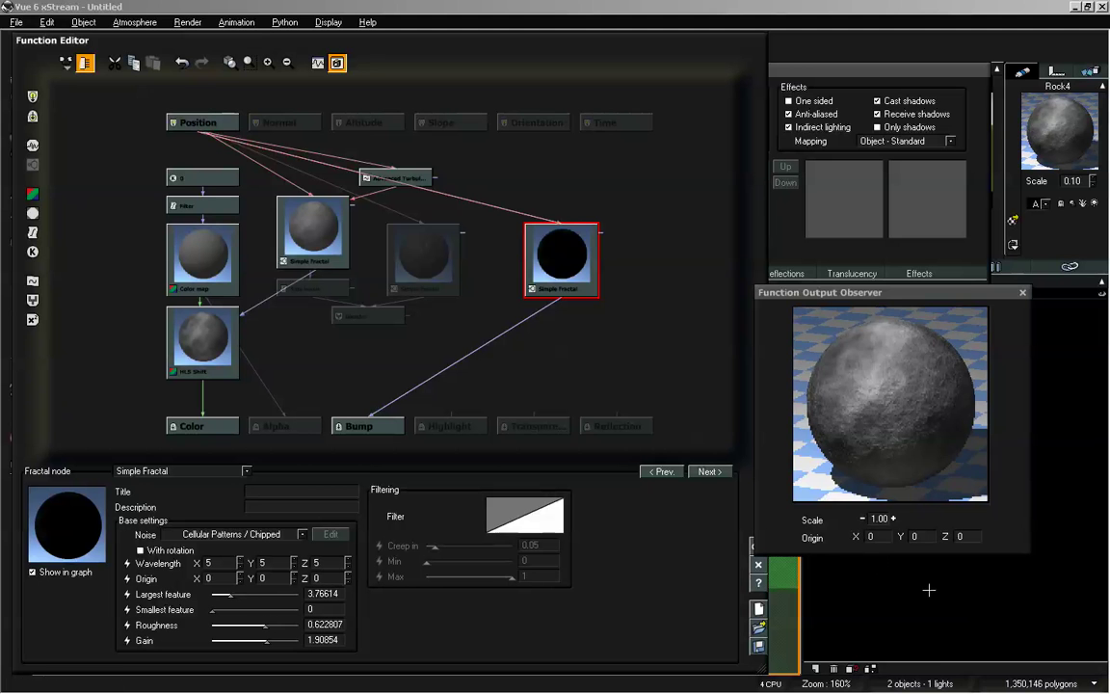
left_click(862, 519)
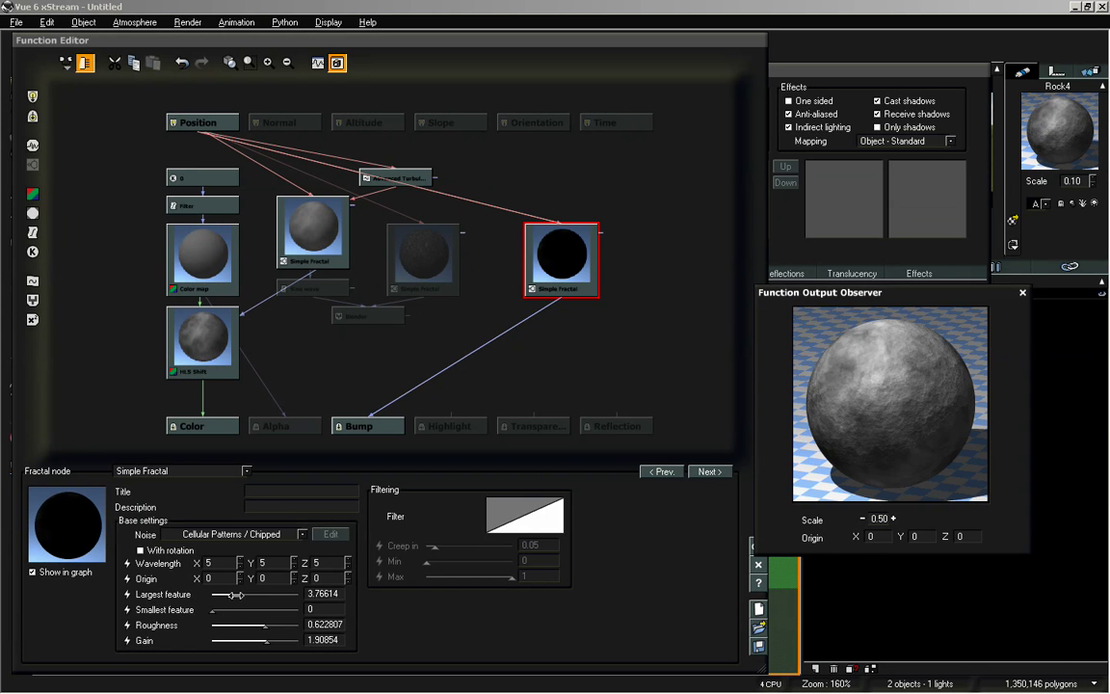
left_click_drag(236, 595, 253, 595)
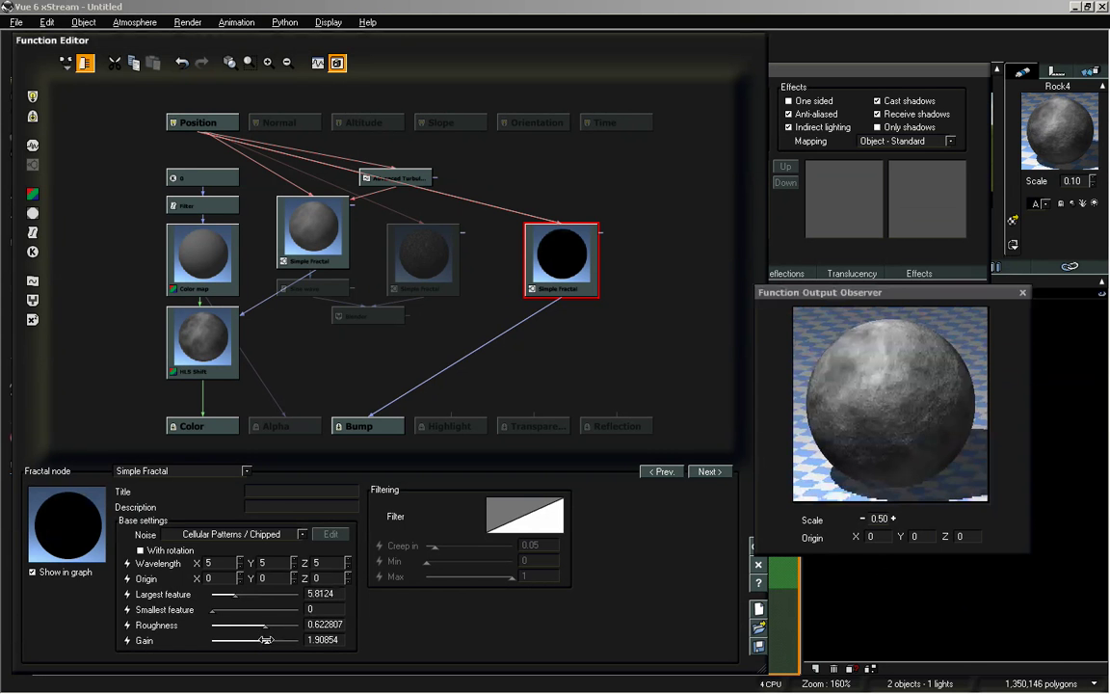
left_click_drag(266, 640, 294, 640)
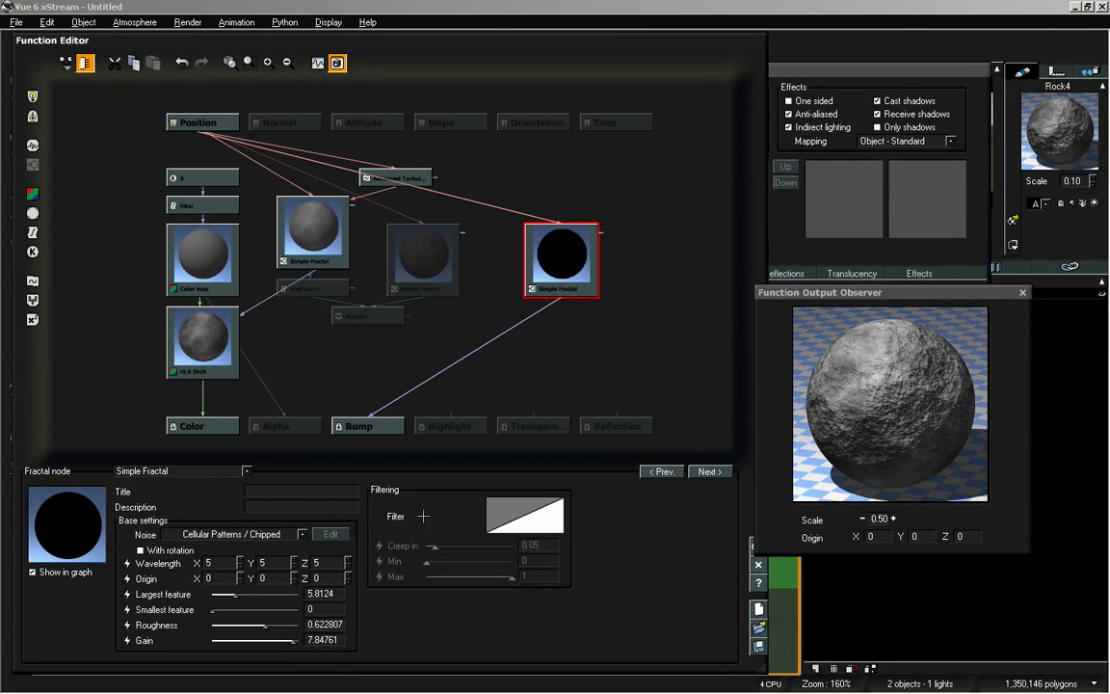
mouse_move(265, 625)
left_mouse_down()
mouse_move(246, 624)
mouse_move(282, 637)
left_mouse_up()
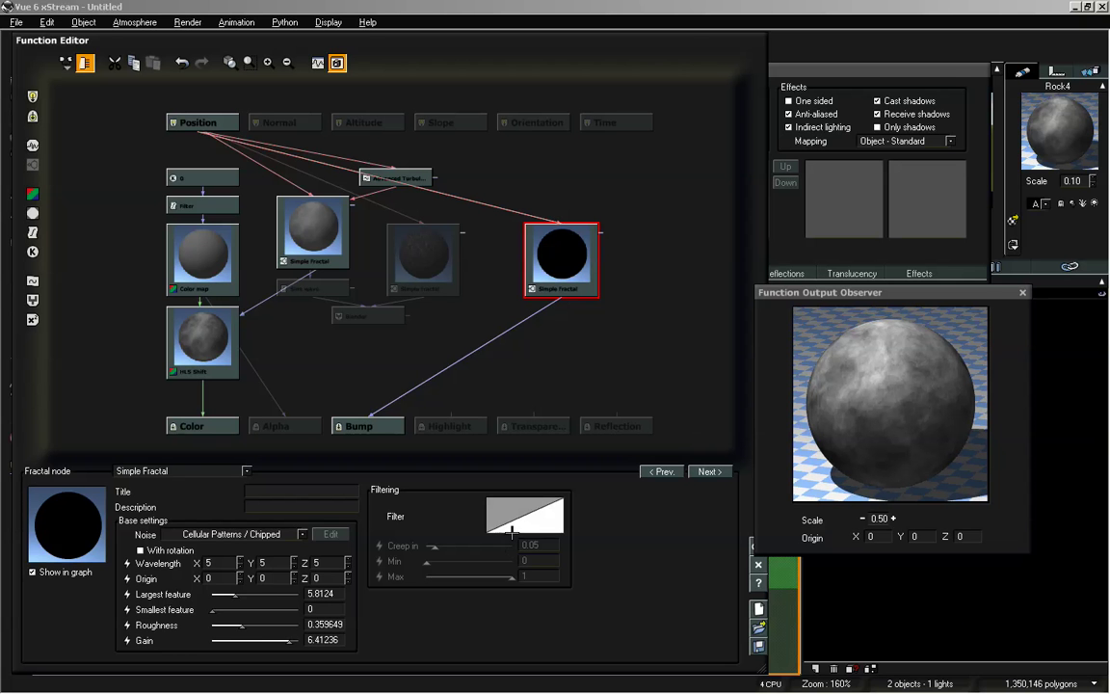
- Try the Cellular Patterns / Drought noise on the new fractal with a crack width of about 0.28
left_click(281, 533)
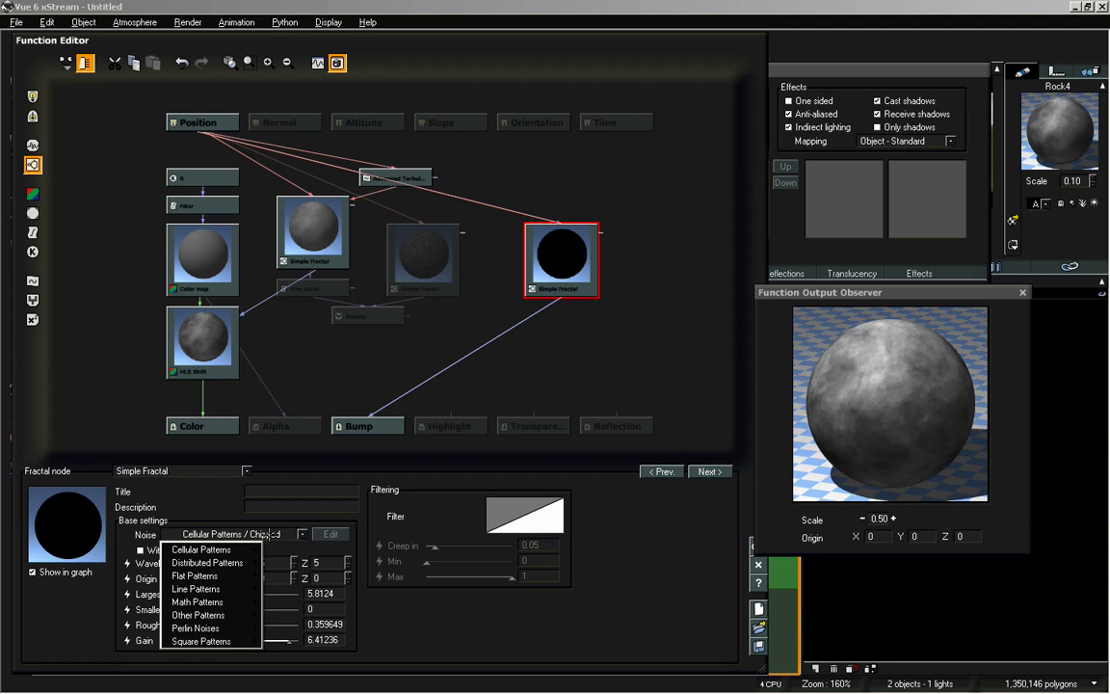
mouse_move(252, 549)
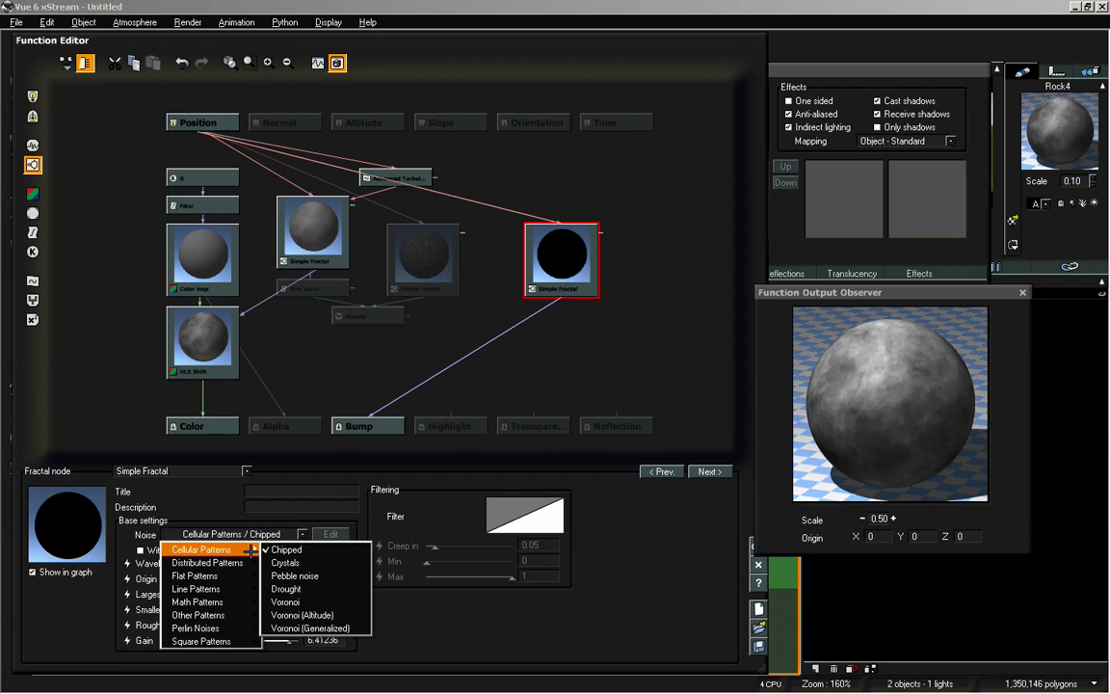
left_click(285, 588)
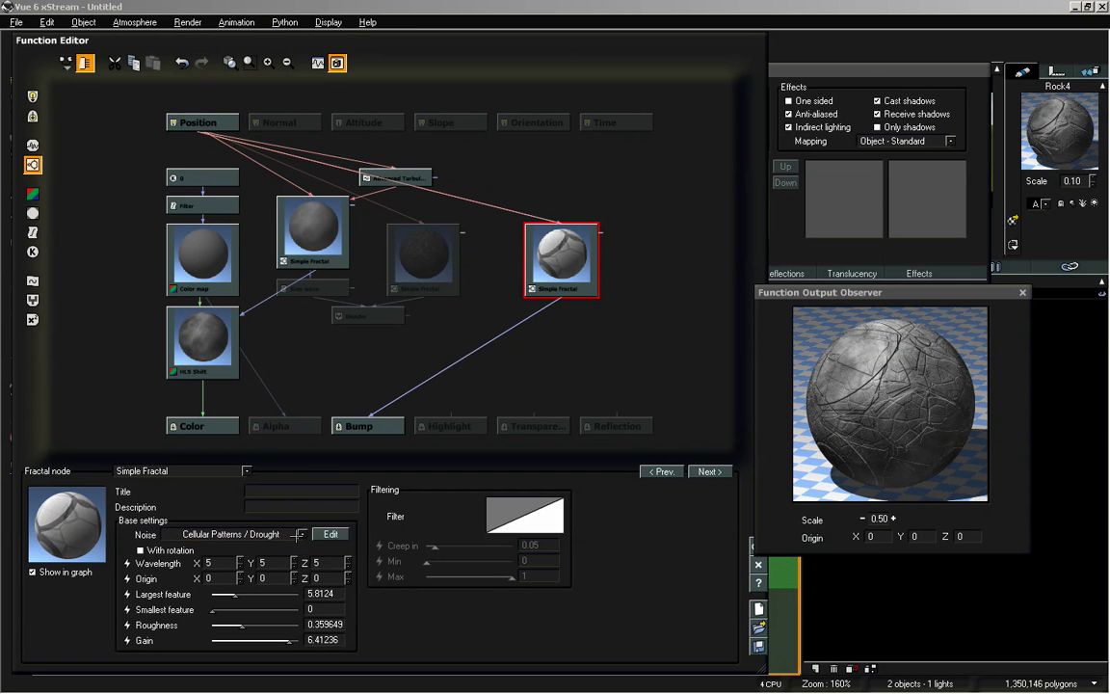
left_click(331, 534)
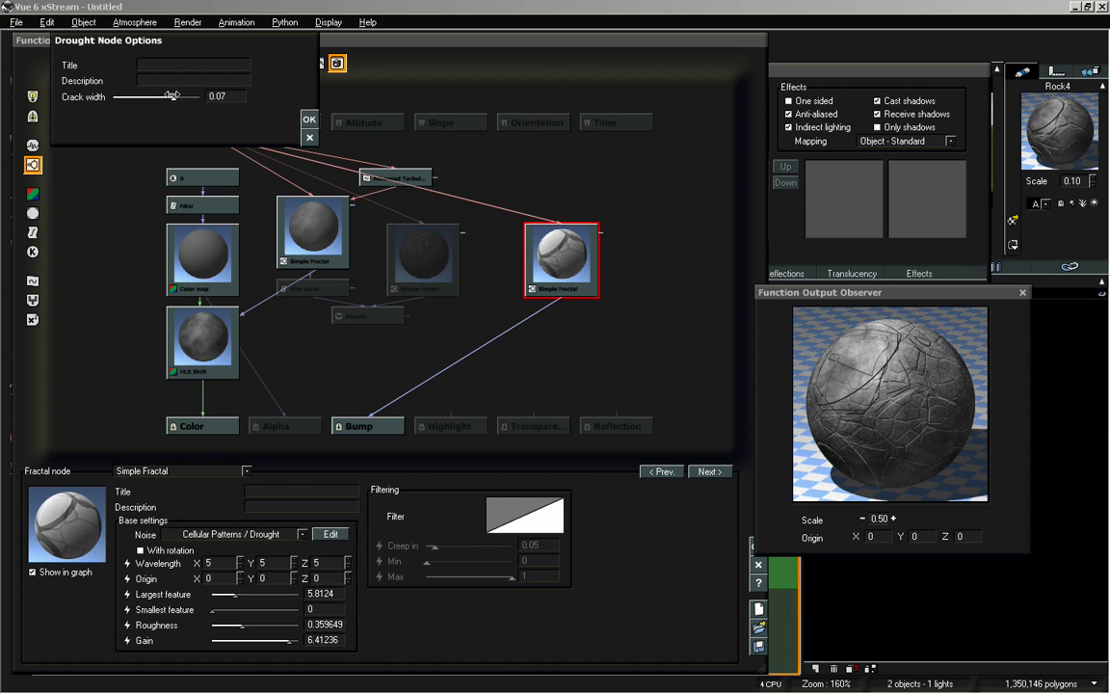
left_click_drag(173, 98, 185, 96)
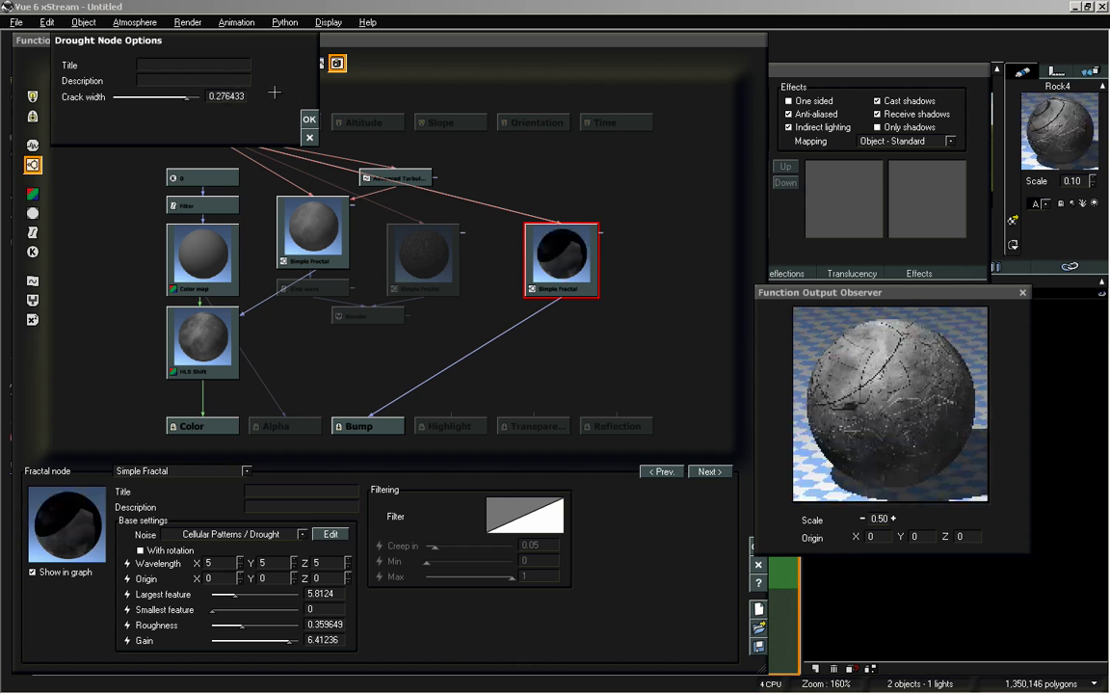
left_click(306, 119)
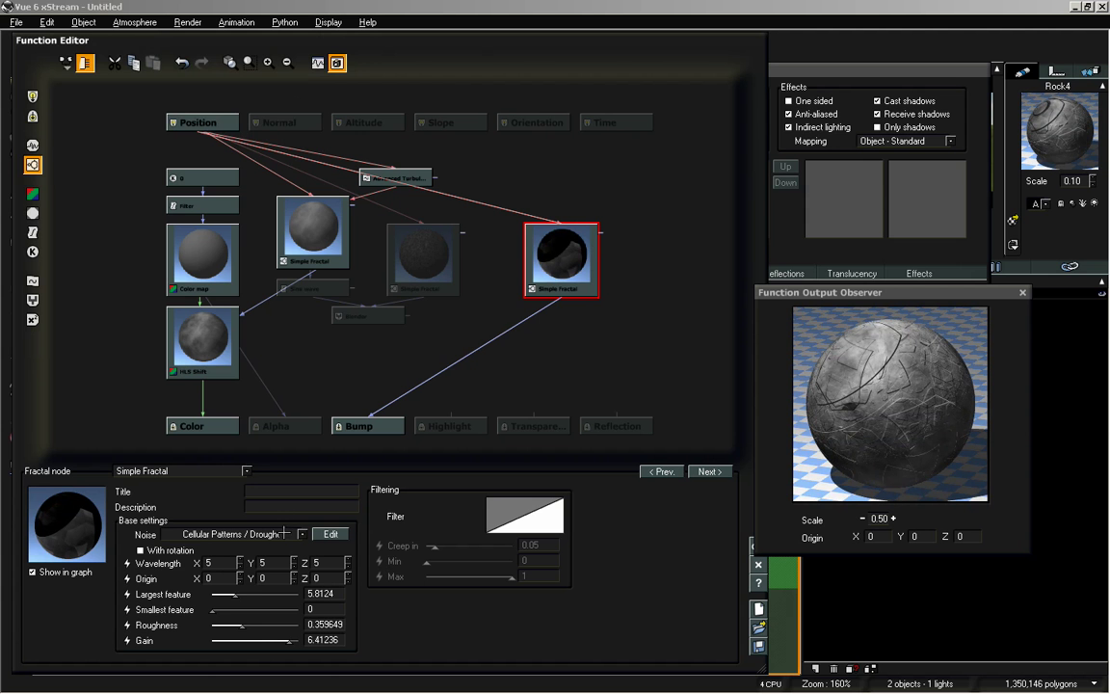
- Switch the new fractal's noise to Cellular Patterns / Crystals, with largest feature about 5.81 and gain about 4.11
left_click(283, 533)
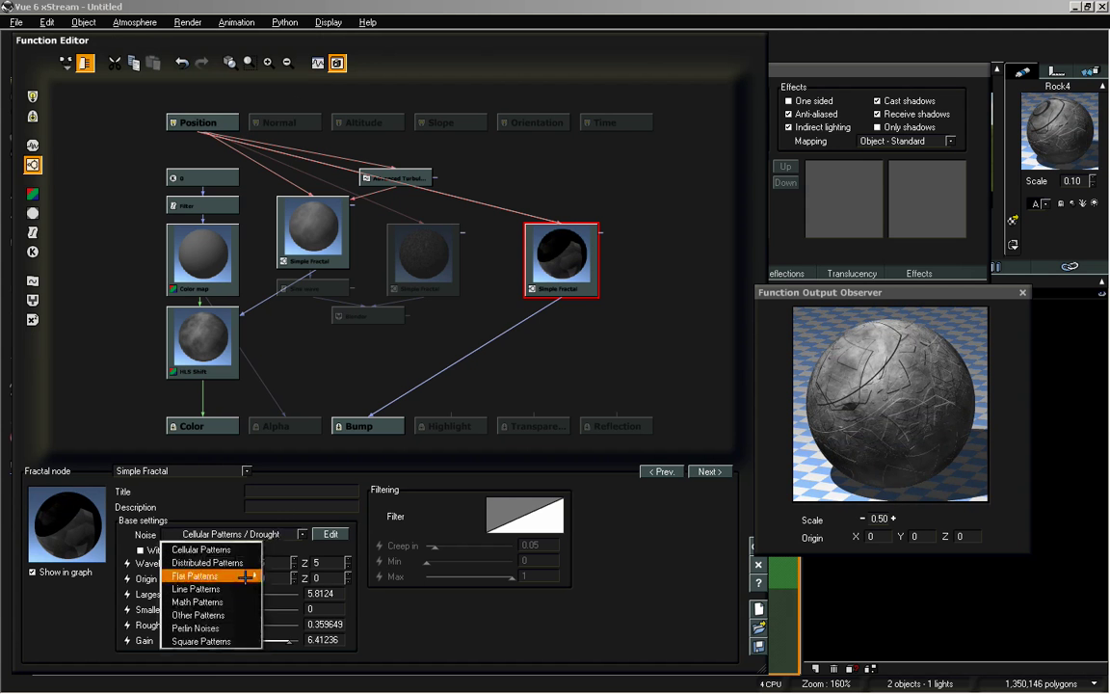
mouse_move(248, 615)
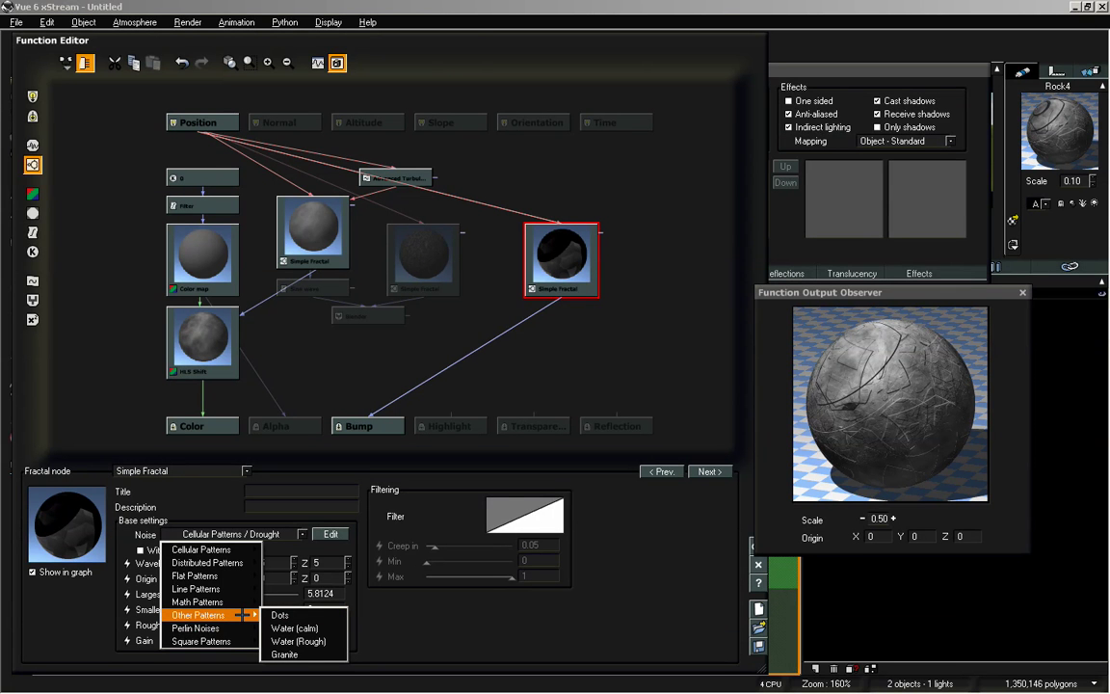
mouse_move(242, 563)
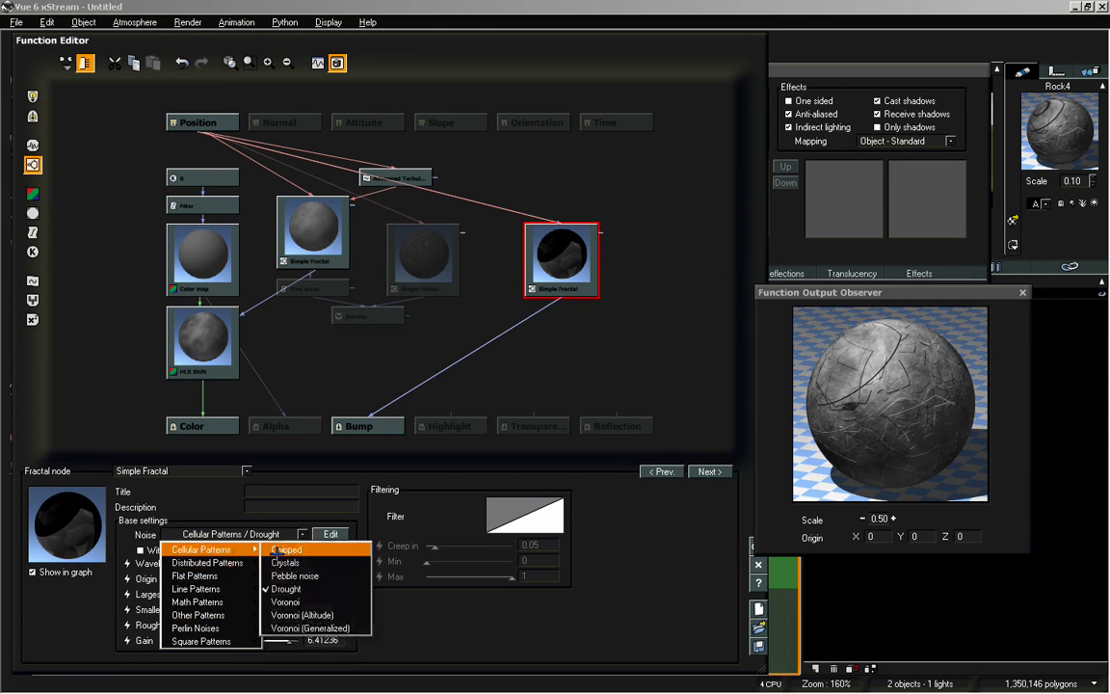
left_click(306, 563)
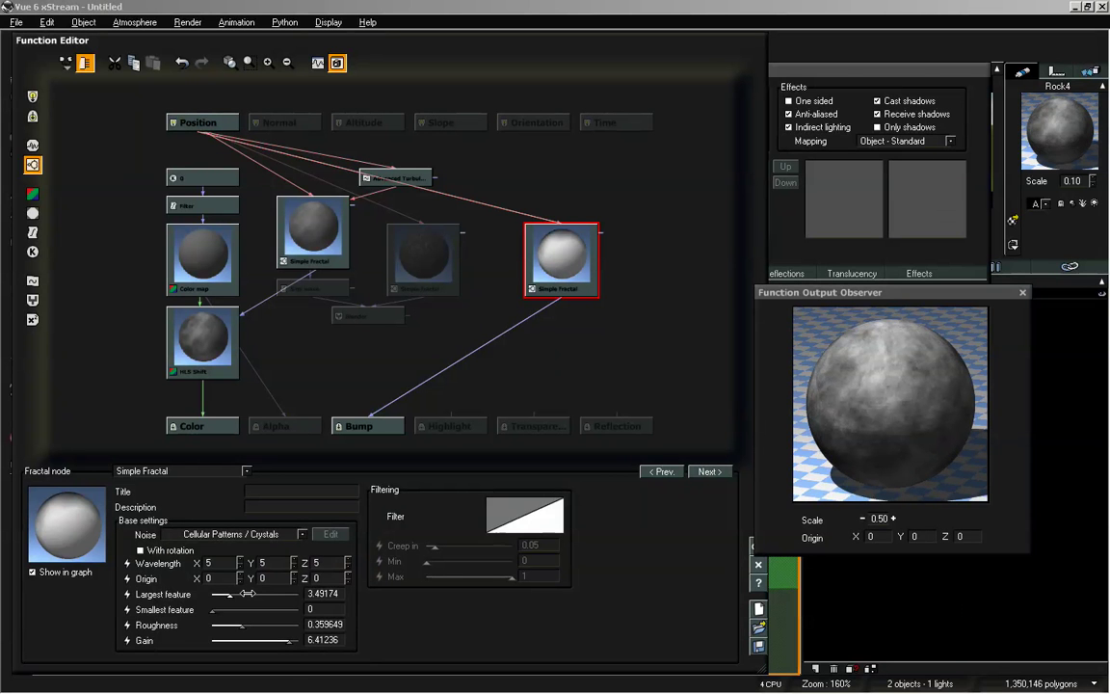
left_click_drag(248, 593, 253, 593)
left_click_drag(290, 641, 288, 641)
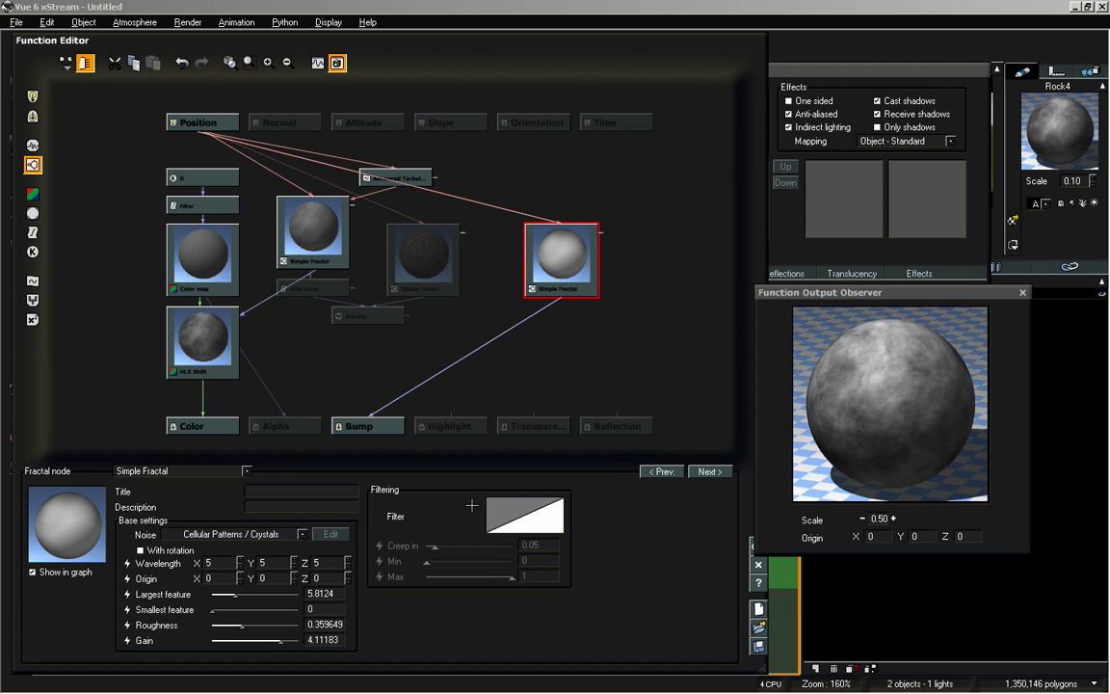
- Change the new fractal's noise to Cellular Patterns / Voronoi
left_click(243, 535)
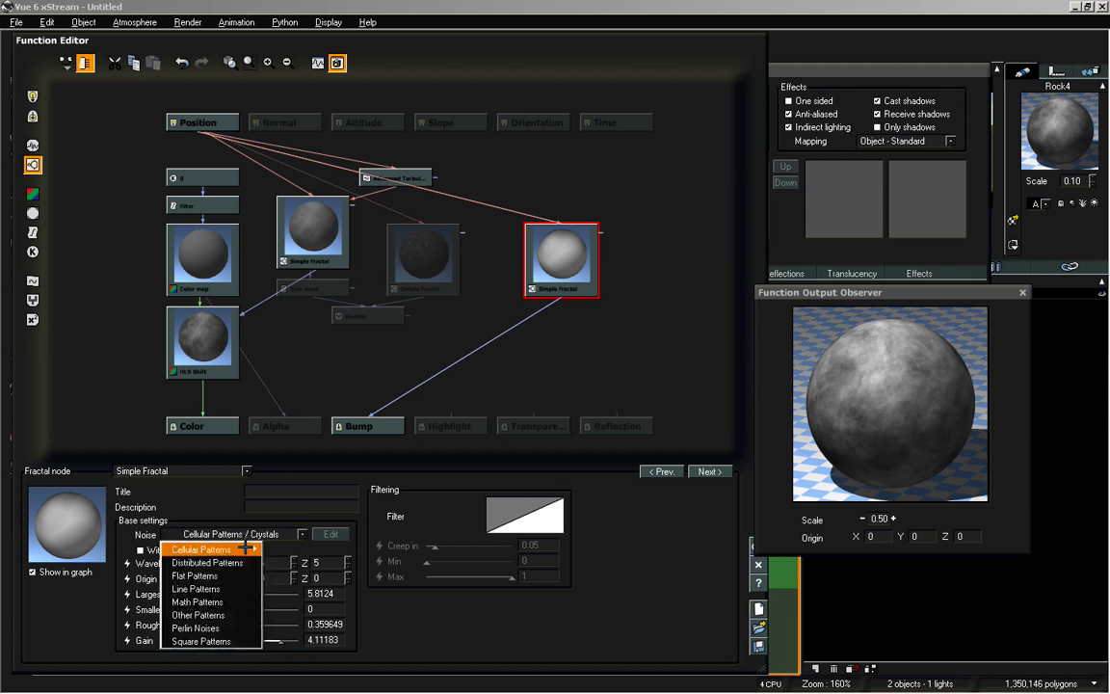
mouse_move(247, 548)
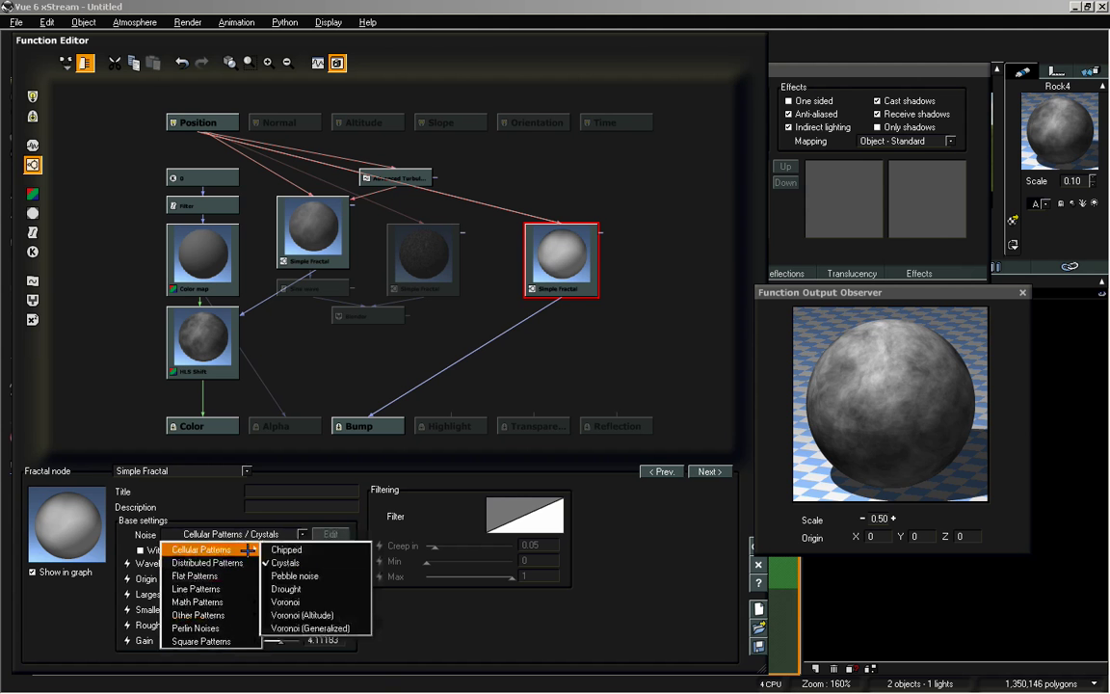
left_click(318, 602)
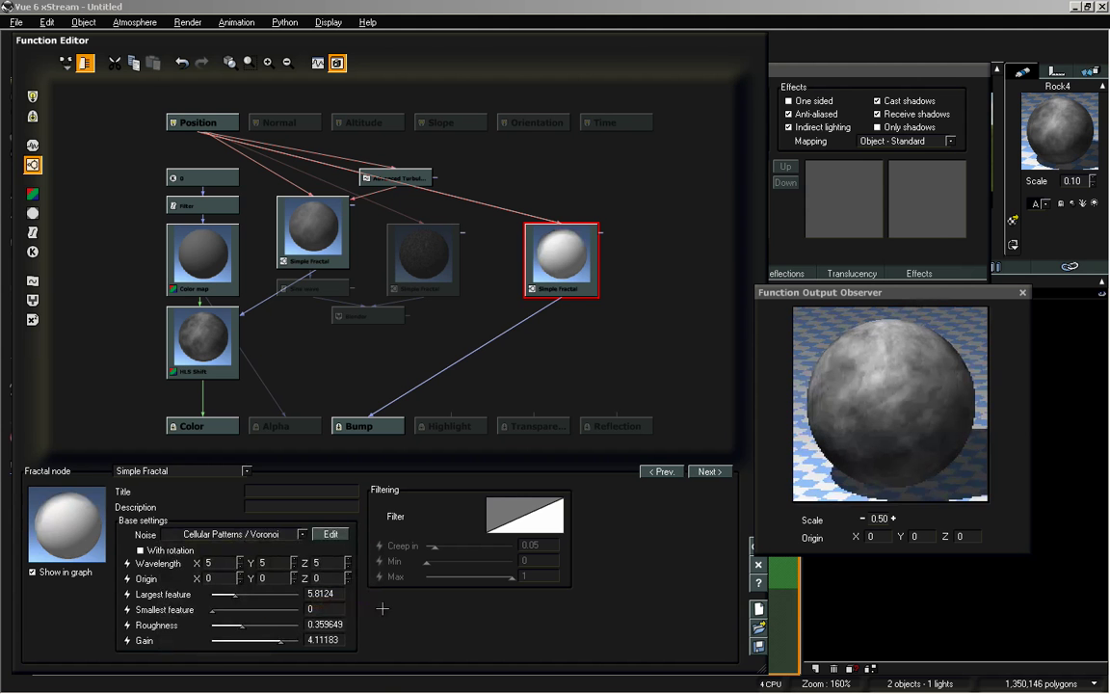
- Set the Voronoi noise's profile to Spikes and its neighbor mode to 2nd closest neighbor
left_click(330, 534)
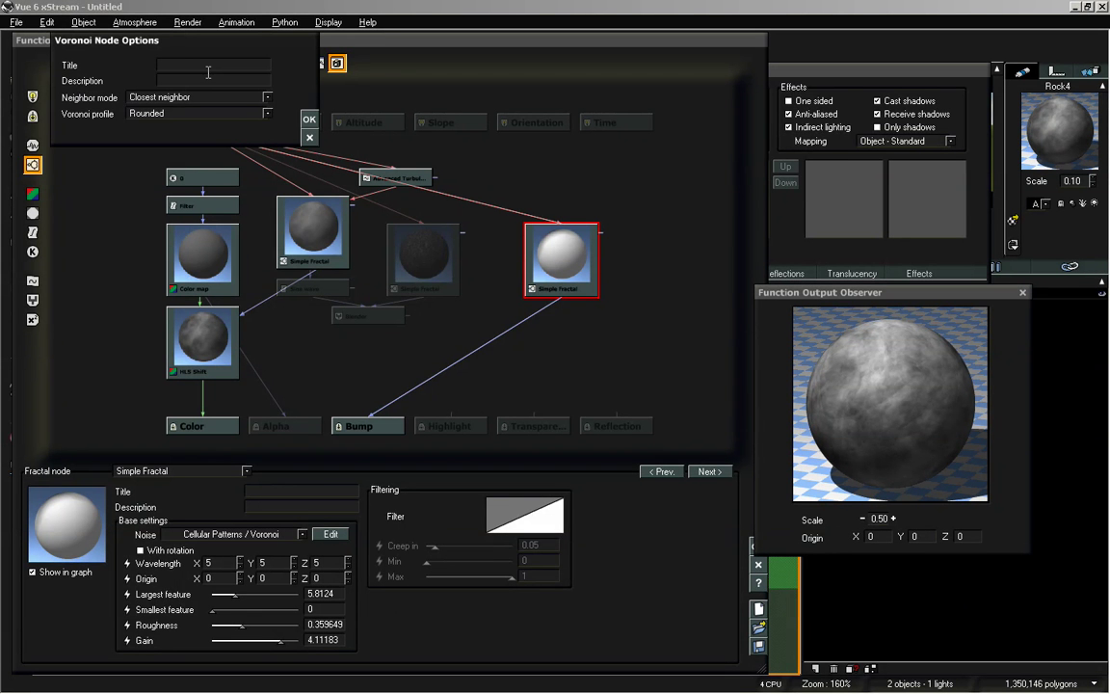
left_click_drag(142, 41, 471, 302)
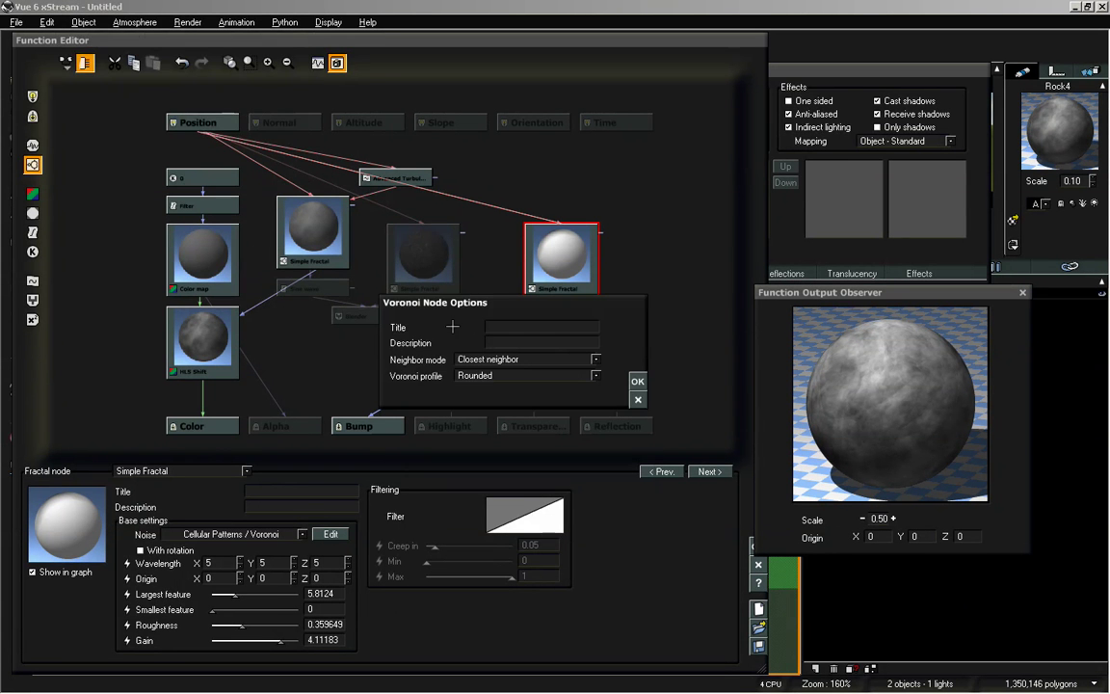
left_click(516, 375)
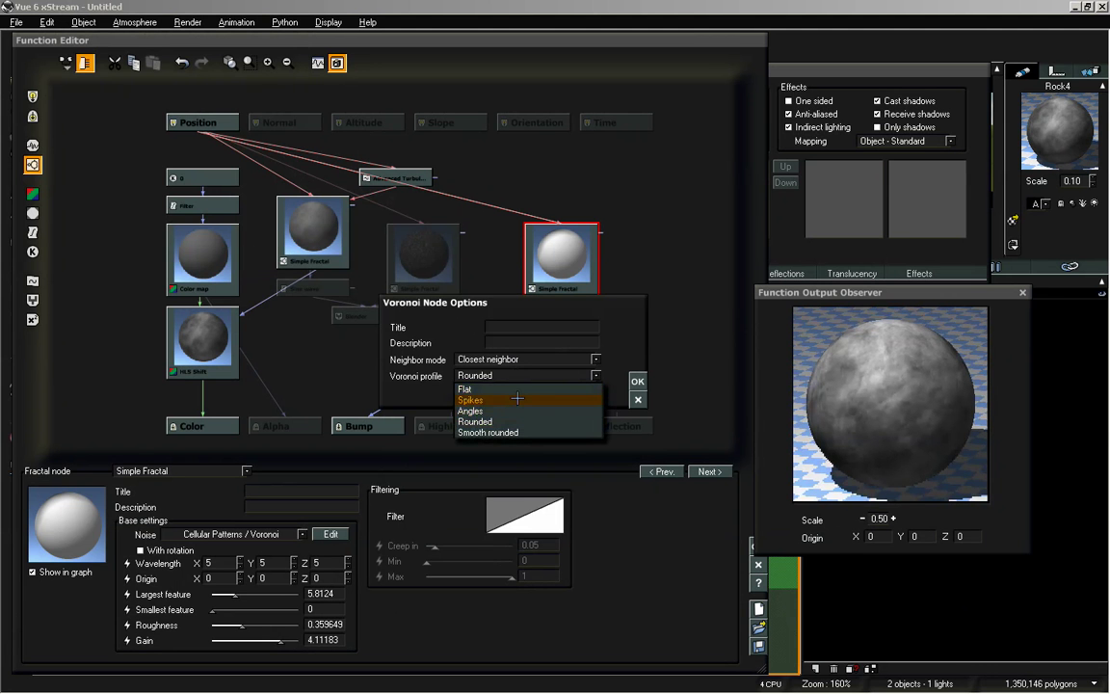
left_click(517, 398)
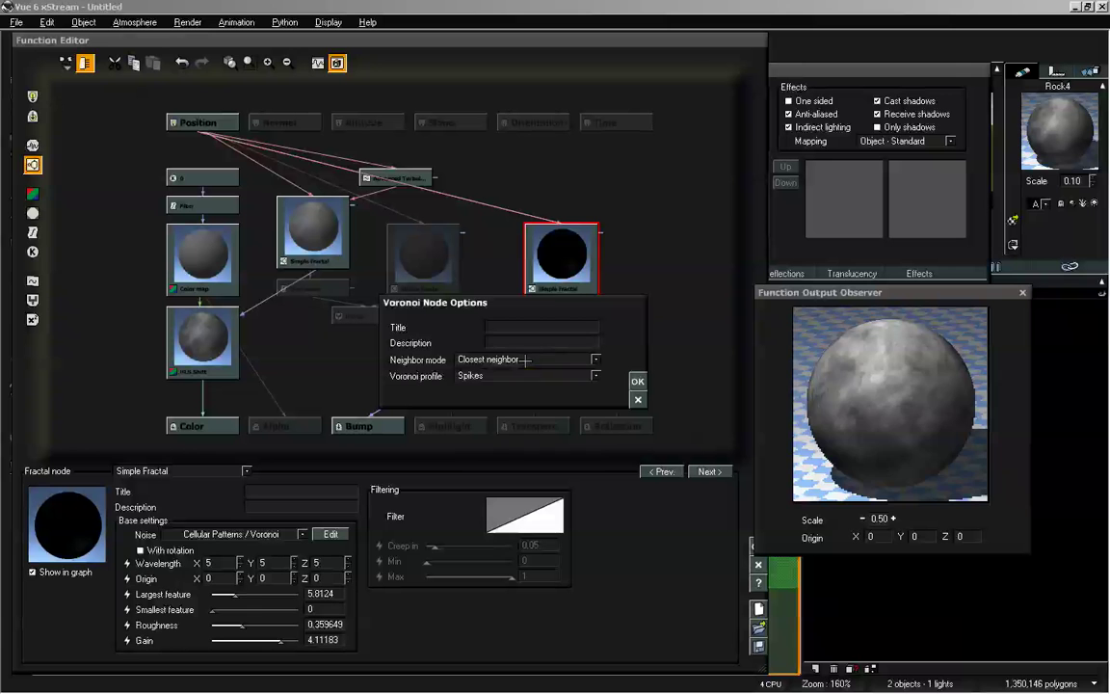
left_click(525, 360)
left_click(525, 385)
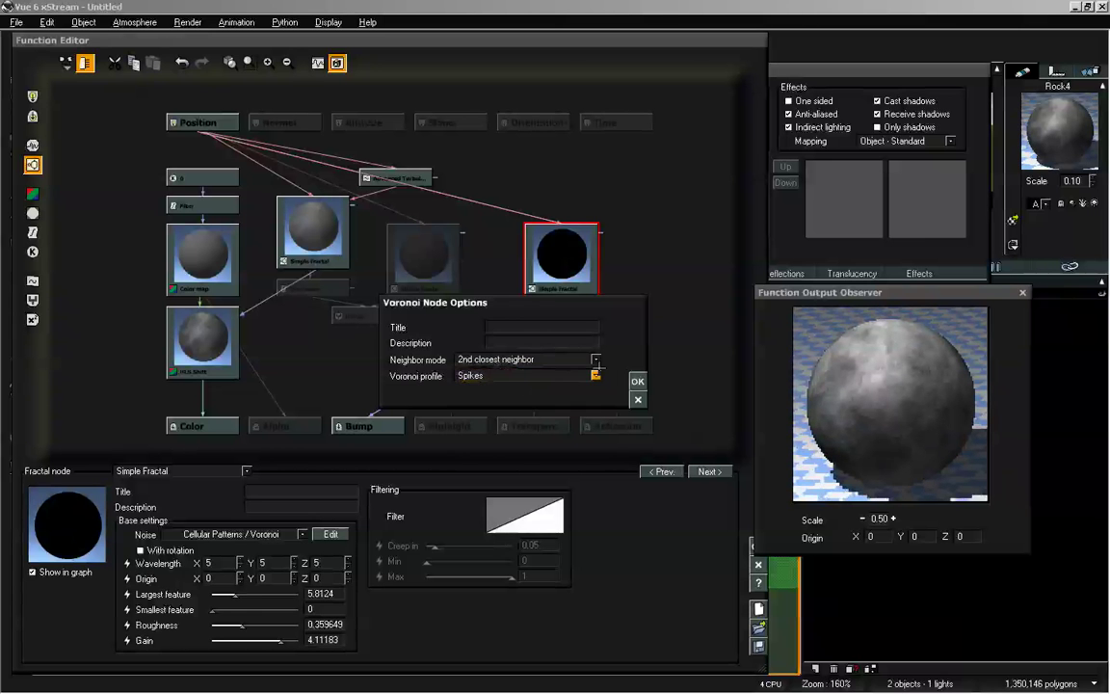
- Set the Voronoi fractal's wavelength to 1 on all axes, largest feature to about 4.06, roughness to about 0.20 and gain to about 2.86
left_click(636, 382)
mouse_move(247, 627)
left_mouse_down()
mouse_move(235, 627)
mouse_move(269, 627)
mouse_move(245, 628)
mouse_move(262, 640)
left_mouse_up()
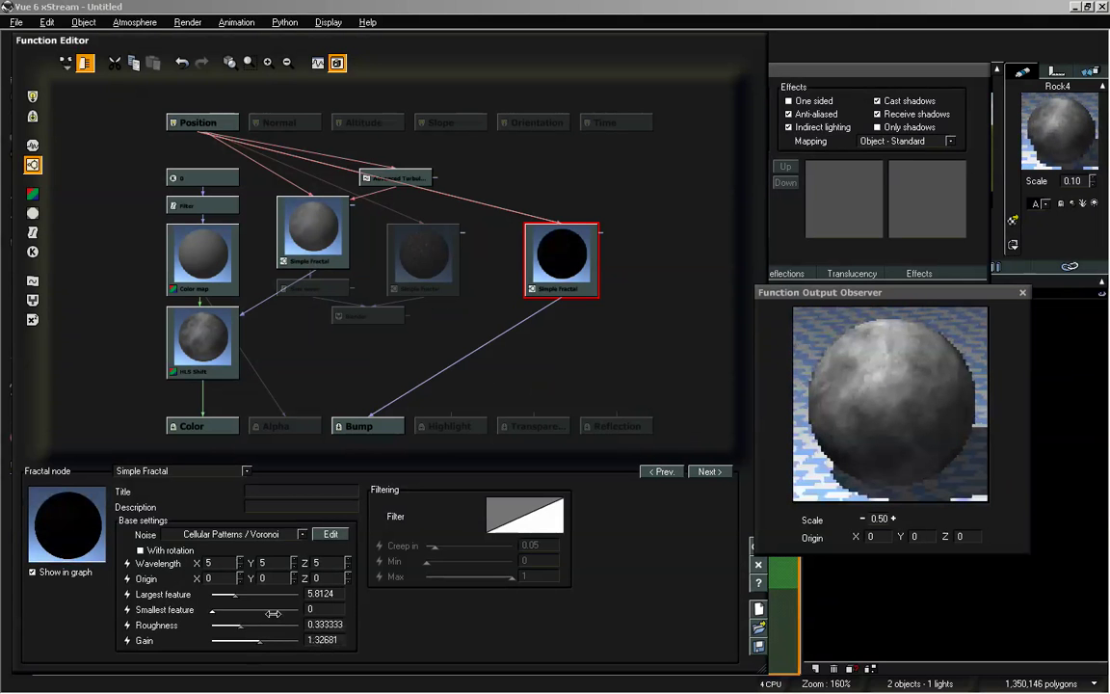
double_click(226, 565)
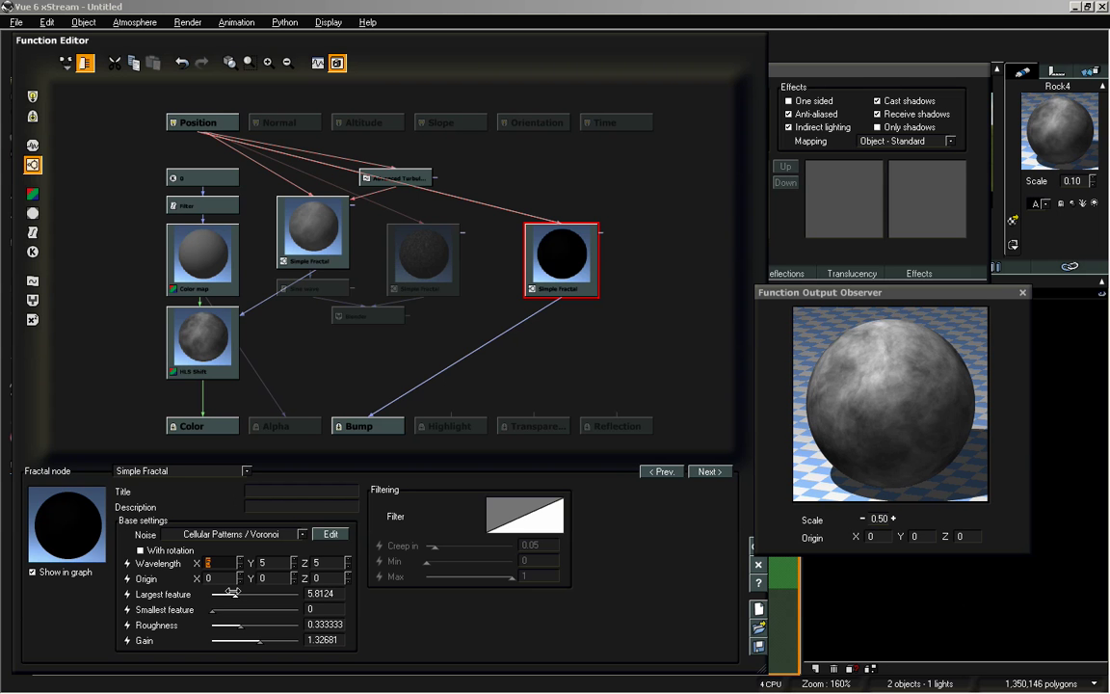
type("1")
double_click(270, 560)
type("1")
double_click(324, 560)
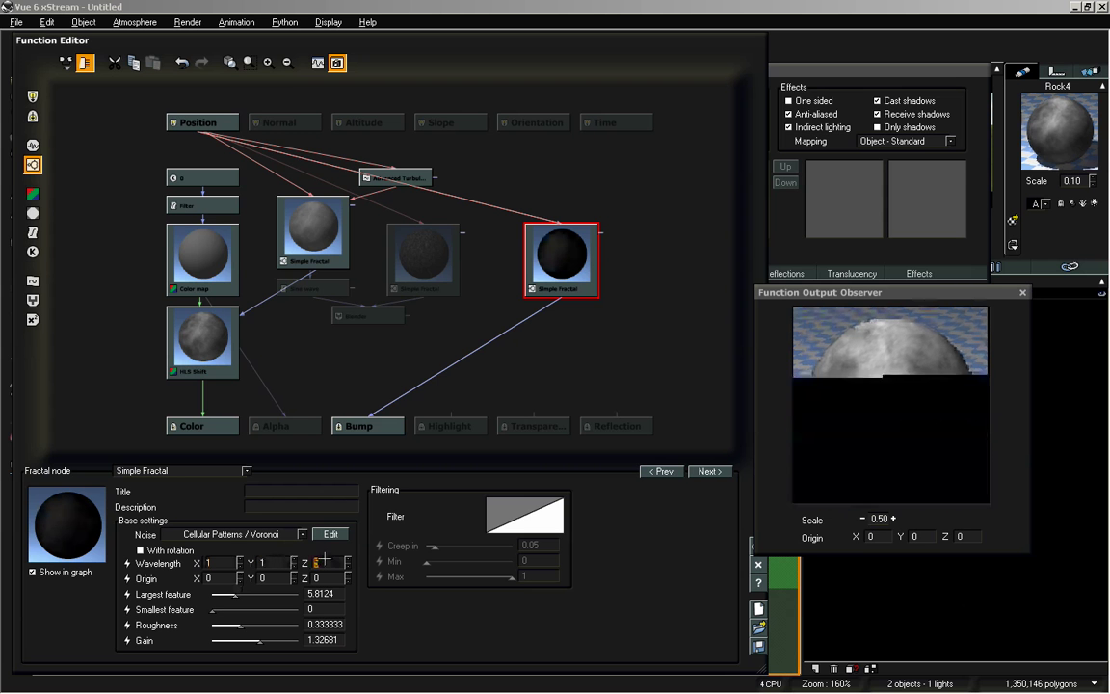
type("1")
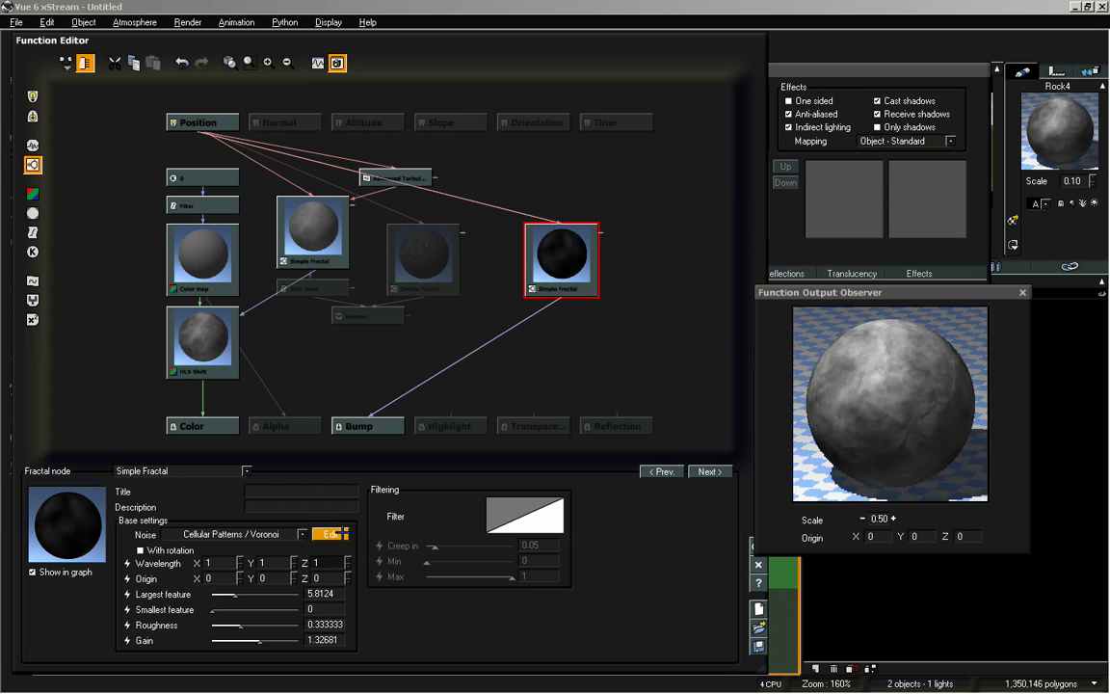
left_click_drag(262, 633, 236, 595)
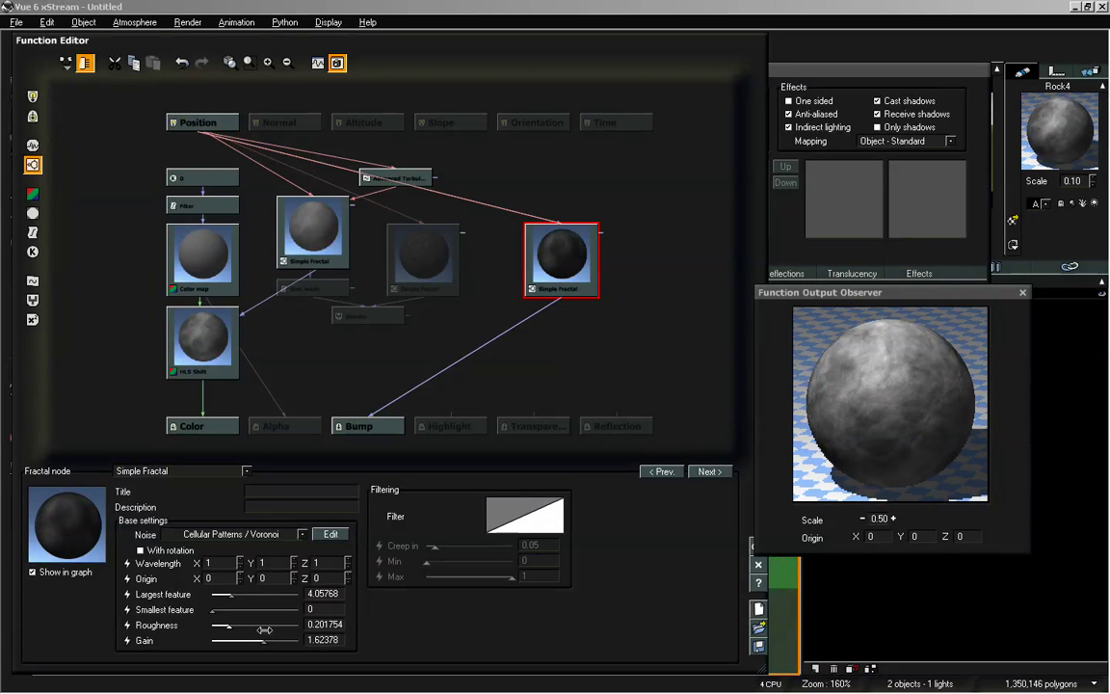
left_click_drag(264, 640, 276, 640)
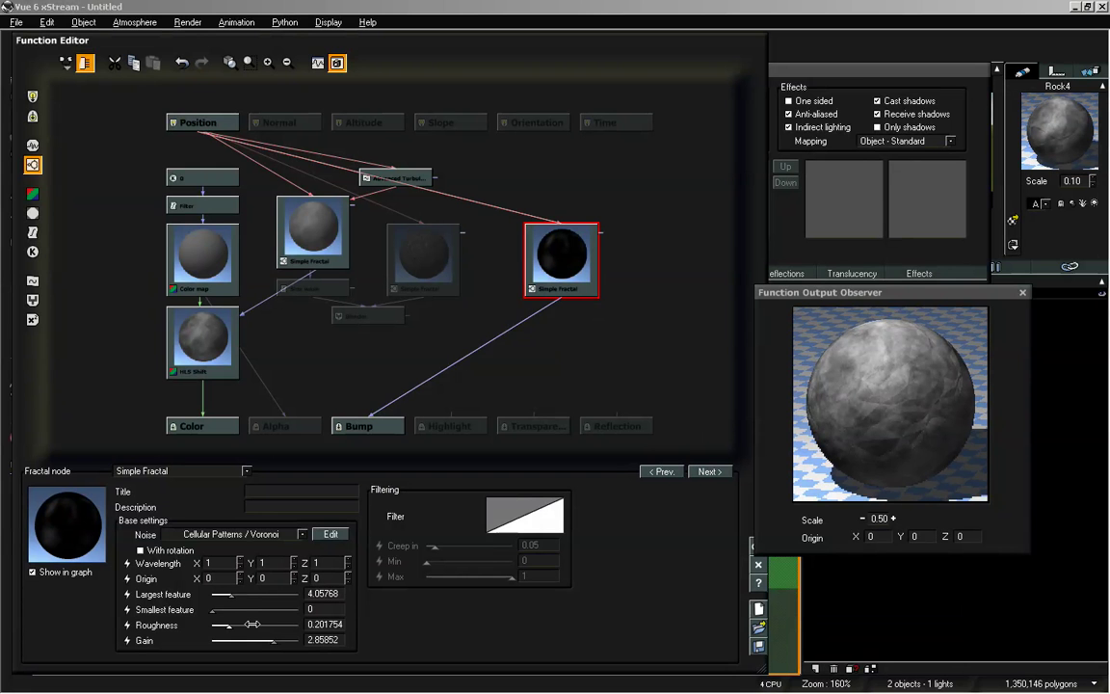
- Set the Voronoi noise to Closest neighbor with the Angles profile, and set the fractal's gain to about 1.83
left_click(330, 534)
left_click(521, 358)
left_click(504, 375)
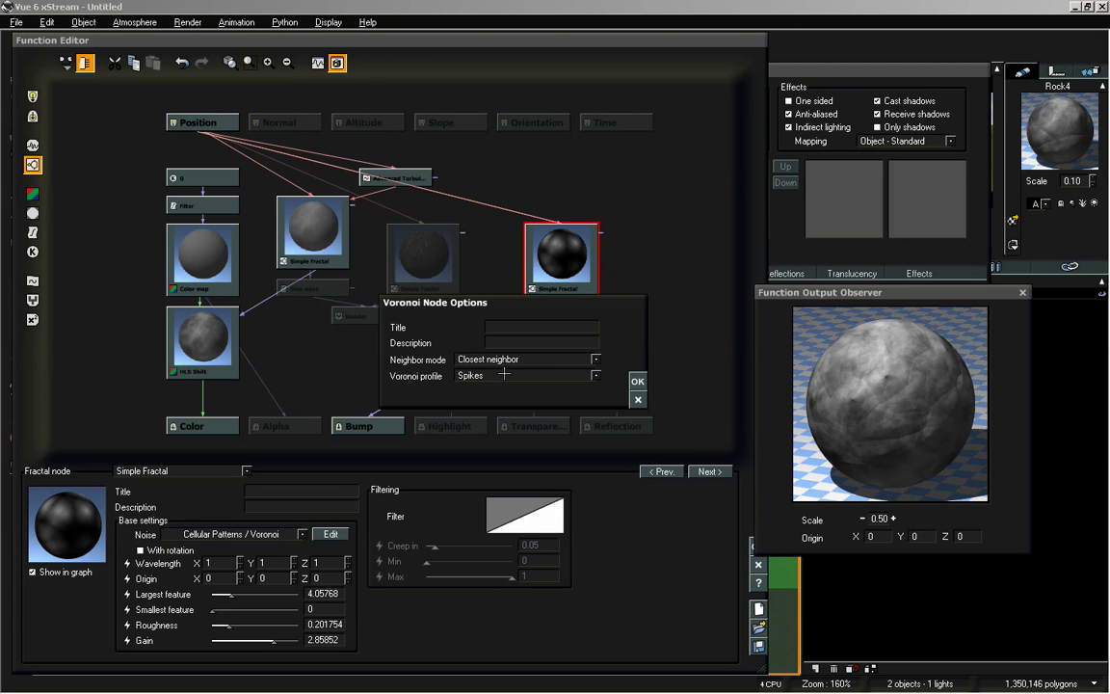
left_click(569, 375)
left_click(559, 413)
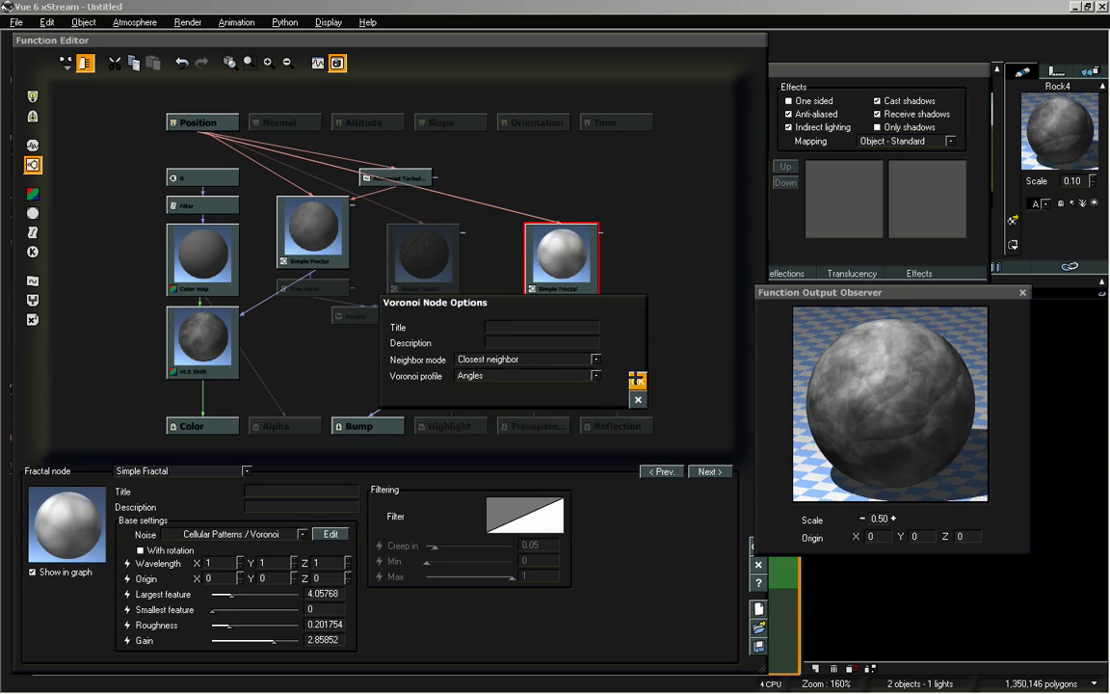
left_click(634, 379)
left_click_drag(244, 635, 276, 640)
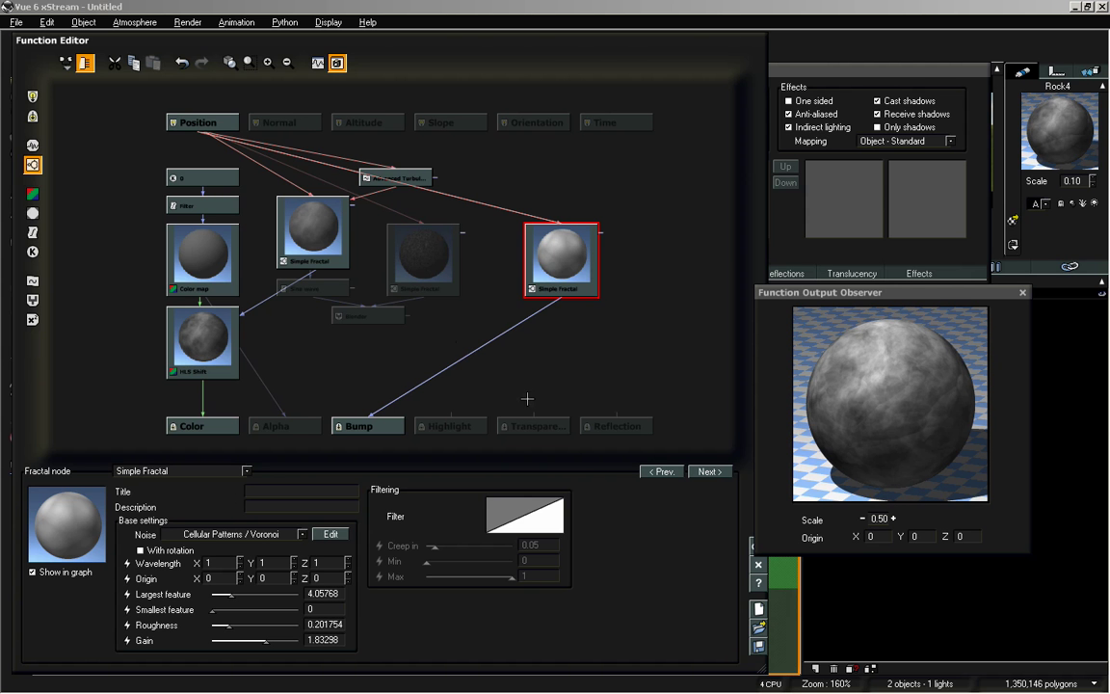
- Insert a Sine wave filter between the Voronoi fractal and Bump, with contrast about 4.22 and brightness about 0.77
left_click(471, 354)
left_click(32, 233)
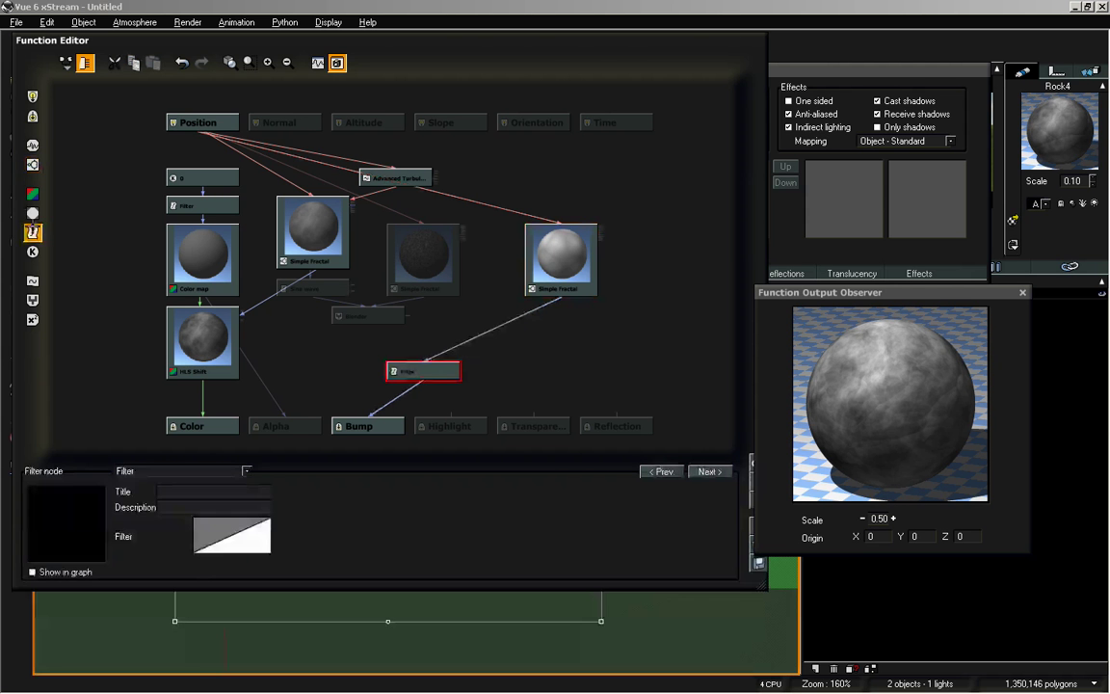
left_click_drag(444, 363, 553, 336)
left_click(185, 468)
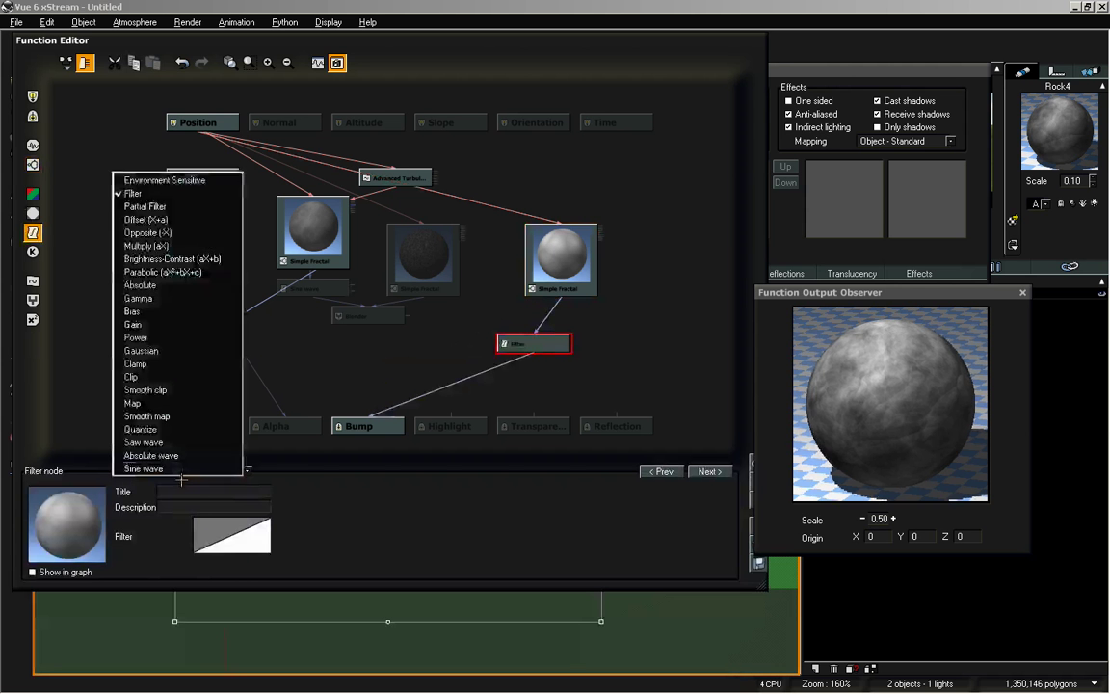
left_click(136, 449)
mouse_move(209, 523)
left_mouse_down()
mouse_move(226, 524)
mouse_move(199, 538)
mouse_move(228, 524)
mouse_move(179, 538)
mouse_move(194, 537)
left_mouse_up()
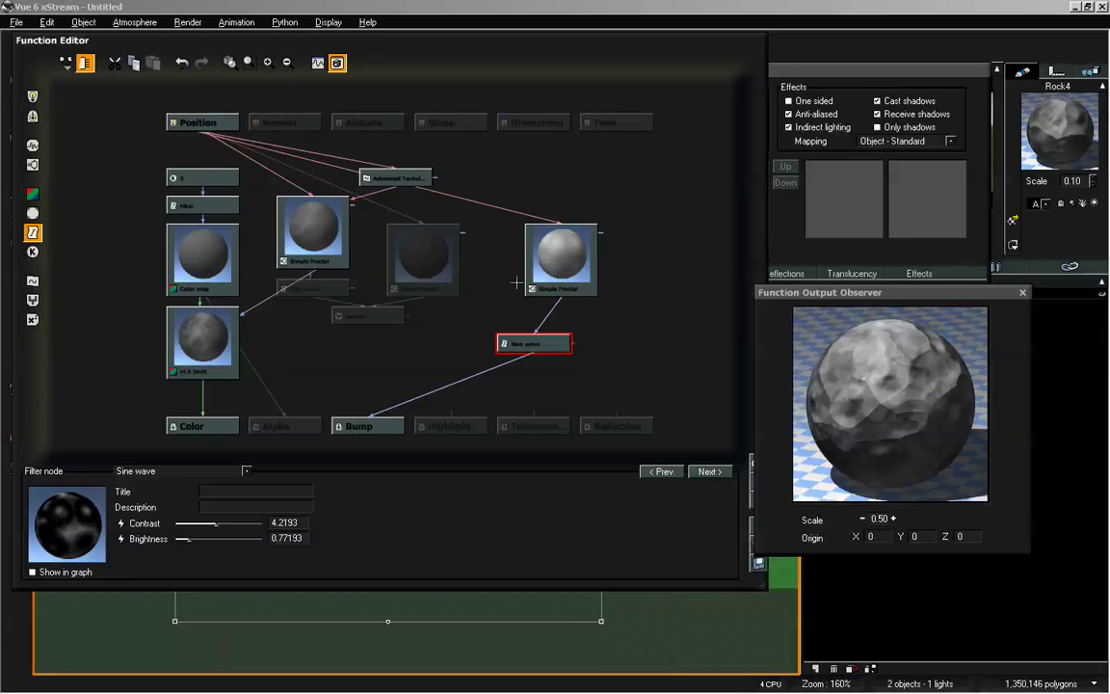
- Add a Simple Turbulence node, connect it to the Voronoi fractal's origin, and set its amplitude to about 2.48
left_click(554, 242)
right_click_drag(626, 291, 501, 274)
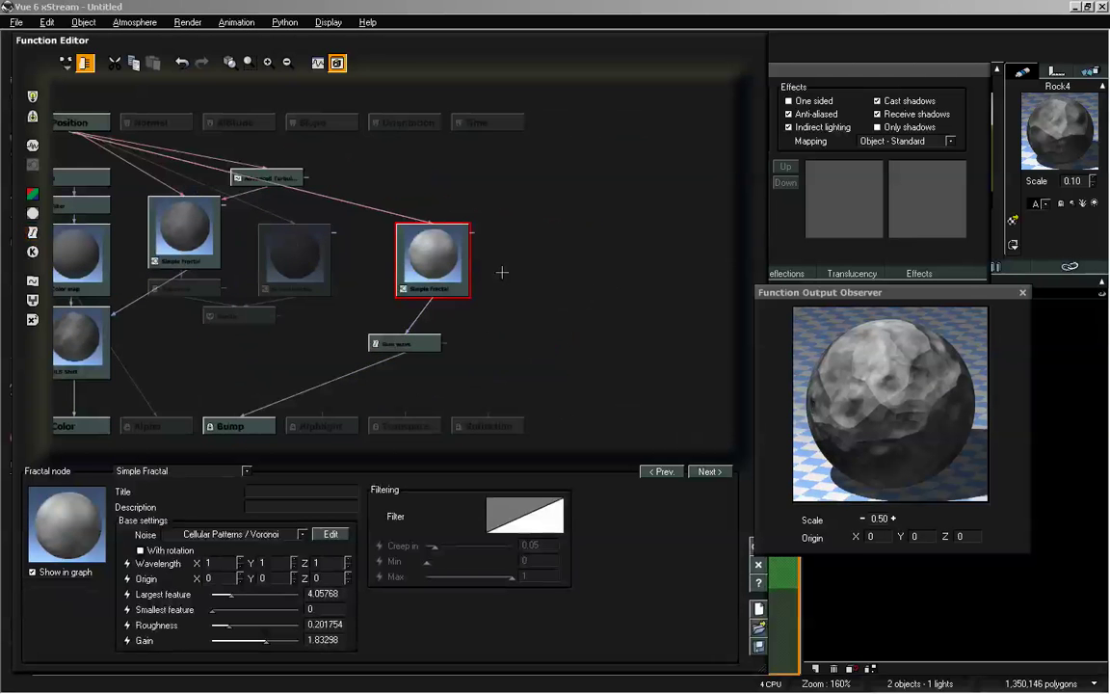
scroll(452, 229, "up", 2)
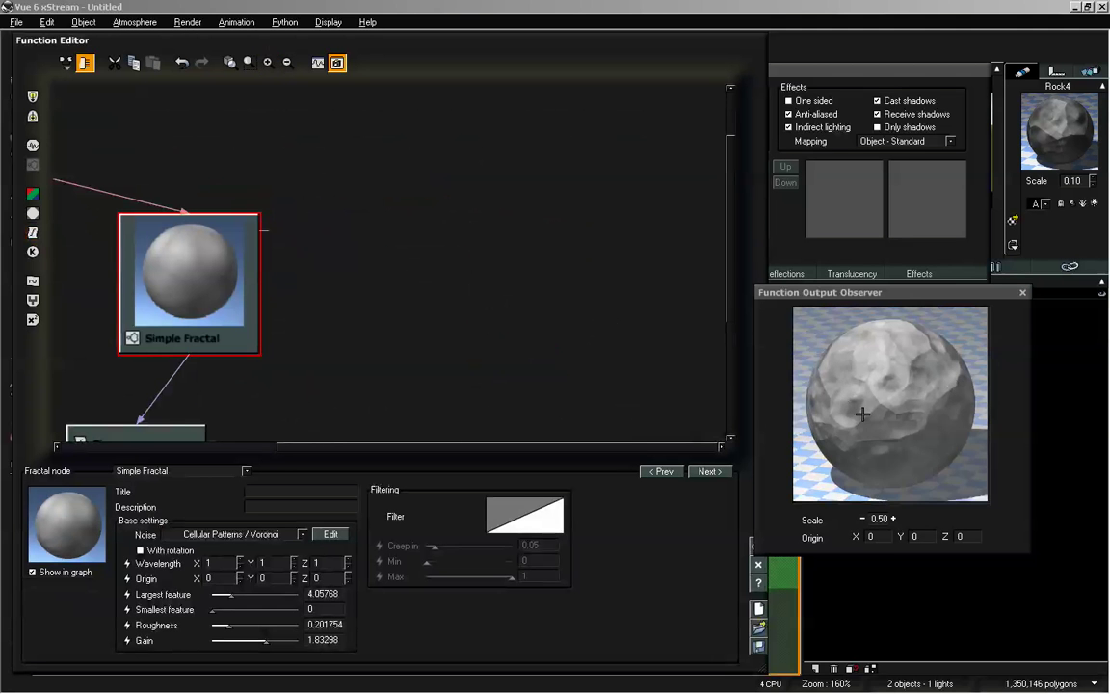
left_click(354, 241)
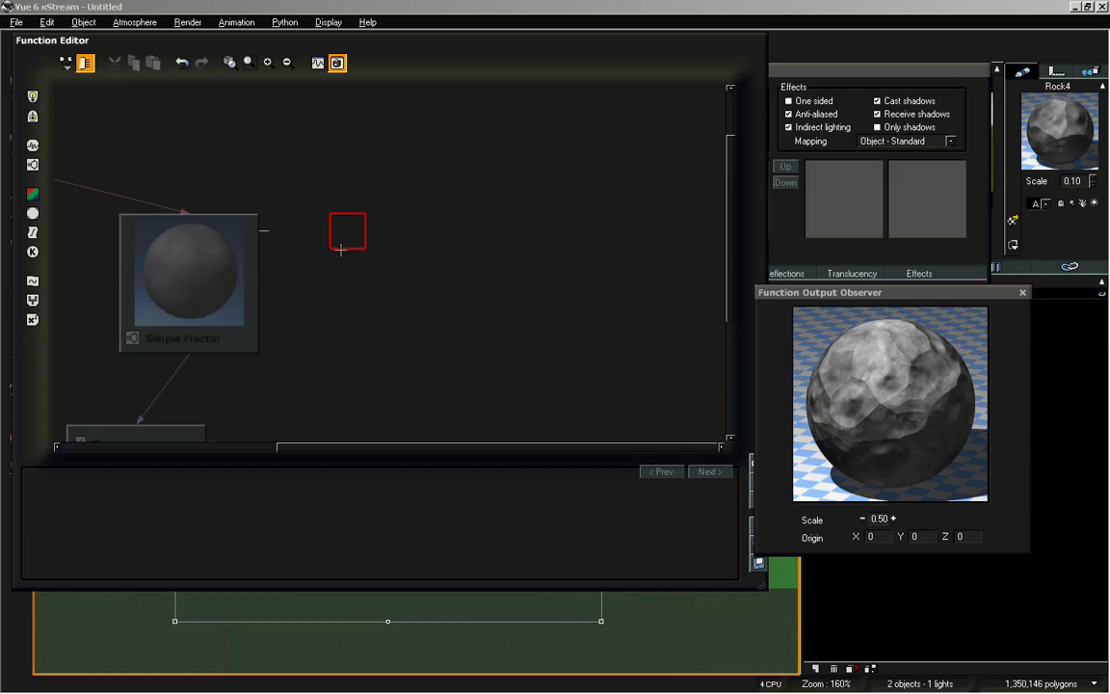
left_click(32, 280)
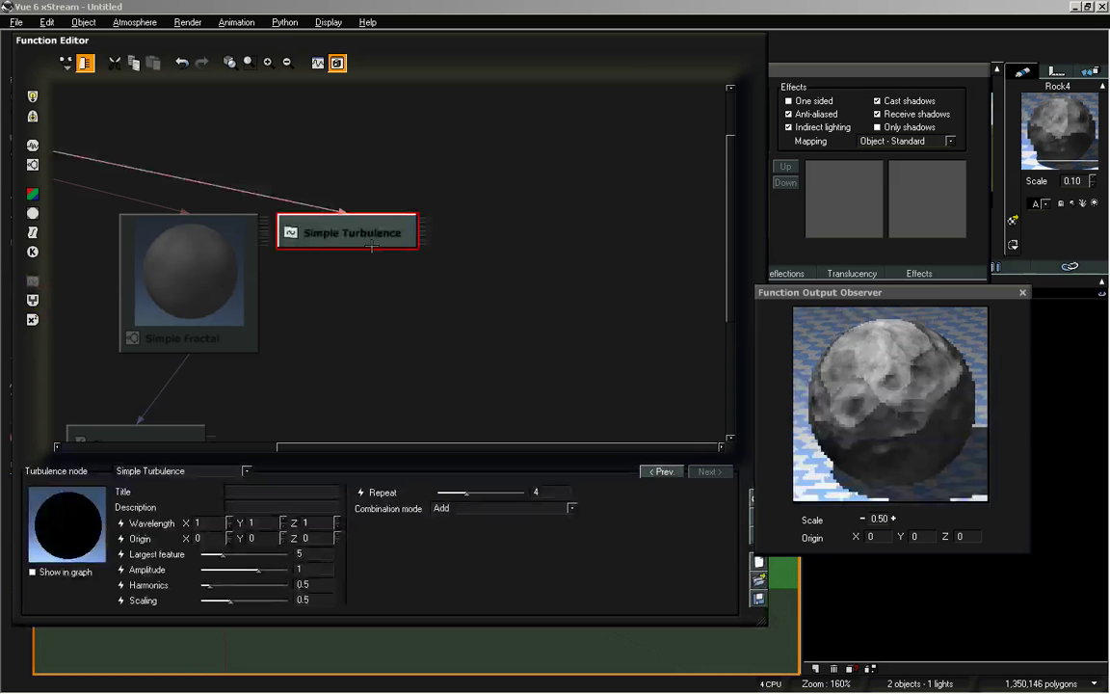
left_click_drag(360, 230, 412, 231)
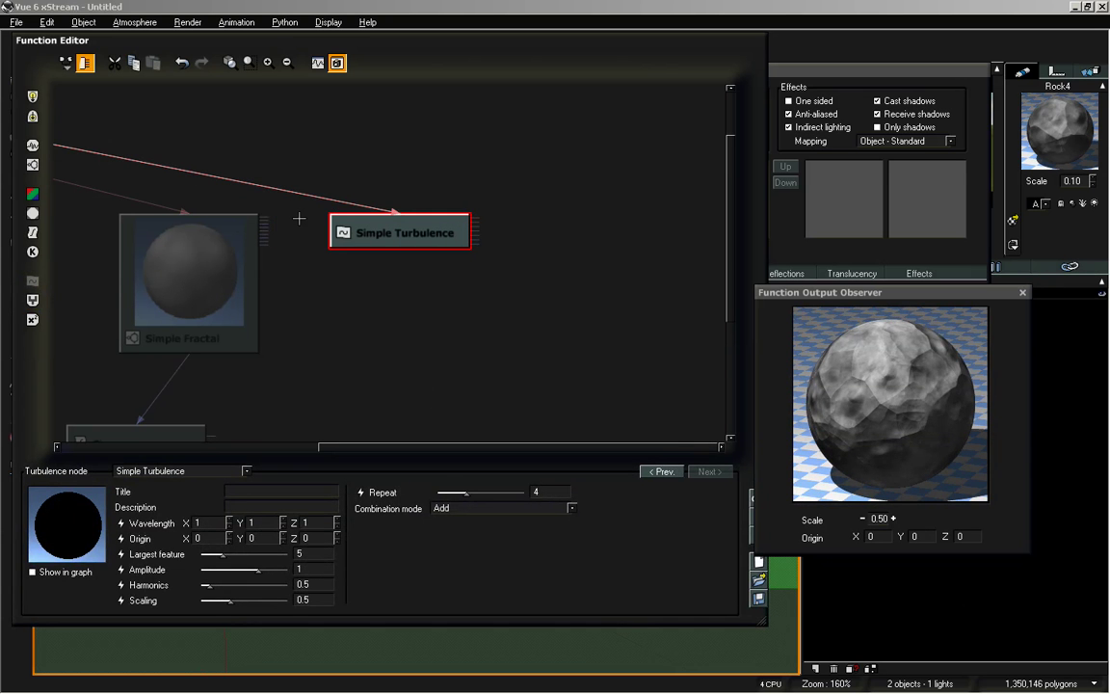
left_click_drag(282, 222, 399, 241)
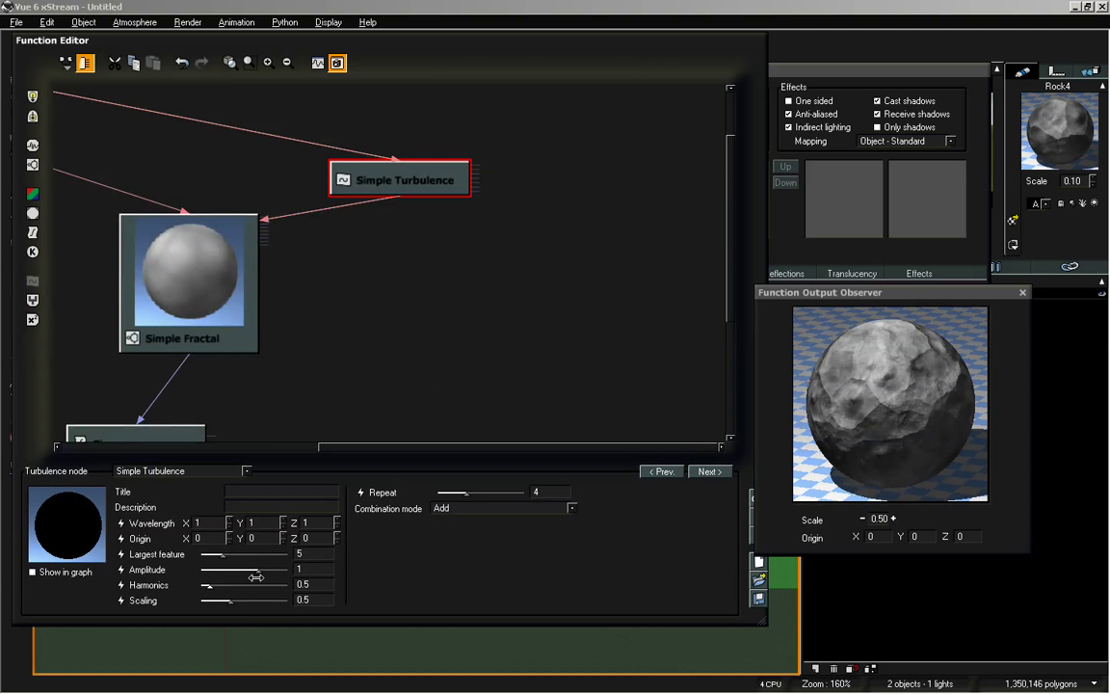
left_click_drag(234, 571, 268, 569)
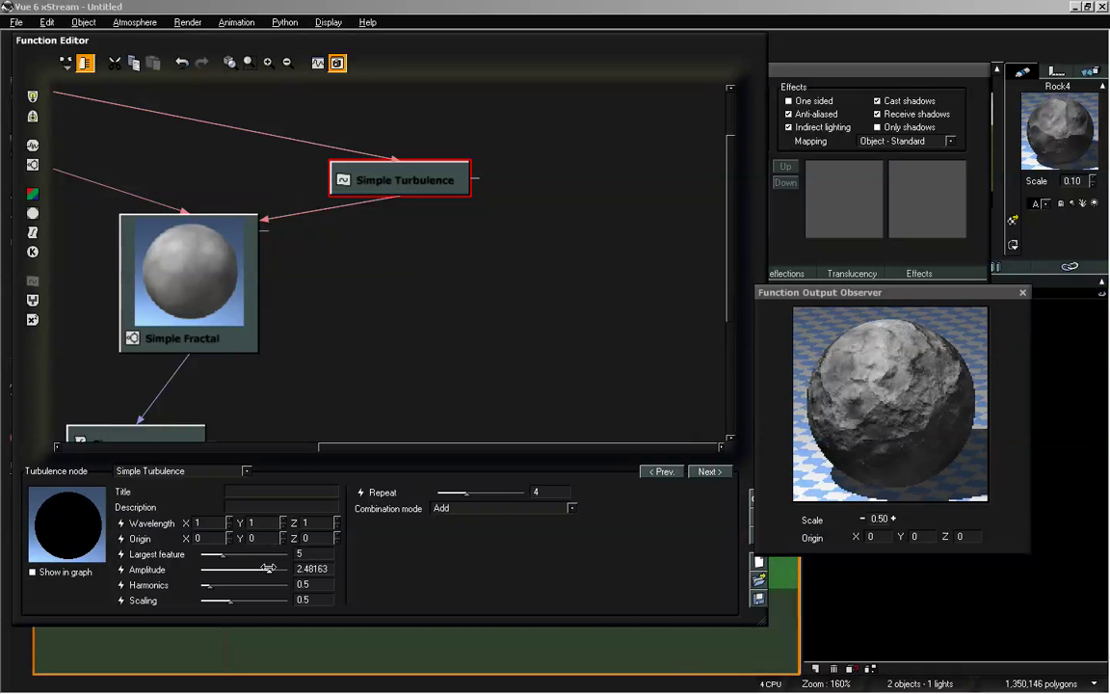
- Set the Voronoi fractal's wavelength to 5 on all axes
right_click_drag(388, 401, 629, 380)
left_click(288, 64)
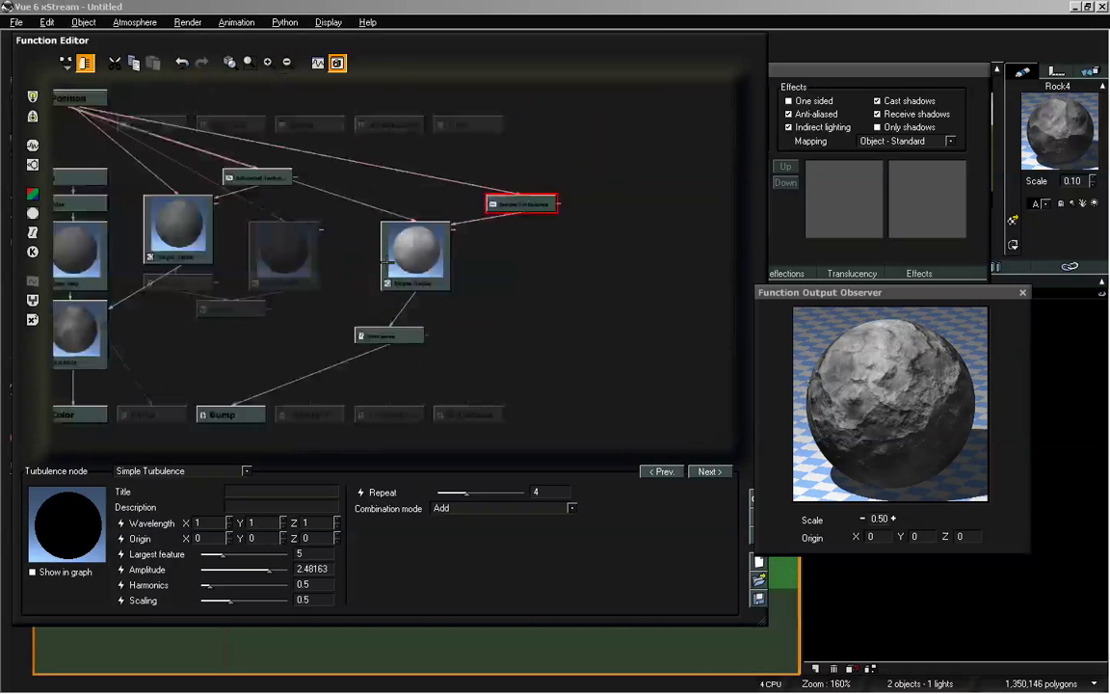
right_click_drag(359, 281, 474, 275)
left_click(514, 231)
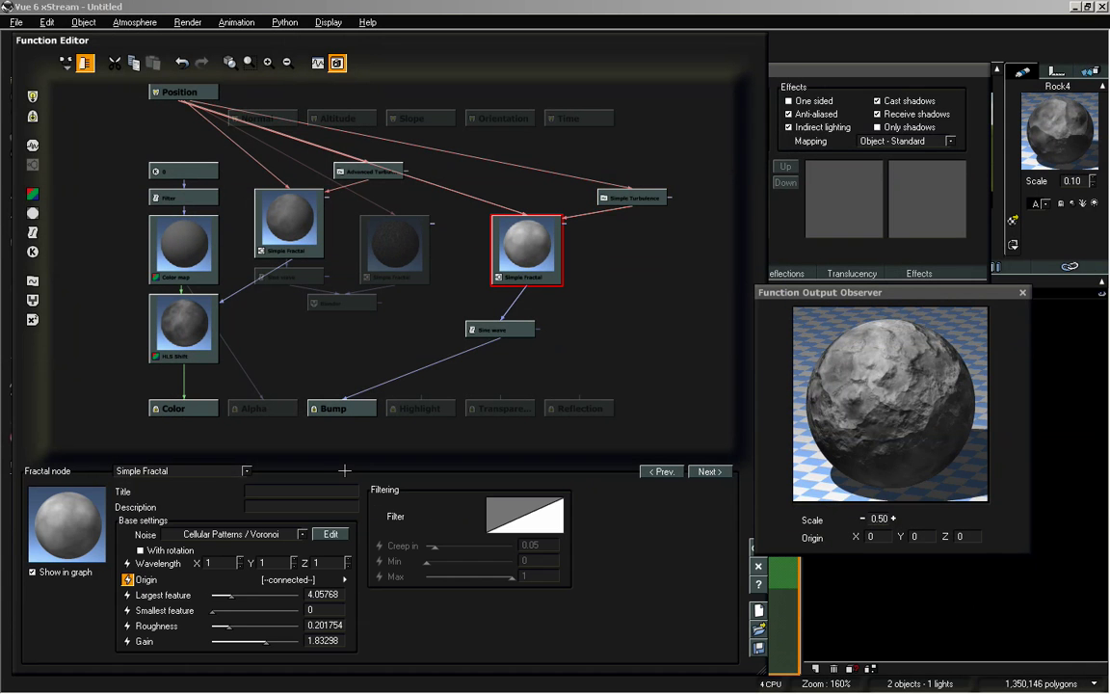
double_click(227, 558)
type("5")
double_click(275, 560)
type("5")
double_click(327, 560)
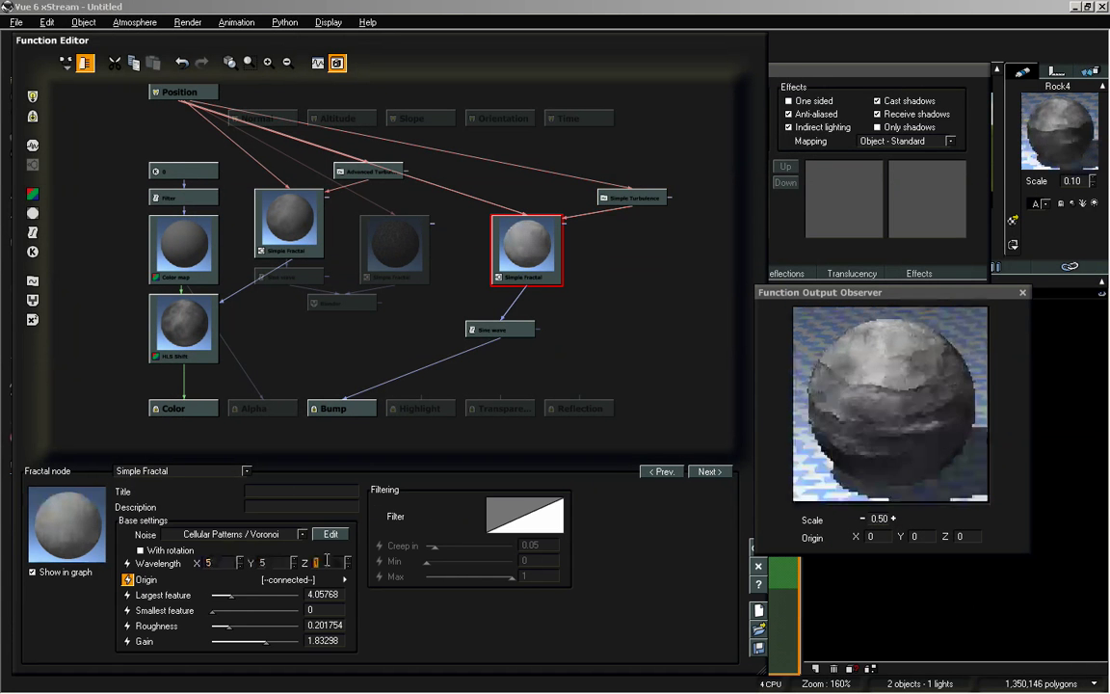
- Set the Simple Turbulence node's wavelength to 3 on X, Y and Z and its amplitude to about 2.64
left_click(635, 197)
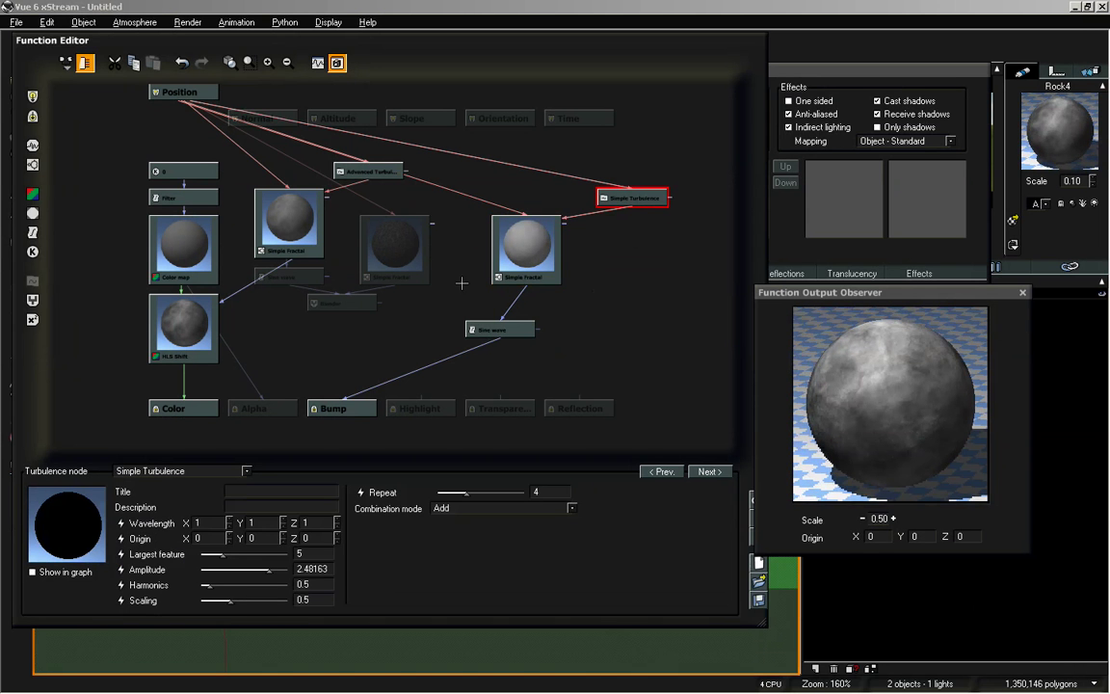
double_click(204, 524)
type("3")
double_click(259, 524)
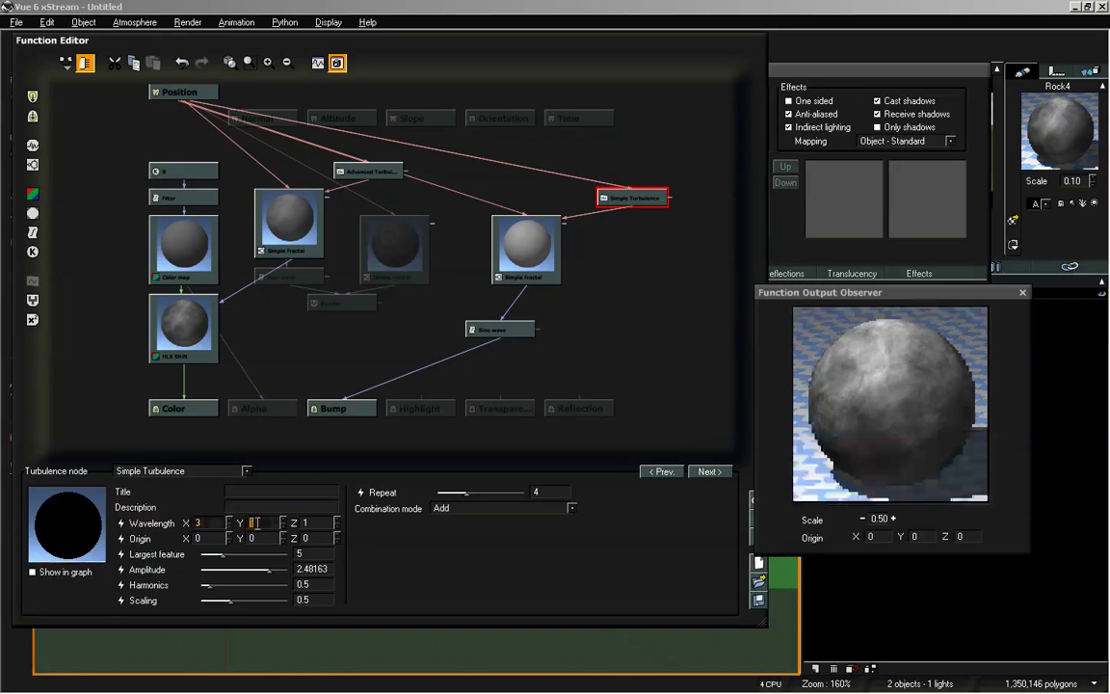
type("3")
double_click(314, 524)
type("3")
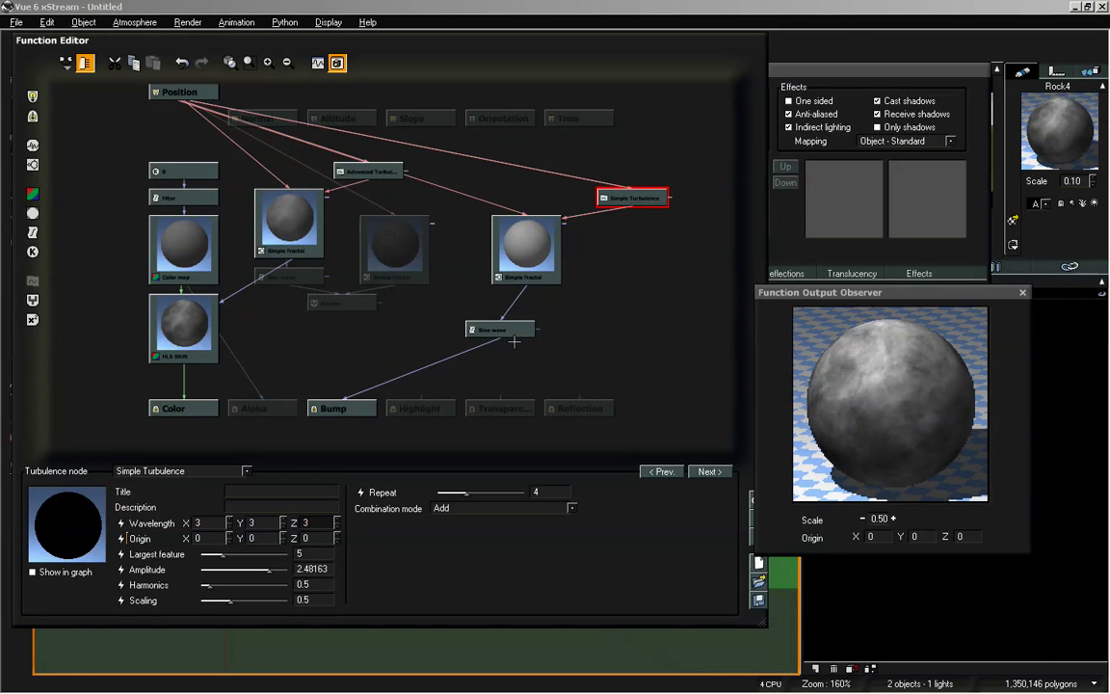
left_click_drag(276, 568, 278, 567)
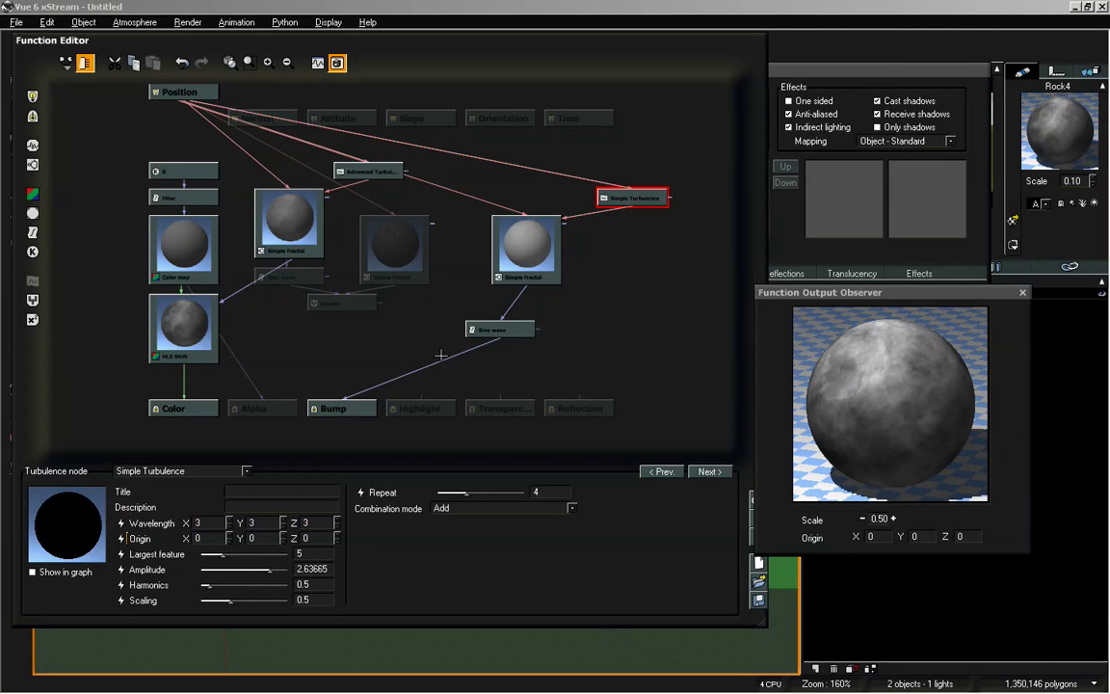
- Reduce the scale of the function output preview to 0.13
left_click(395, 355)
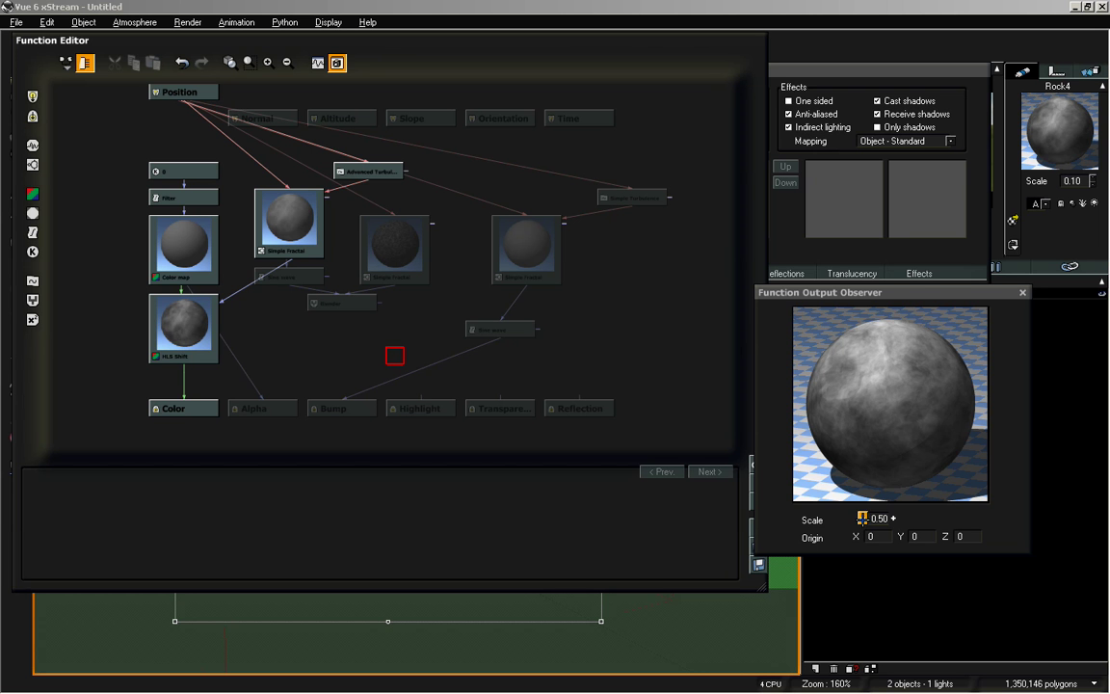
left_click(863, 519)
left_click(862, 520)
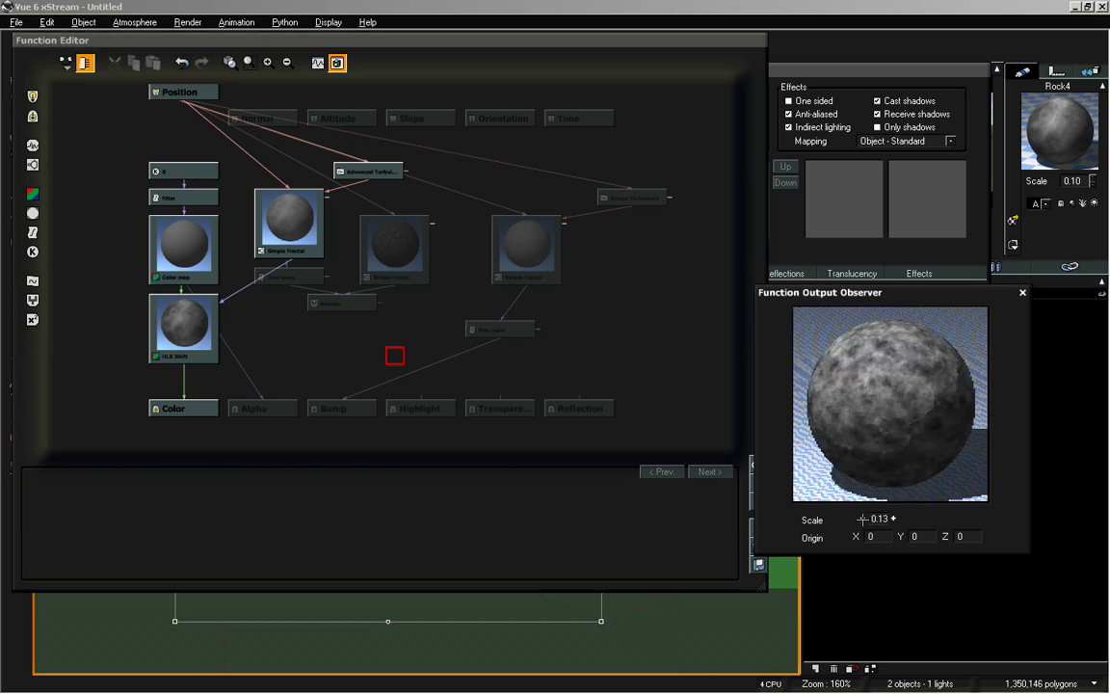
left_click(381, 356)
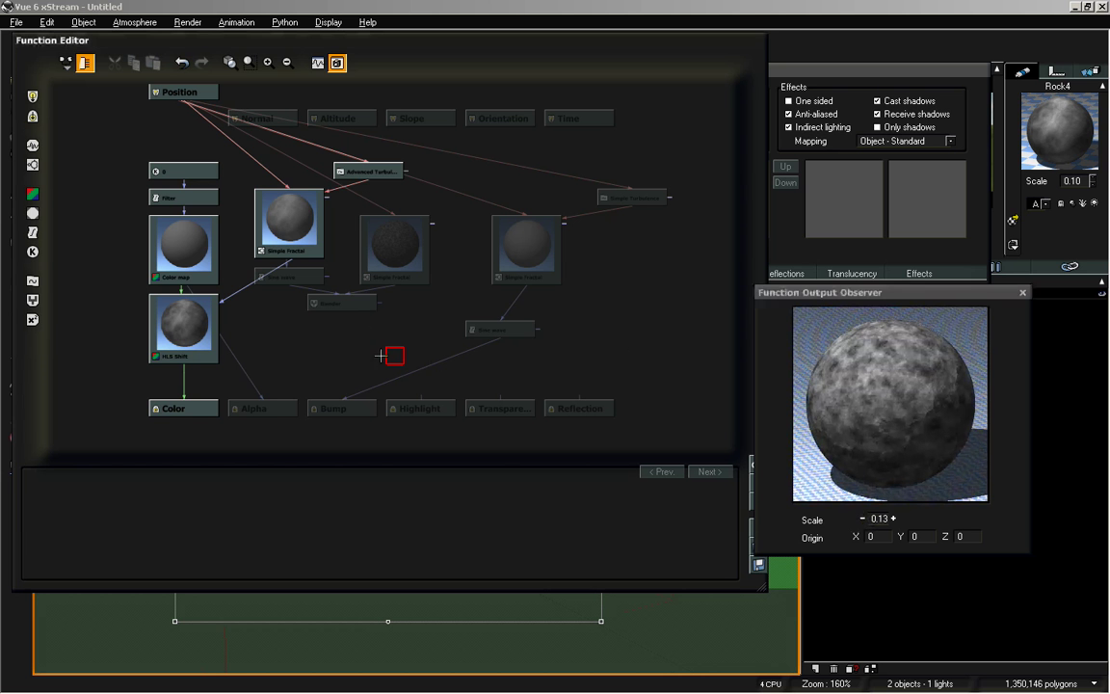
- Insert a Blender before Bump that mixes the existing bump blender with the new Sine wave at a ratio of about 0.74
left_click(440, 362)
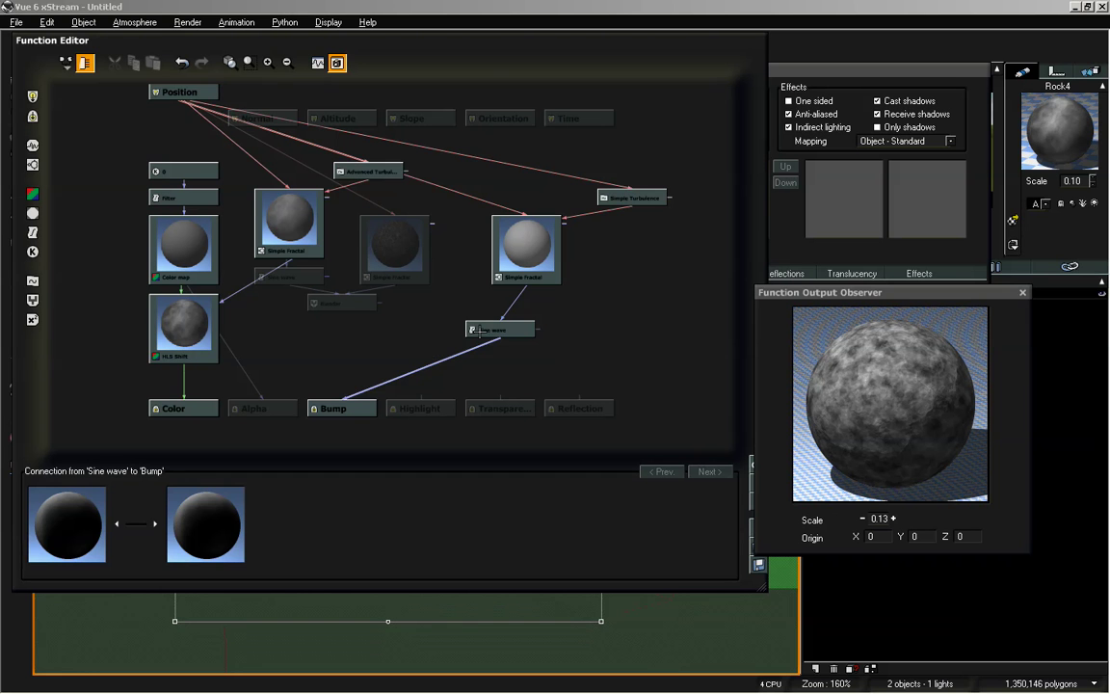
left_click(32, 300)
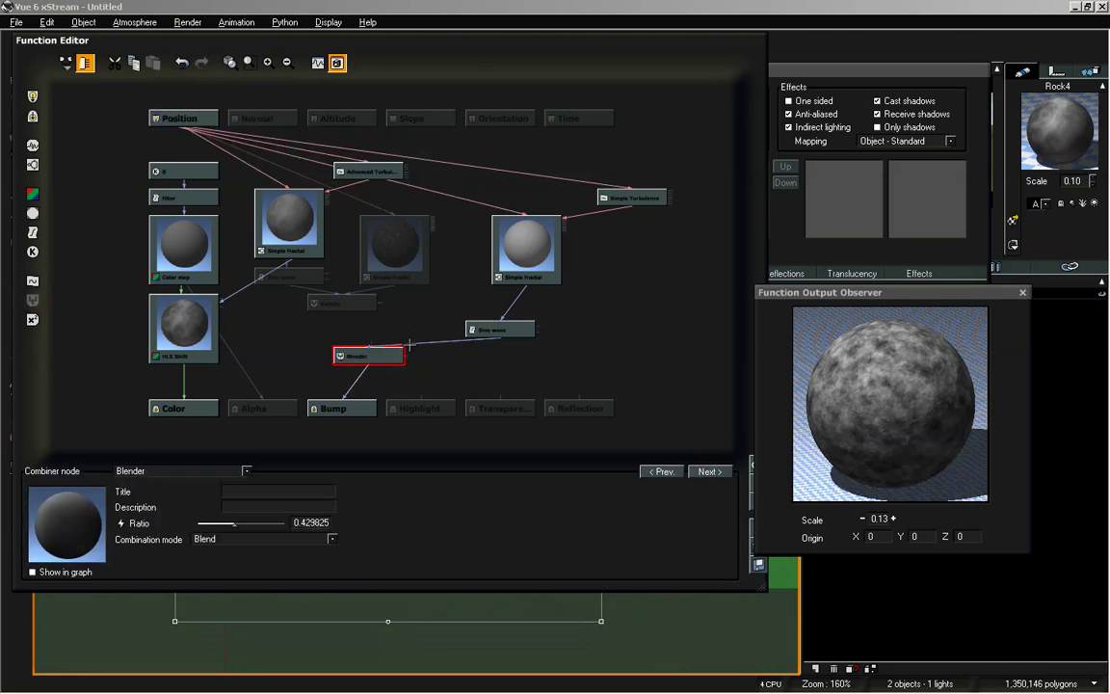
left_click(418, 341)
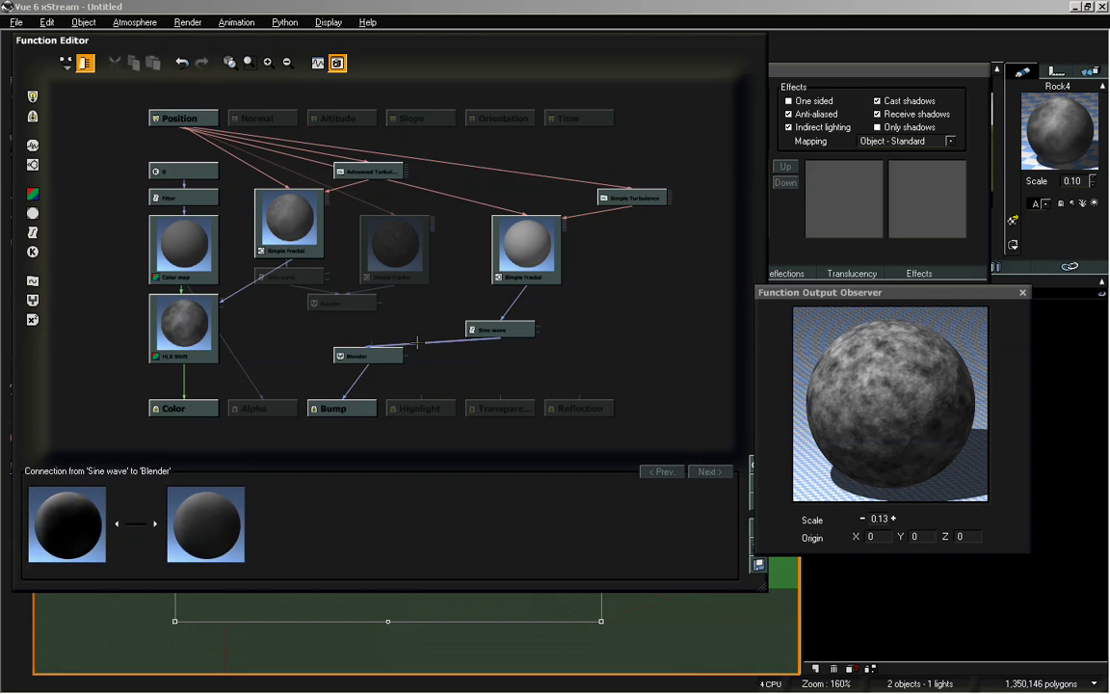
left_click_drag(412, 352, 339, 310)
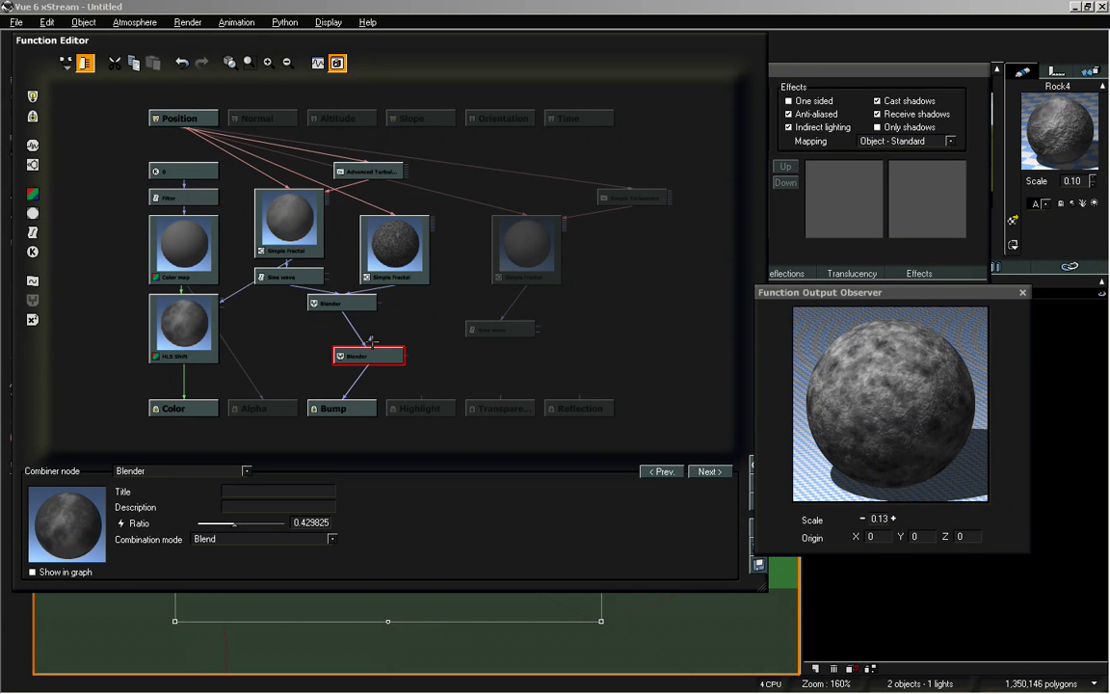
left_click_drag(371, 339, 492, 328)
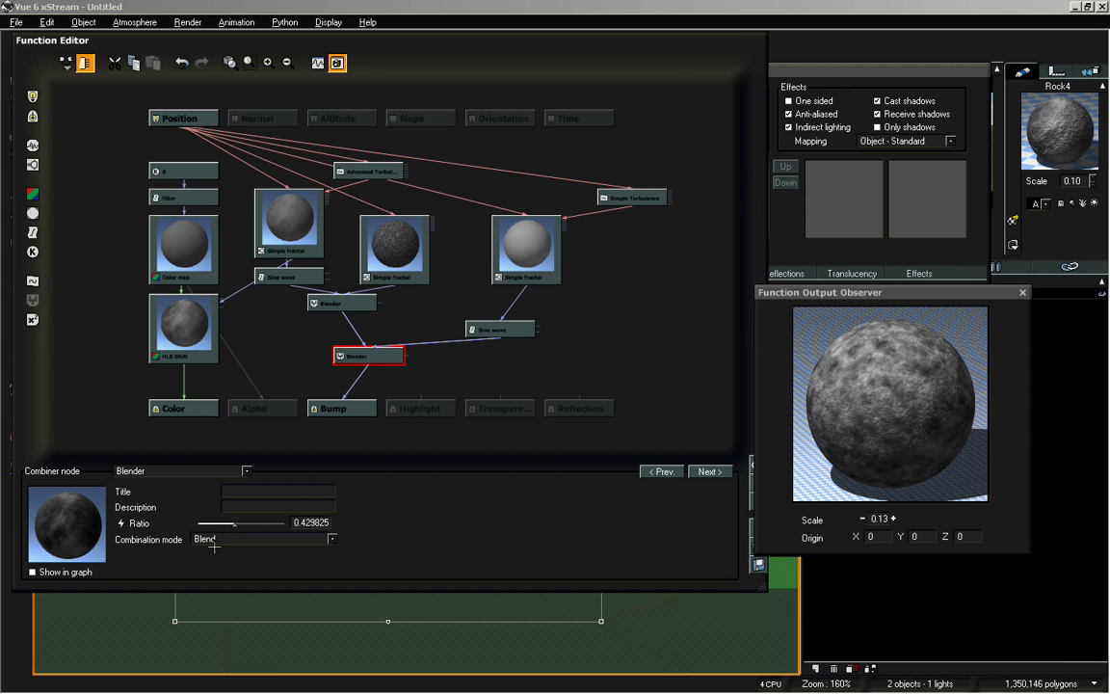
left_click_drag(252, 524, 268, 524)
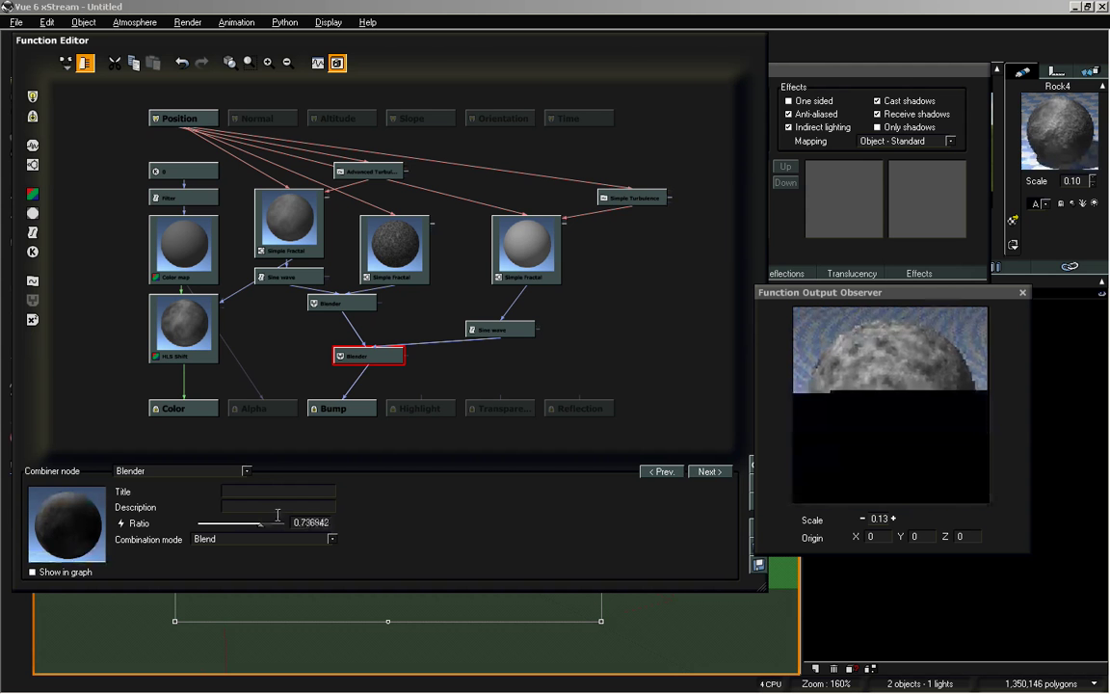
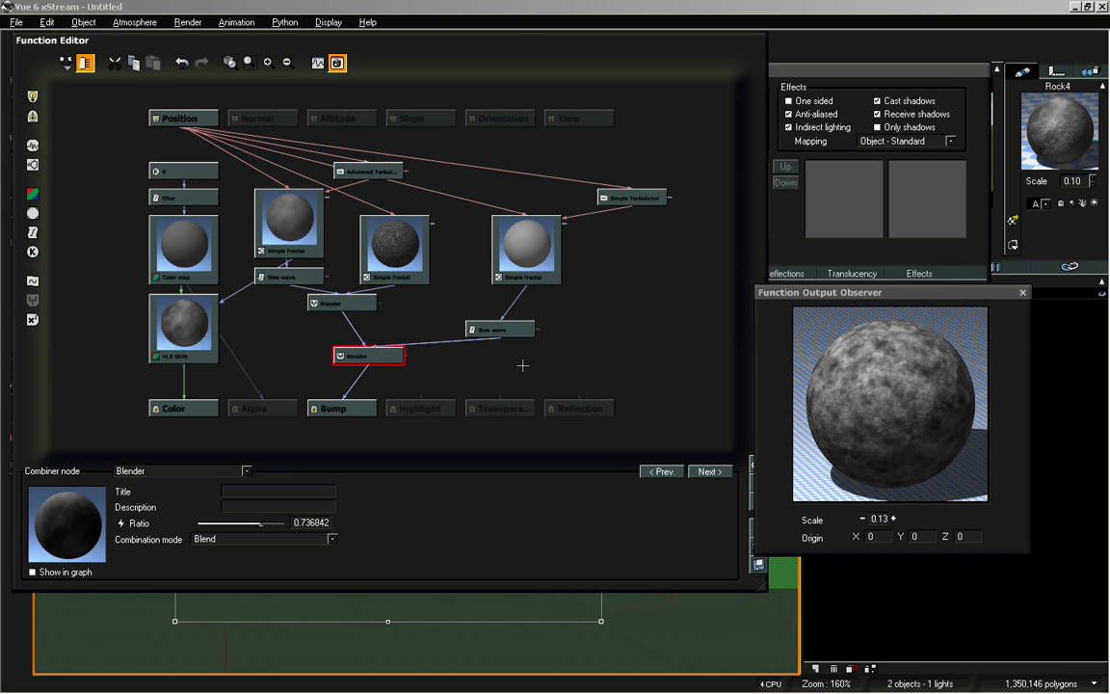
- Set the ratio of the Blender feeding Bump to about 0.71 and accept the function and material edits
left_click_drag(257, 523, 262, 524)
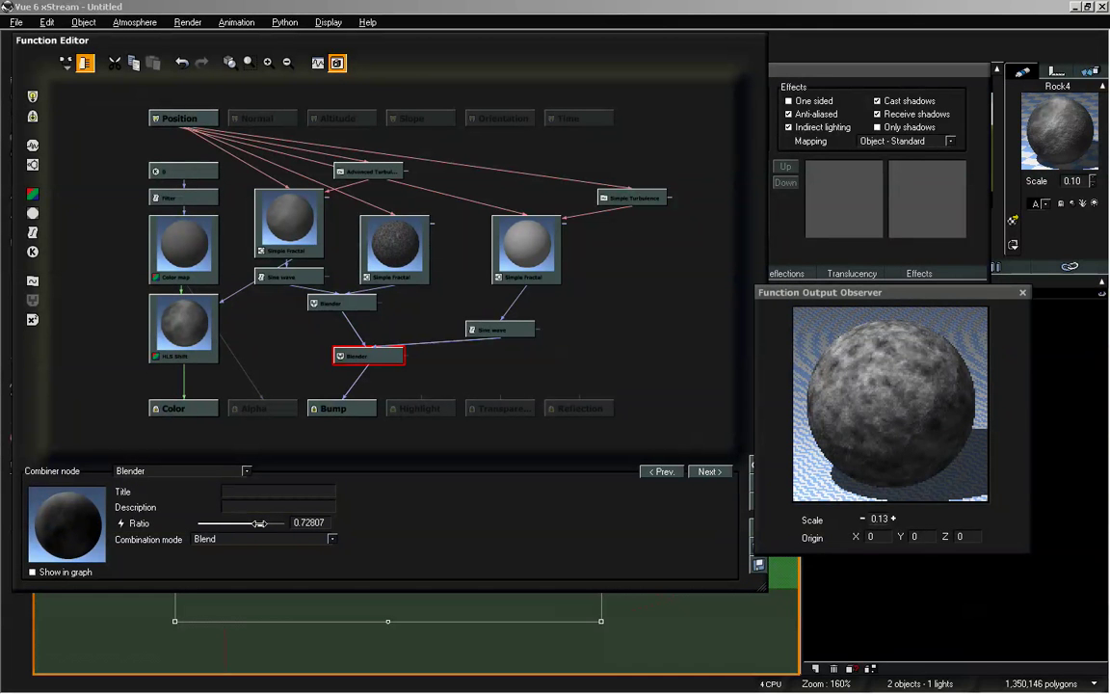
left_click_drag(259, 523, 265, 523)
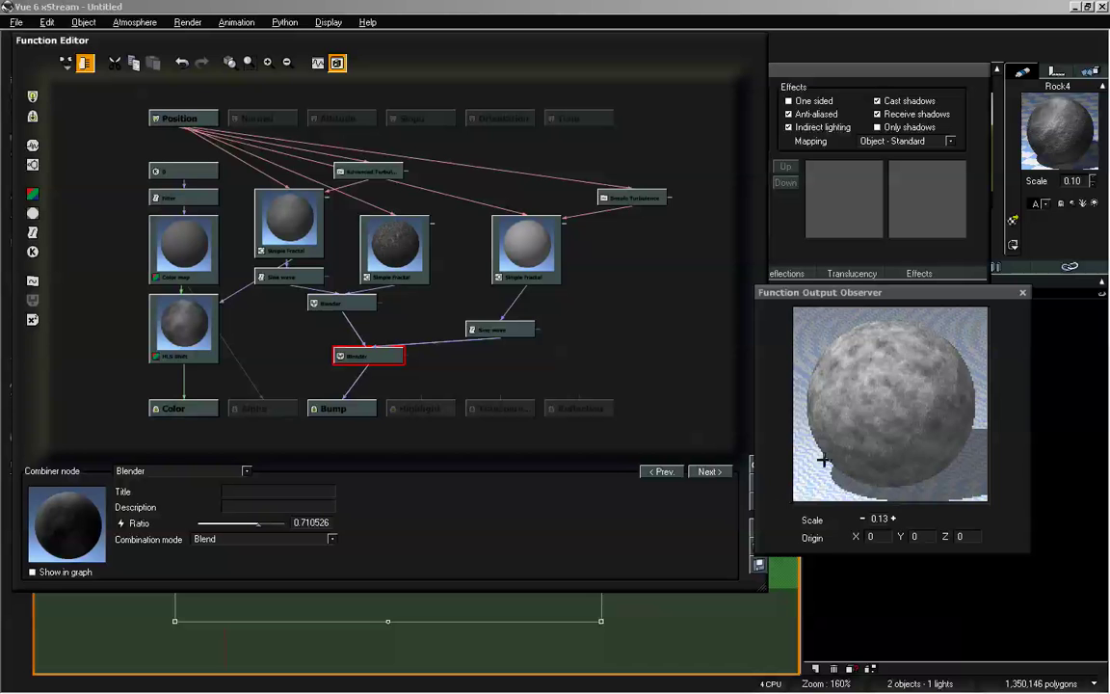
left_click_drag(894, 291, 935, 294)
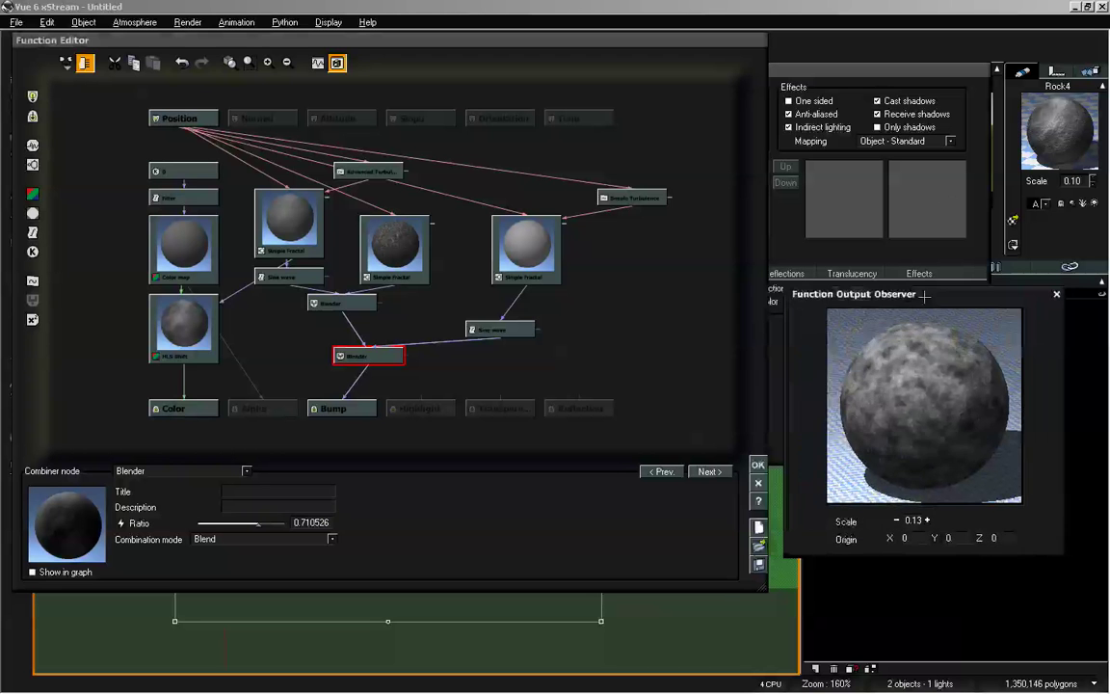
left_click(758, 465)
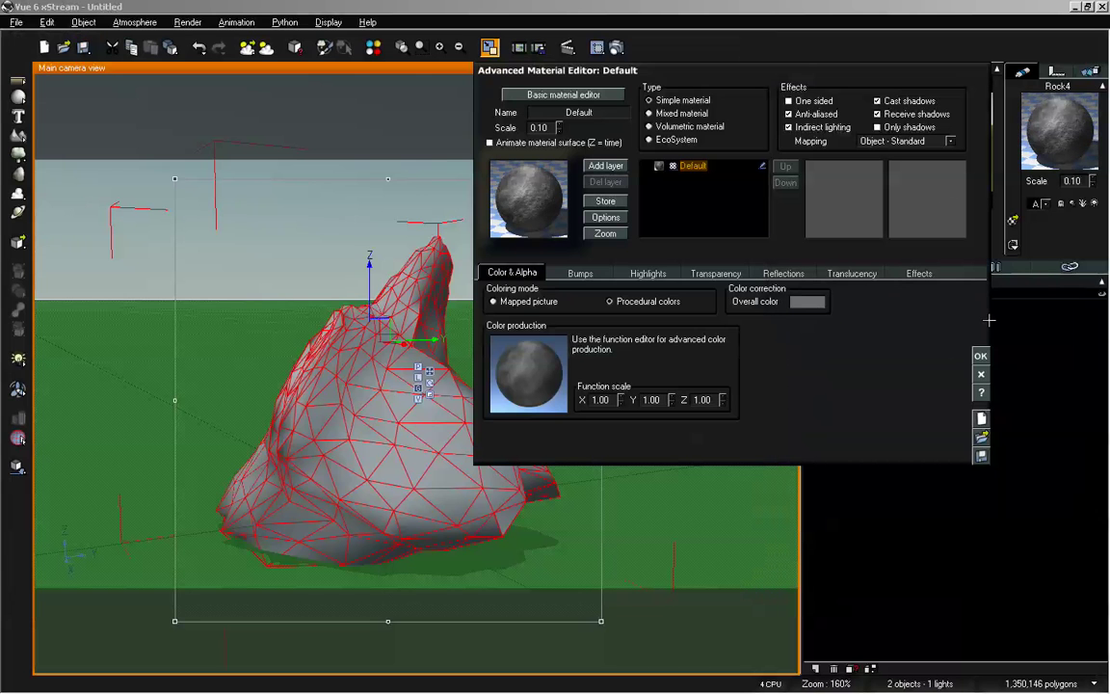
left_click(981, 356)
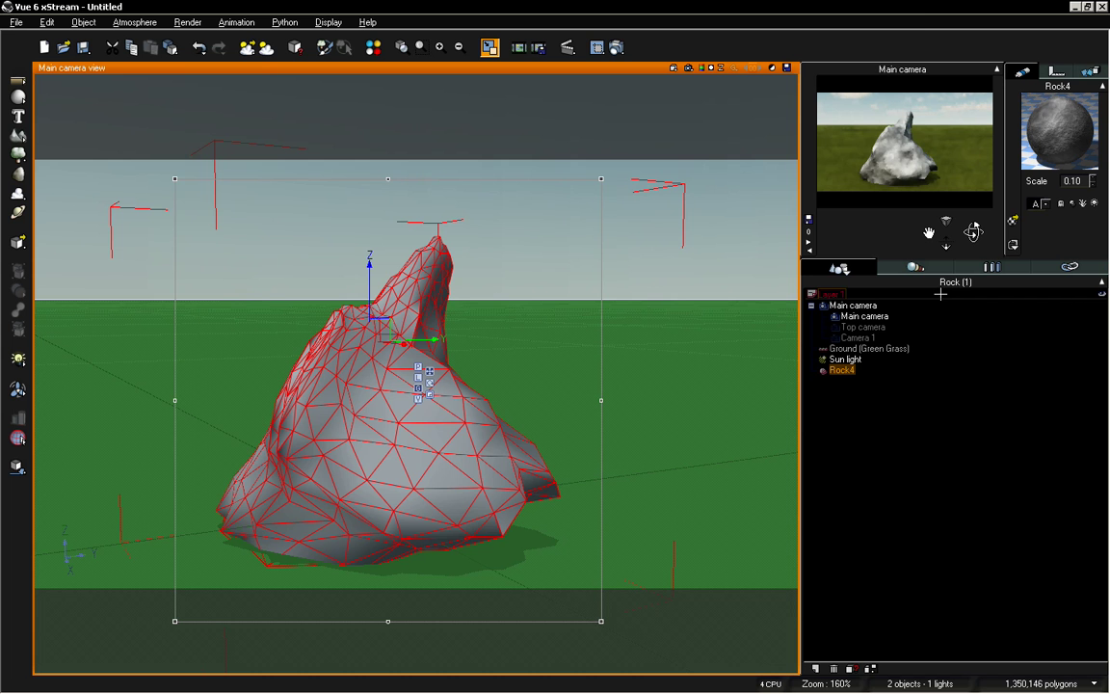
- Render the scene at 1024 x 576 with the Final quality preset, and close the finished render
left_click(616, 45)
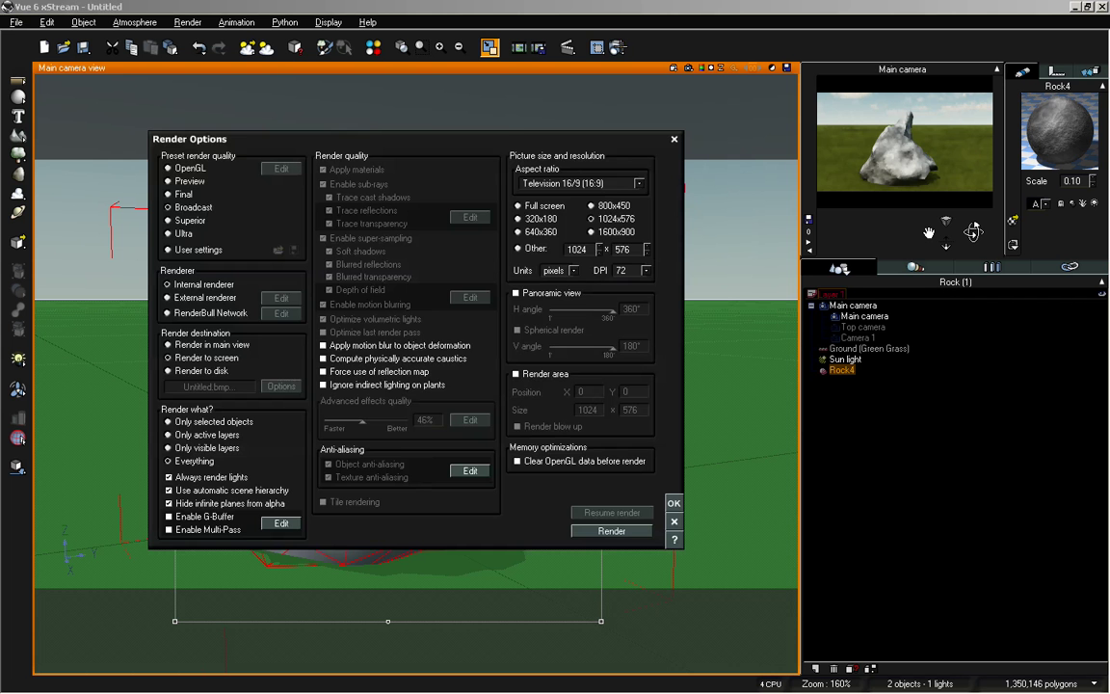
left_click(201, 195)
left_click(611, 531)
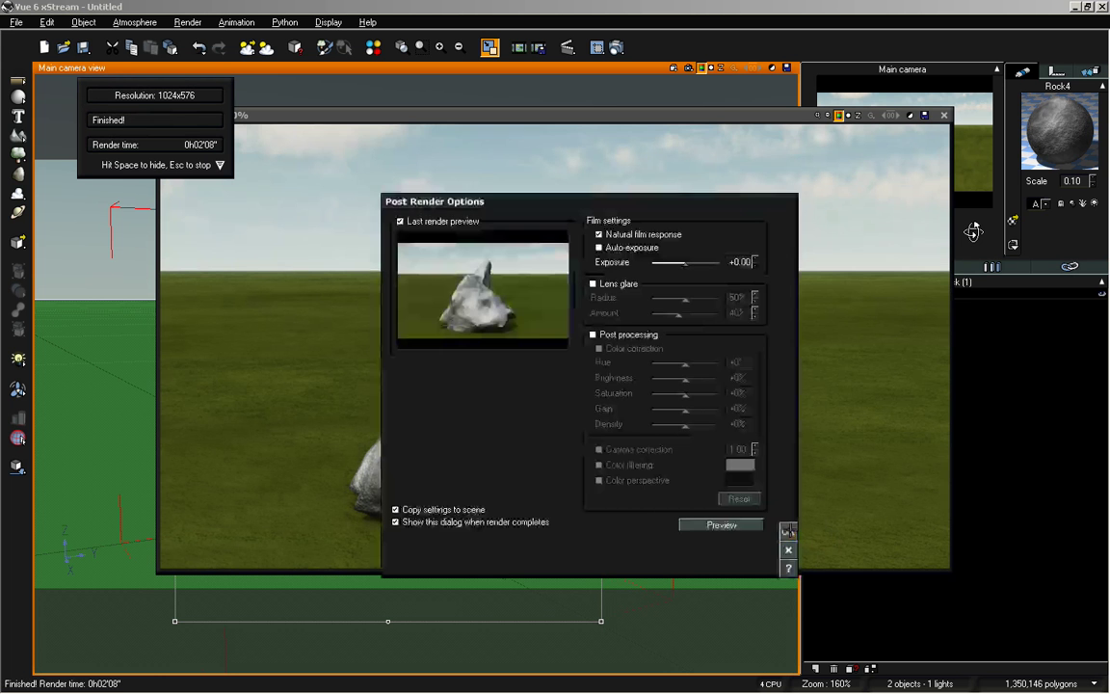
key("Return")
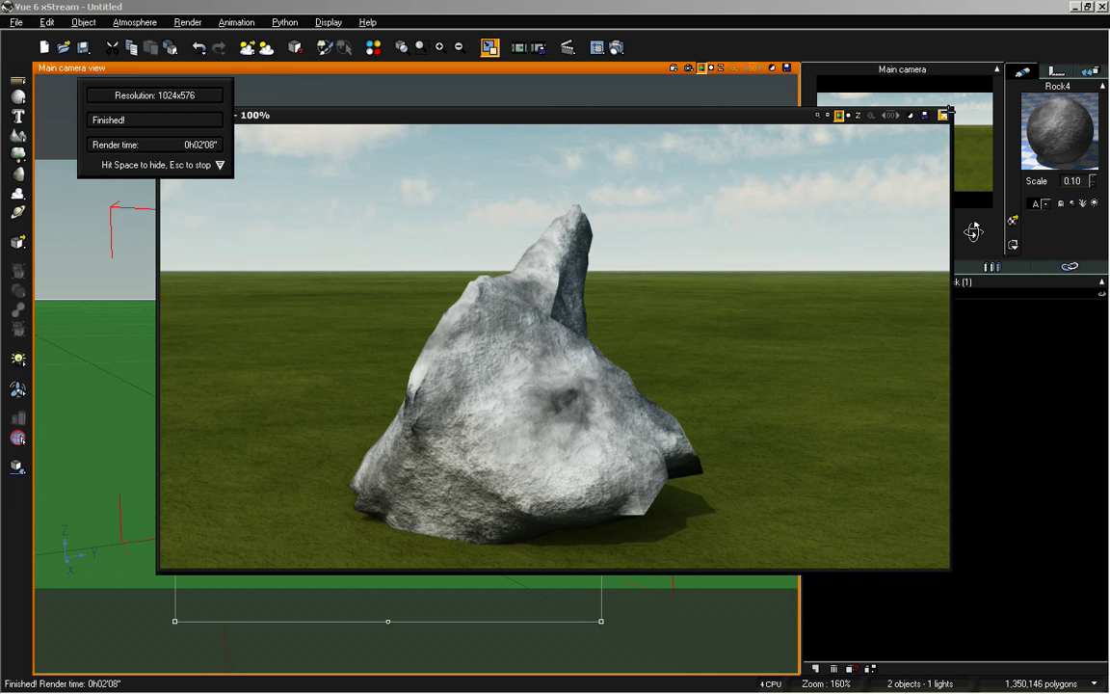
left_click(943, 115)
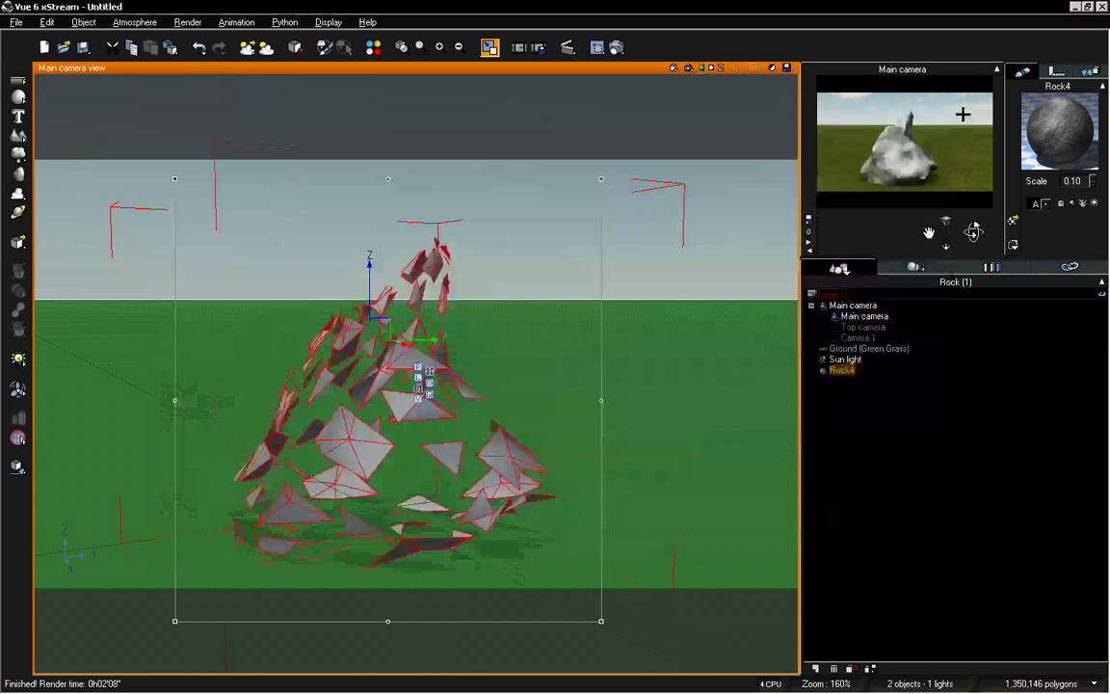
- Reopen the rock material's color function and set the Voronoi fractal's wavelength to 2 on X, Y and Z
double_click(1058, 117)
right_click(546, 345)
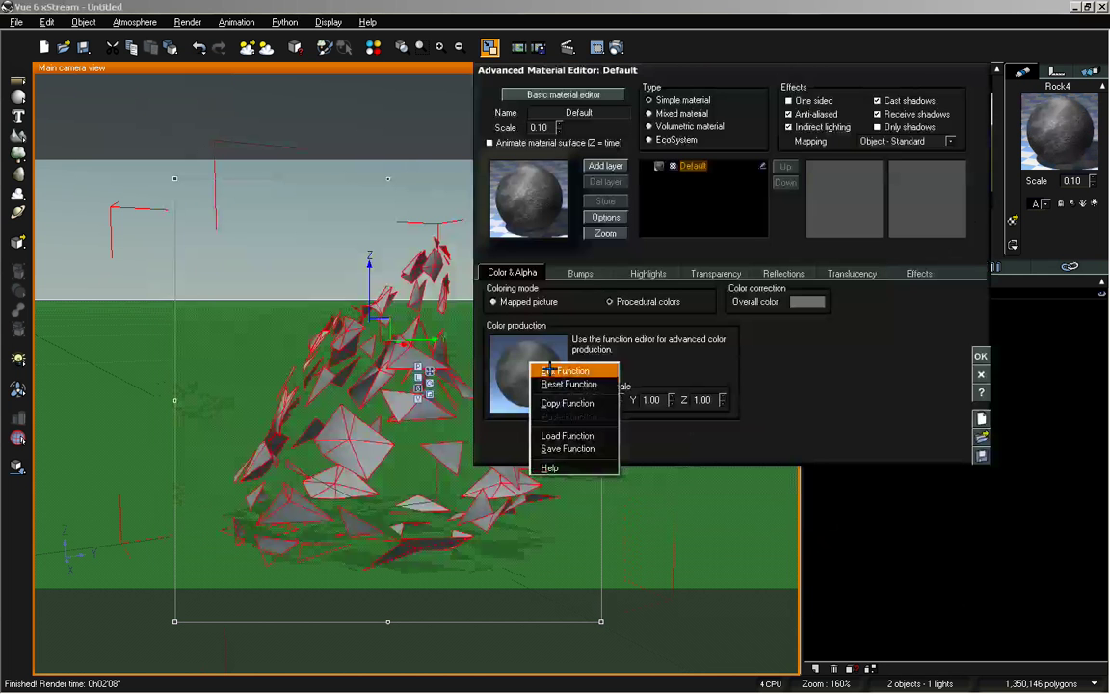
left_click(554, 368)
left_click(527, 250)
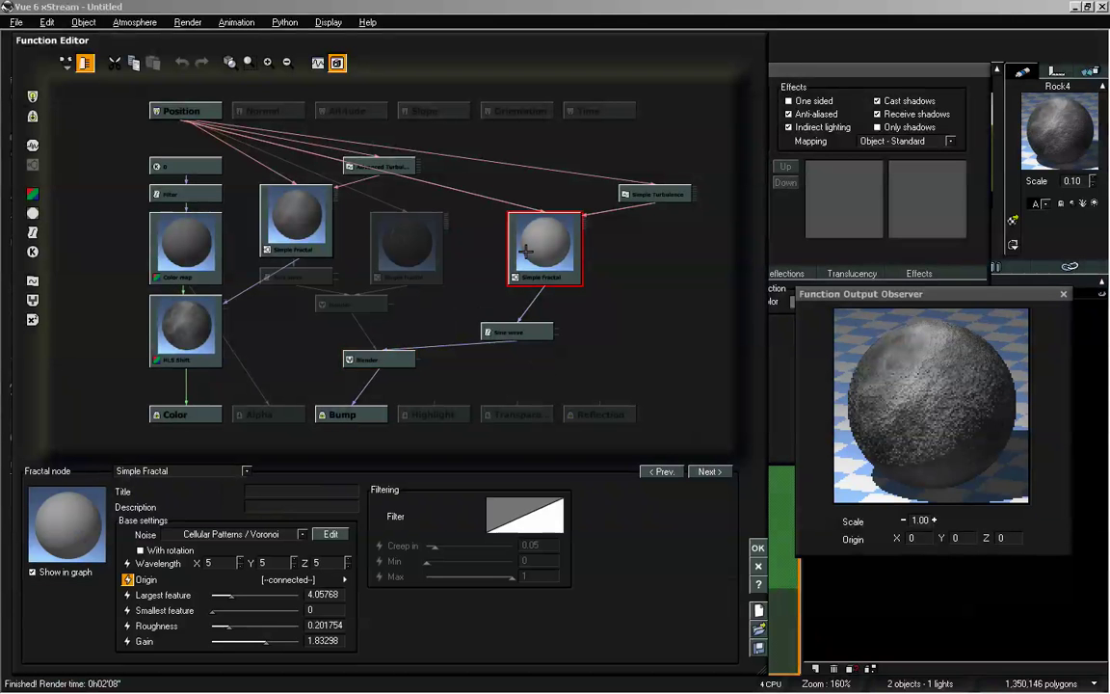
type("2")
left_click_drag(205, 564, 333, 564)
type("22")
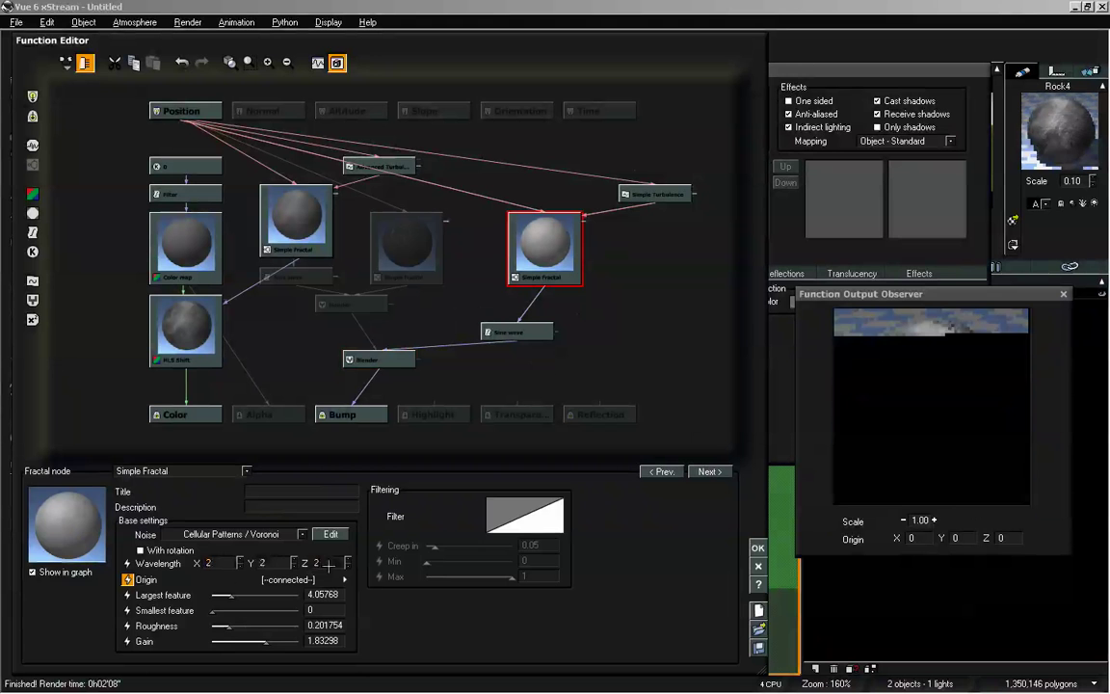
- Set the Simple Turbulence node's wavelength to 1 on X, Y and Z
left_click(647, 185)
left_click(651, 192)
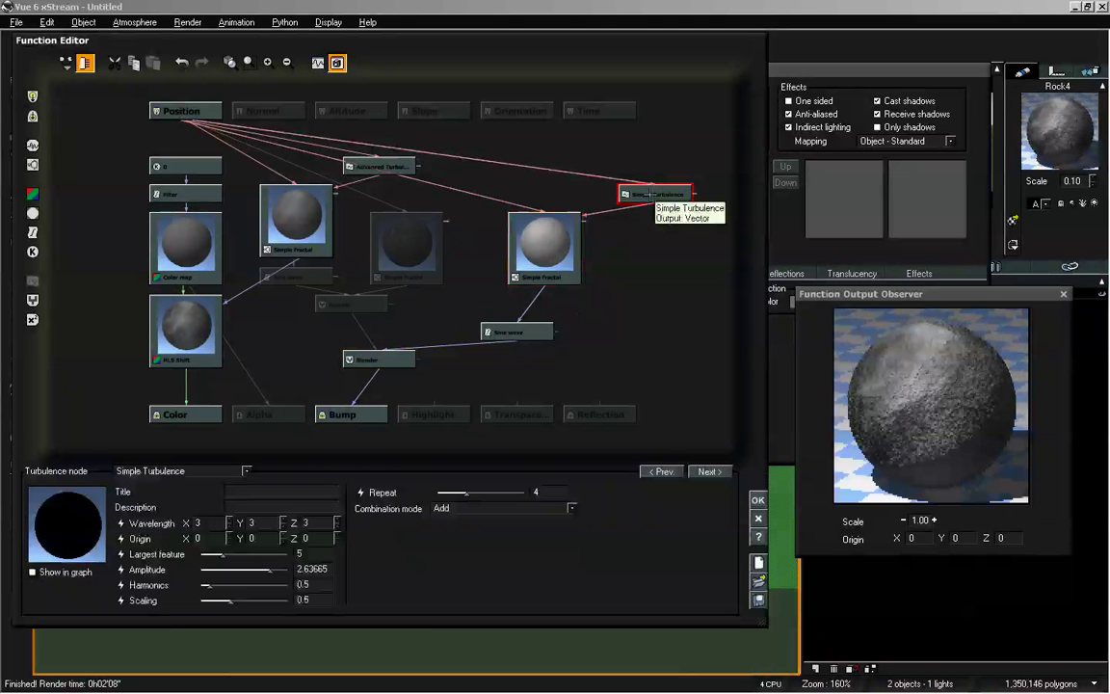
type("1")
key("Return")
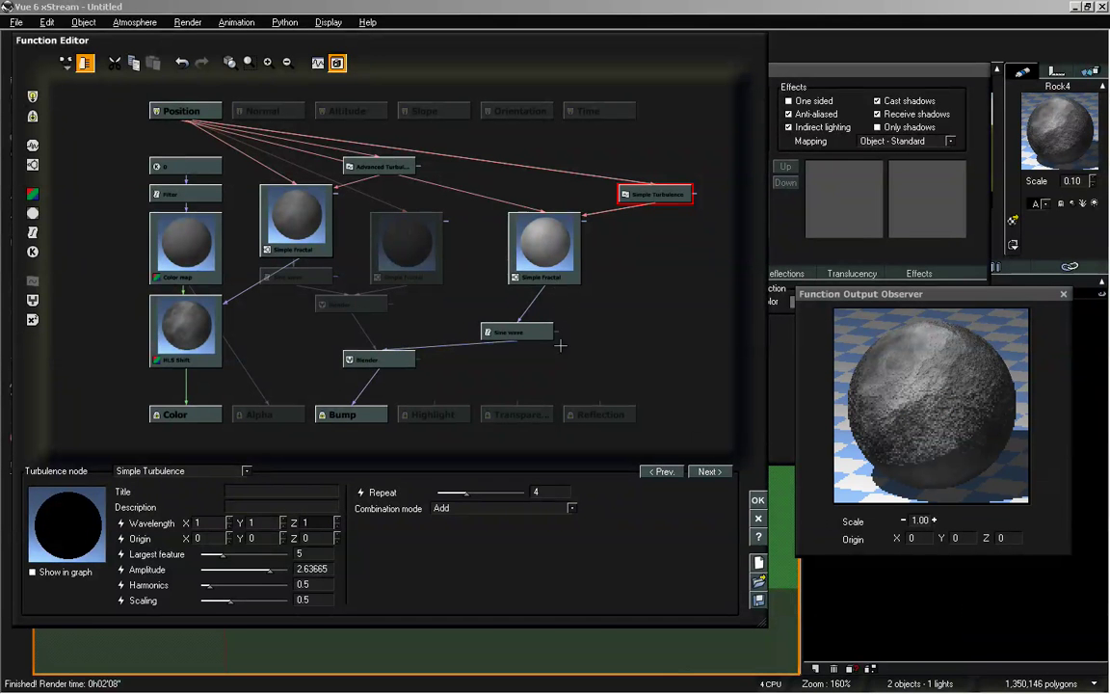
- Raise the ratio of the Blender feeding Bump to about 0.78 and accept the function
left_click(521, 333)
left_click(374, 357)
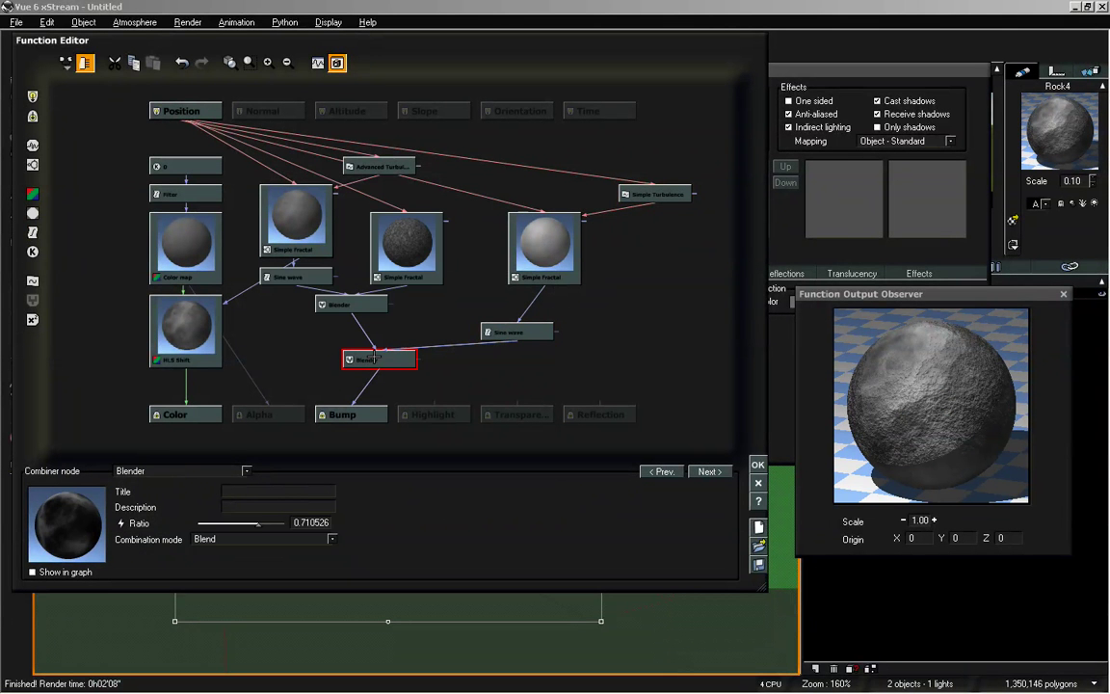
left_click_drag(266, 522, 268, 523)
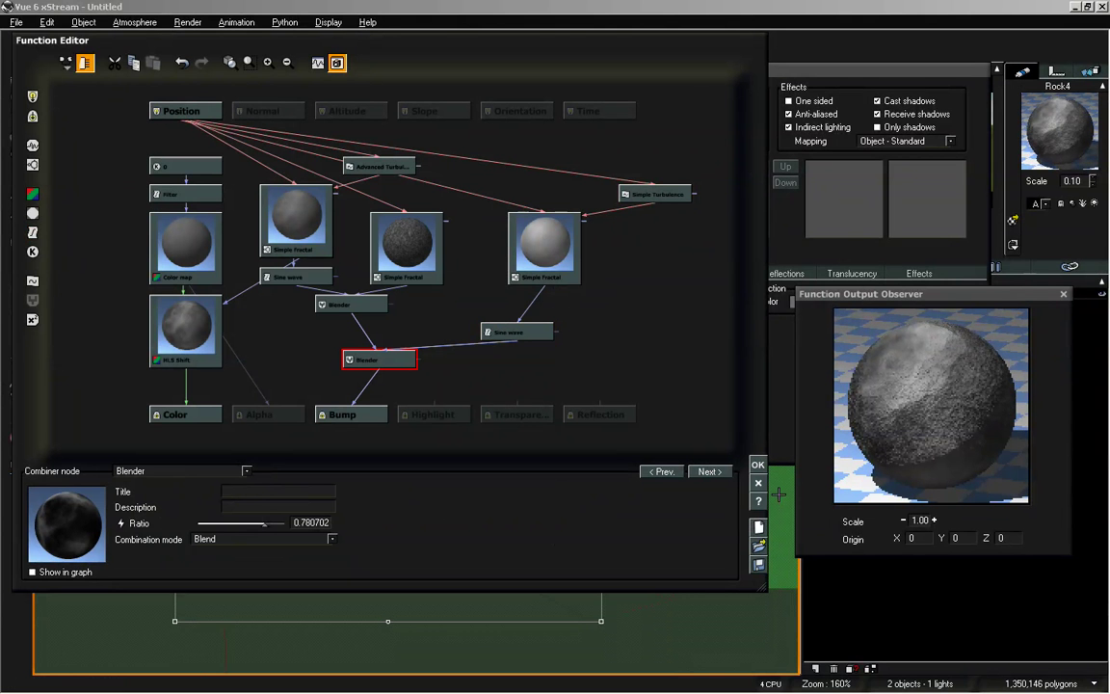
left_click(758, 465)
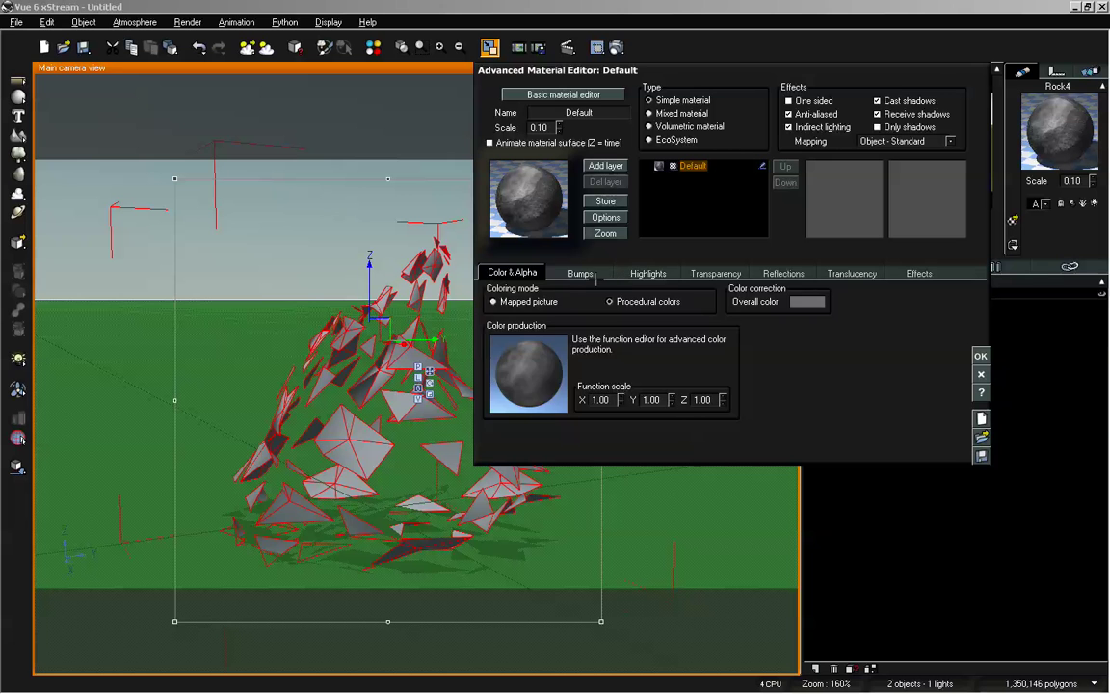
- Set the material's bump depth to 2.5, accept the material and test-render the scene
left_click(580, 273)
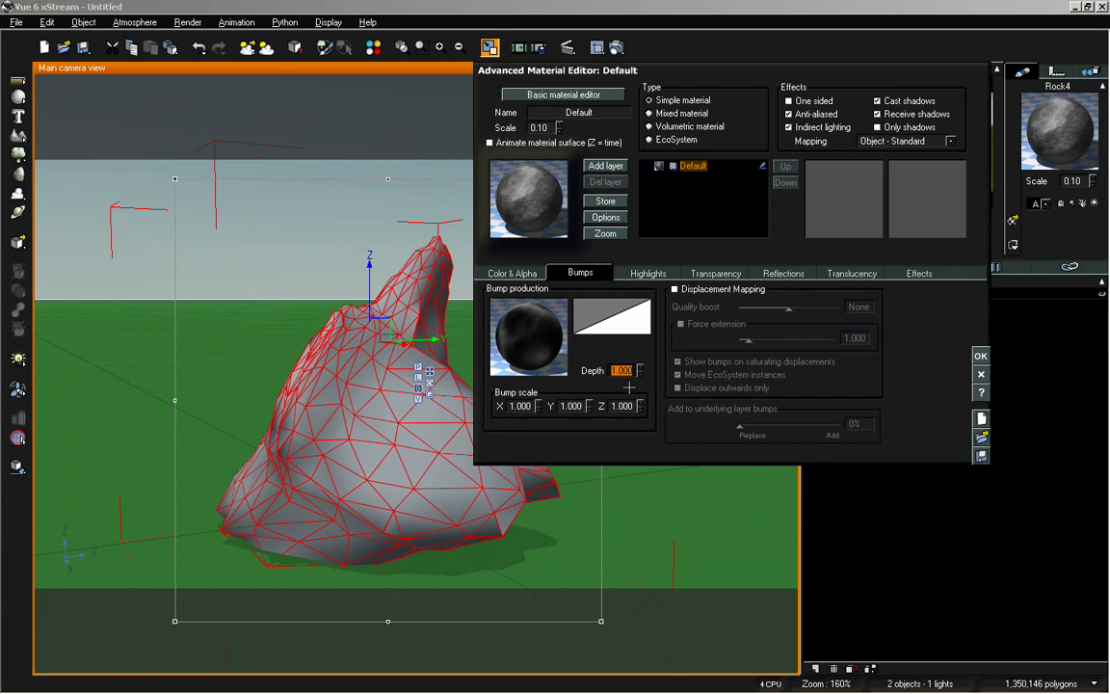
type("2.5")
key("Return")
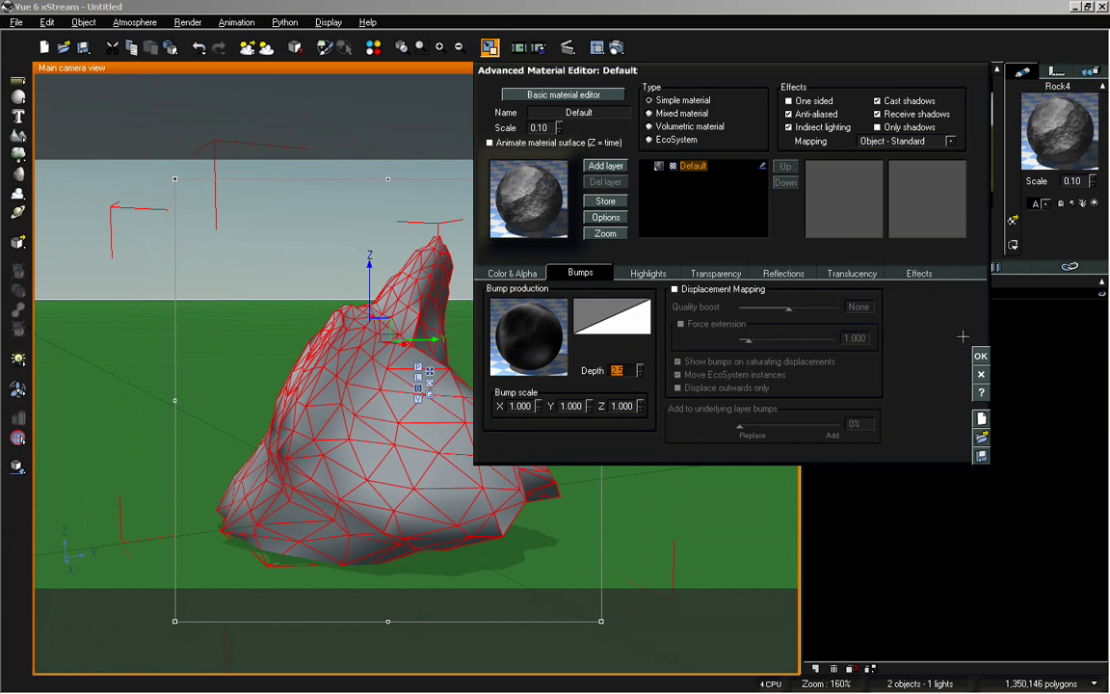
left_click(979, 353)
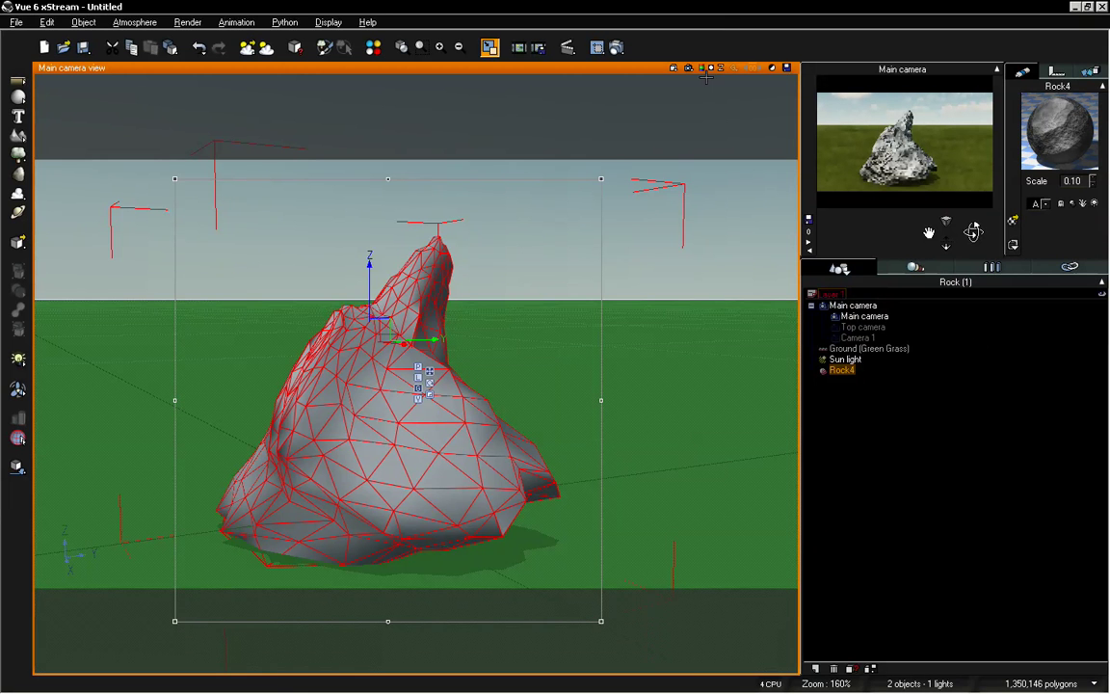
left_click(615, 46)
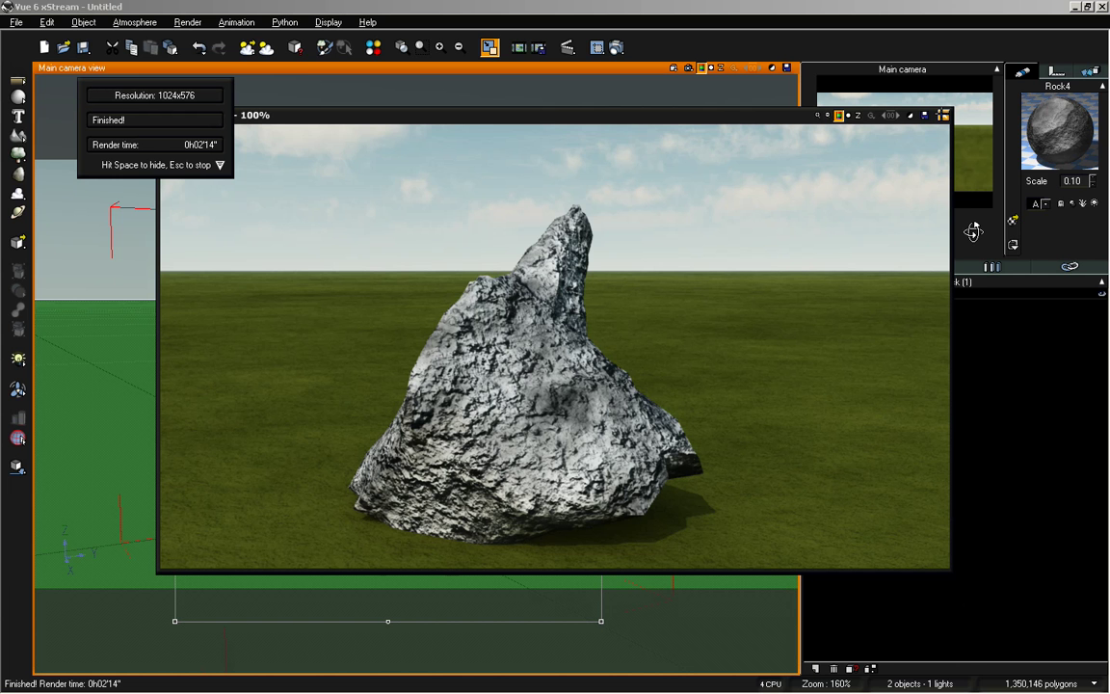
left_click(943, 116)
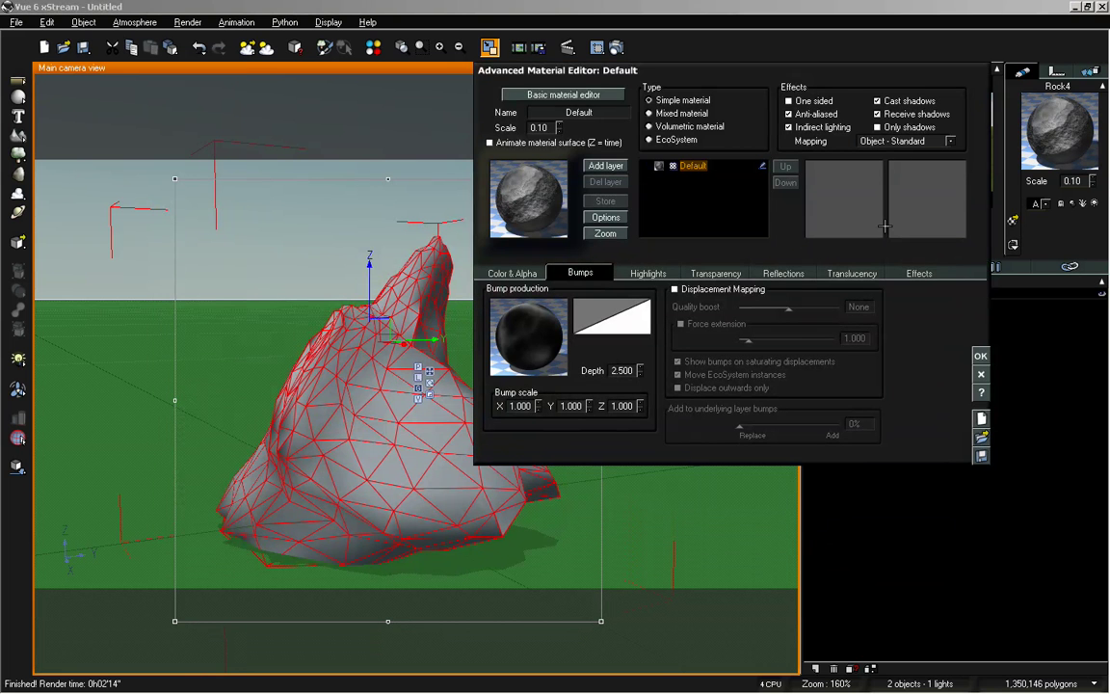
- Rename the gray rock's material to "Rock Set 001" and accept the change
double_click(605, 112)
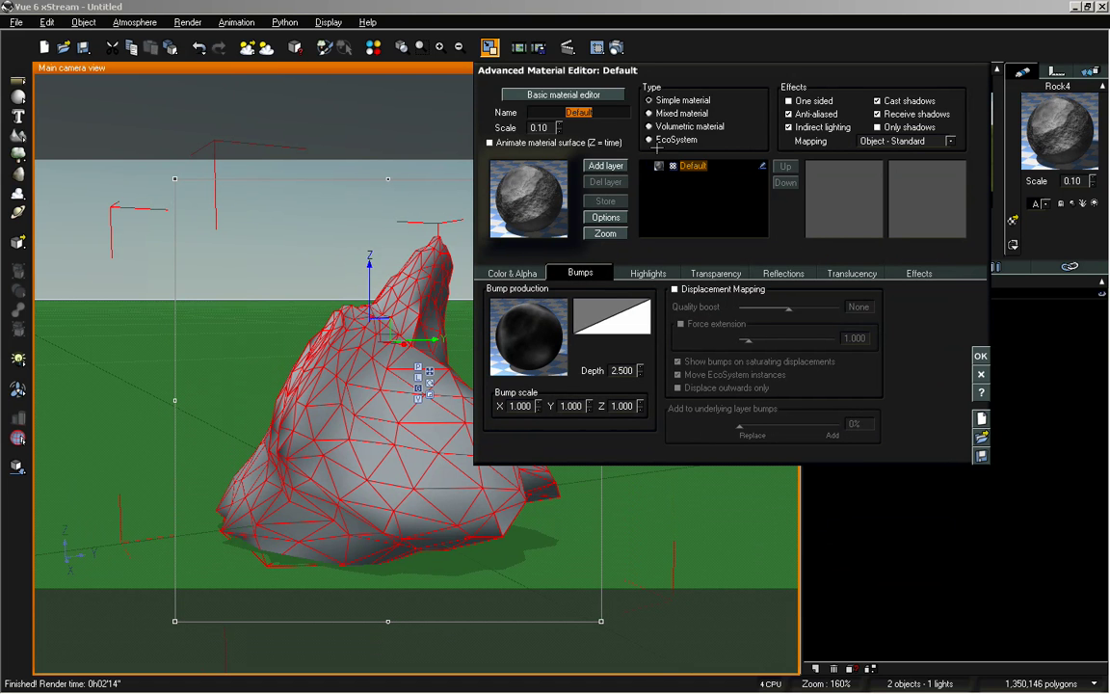
type("Rock Set 001")
key("Return")
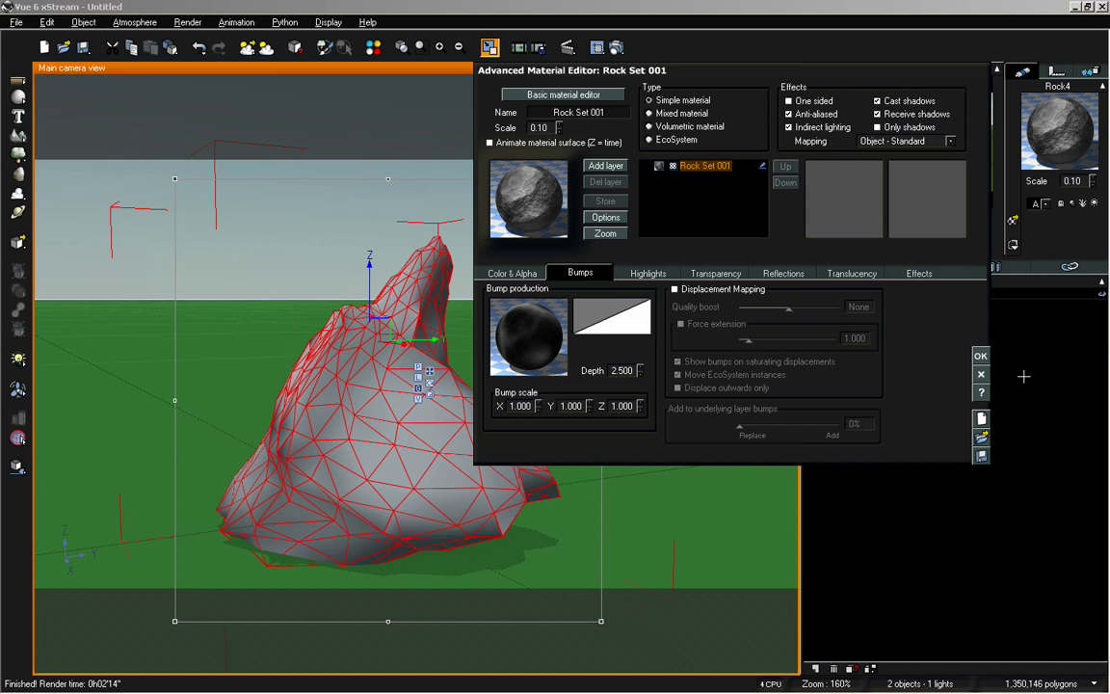
left_click(981, 355)
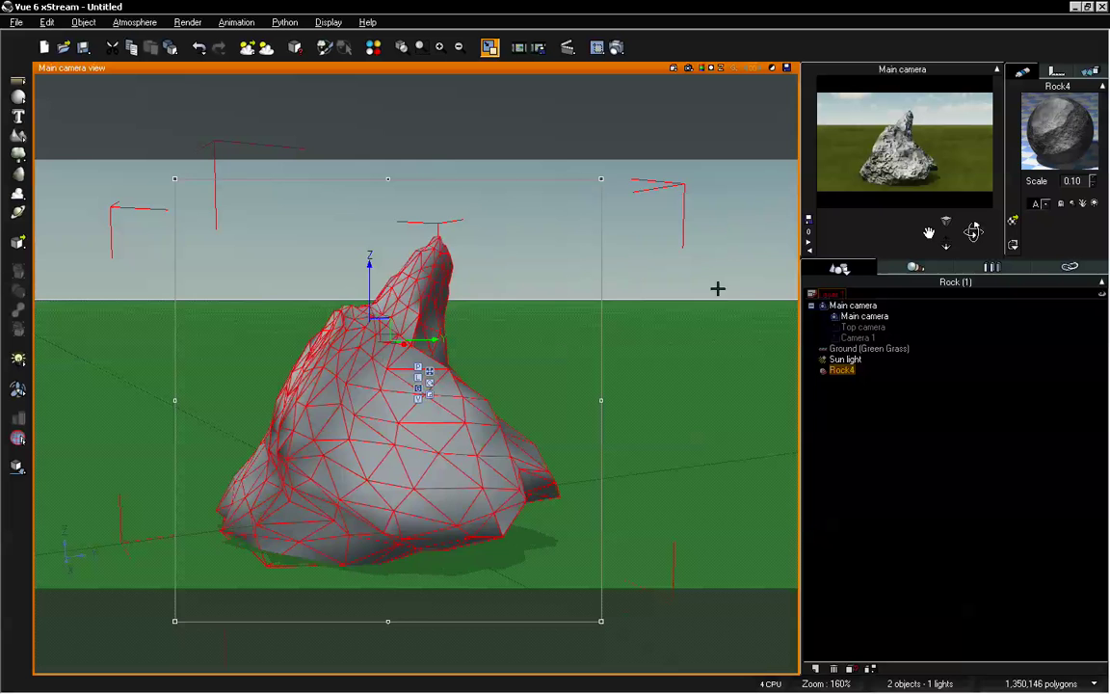
- Add a new rock to the scene and place it to the right of the gray rock
scroll(416, 373, "down", 5)
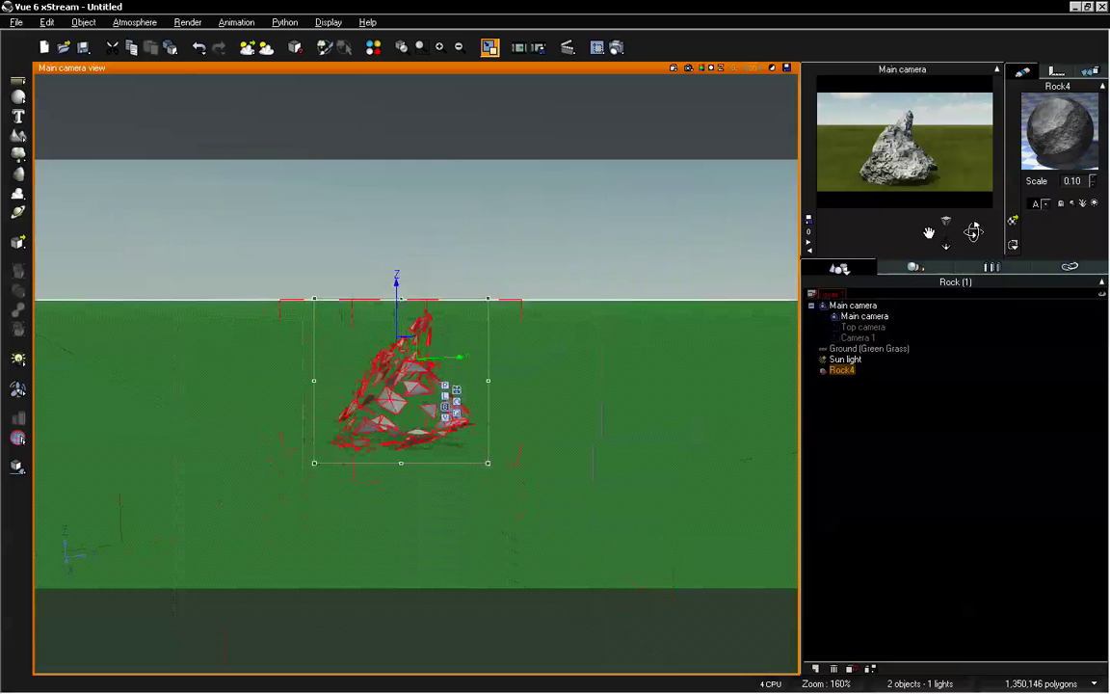
right_click_drag(414, 264, 414, 328)
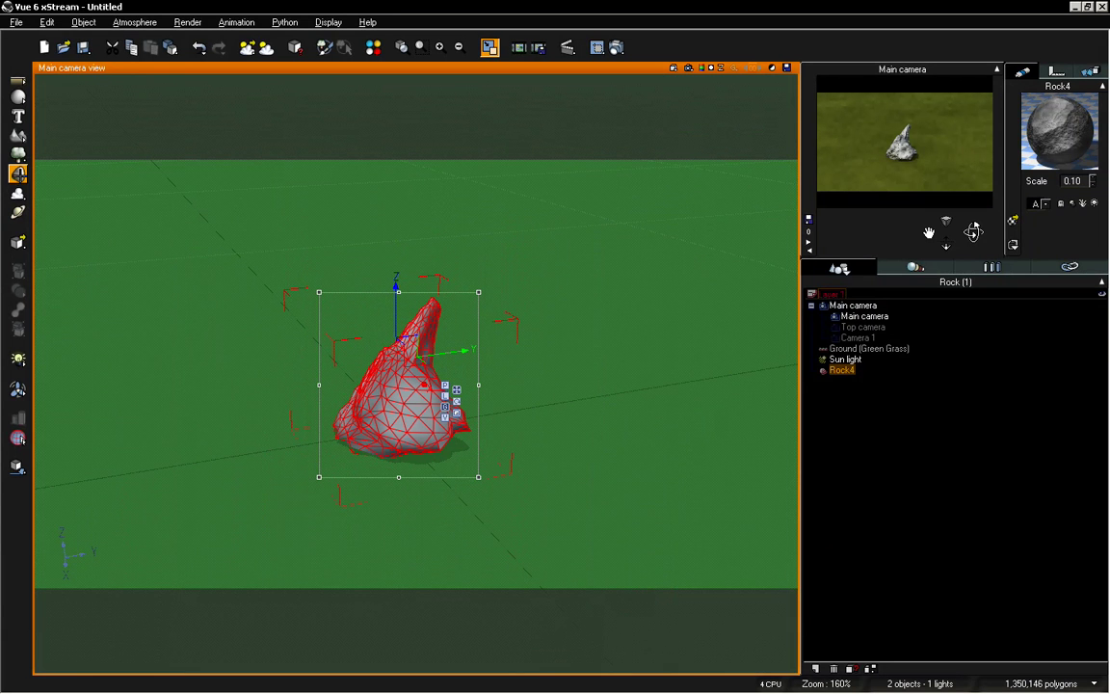
left_click(19, 174)
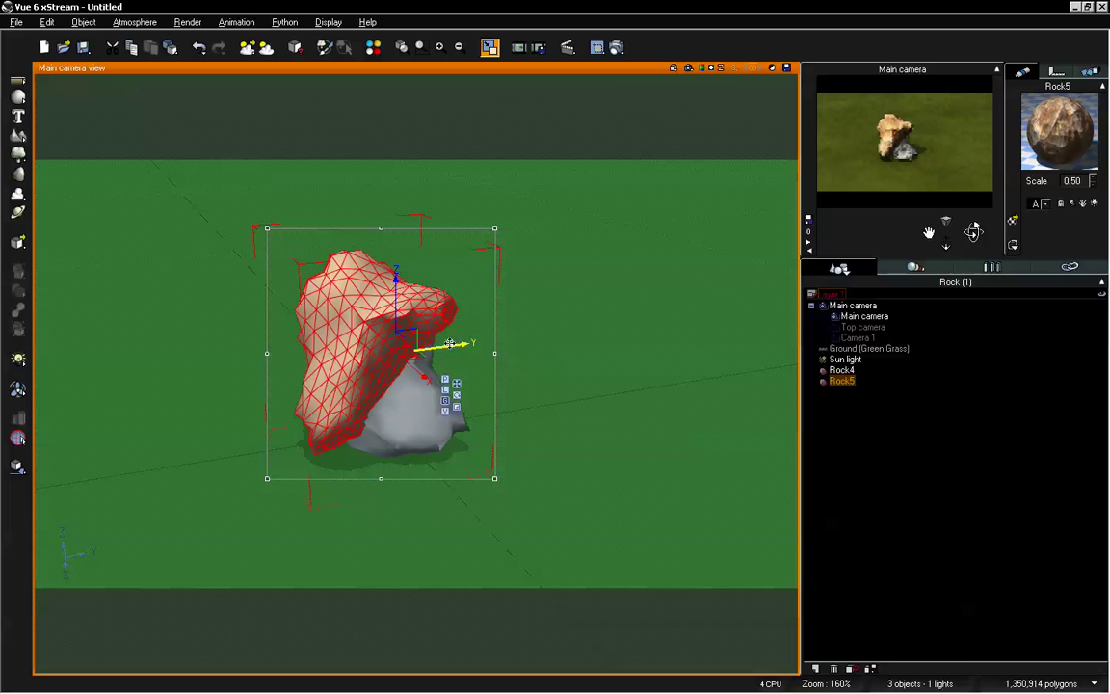
left_click_drag(450, 343, 656, 374)
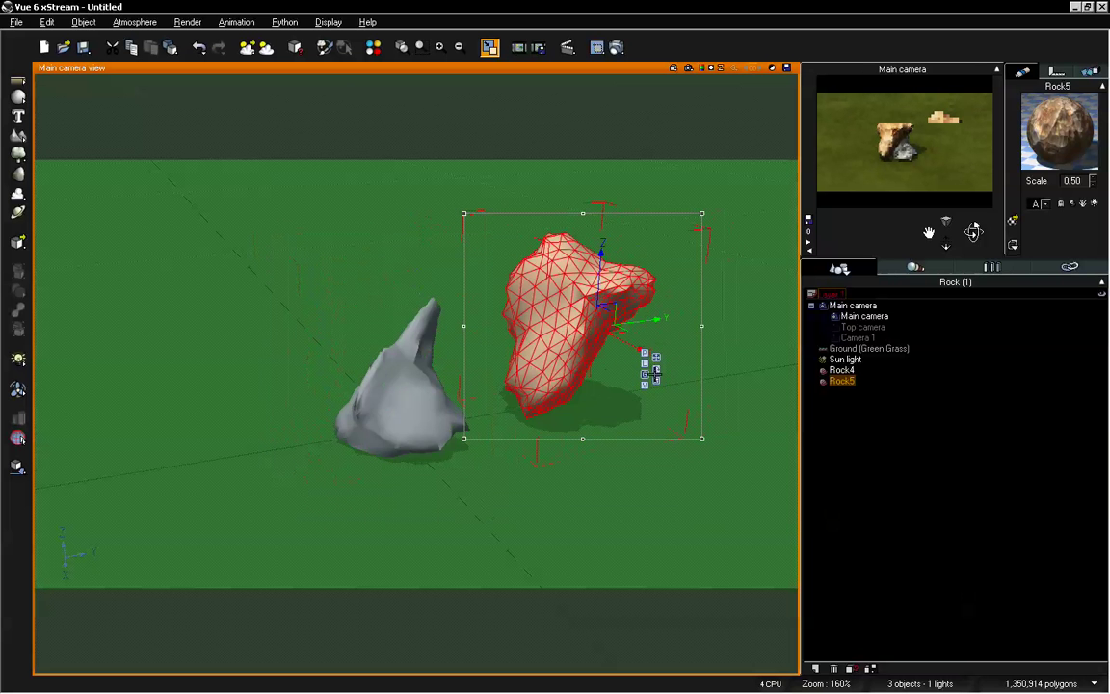
- Add another rock and place it to the left of the gray rock, farther from the camera
left_click(17, 174)
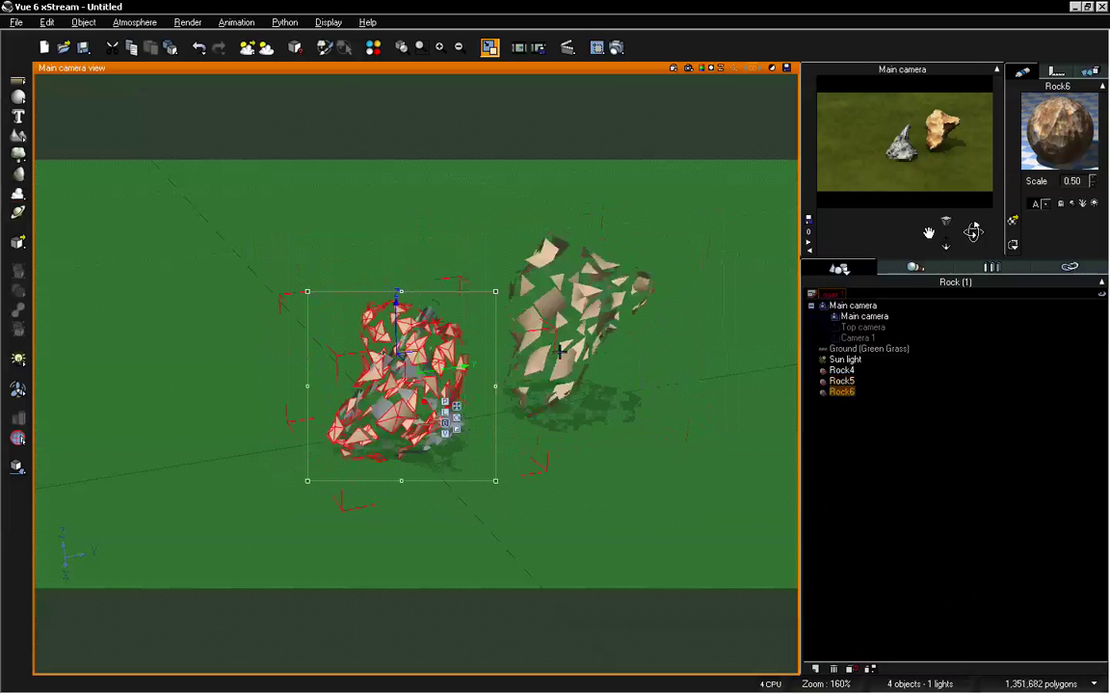
left_click_drag(399, 354, 249, 375)
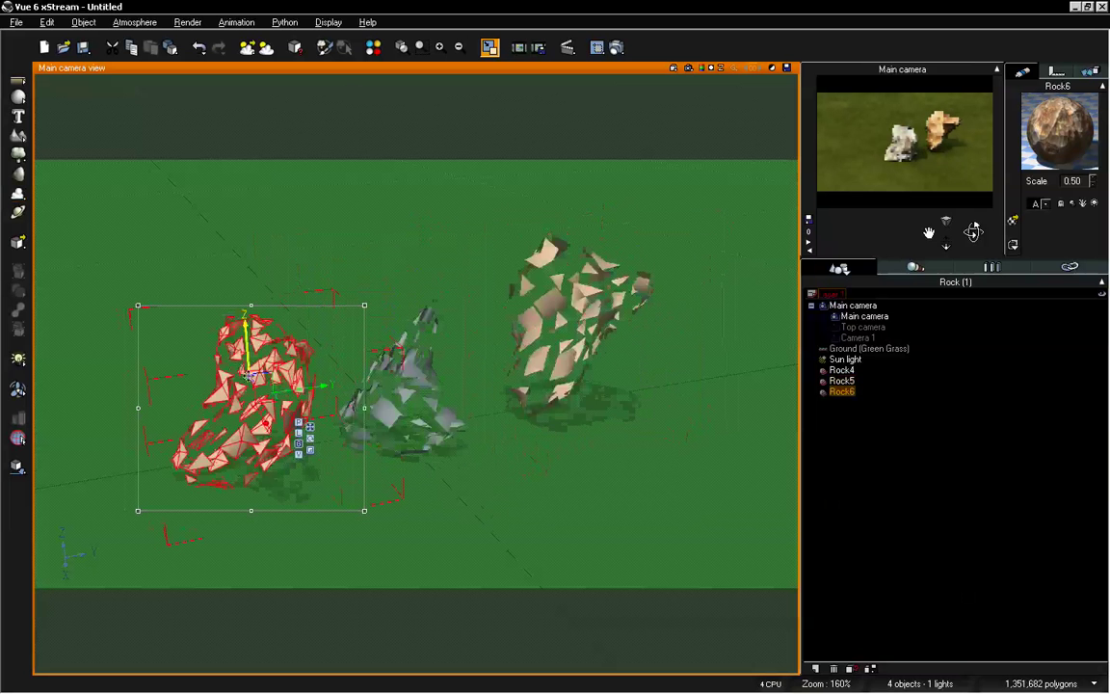
left_click_drag(248, 318, 204, 255)
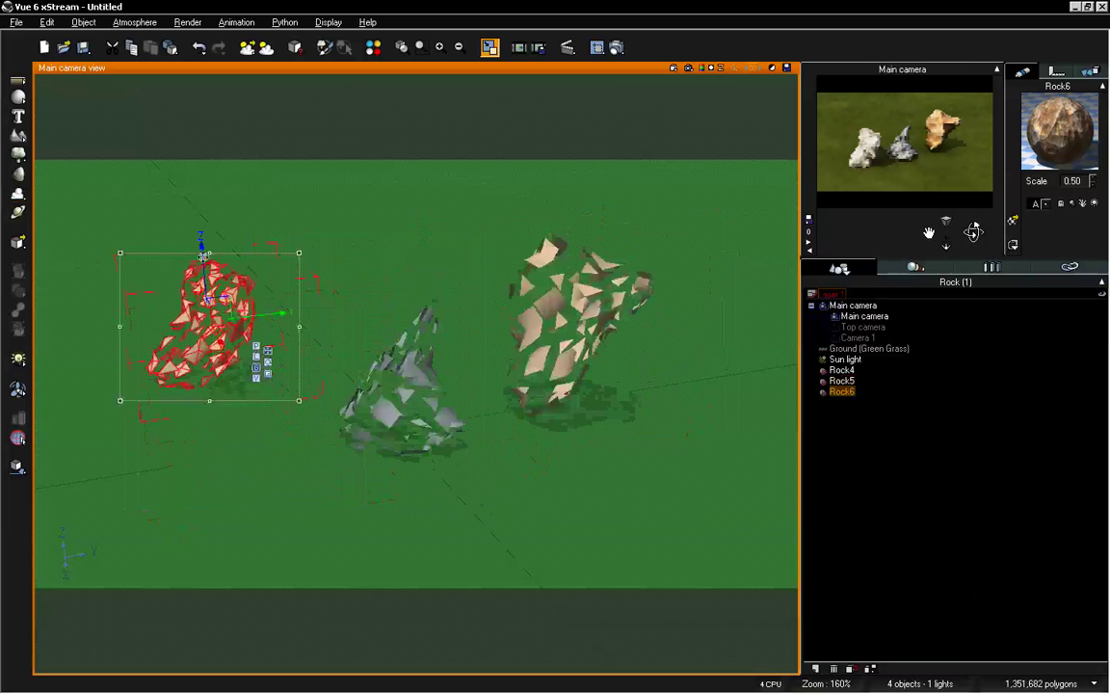
- Add two more rocks, placing one in front of the left rock and the other behind the gray rock
left_click(17, 174)
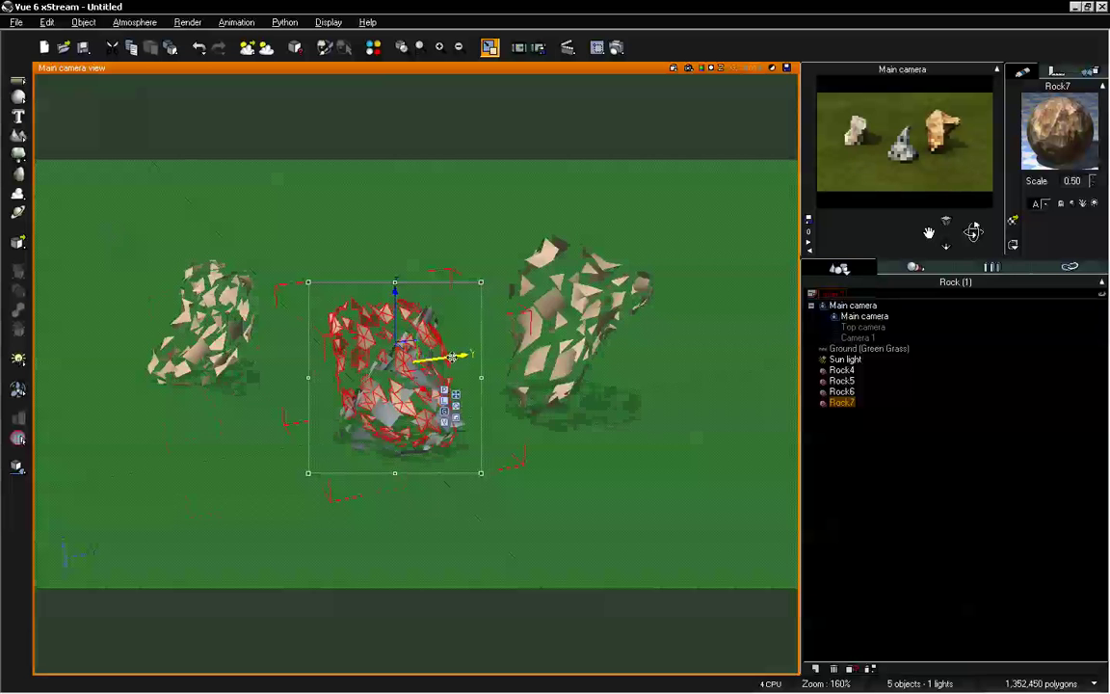
left_click_drag(452, 357, 289, 409)
left_click(17, 173)
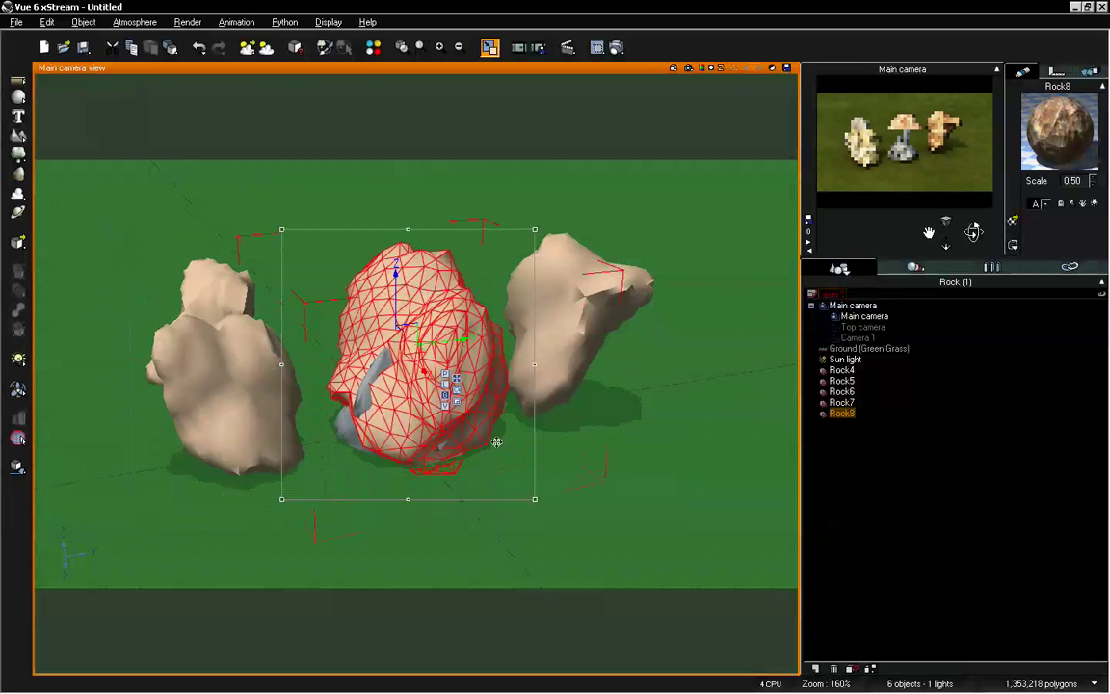
left_click_drag(449, 285, 364, 232)
left_click_drag(388, 274, 430, 271)
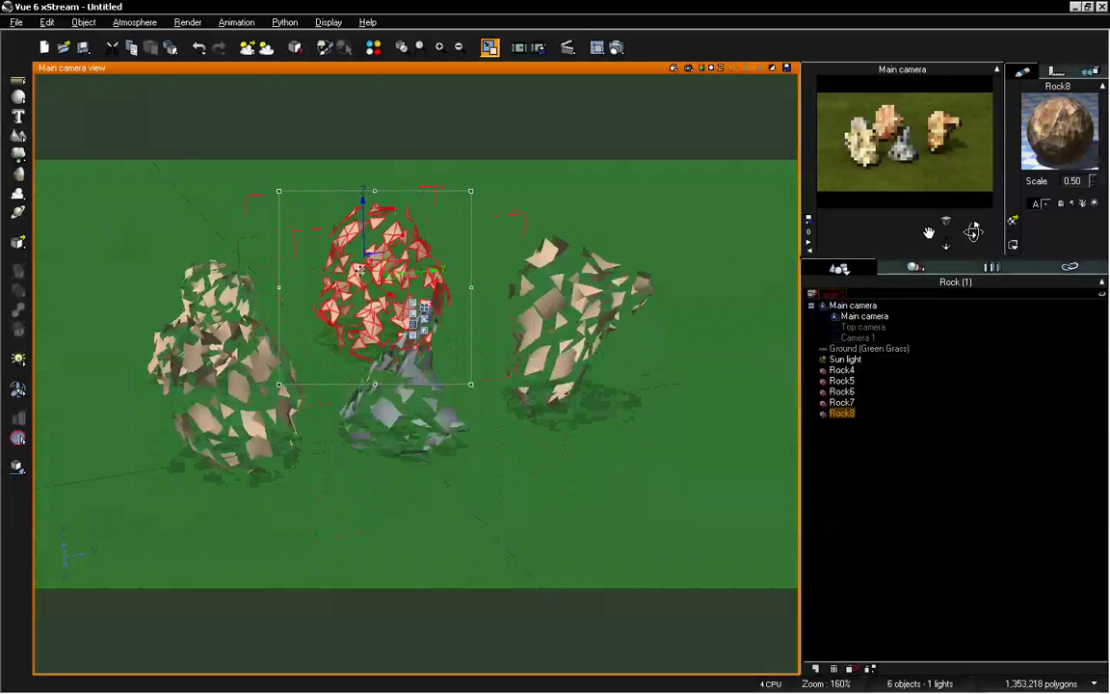
- Add two more rocks, placing one in front of the right rock and the other at the front left of the group
left_click(18, 174)
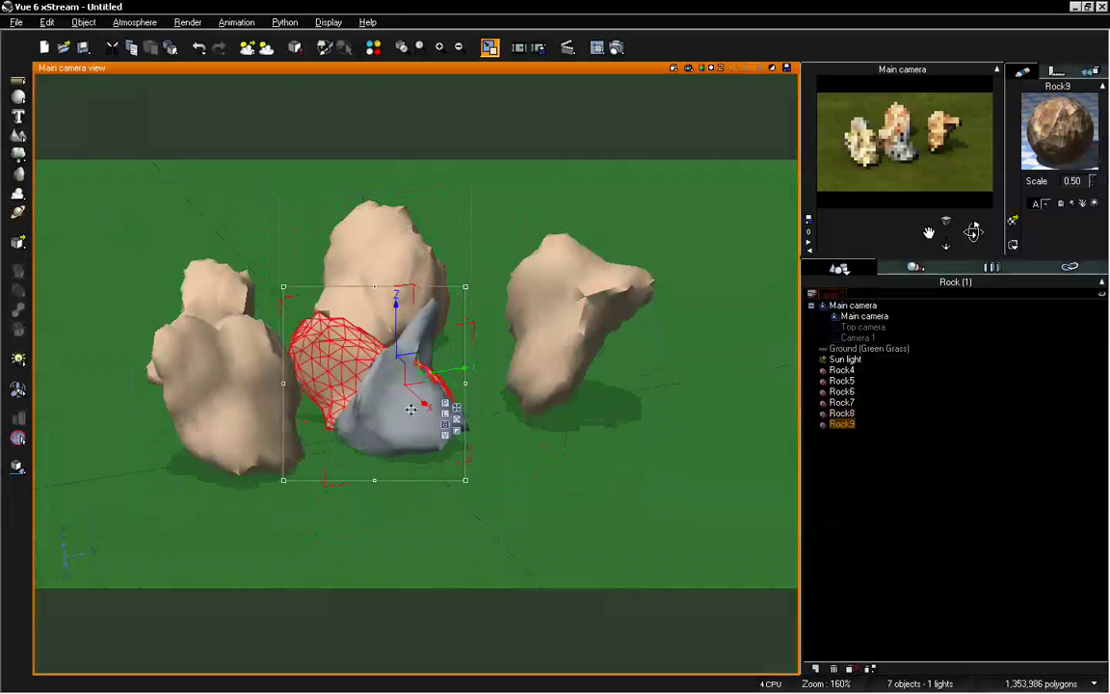
left_click_drag(411, 410, 742, 455)
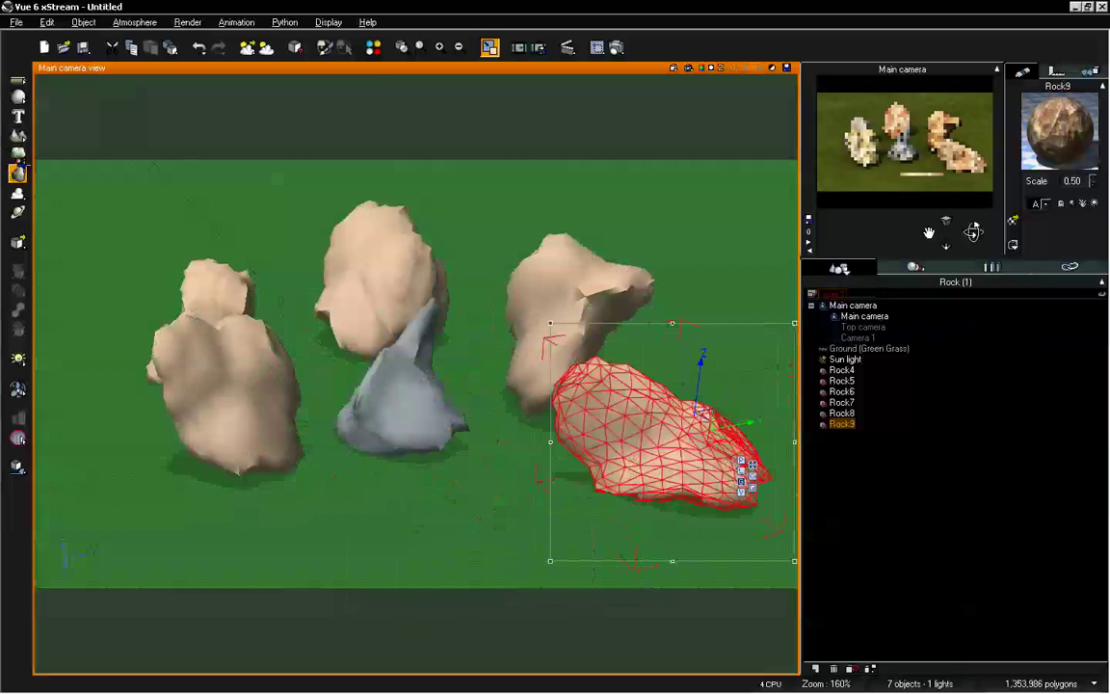
left_click(17, 173)
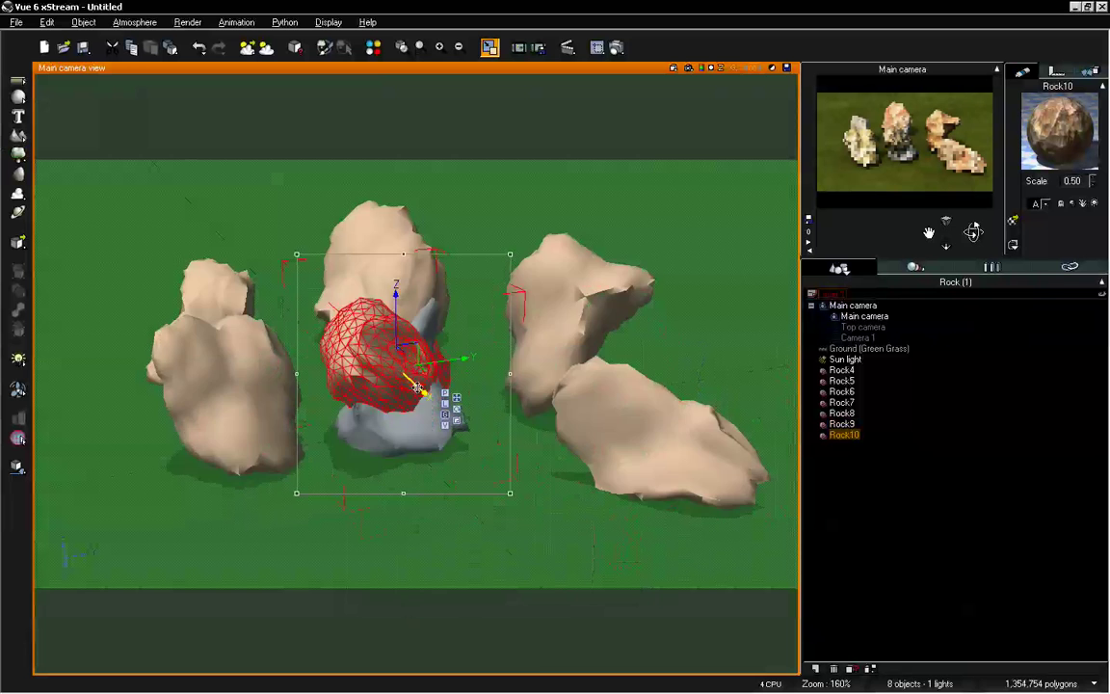
left_click_drag(417, 388, 538, 496)
mouse_move(947, 234)
left_mouse_down()
mouse_move(946, 257)
mouse_move(973, 234)
mouse_move(961, 246)
mouse_move(971, 233)
mouse_move(934, 240)
left_mouse_up()
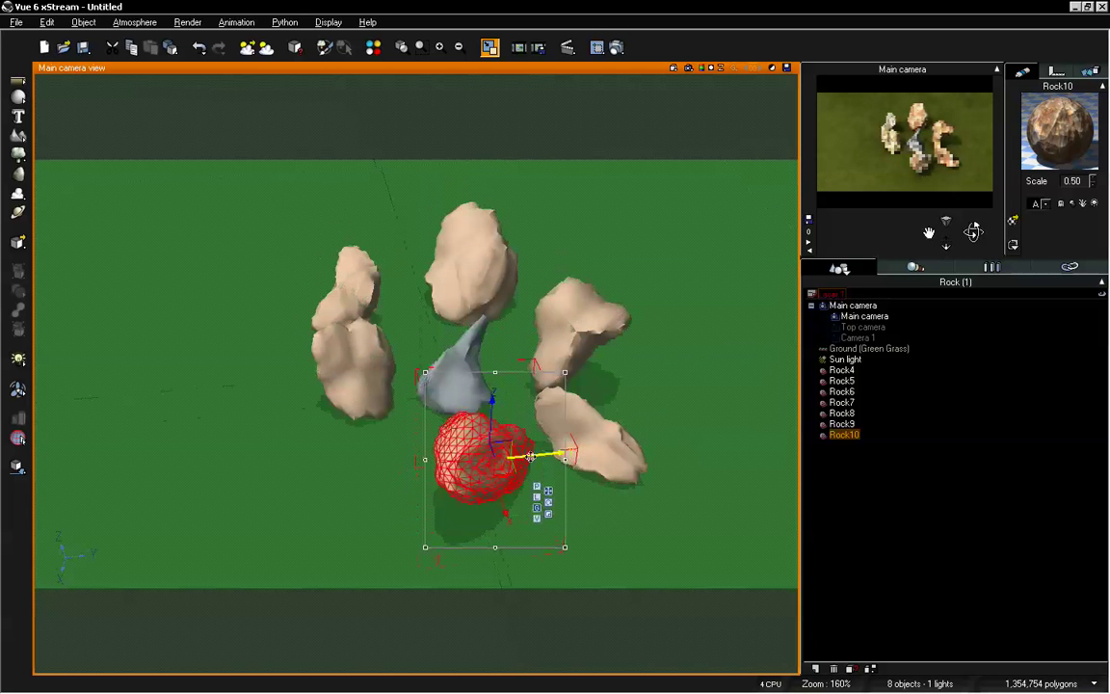
left_click_drag(530, 456, 374, 469)
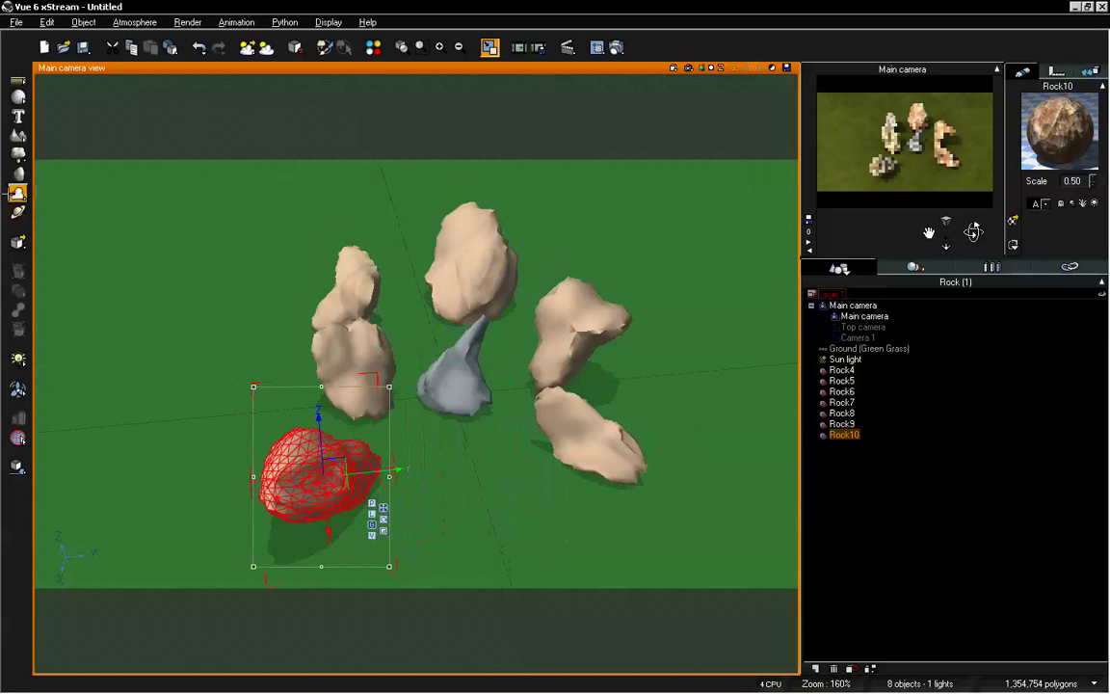
- Add two further rocks, placing one directly in front of the gray rock and the other at the far left of the group
left_click(17, 193)
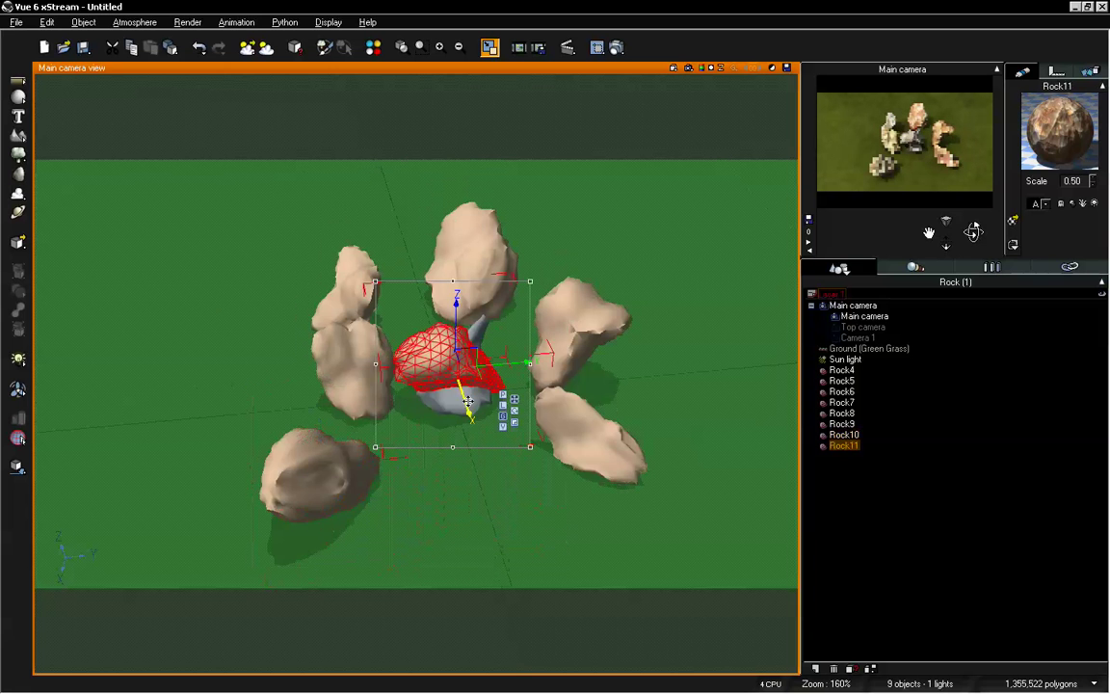
left_click_drag(467, 401, 497, 512)
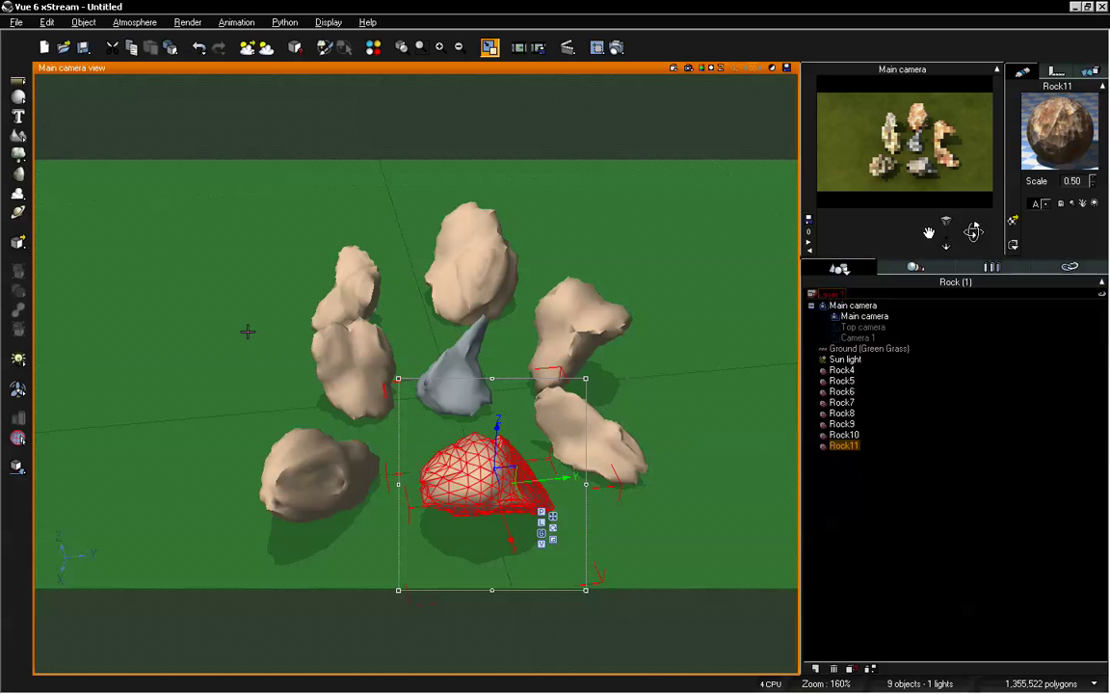
left_click(15, 174)
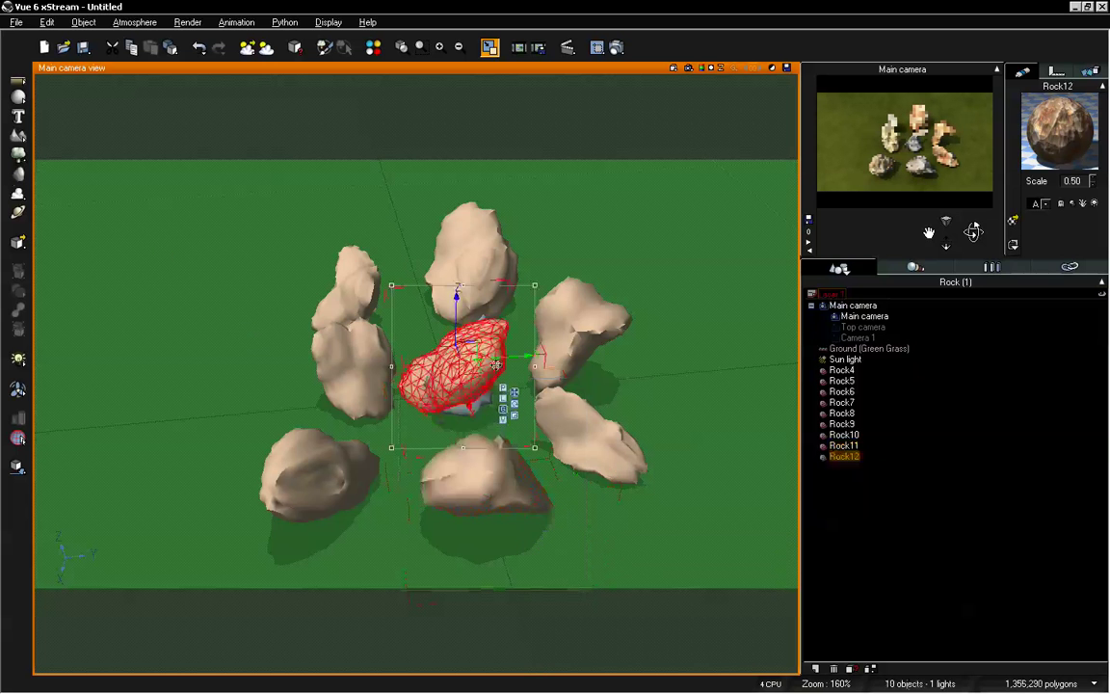
left_click_drag(494, 364, 260, 381)
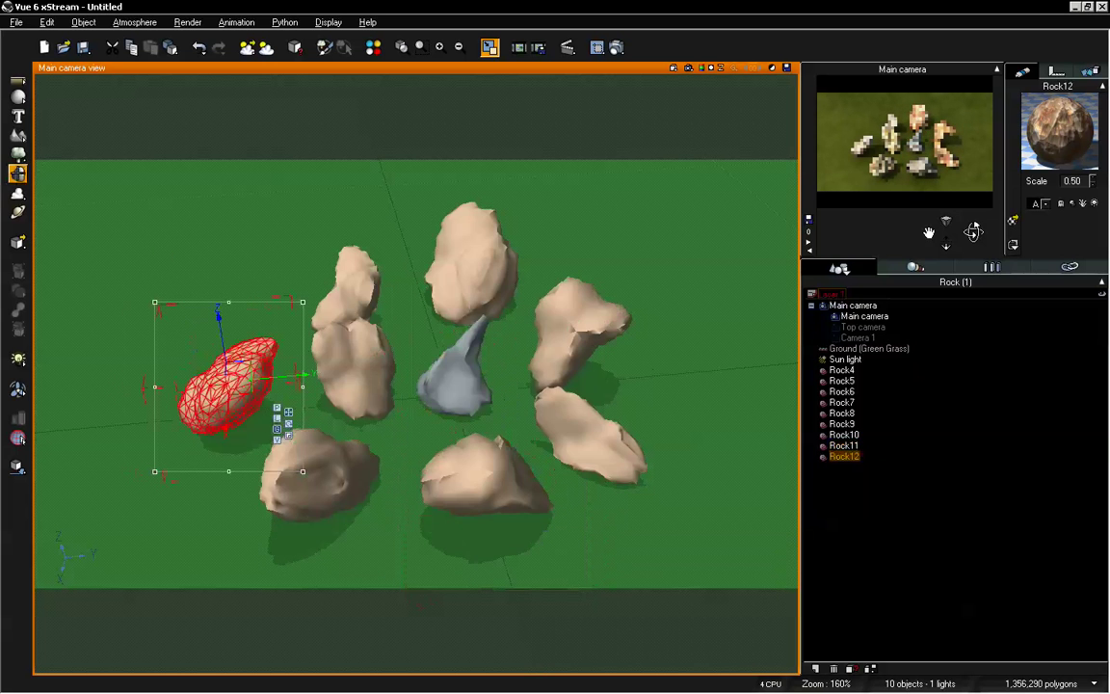
- Add another rock to the scene
left_click(16, 175)
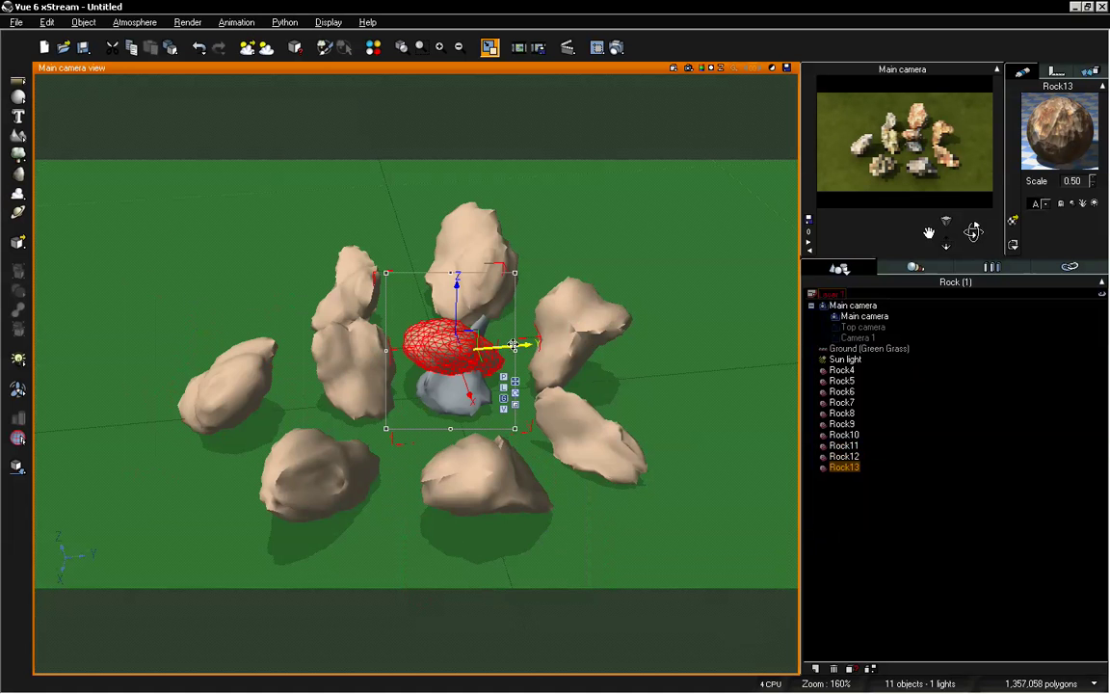